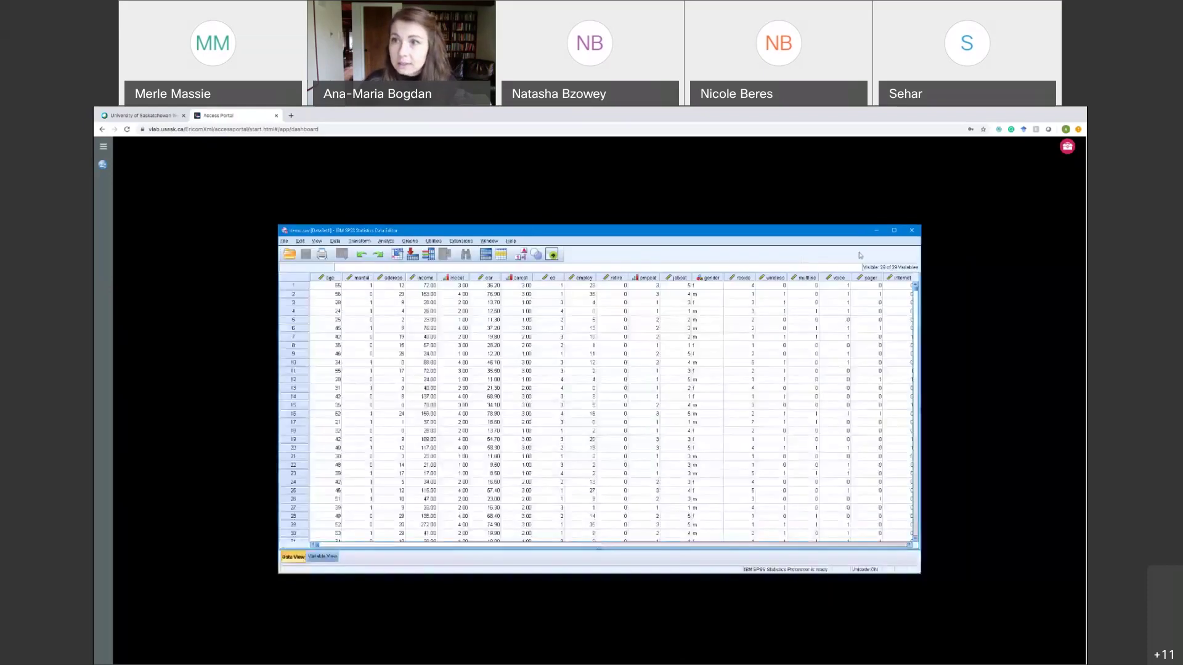
Maximize the Data Editor window, check the descriptions of the first variables, and select the entire first case.
left_click(893, 231)
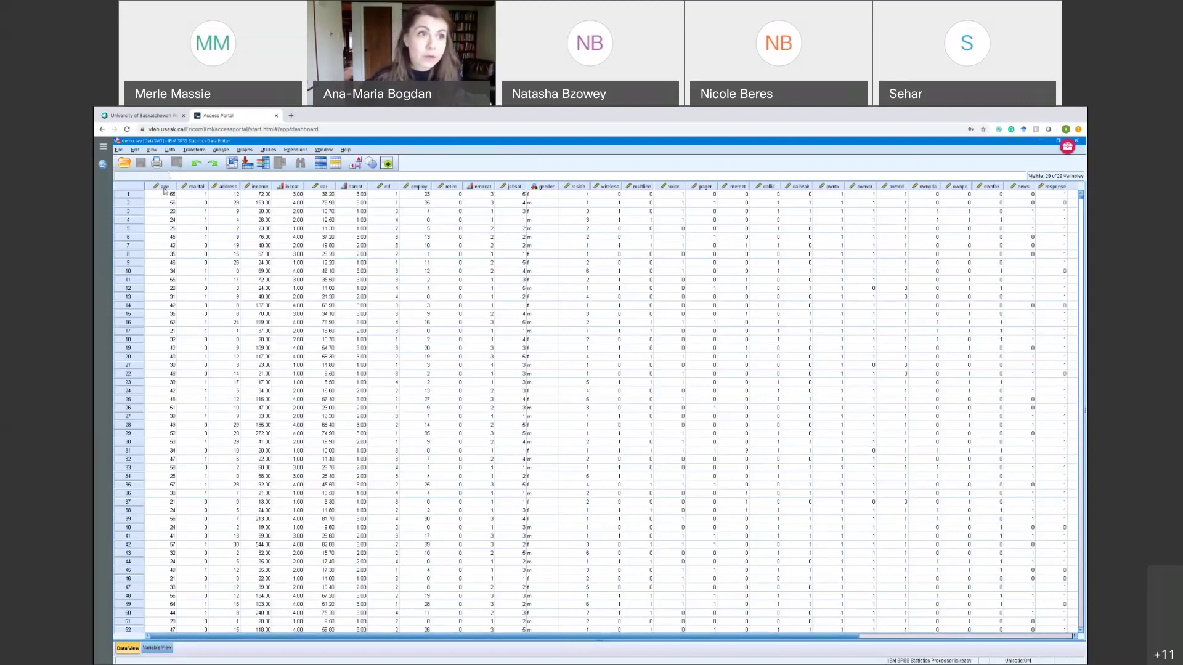
mouse_move(165, 190)
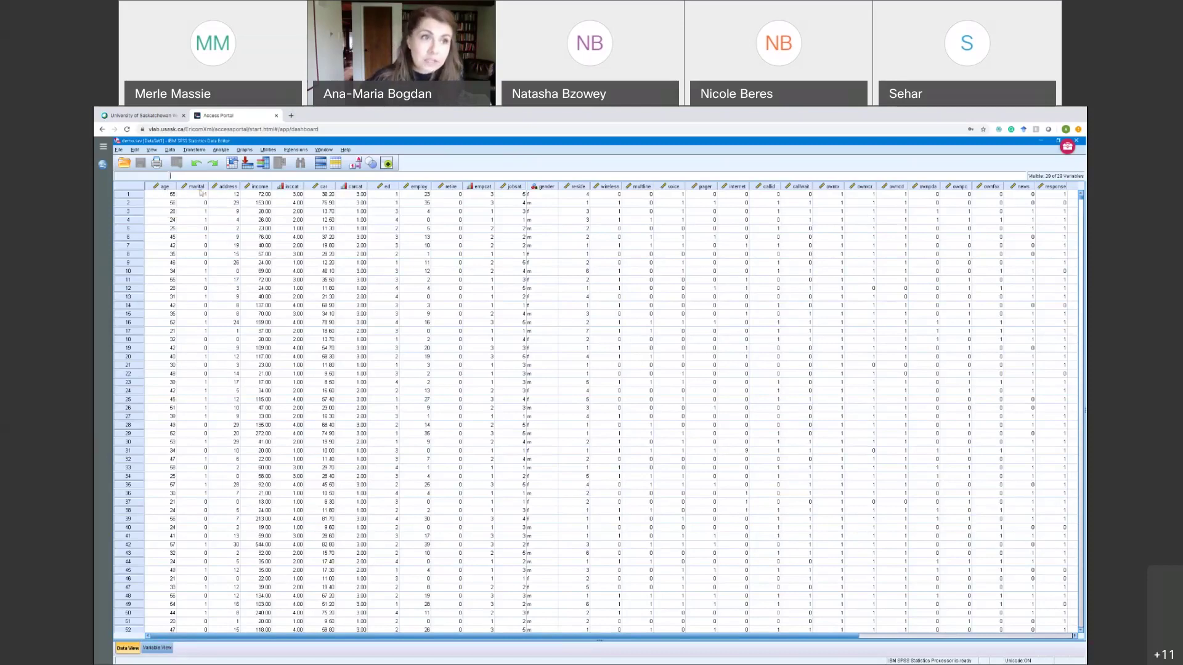
mouse_move(218, 191)
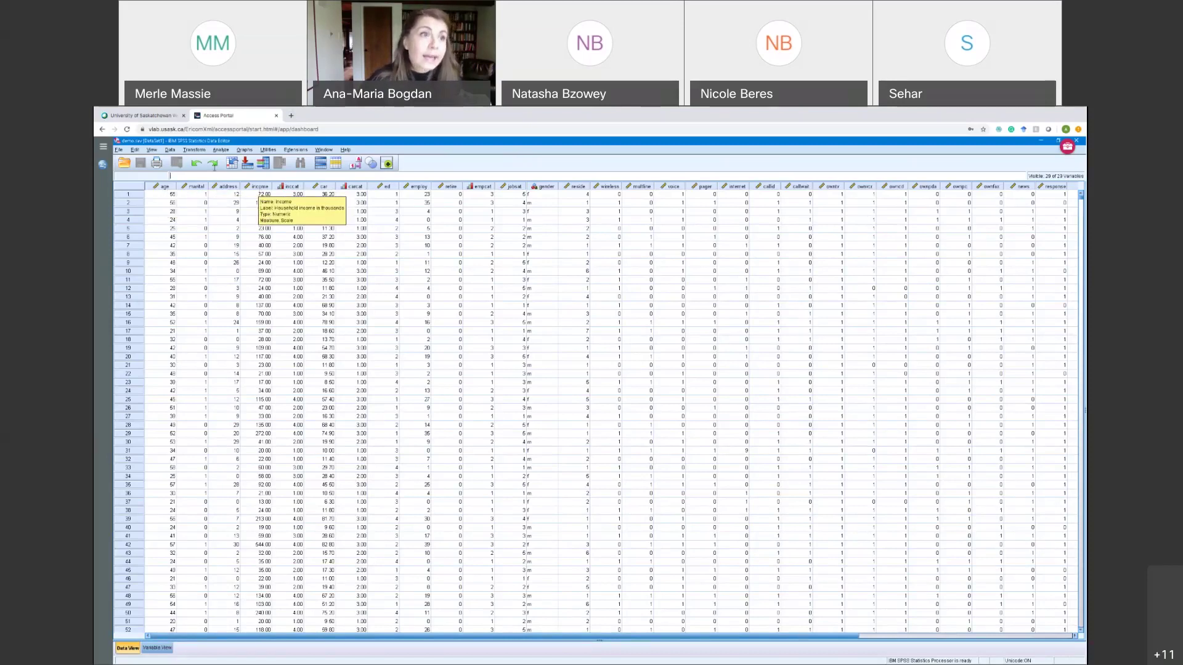
left_click(125, 194)
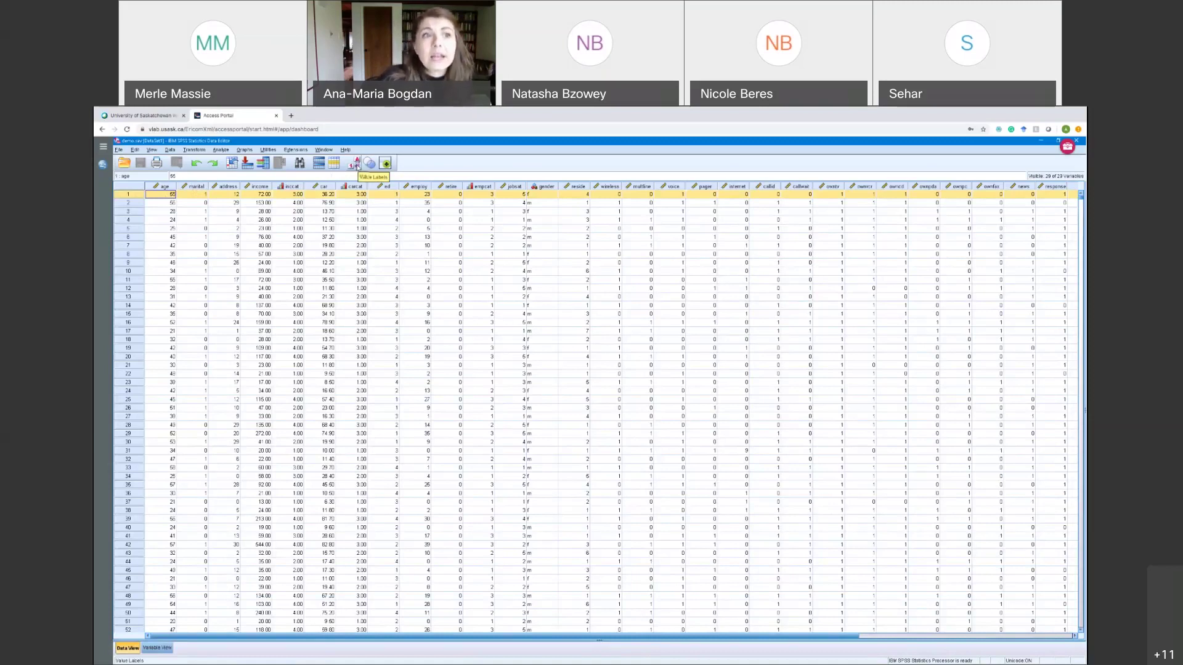
Compare the numeric codes with their value labels and leave the value labels displayed in the data.
left_click(356, 165)
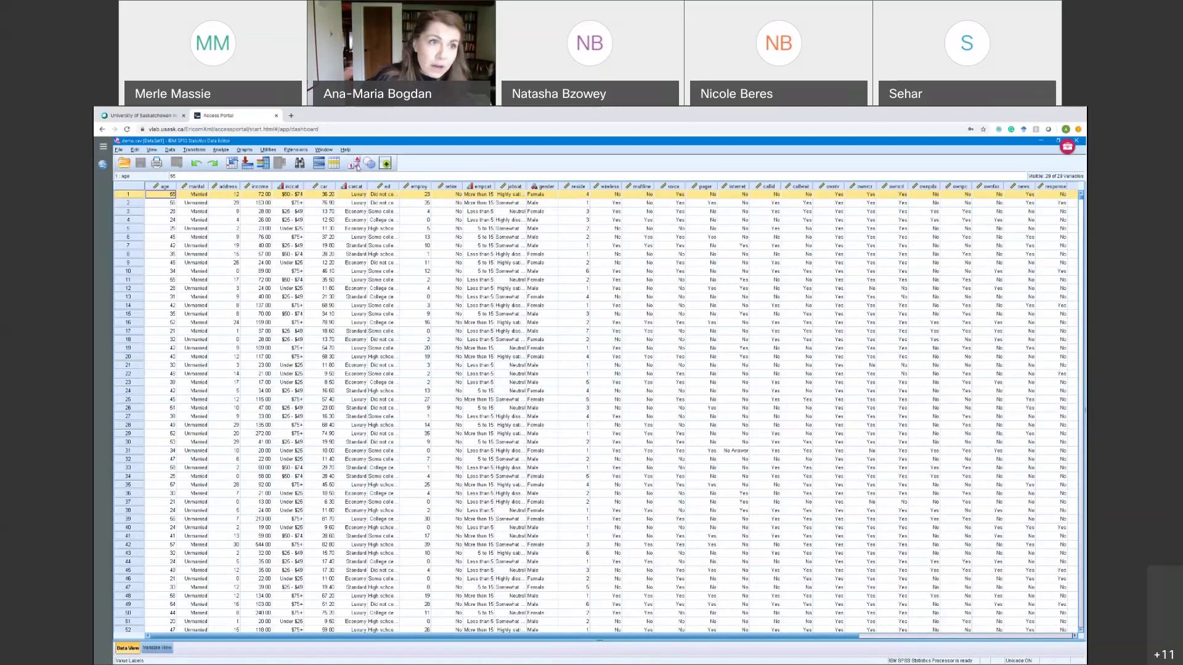
left_click(357, 166)
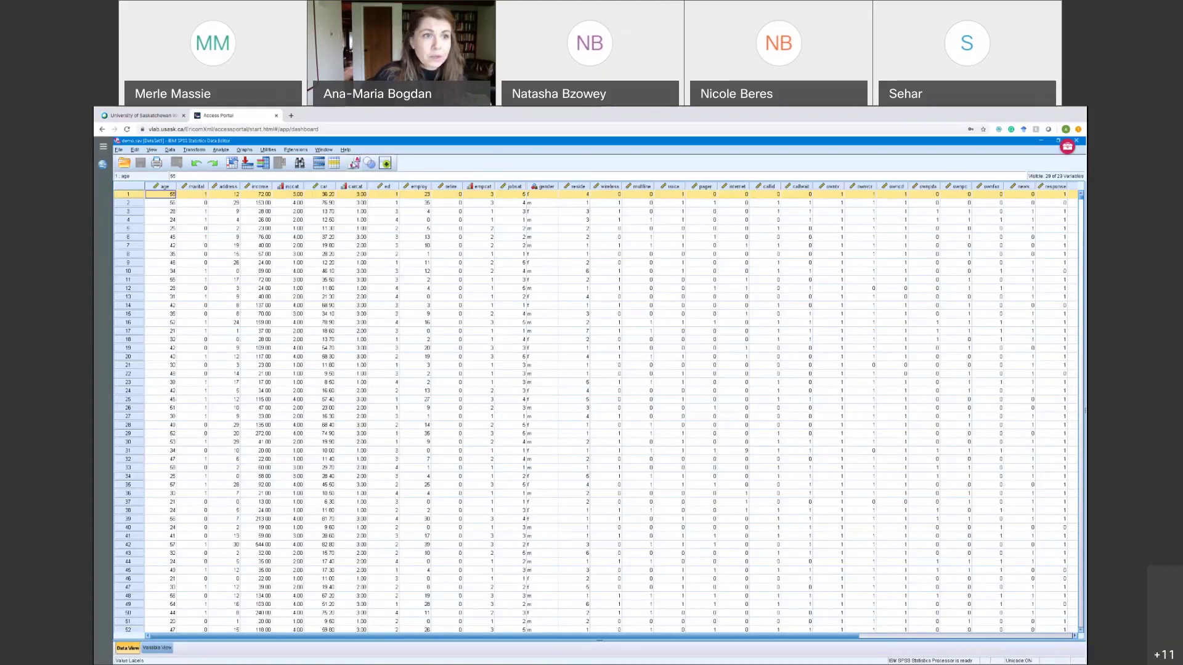
left_click(369, 162)
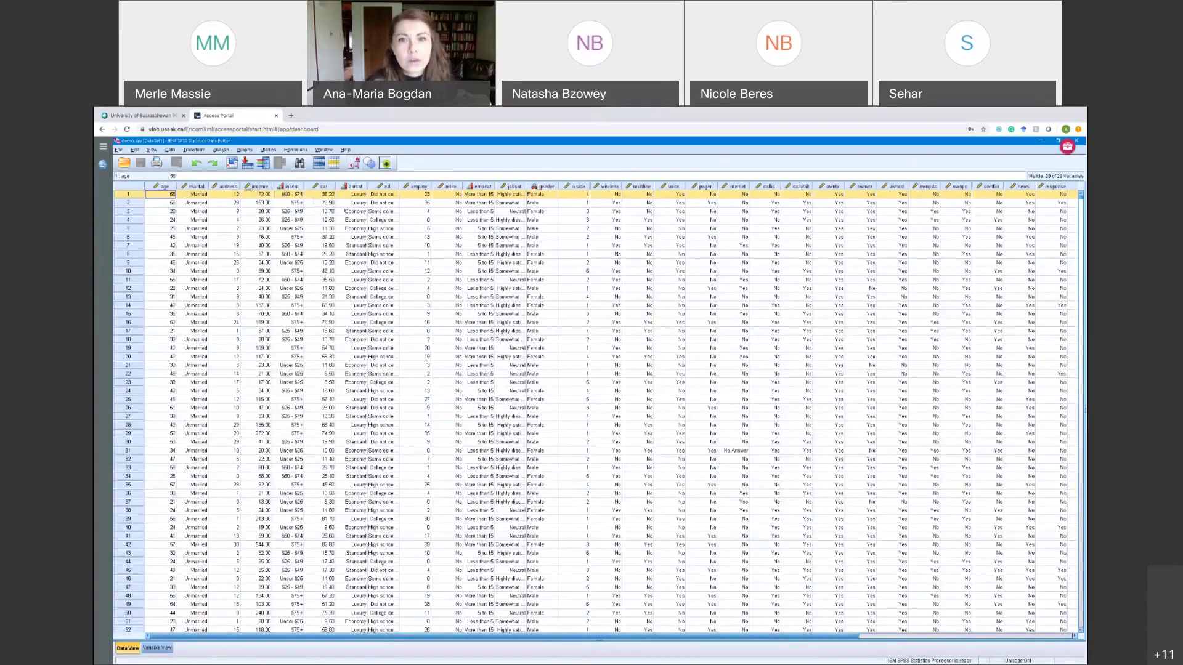
Examine the yes/no variables, highlighting all columns from wireless through response.
left_click(609, 186)
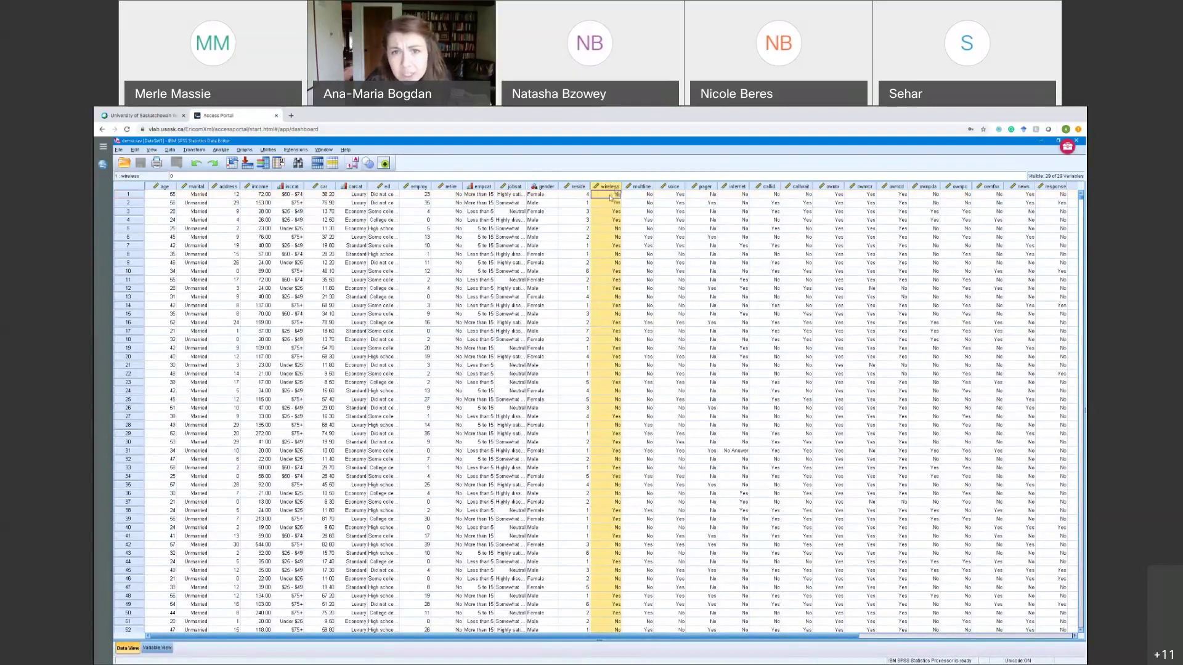
left_click(642, 196)
left_click(680, 196)
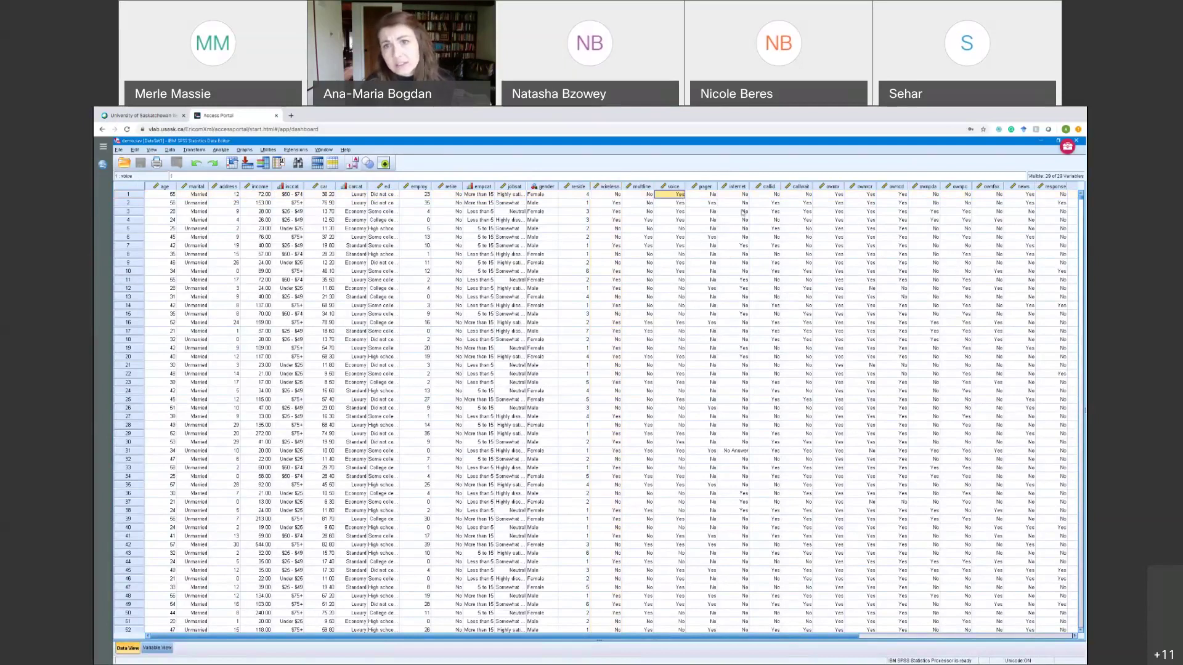
left_click(718, 196)
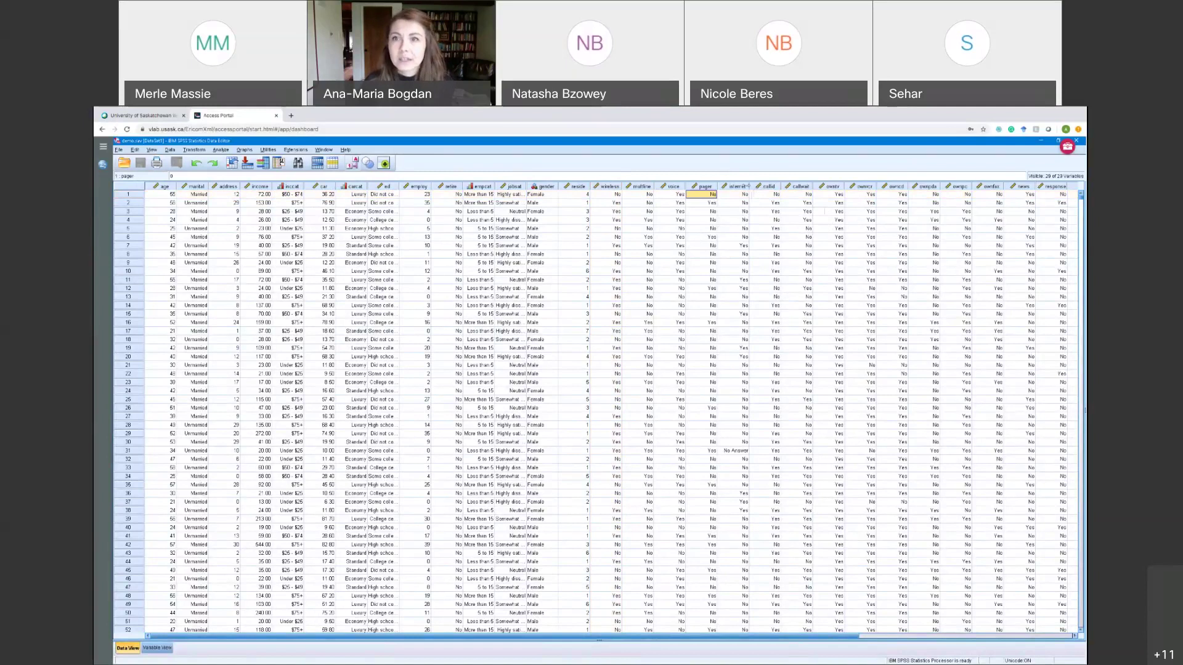
left_click(744, 196)
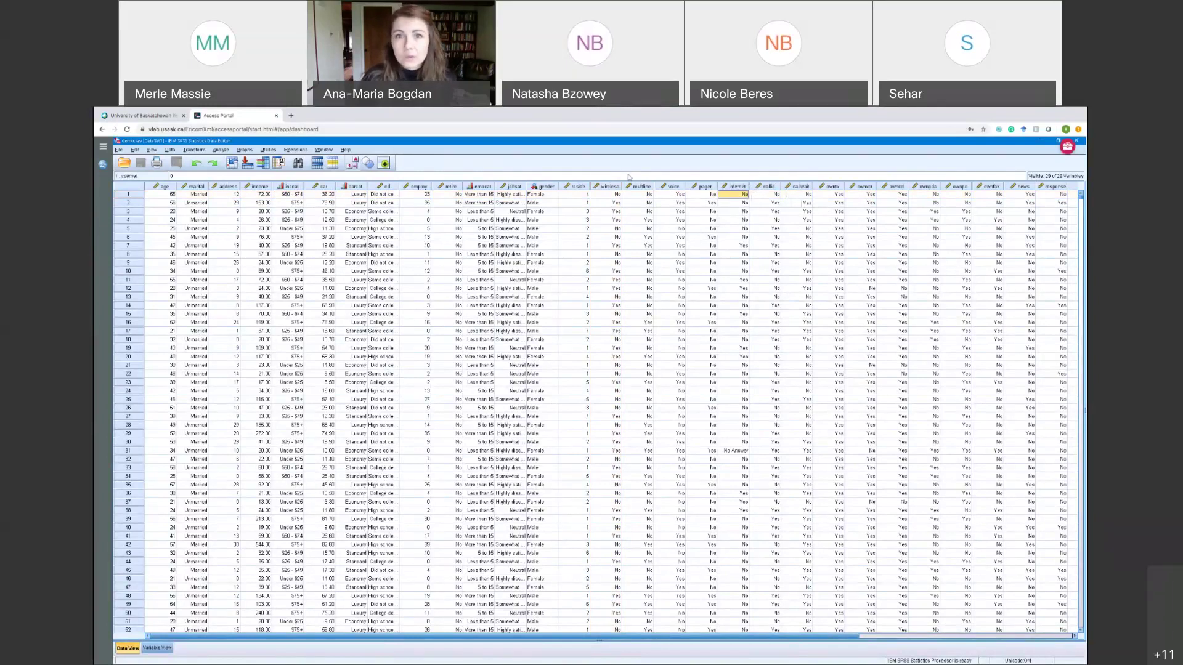
left_click_drag(610, 186, 1063, 194)
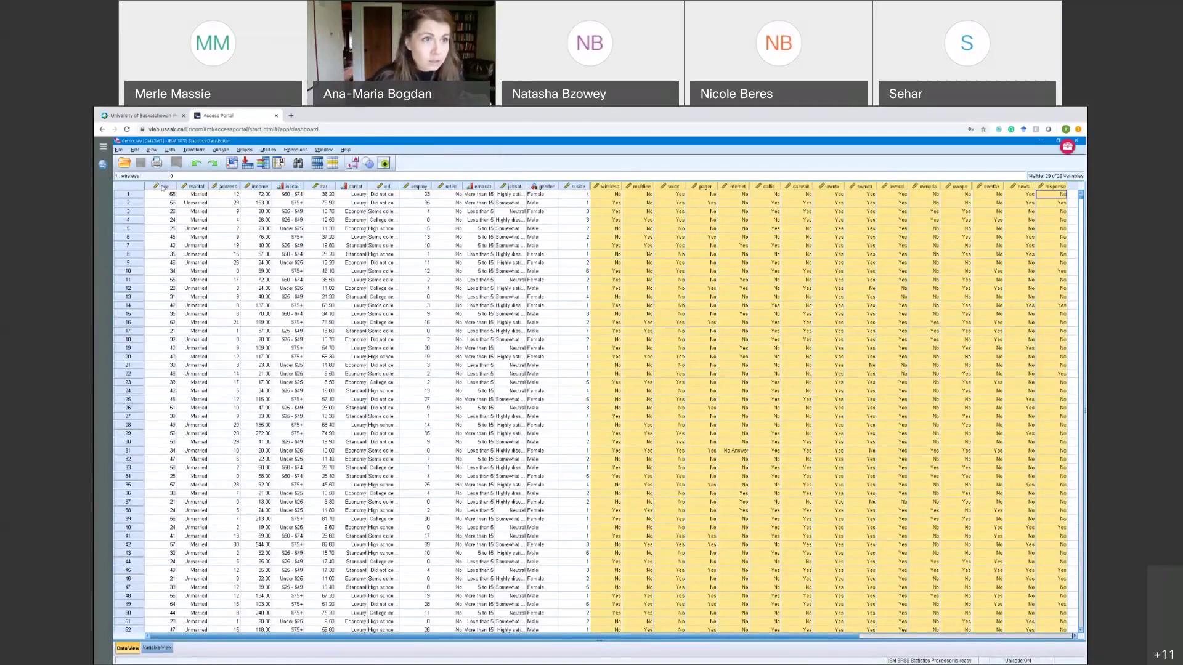
Highlight the age column, the marital column and the first case, and view the variable definitions before returning to the data.
left_click(164, 188)
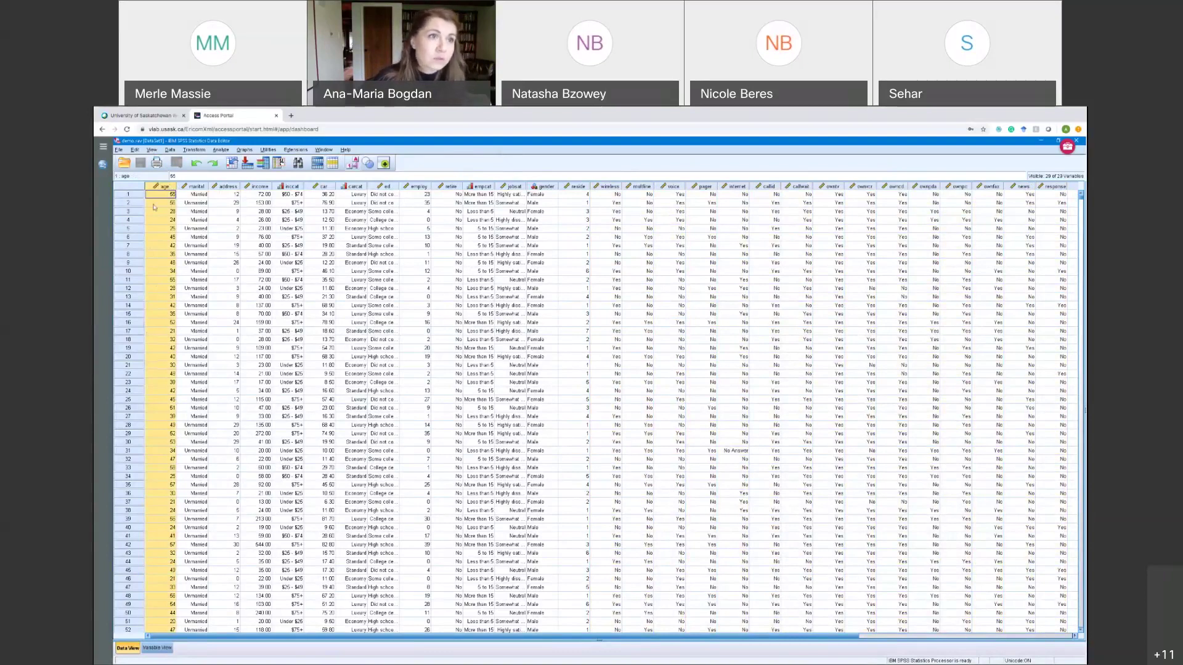
left_click(192, 186)
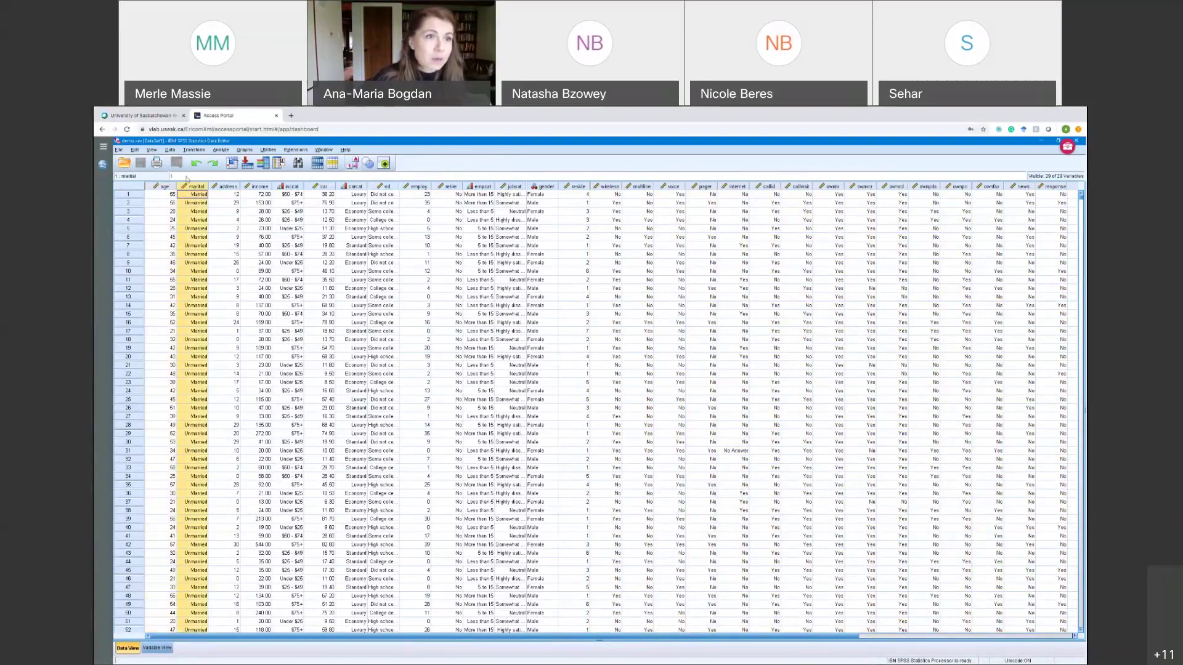
left_click(130, 195)
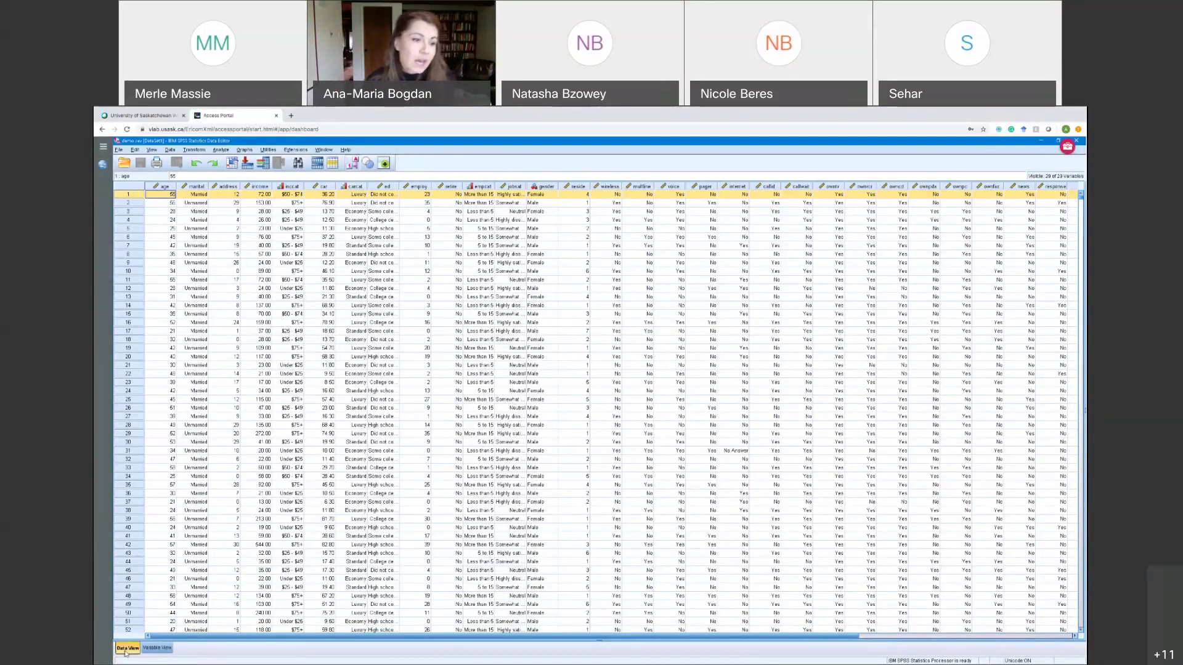
left_click(163, 649)
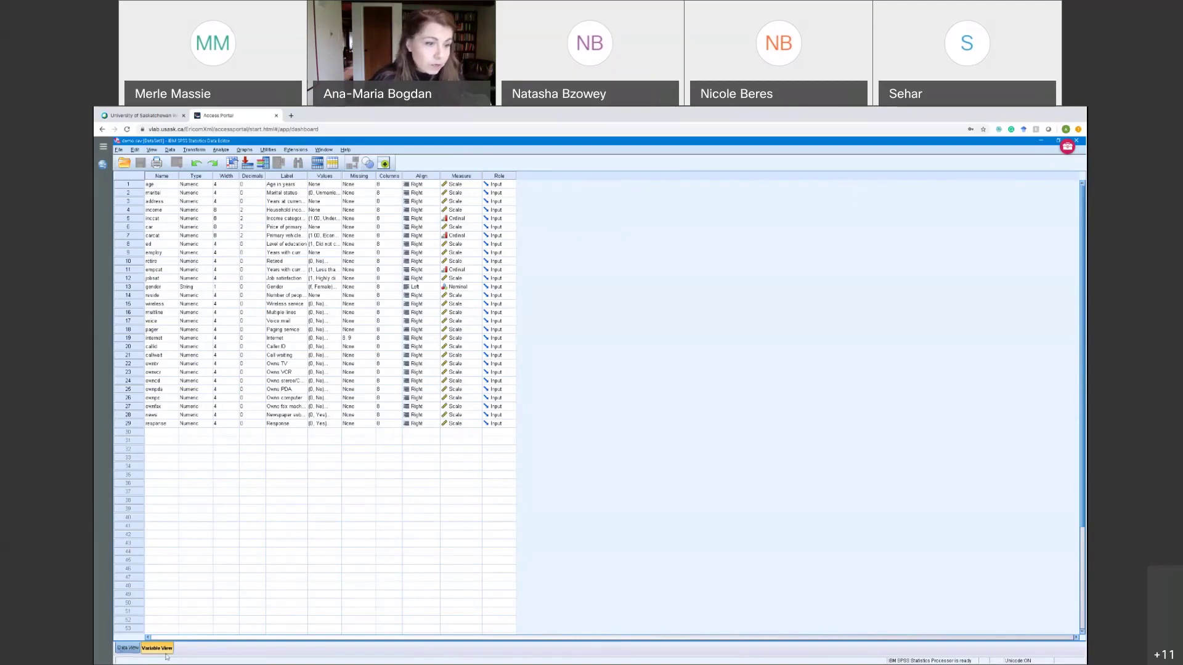
key("ctrl+t")
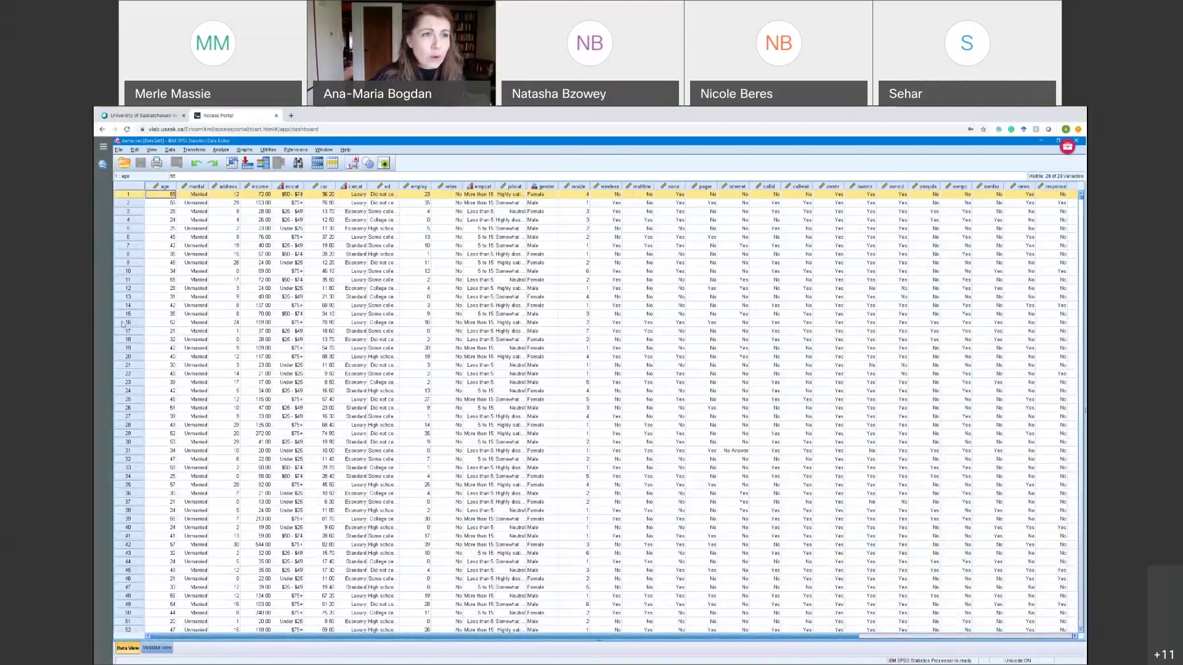
Open the first case's age value for editing and view the actions available for the age column.
double_click(171, 194)
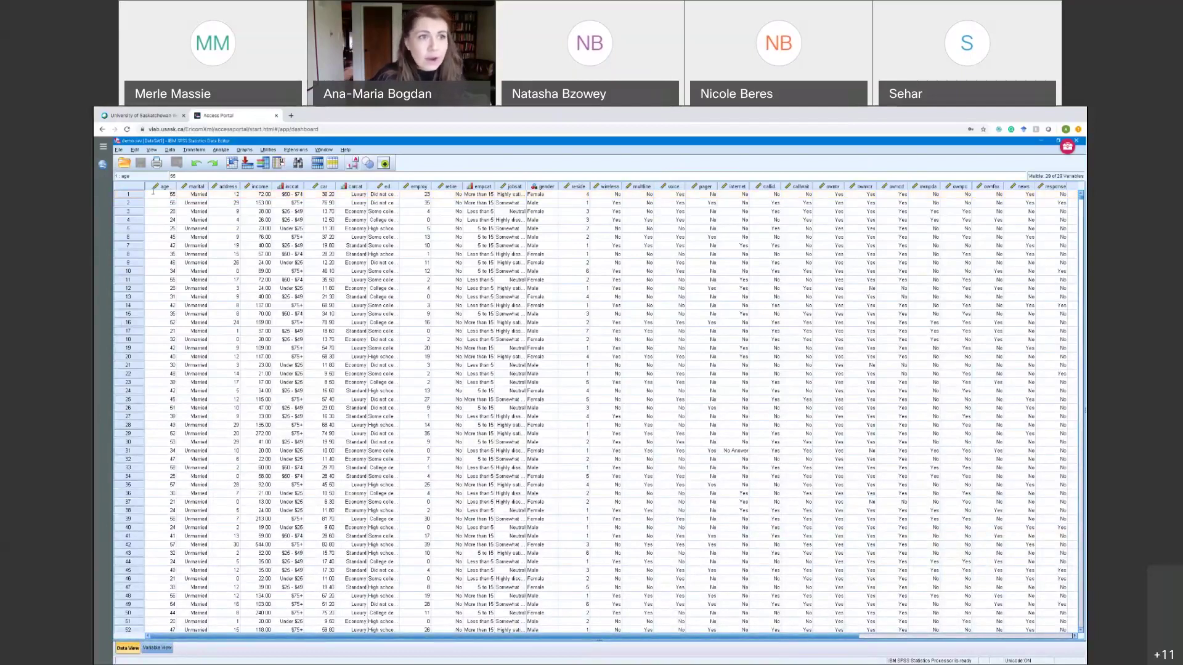
left_click_drag(184, 197, 160, 200)
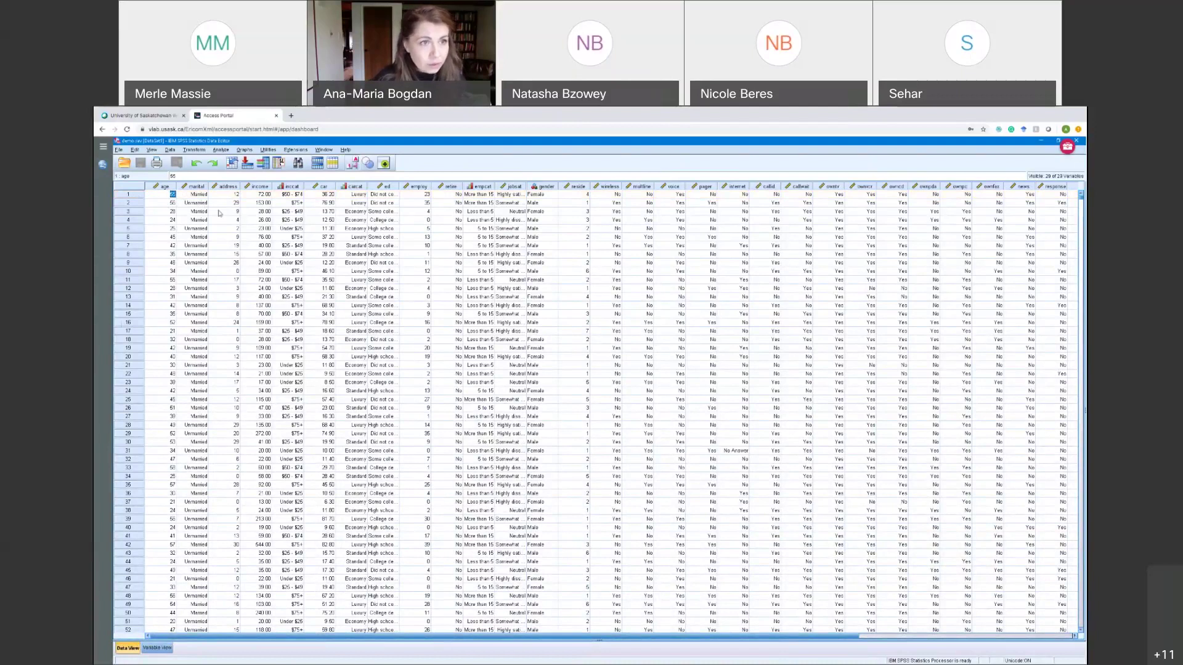
left_click(203, 205)
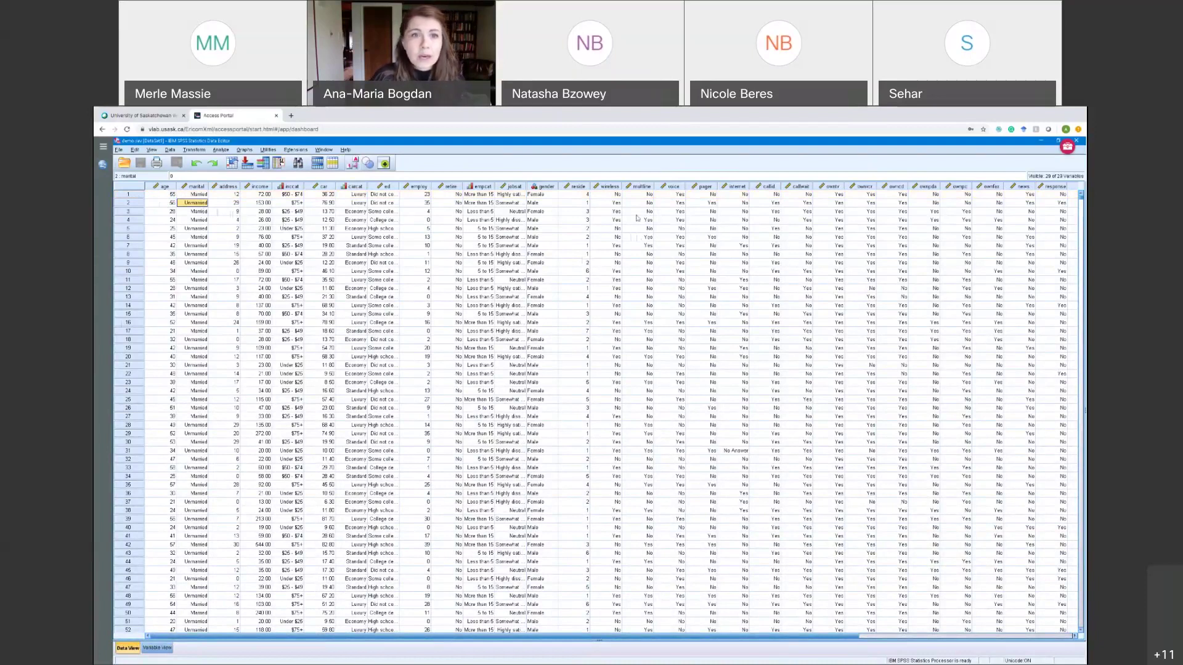
right_click(165, 187)
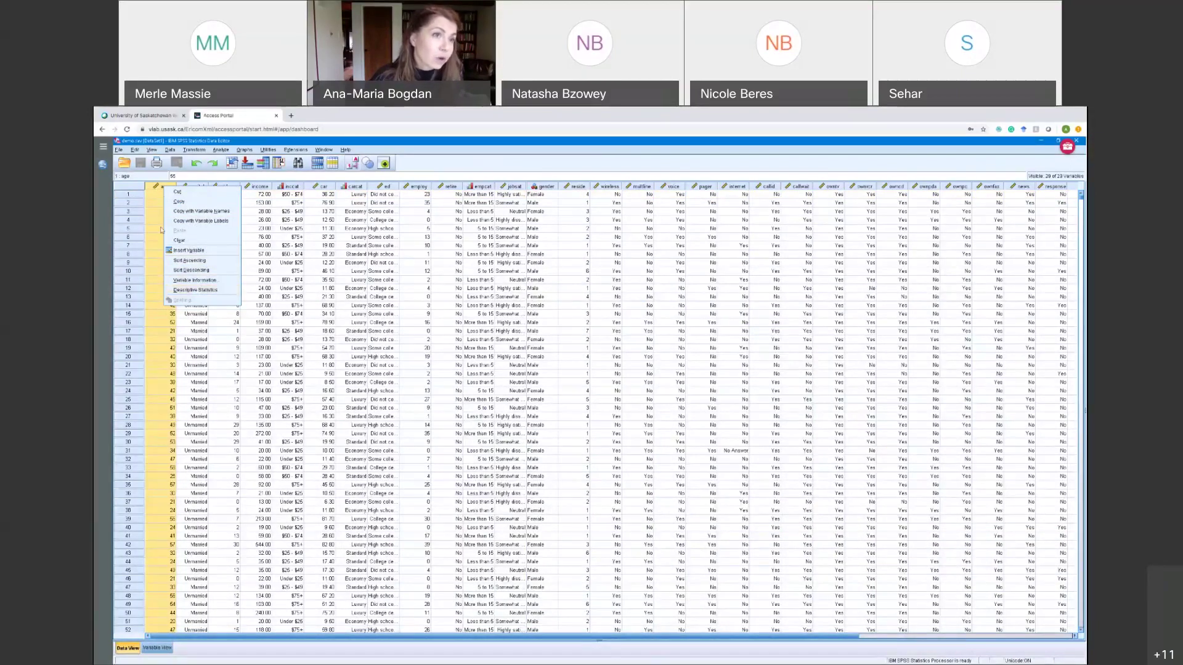
left_click(451, 163)
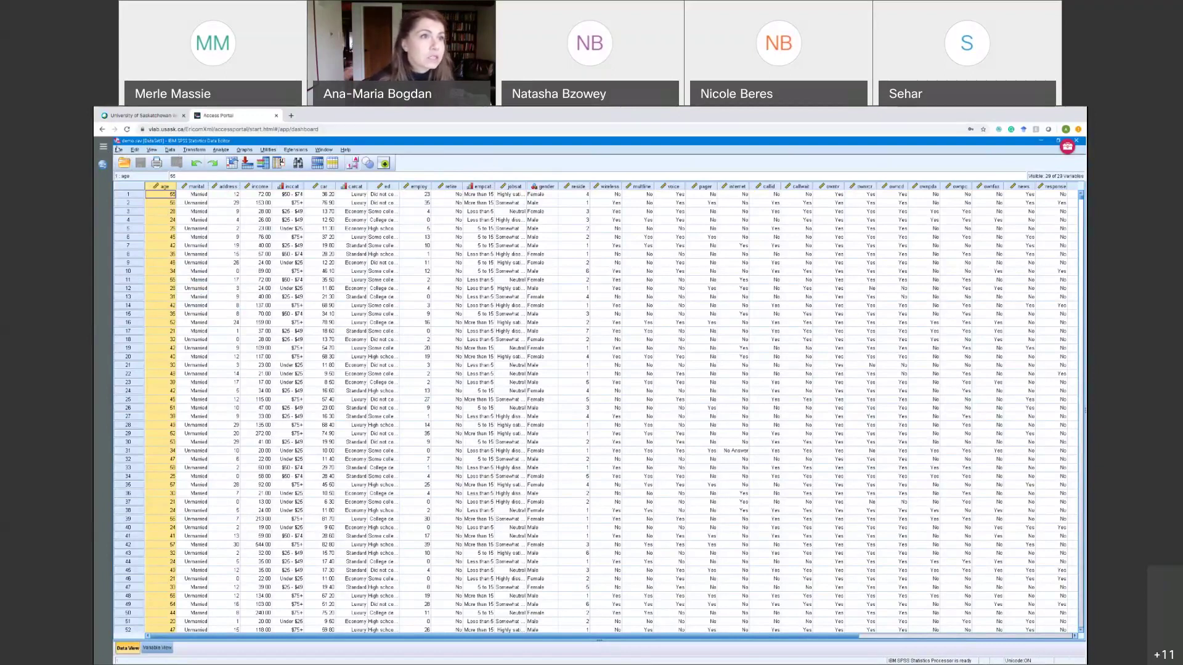
Create a new empty dataset.
left_click(118, 149)
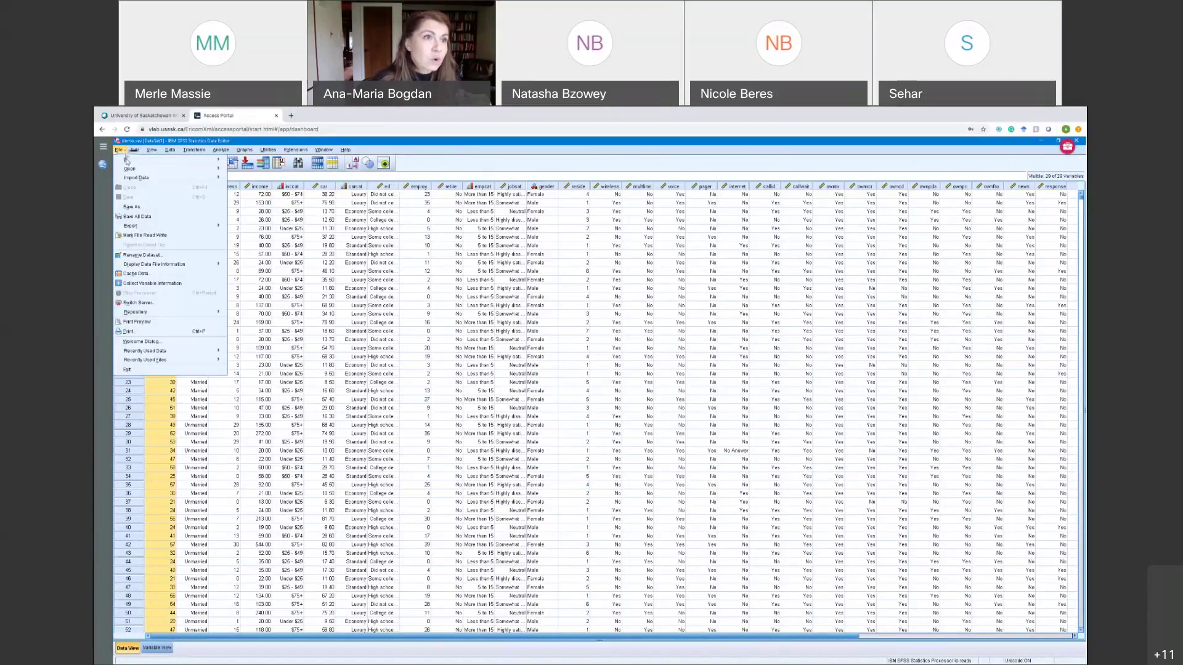
mouse_move(127, 162)
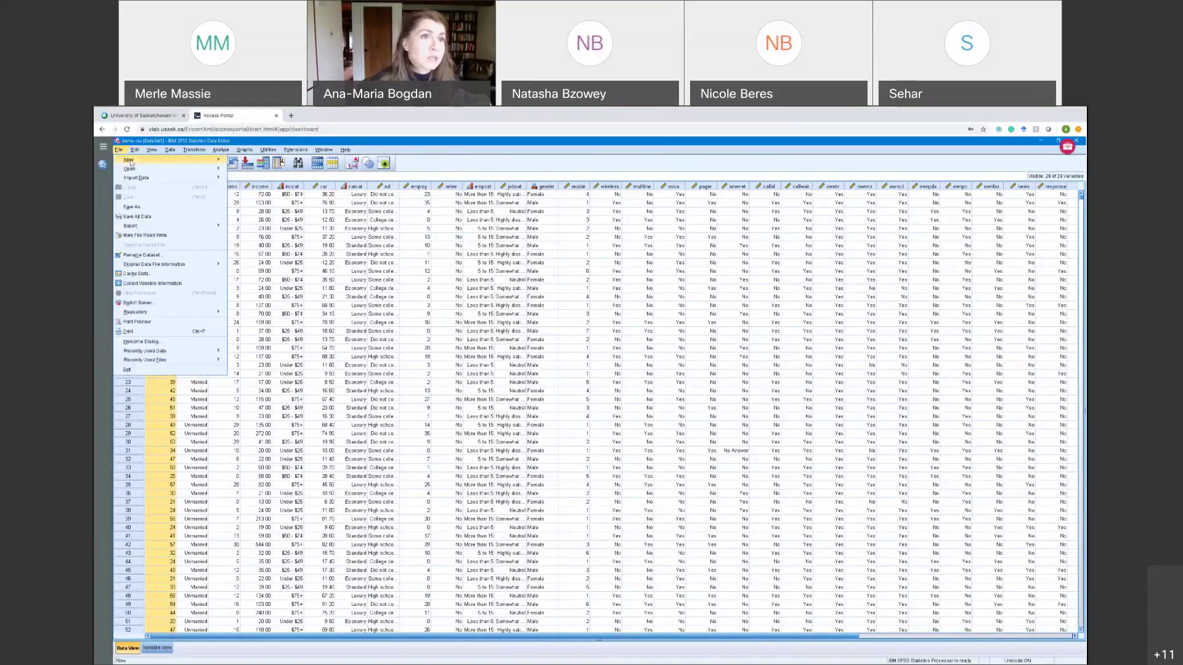
mouse_move(186, 170)
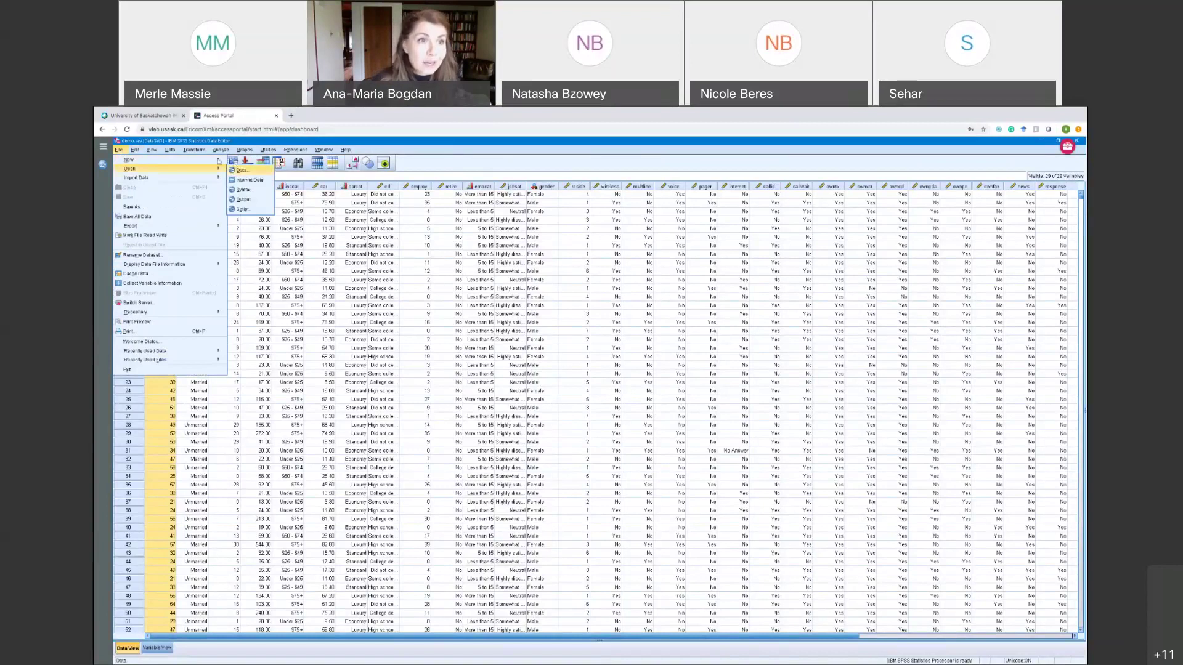
mouse_move(218, 161)
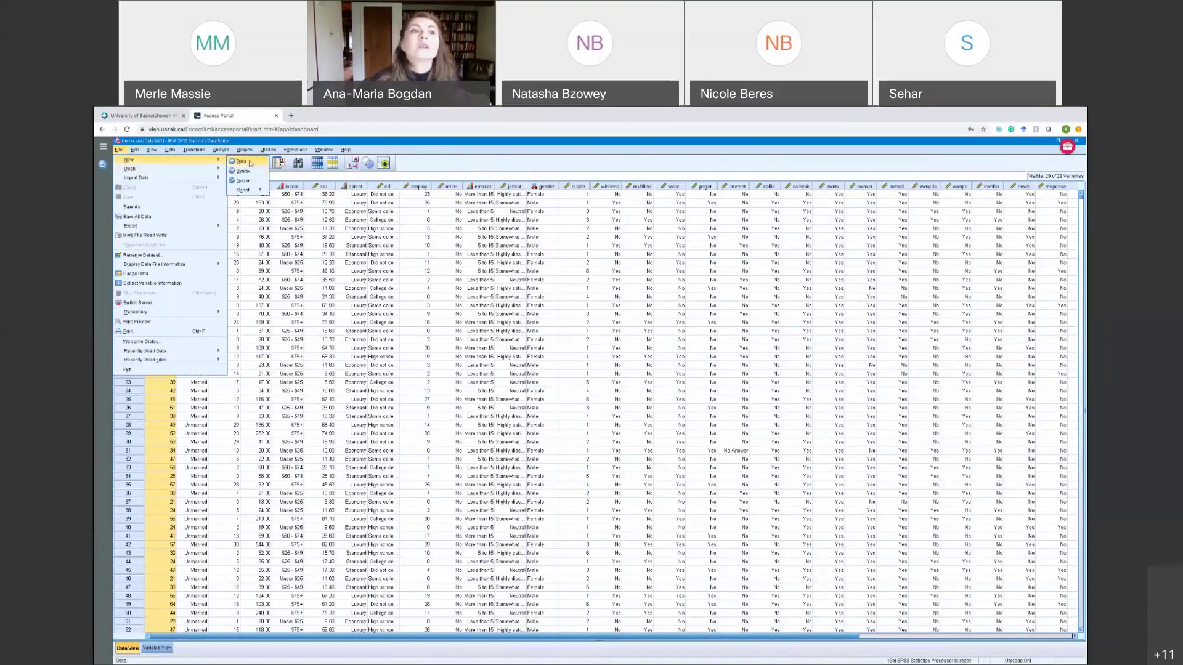
left_click(250, 164)
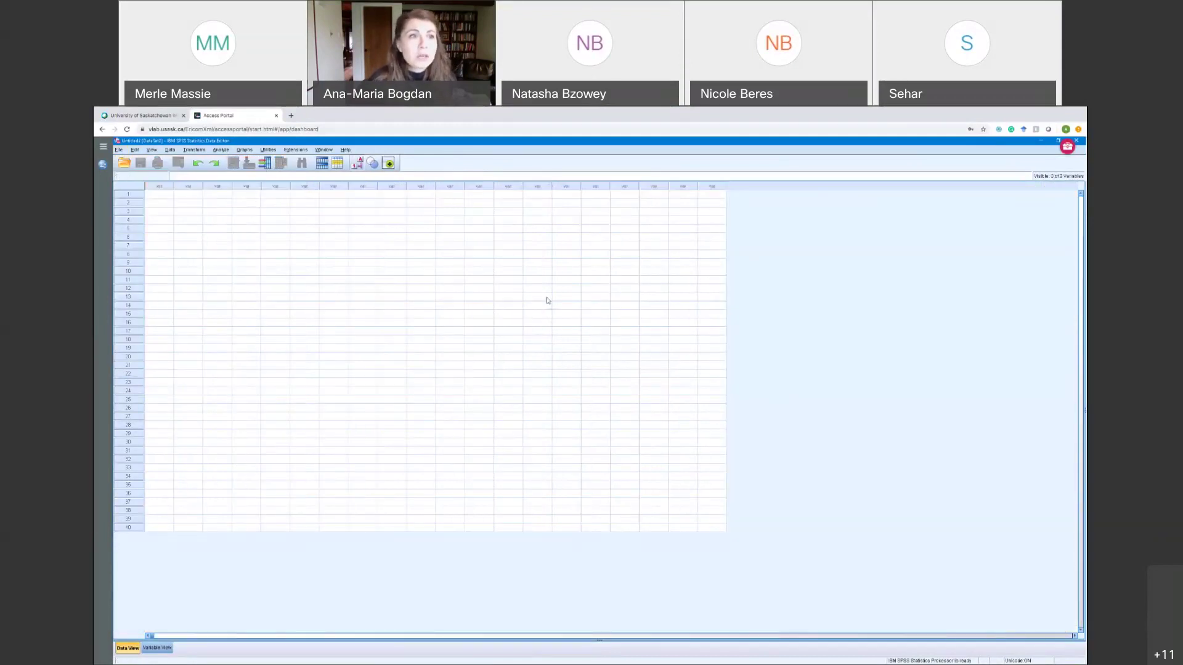
Define the first variable of the new dataset with the name age.
left_click(158, 196)
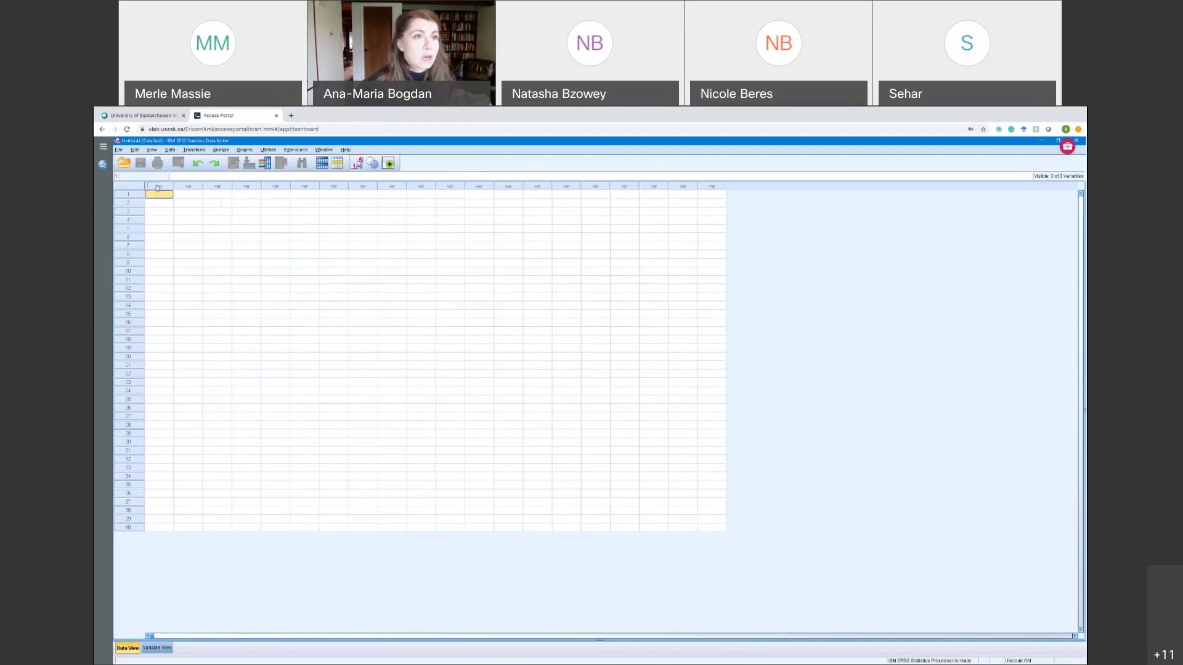
left_click(157, 187)
double_click(157, 187)
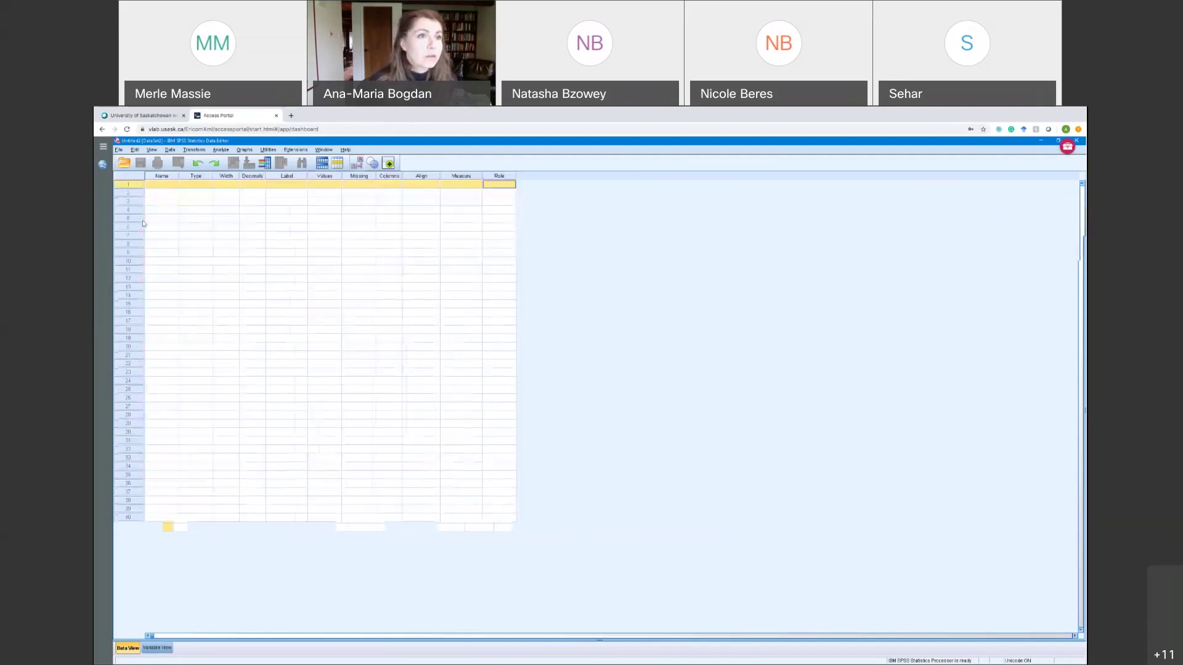
left_click(161, 185)
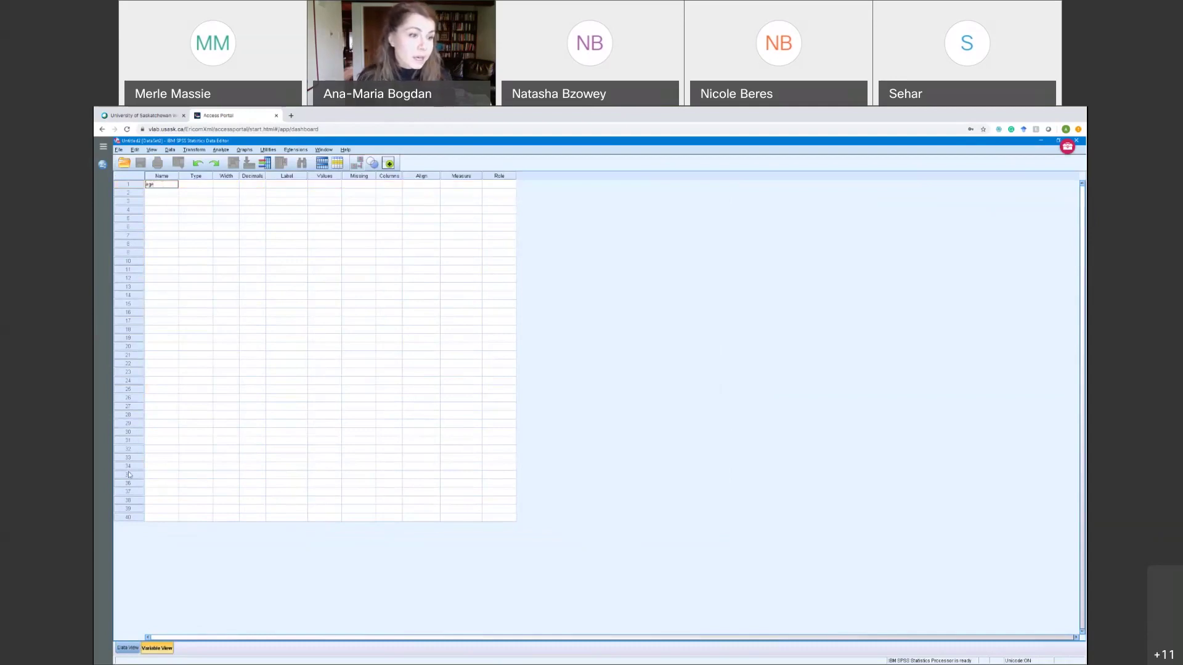
Return to the data and enter 12, 13 and 15 as the age values of the first three cases.
left_click(125, 648)
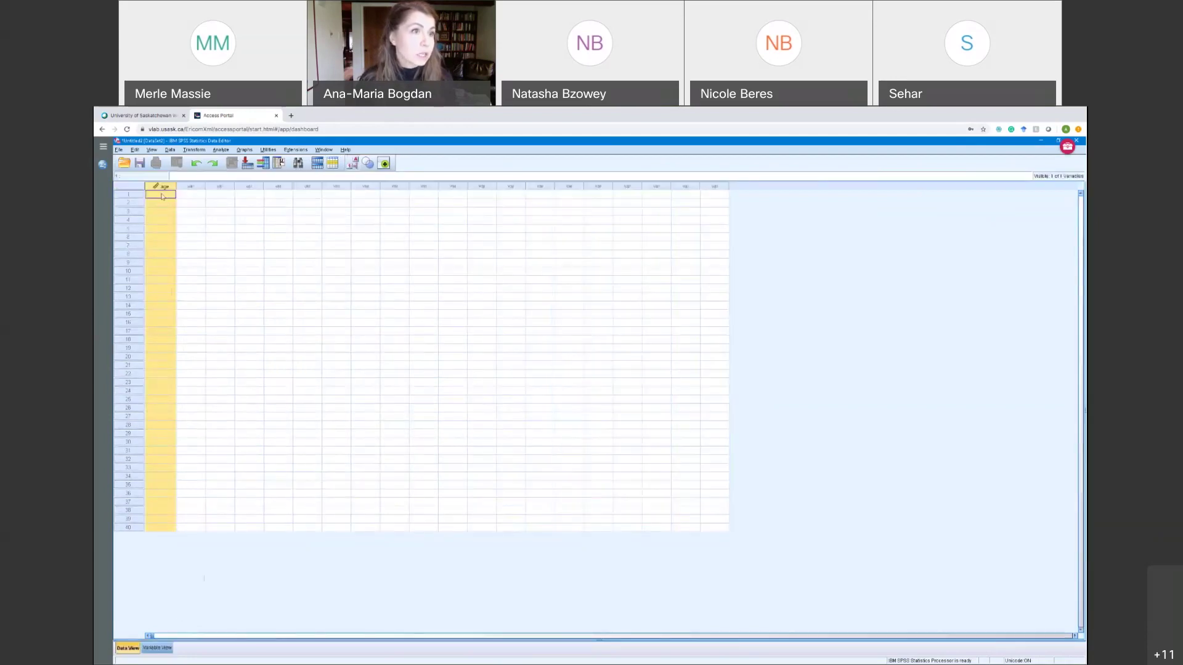
left_click(162, 196)
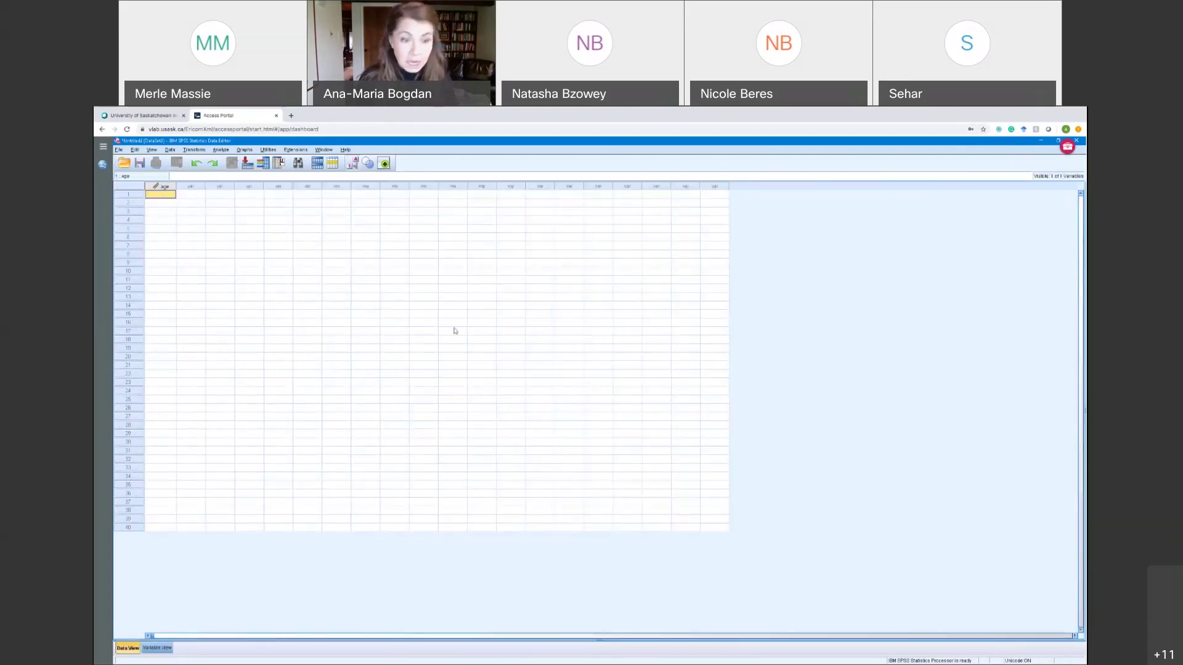
type("12")
key("Return")
type("13")
key("Return")
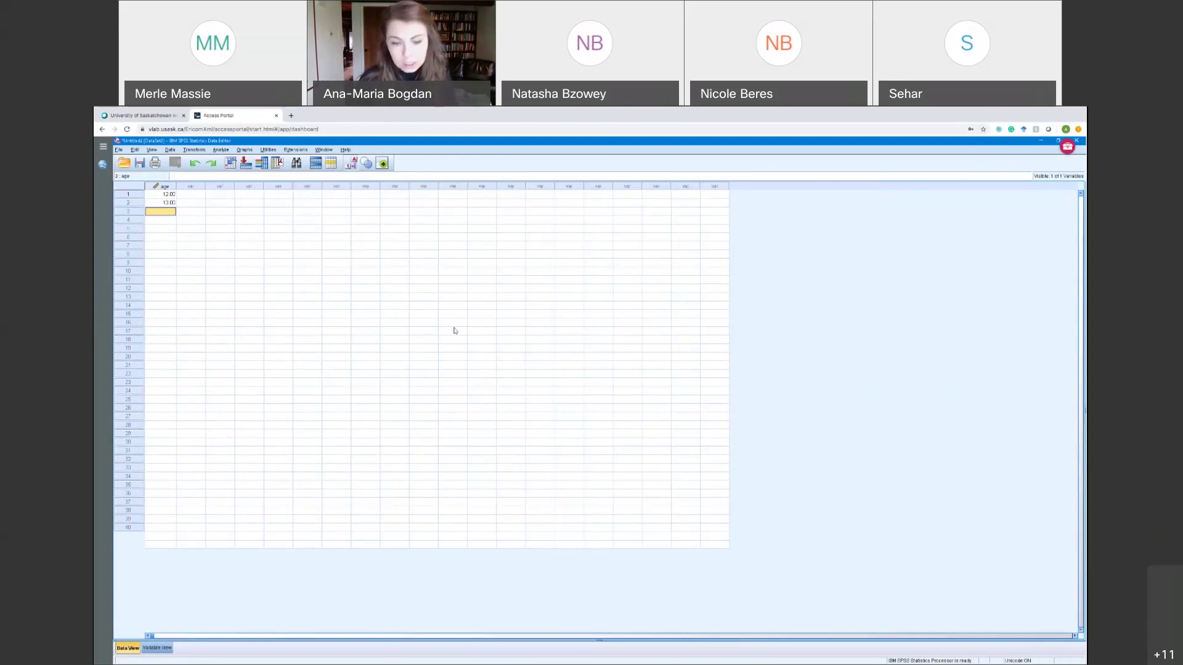
type("15")
key("Return")
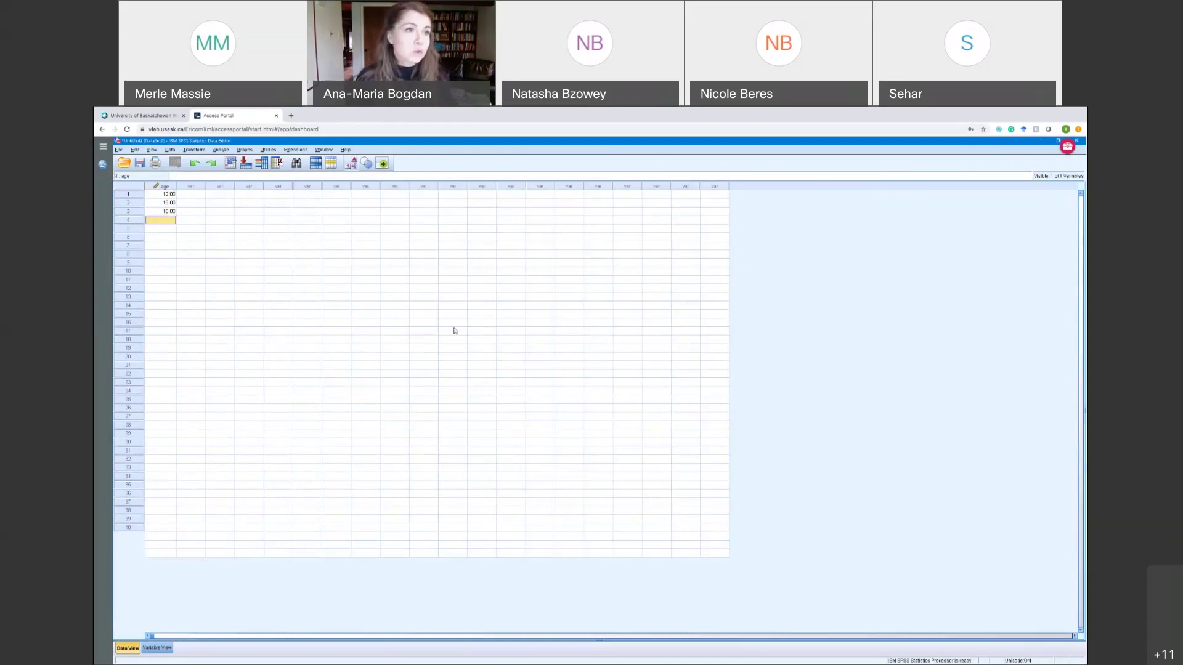
key("Return")
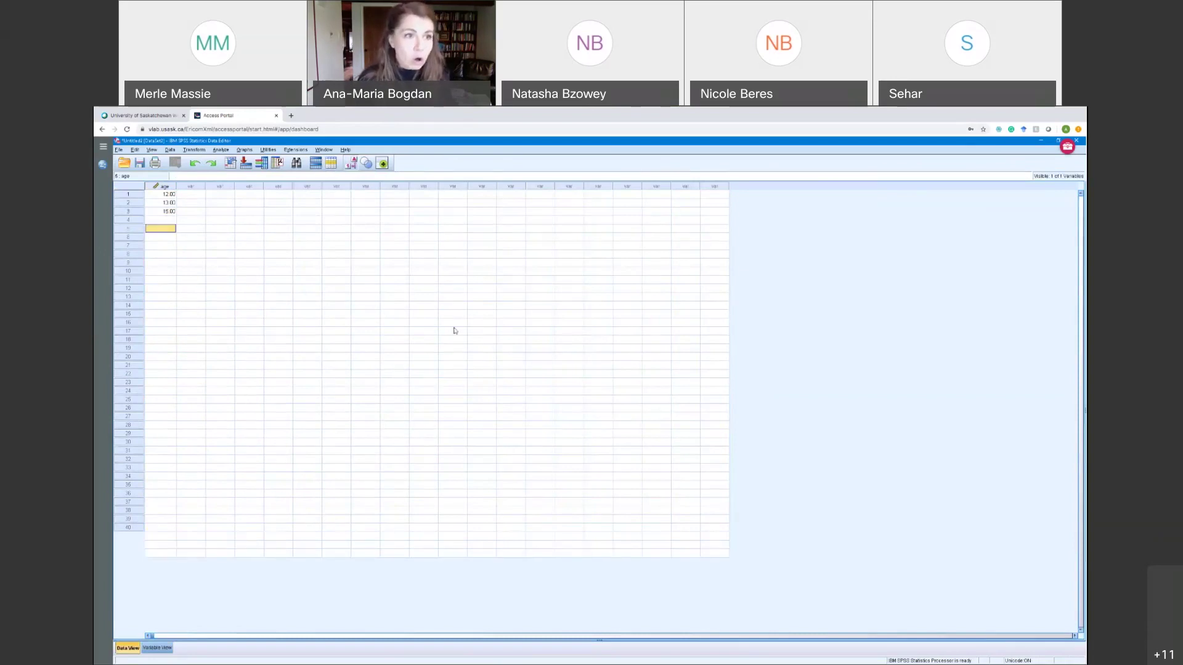
Return to the new dataset's variable definitions and close the dataset without saving it.
key("Up")
key("Down")
key("Up")
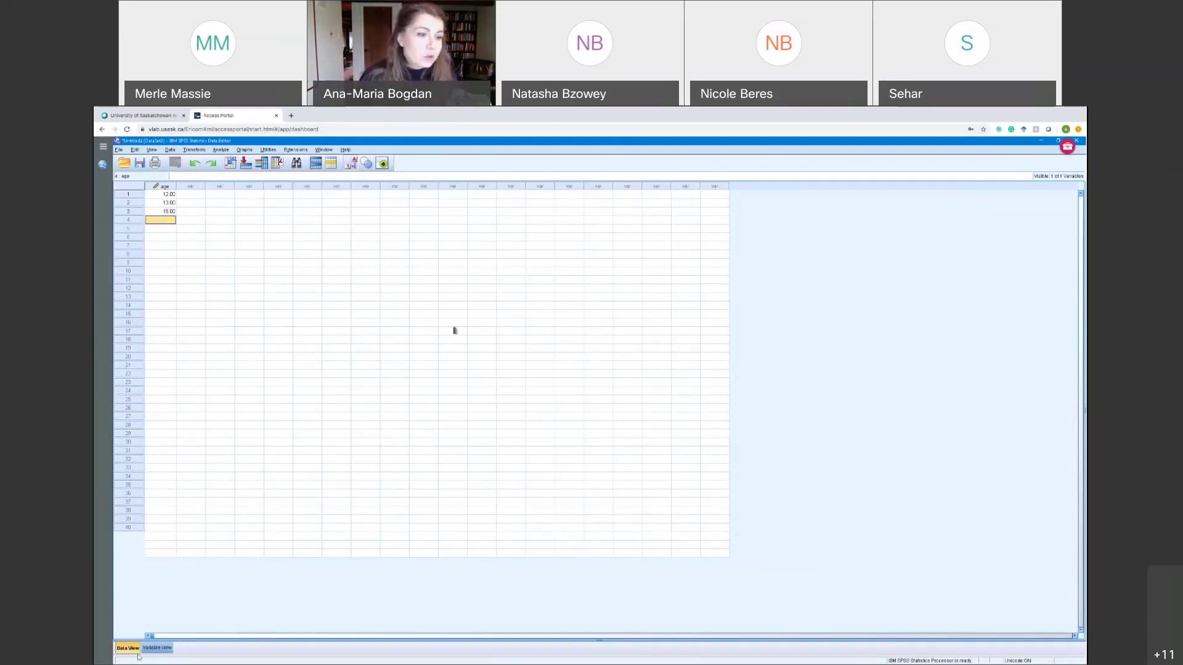
left_click(156, 649)
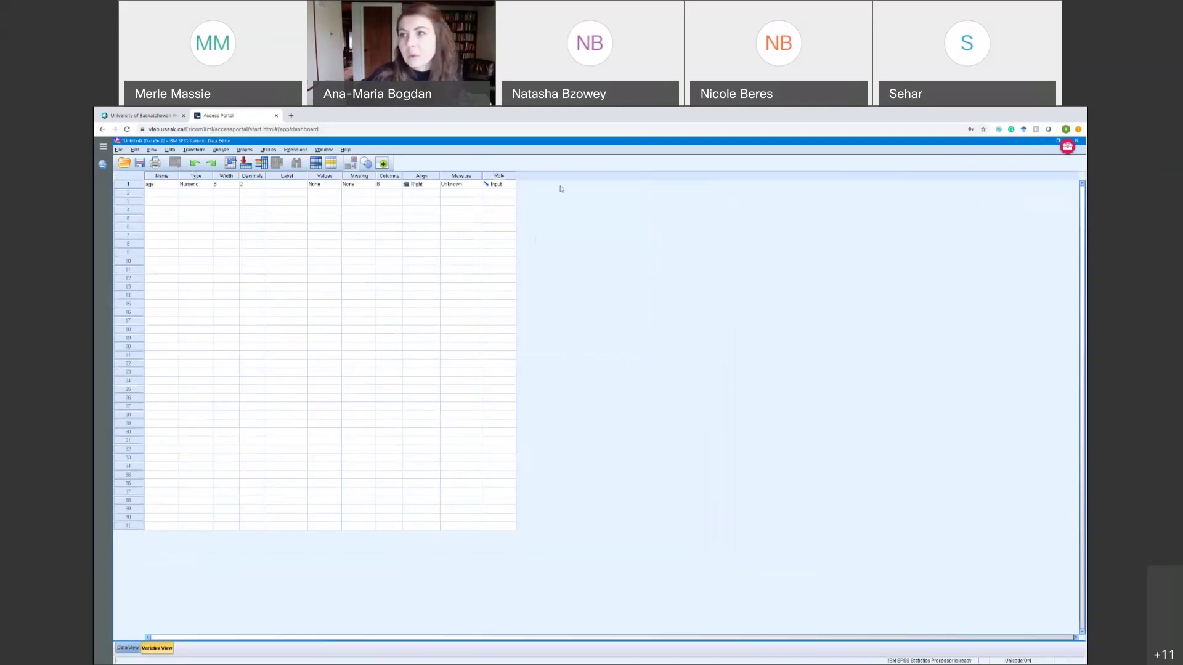
left_click_drag(886, 174, 938, 267)
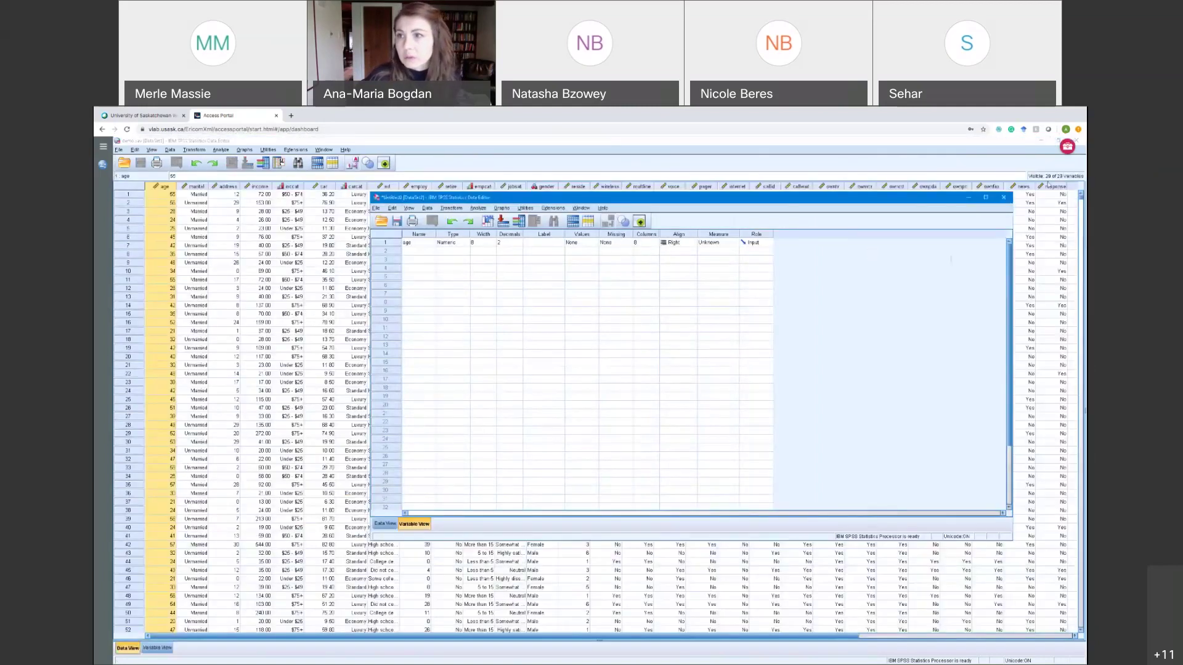
left_click(1003, 197)
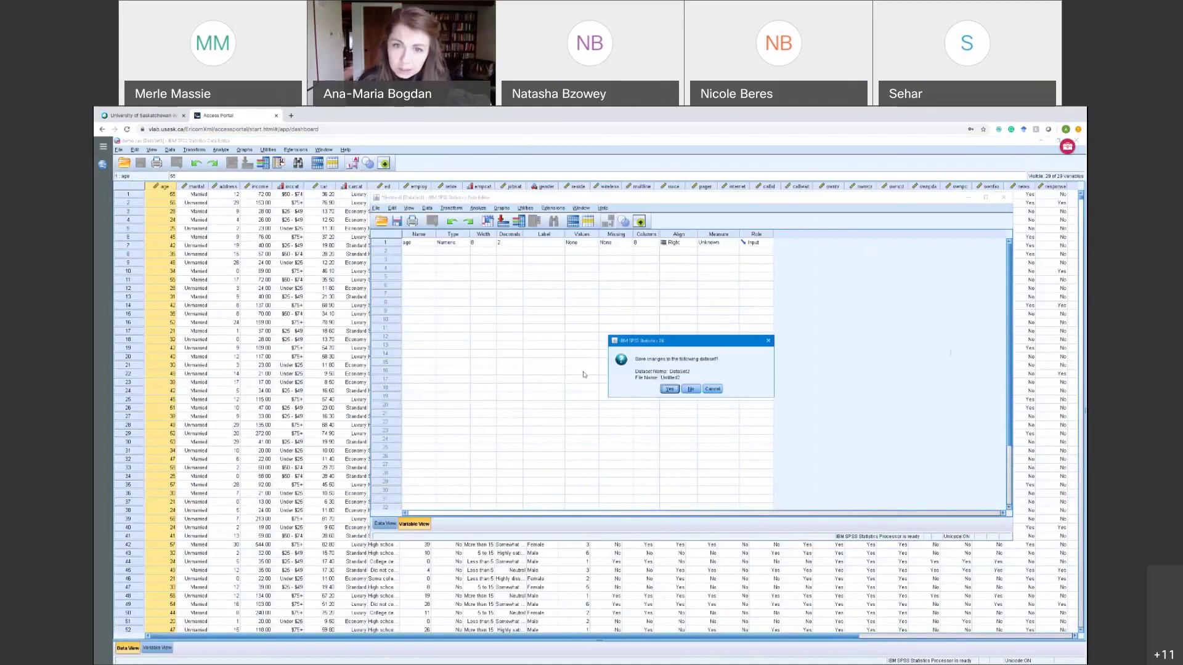
left_click(690, 389)
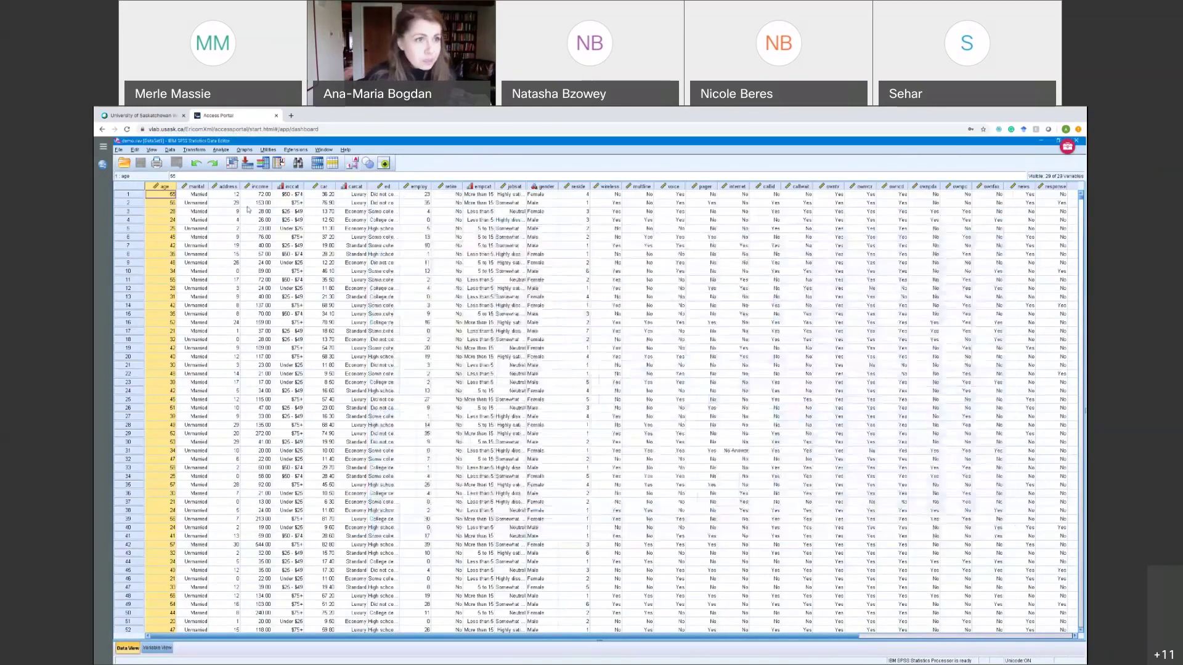
Create a new empty syntax document, place the cursor in it, and close it.
left_click(119, 150)
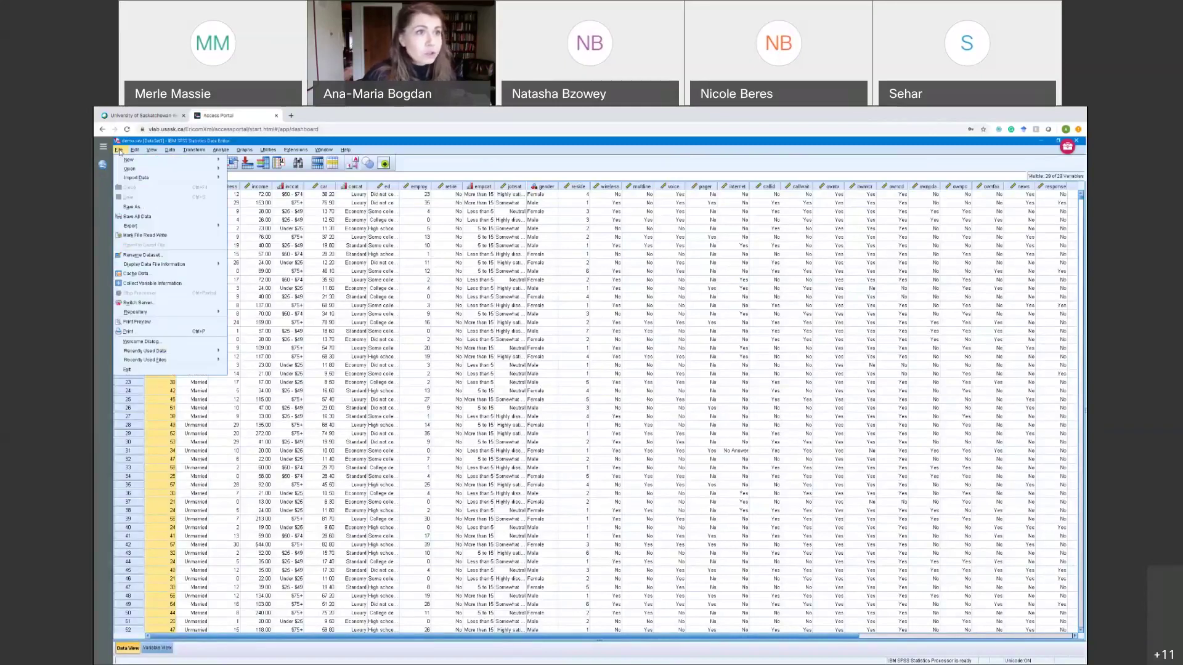
mouse_move(124, 162)
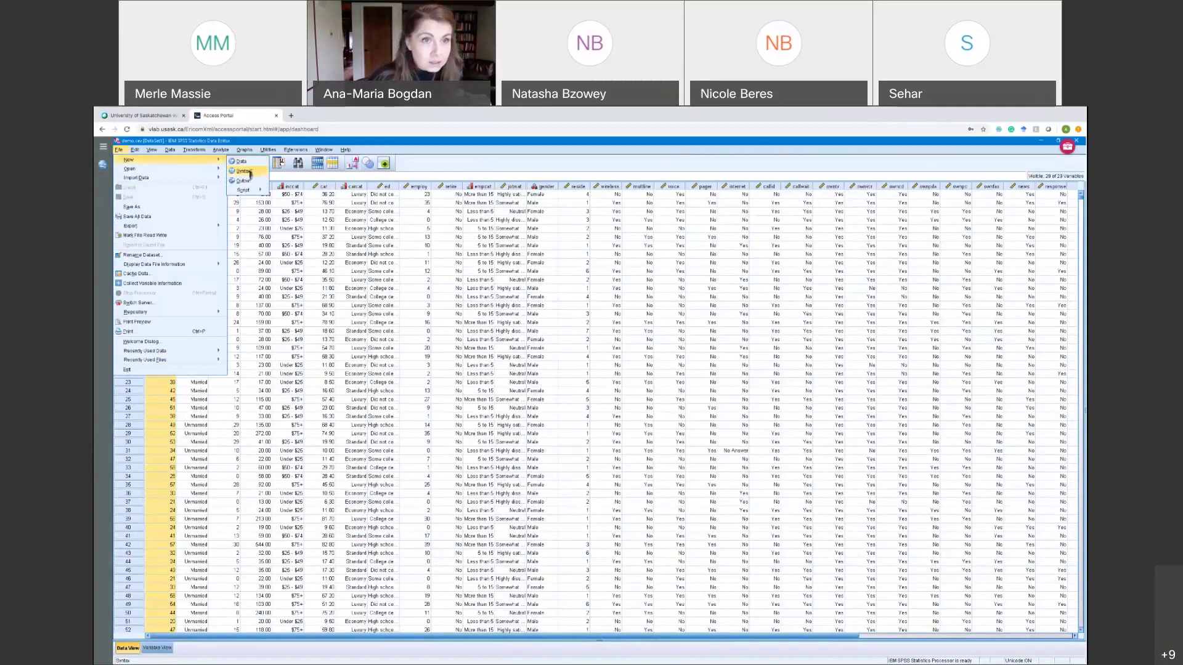
left_click(250, 174)
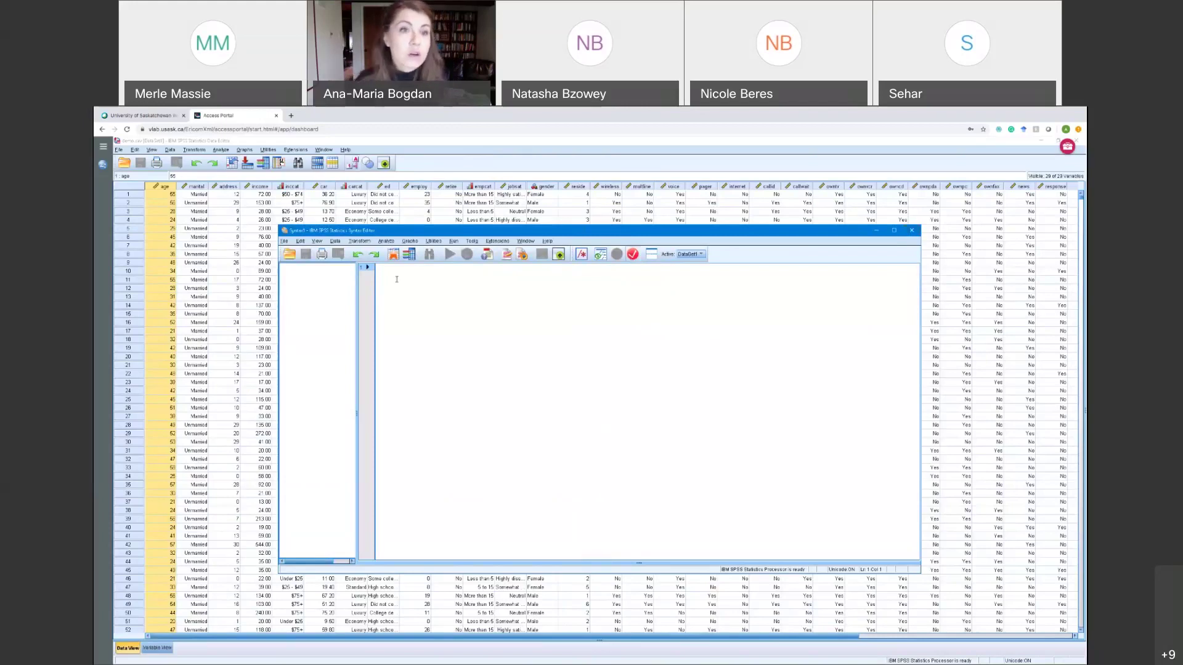
left_click(380, 267)
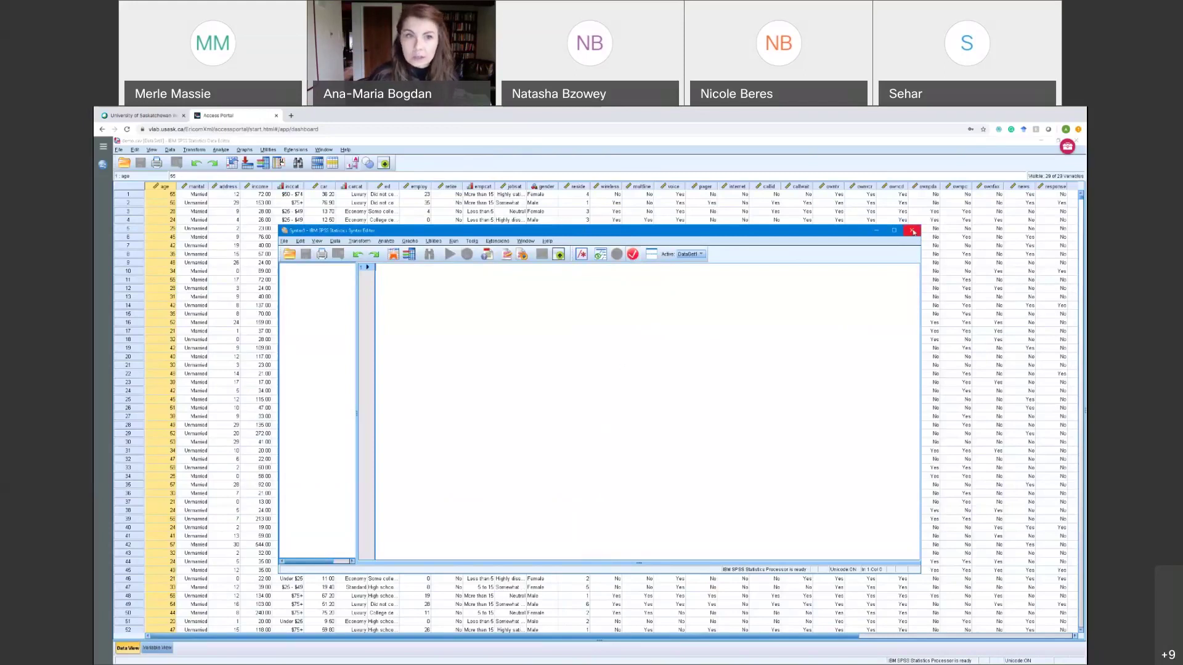
left_click(127, 160)
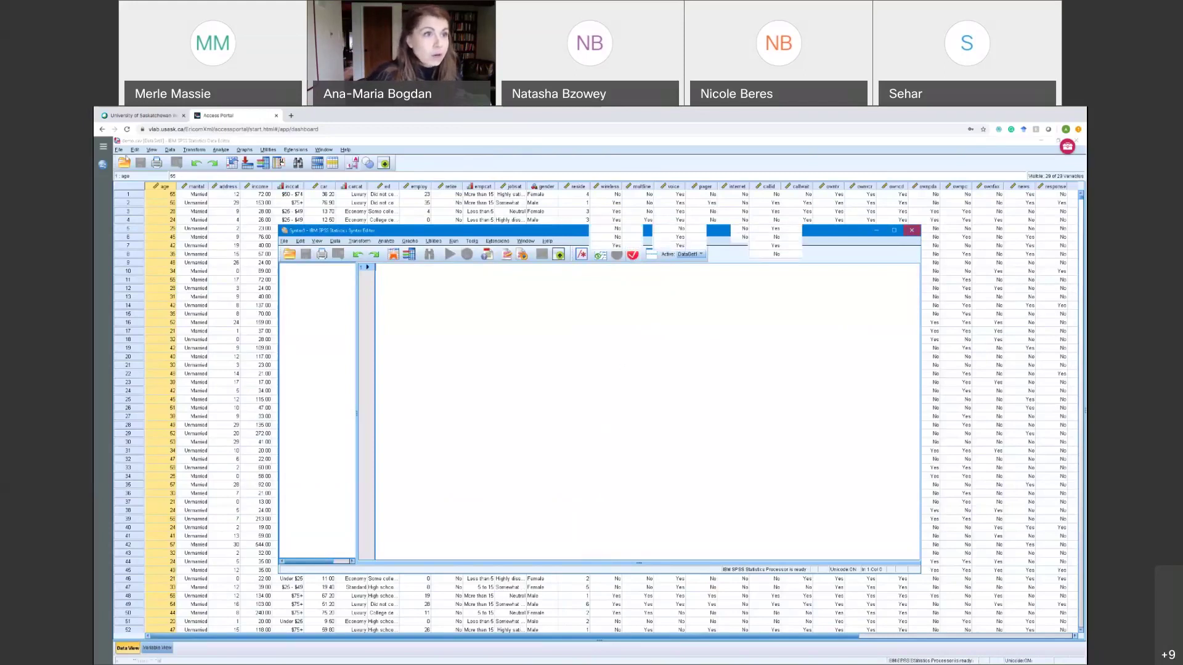
Start an Excel data import and open data.xlsx from the My Documents folder.
left_click(118, 149)
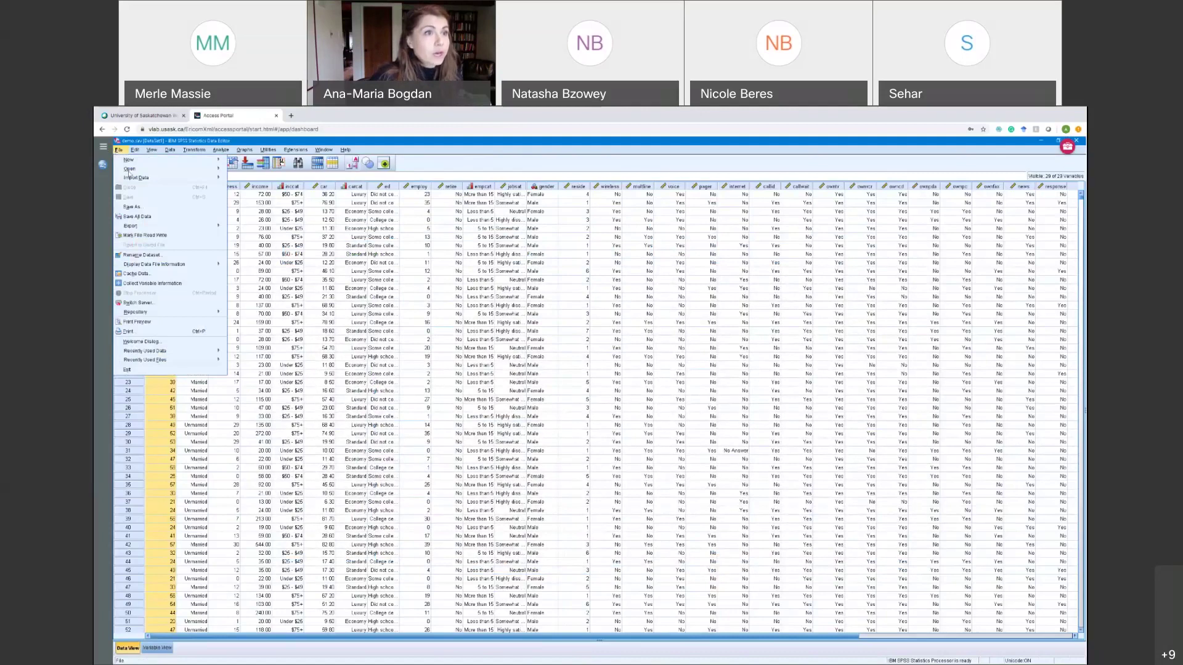
mouse_move(135, 179)
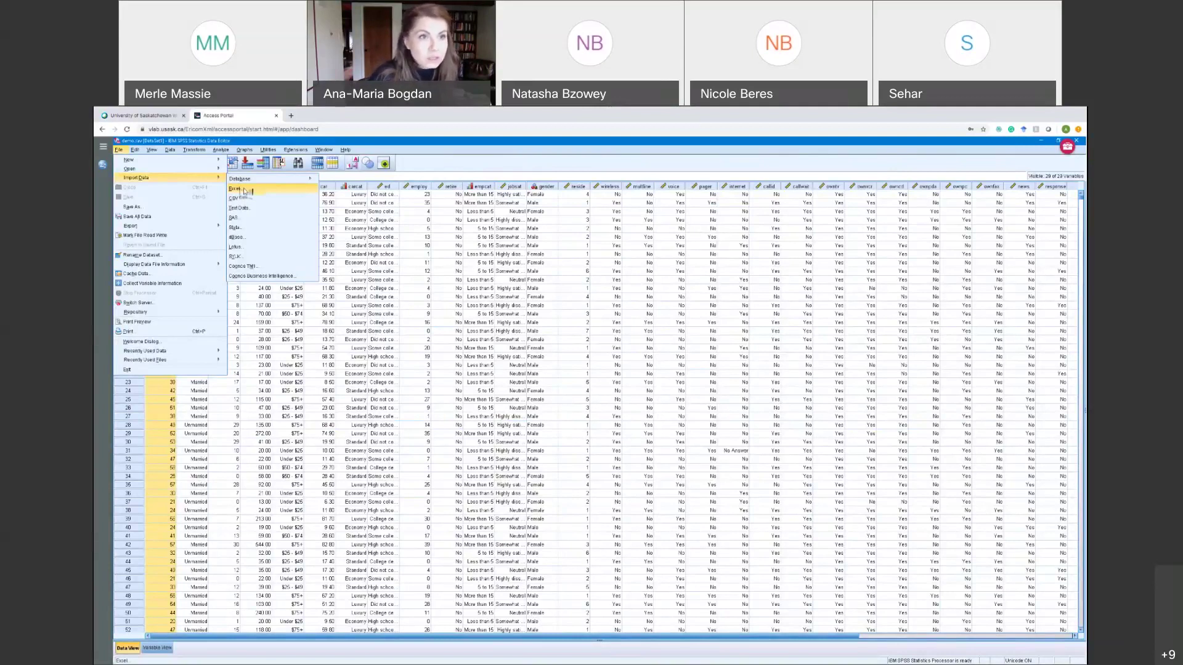
left_click(246, 191)
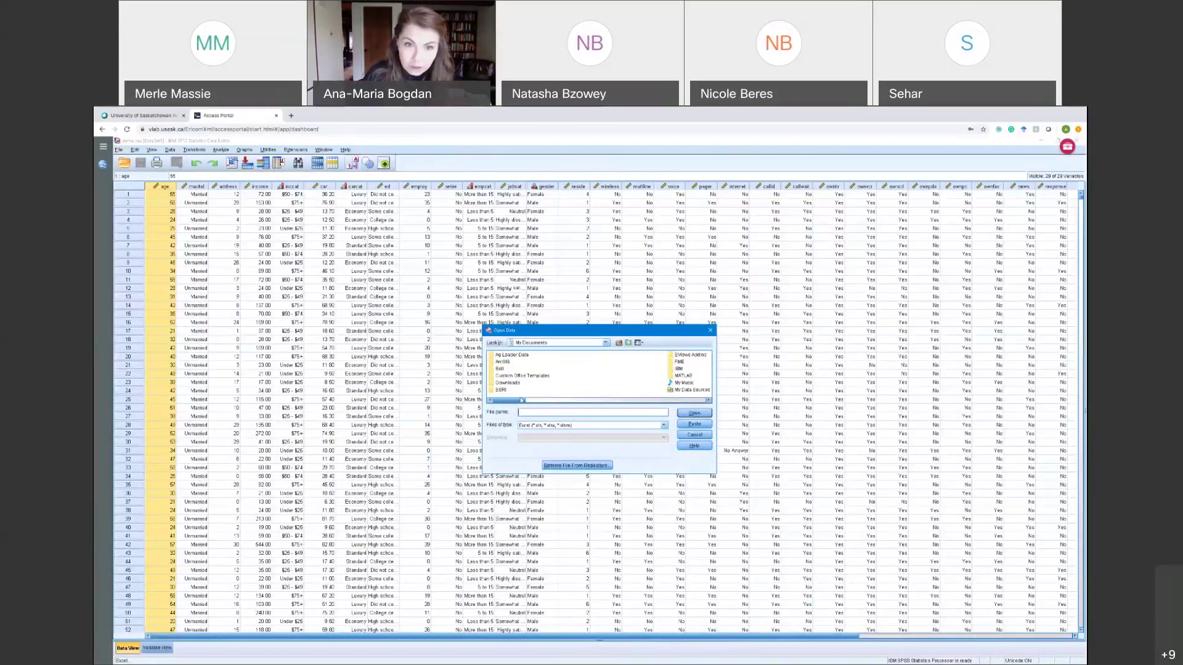
left_click_drag(503, 399, 610, 408)
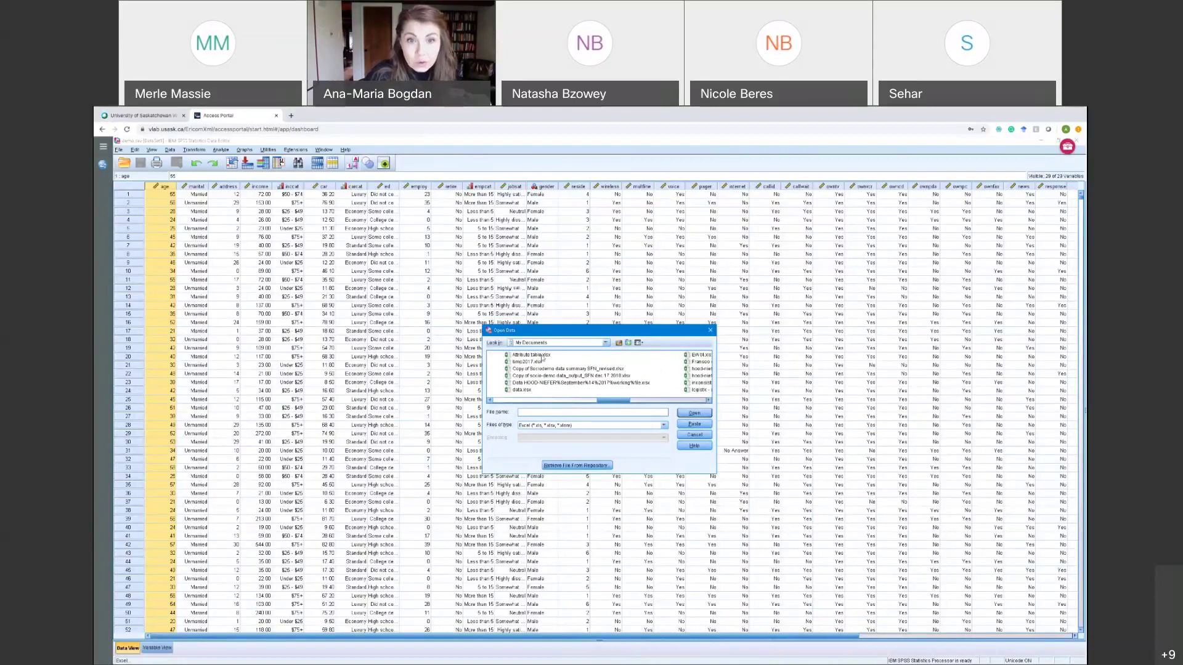
left_click(542, 357)
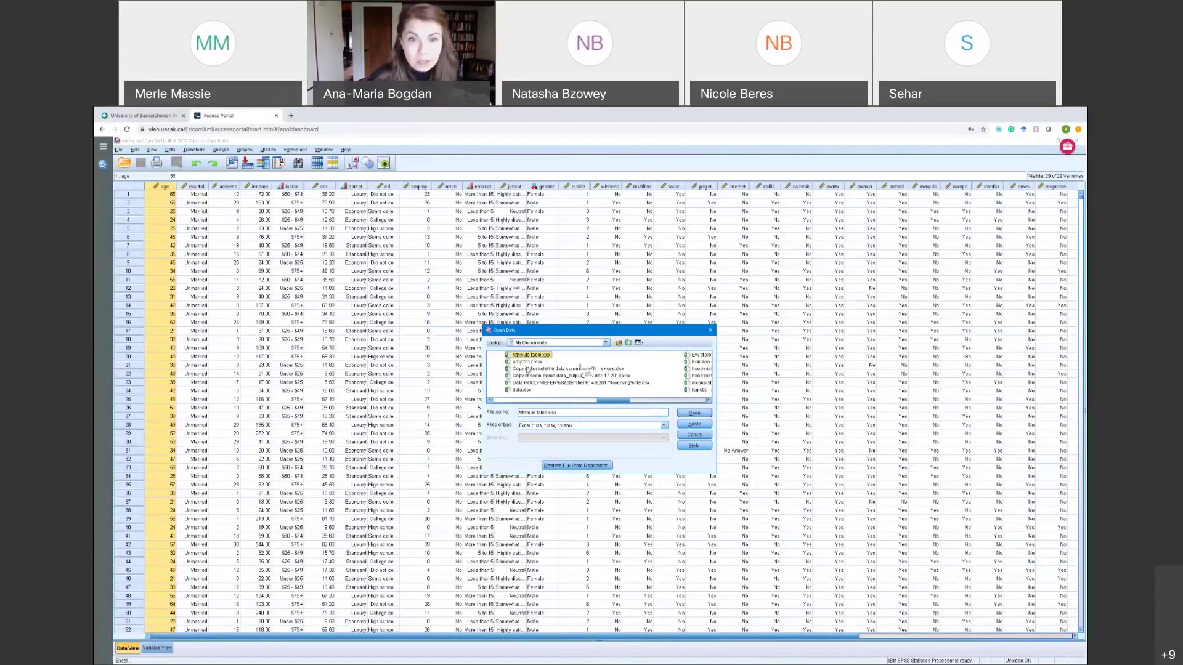
left_click(532, 391)
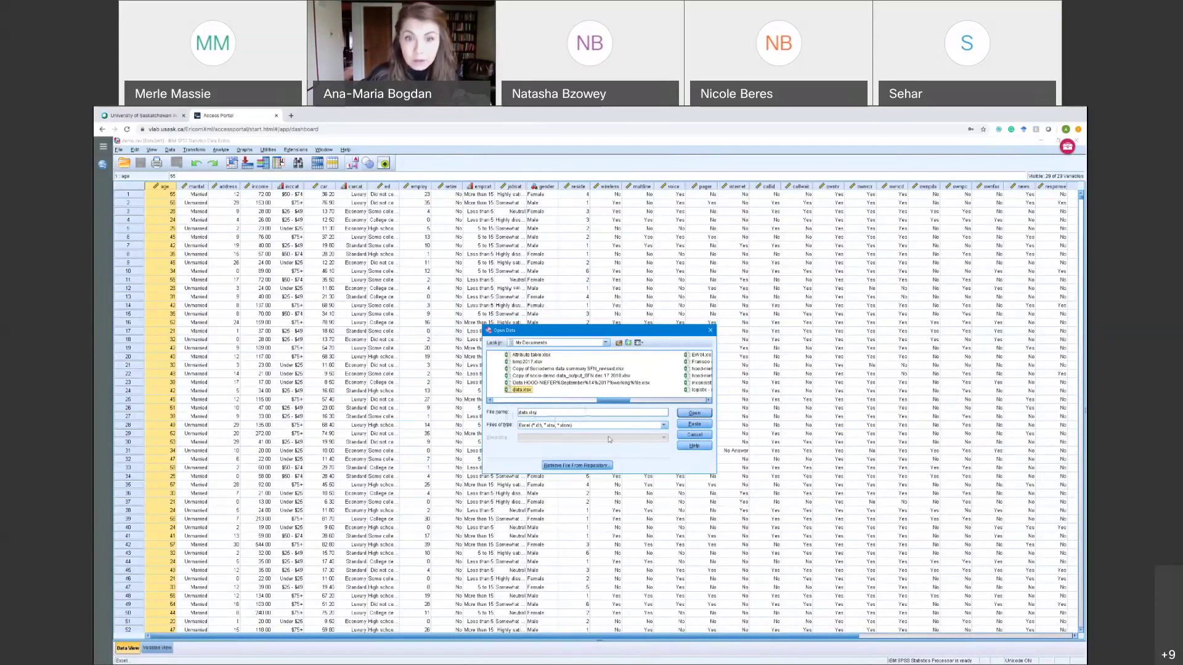
left_click(691, 416)
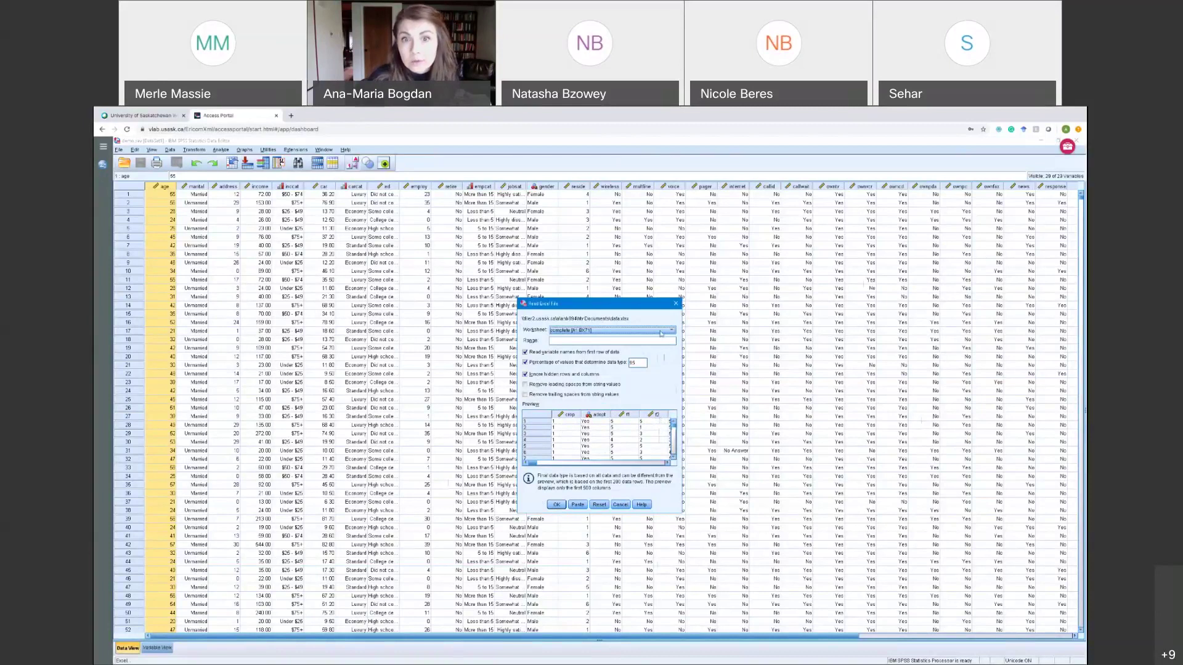
Choose the worksheet named complete and import it as a new dataset.
left_click(603, 330)
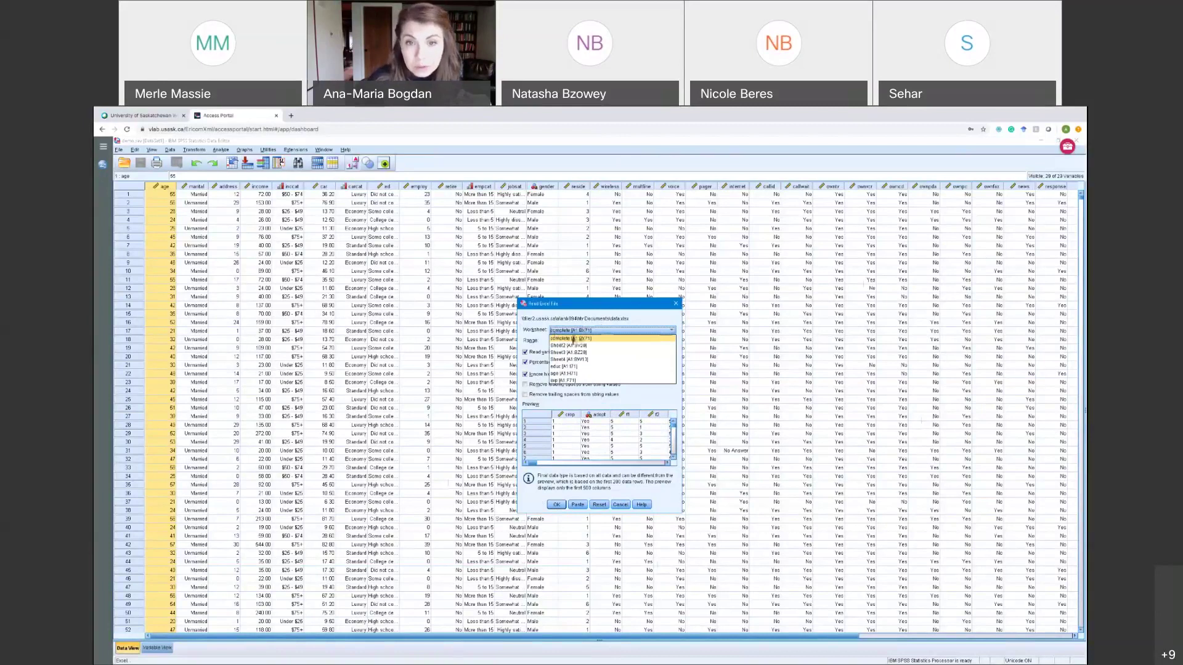
left_click(573, 339)
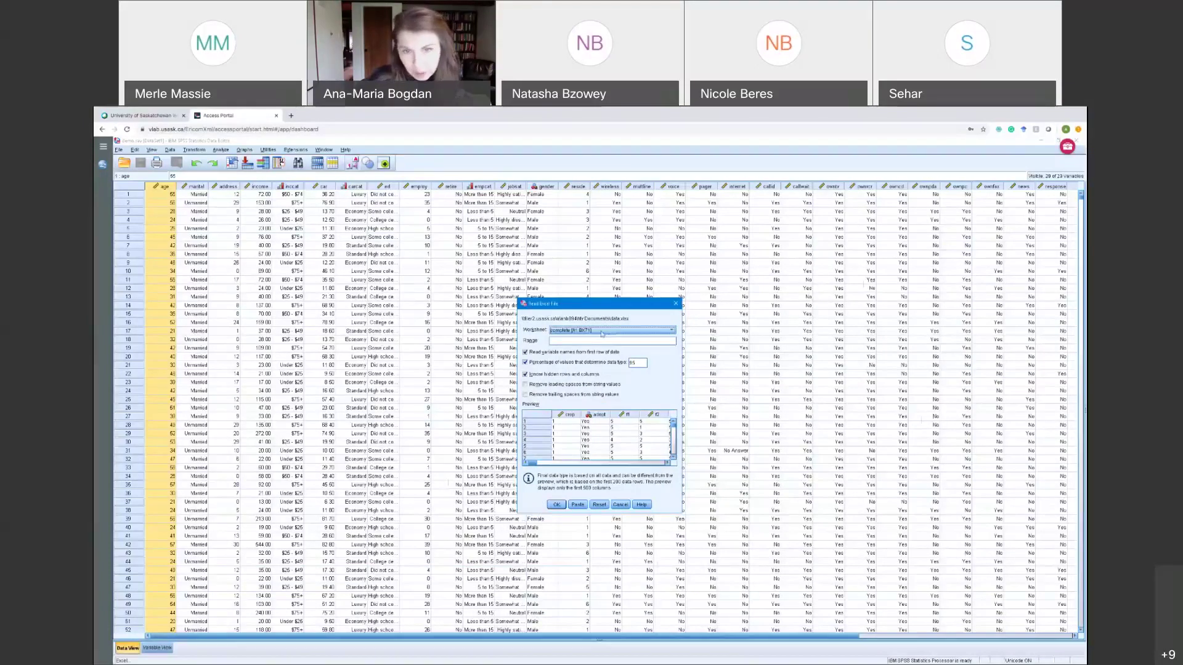
left_click(557, 506)
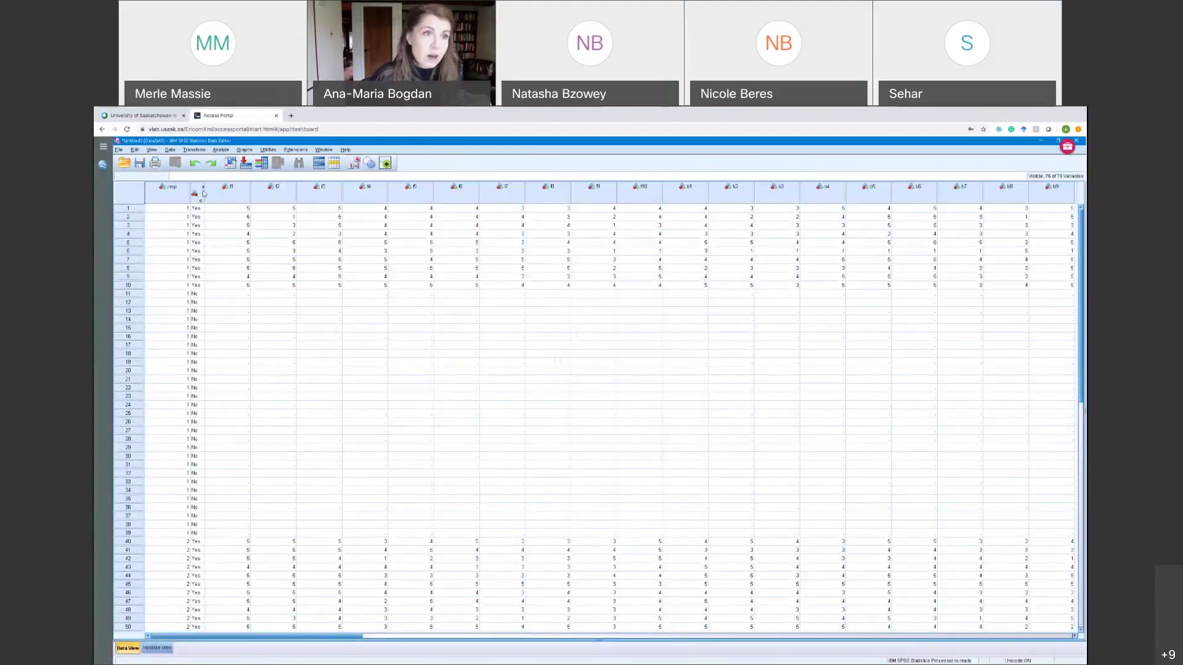
Widen the adopt column to show its full name and select the f1 cell of case 11.
left_click_drag(205, 192, 246, 188)
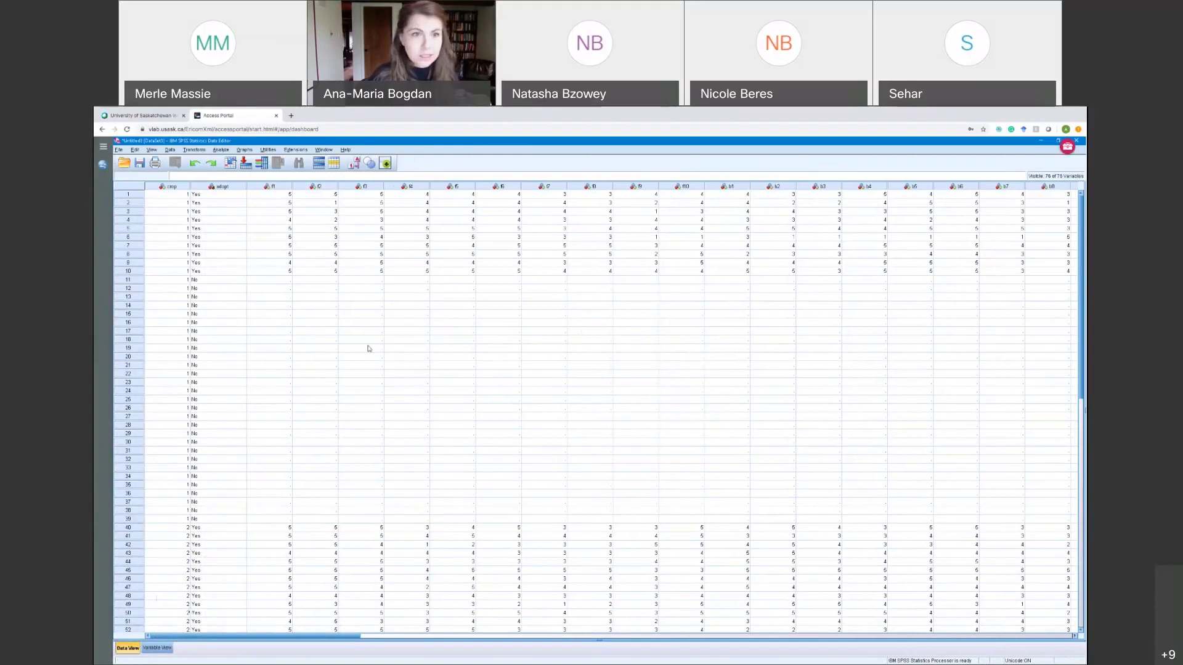
left_click_drag(551, 323, 546, 331)
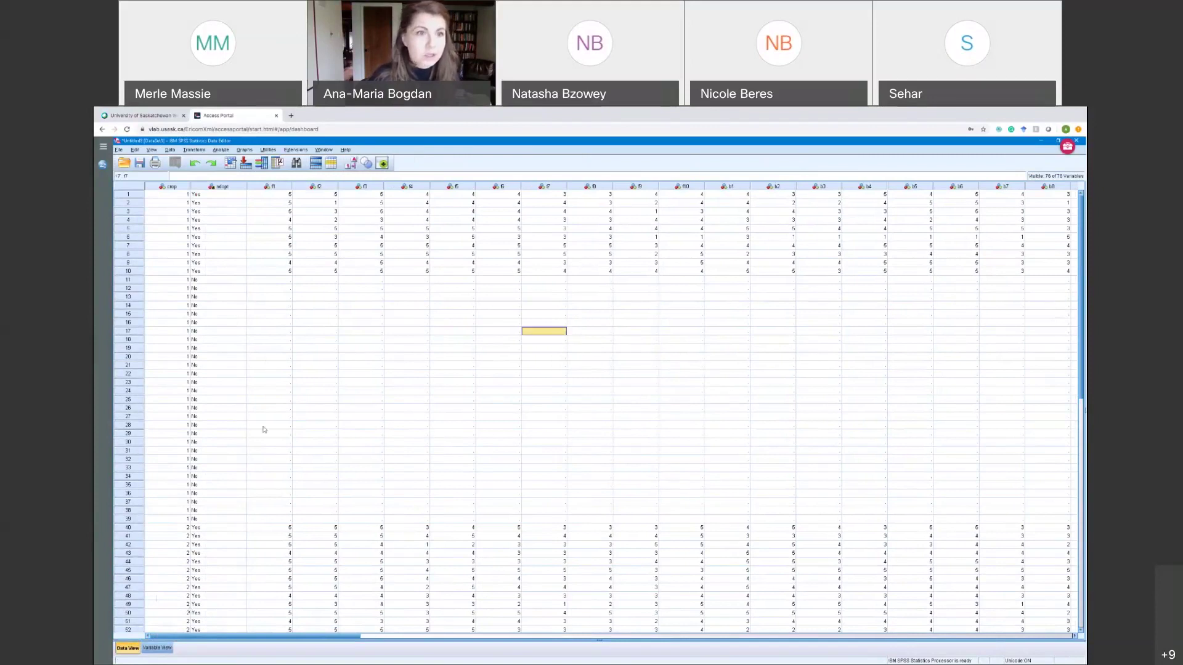
left_click(287, 280)
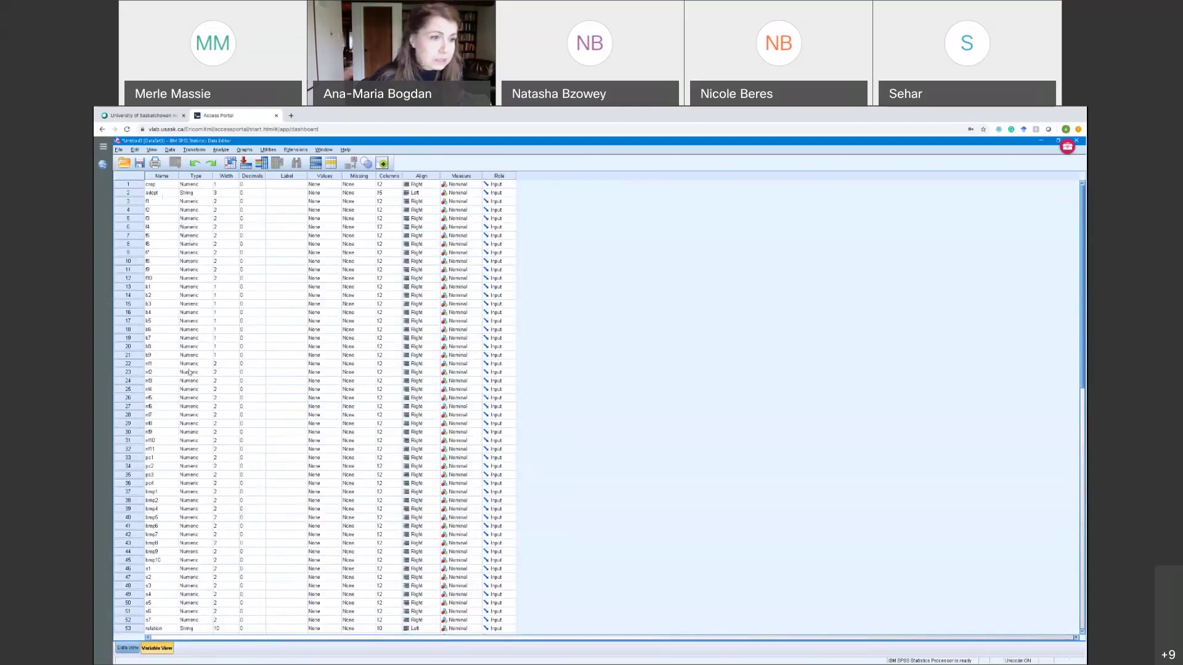
Examine the imported dataset's variable definitions down to the last variable, type, and return to the first.
scroll(189, 372, "down", 13)
scroll(185, 393, "down", 1)
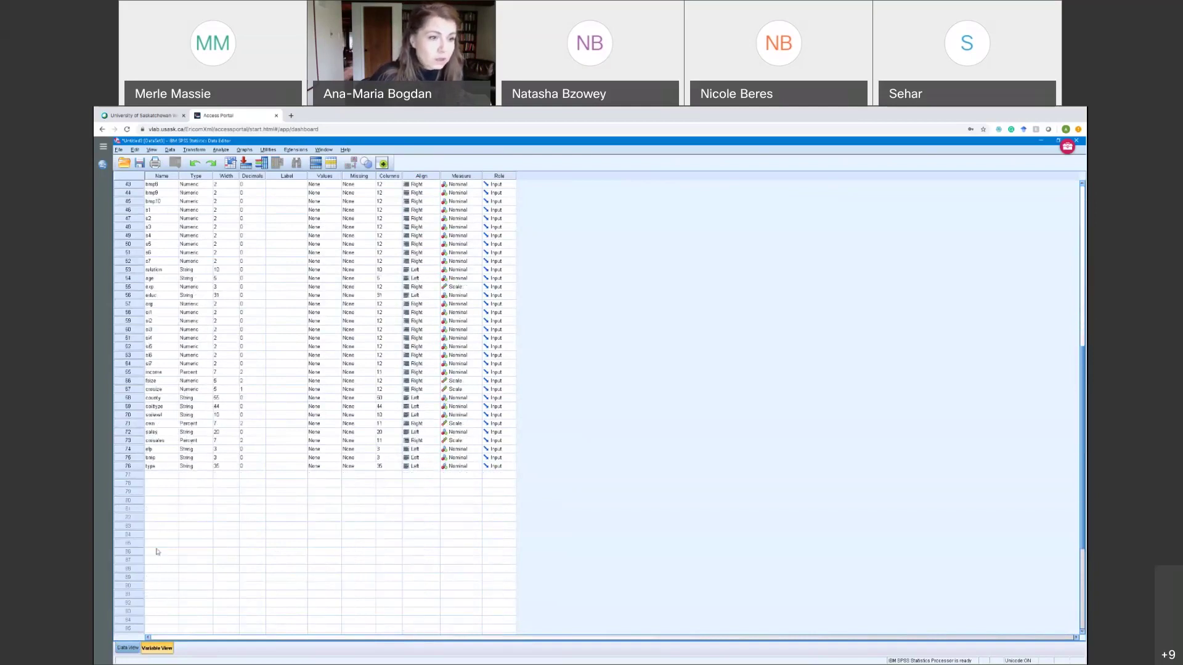
left_click(129, 467)
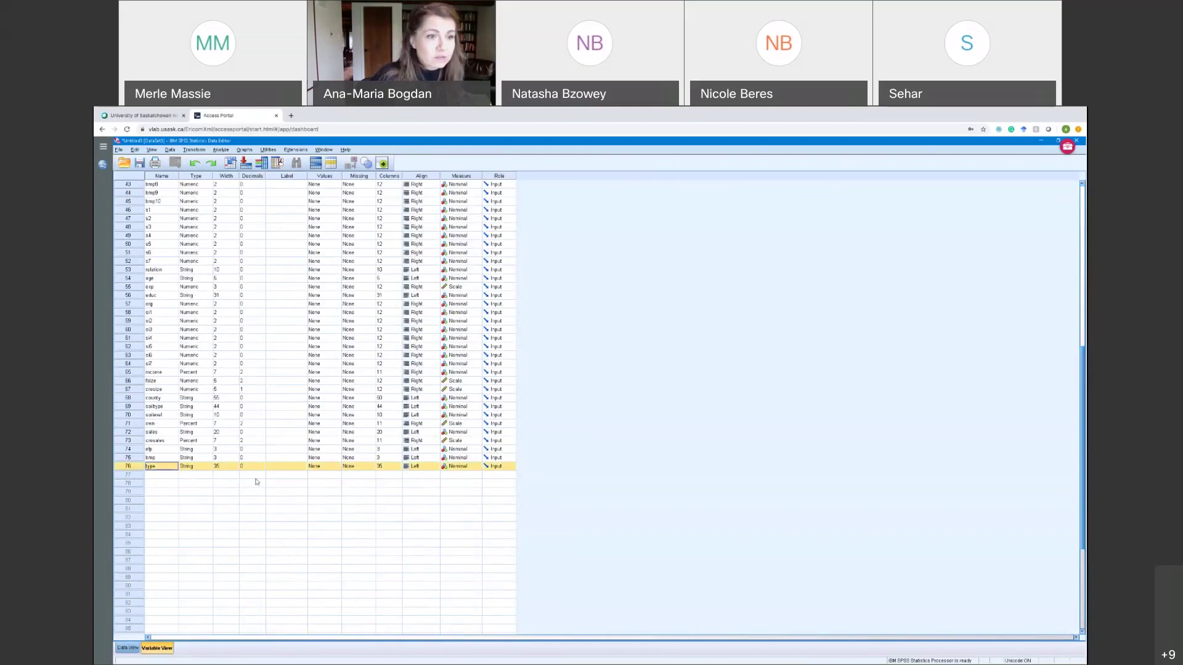
scroll(215, 372, "up", 6)
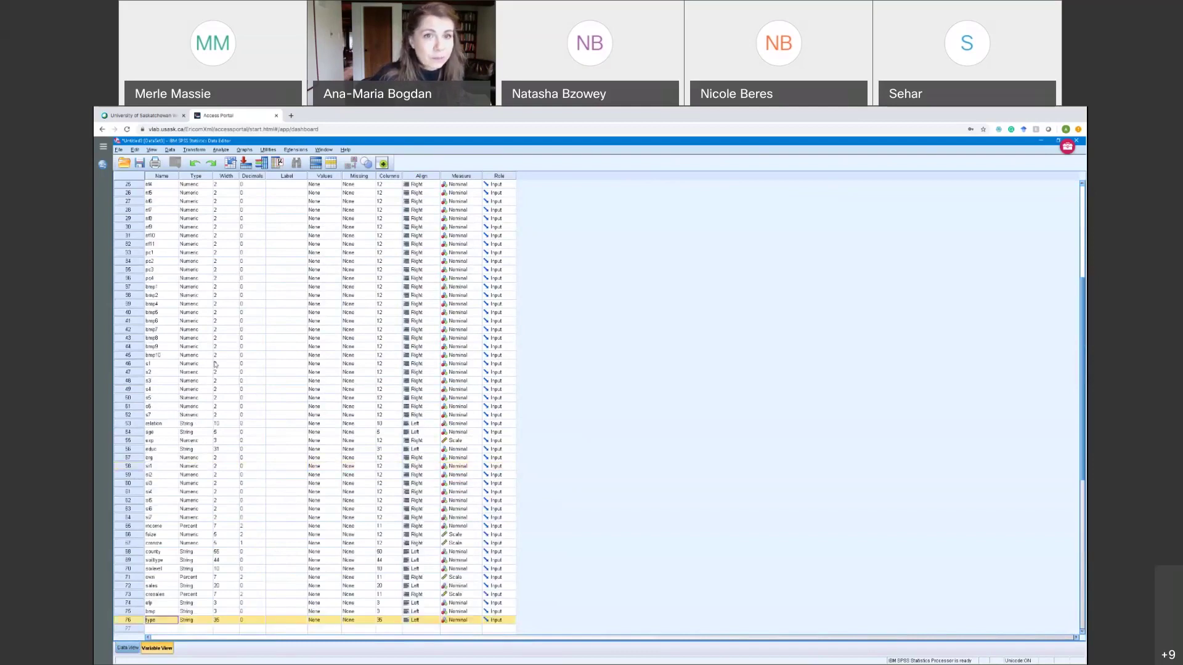
scroll(215, 364, "up", 8)
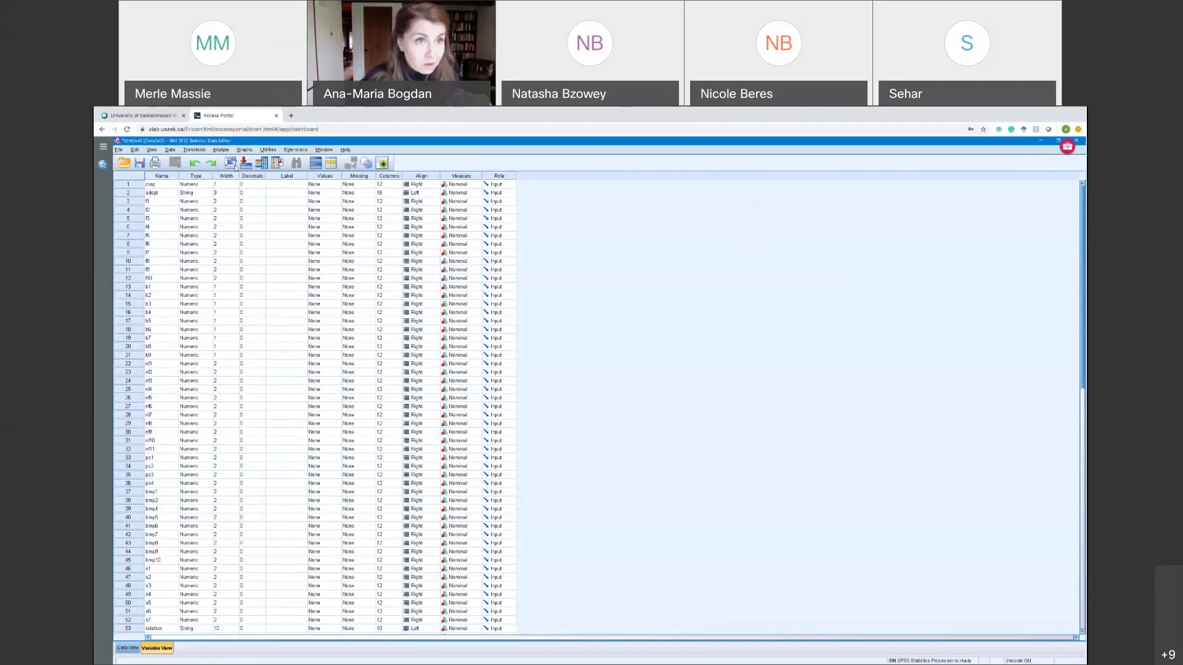
Return to the data, run descriptive statistics on the crop variable, and review the command log in the output.
left_click(220, 151)
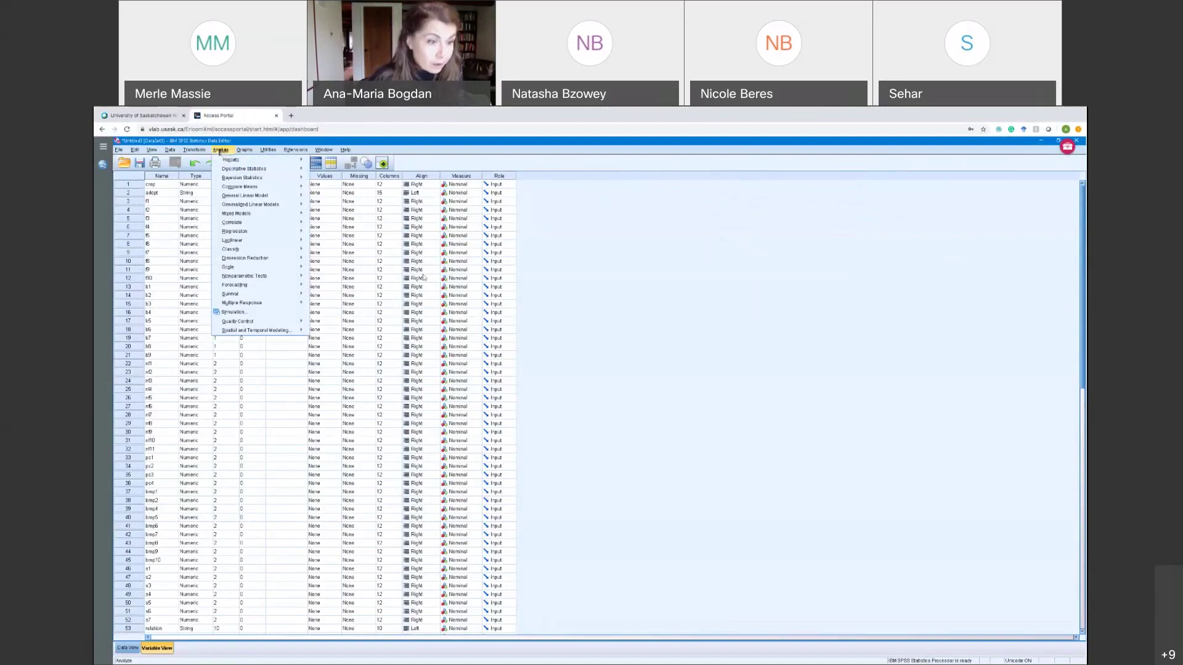
mouse_move(234, 231)
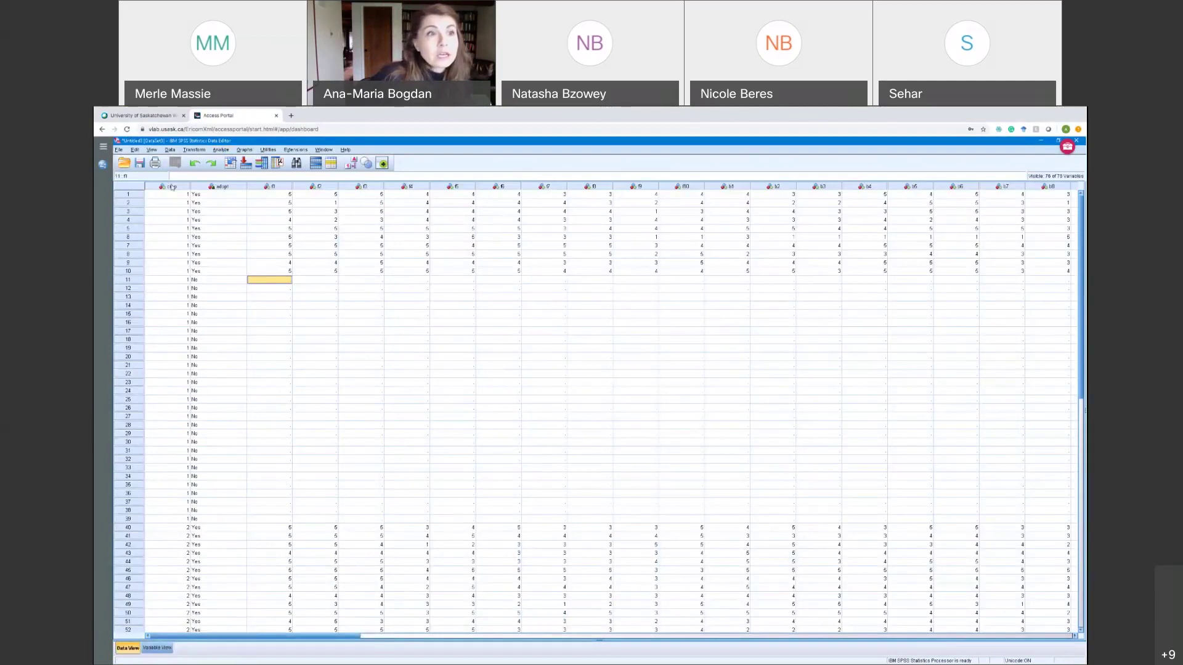
right_click(172, 186)
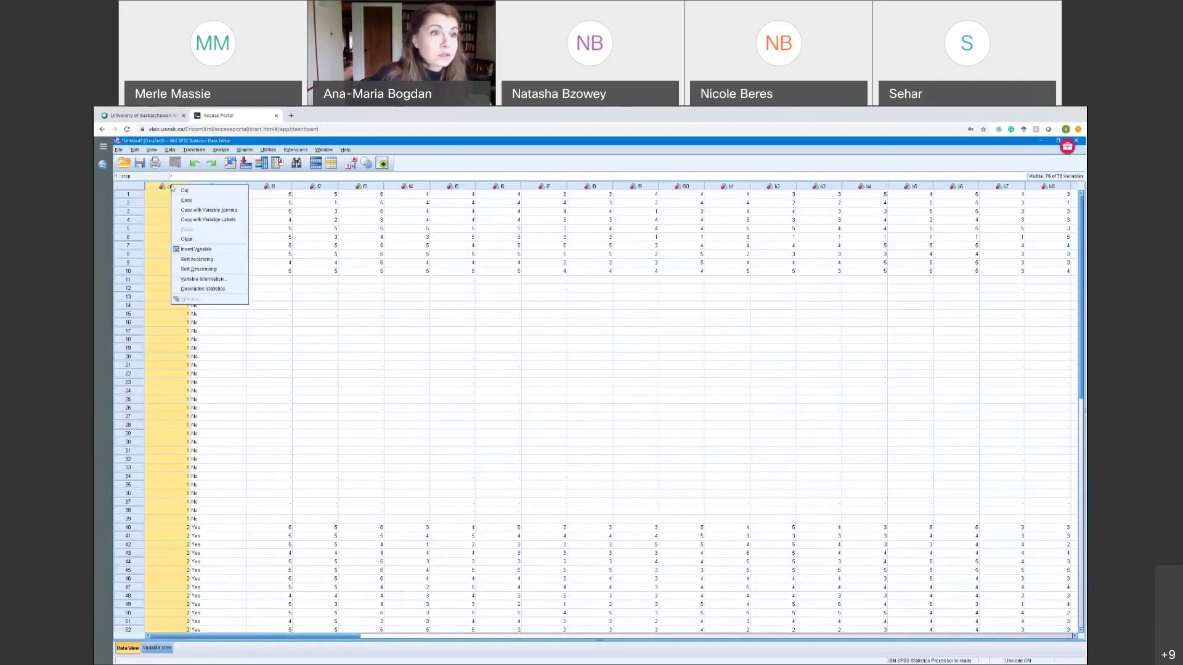
left_click(202, 289)
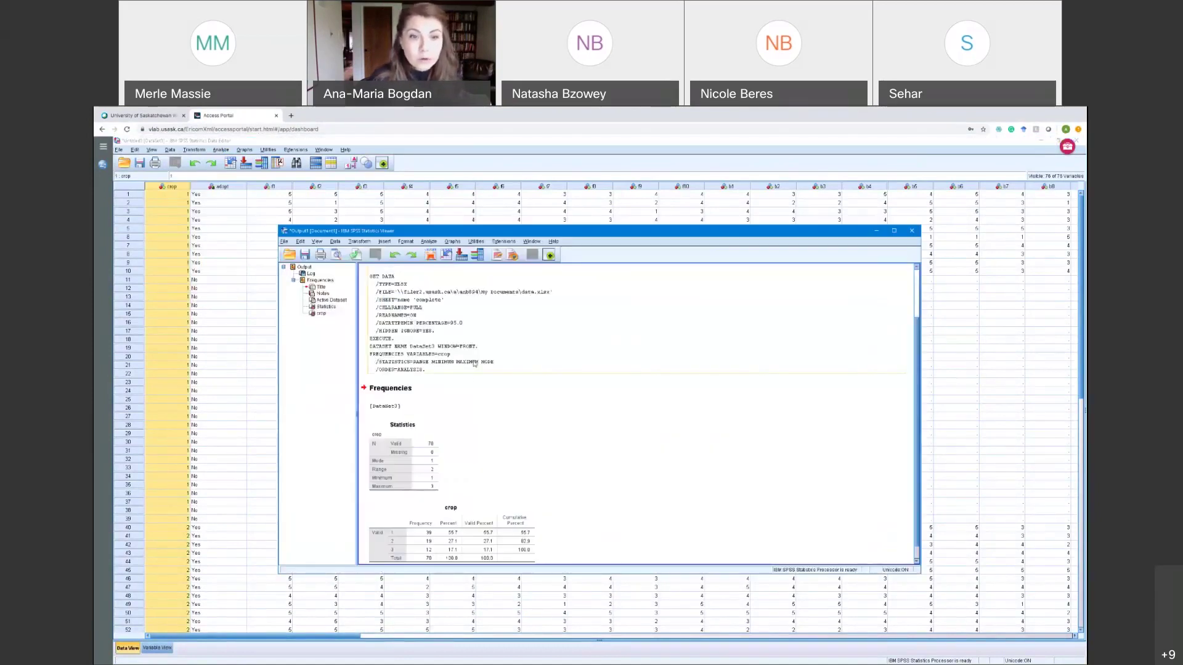
scroll(474, 364, "up", 3)
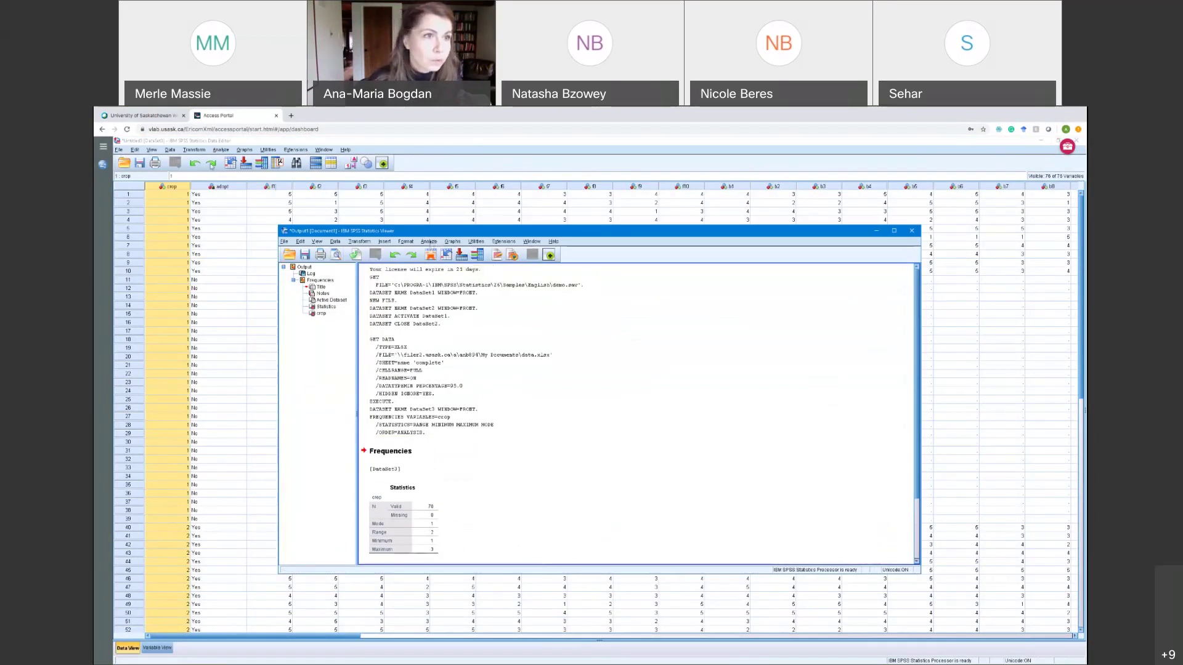
Set up Descriptives for the variable listed after income and paste the command into a syntax file.
left_click(336, 243)
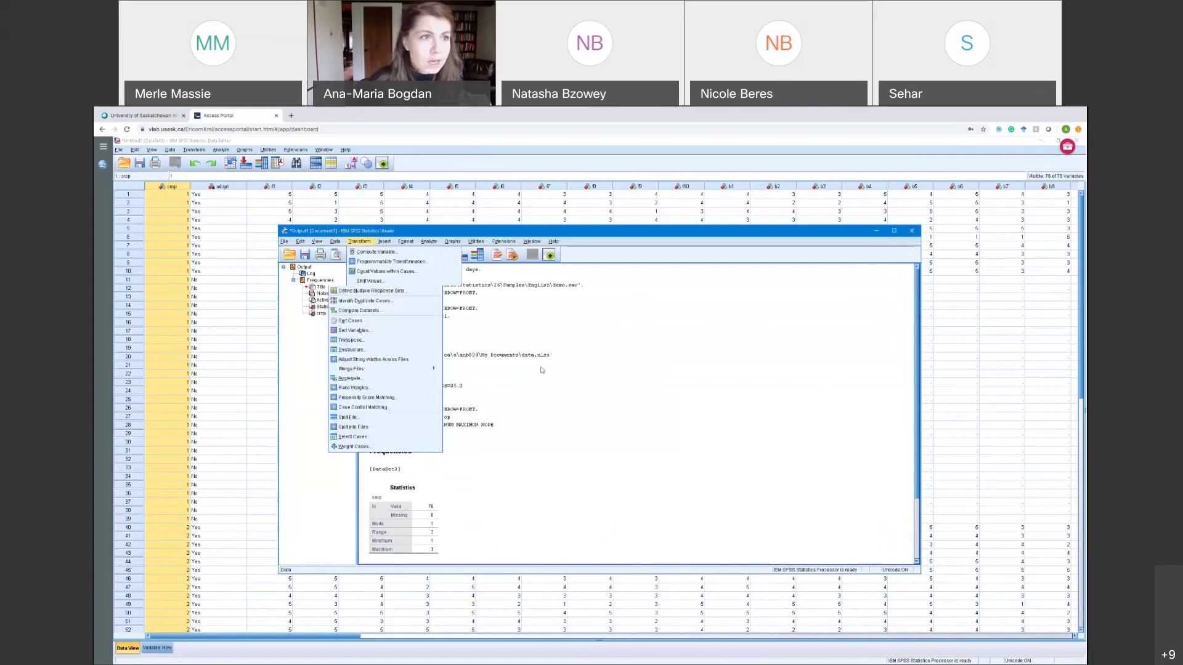
left_click(542, 369)
left_click(220, 151)
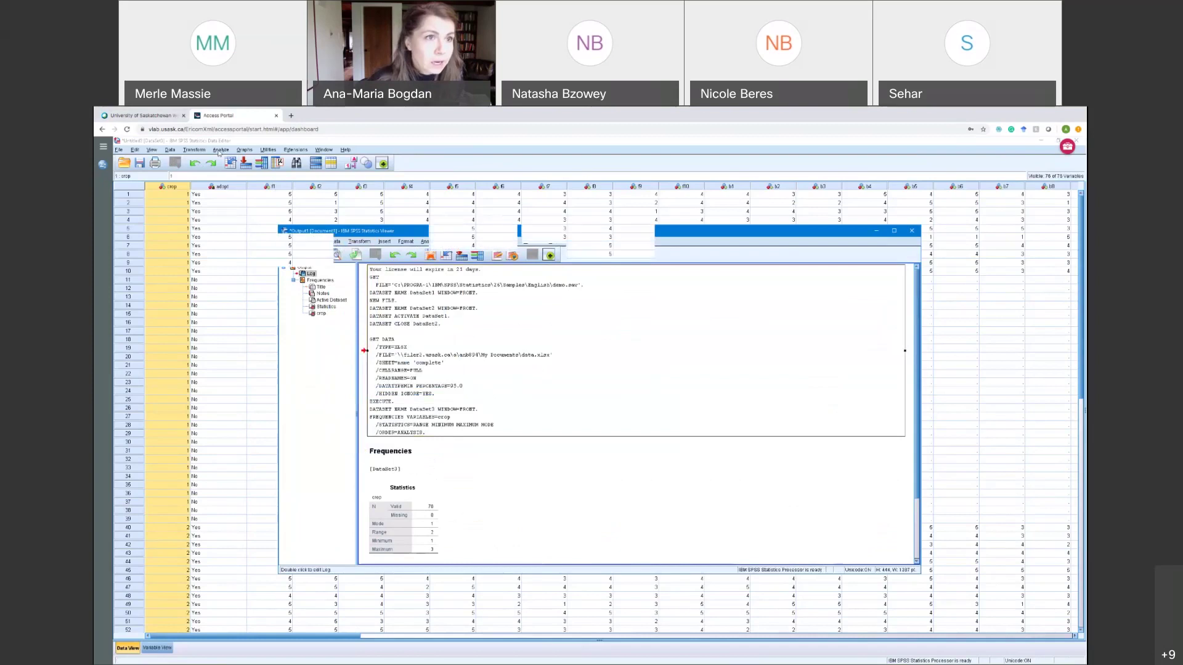
mouse_move(231, 172)
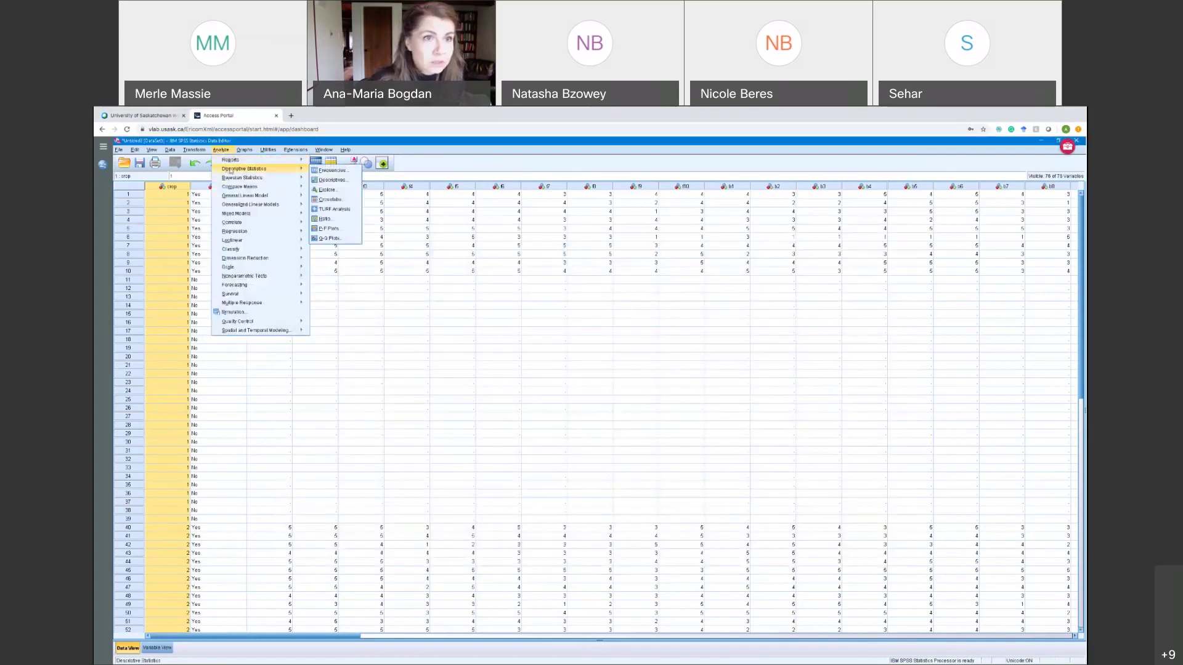
left_click(333, 180)
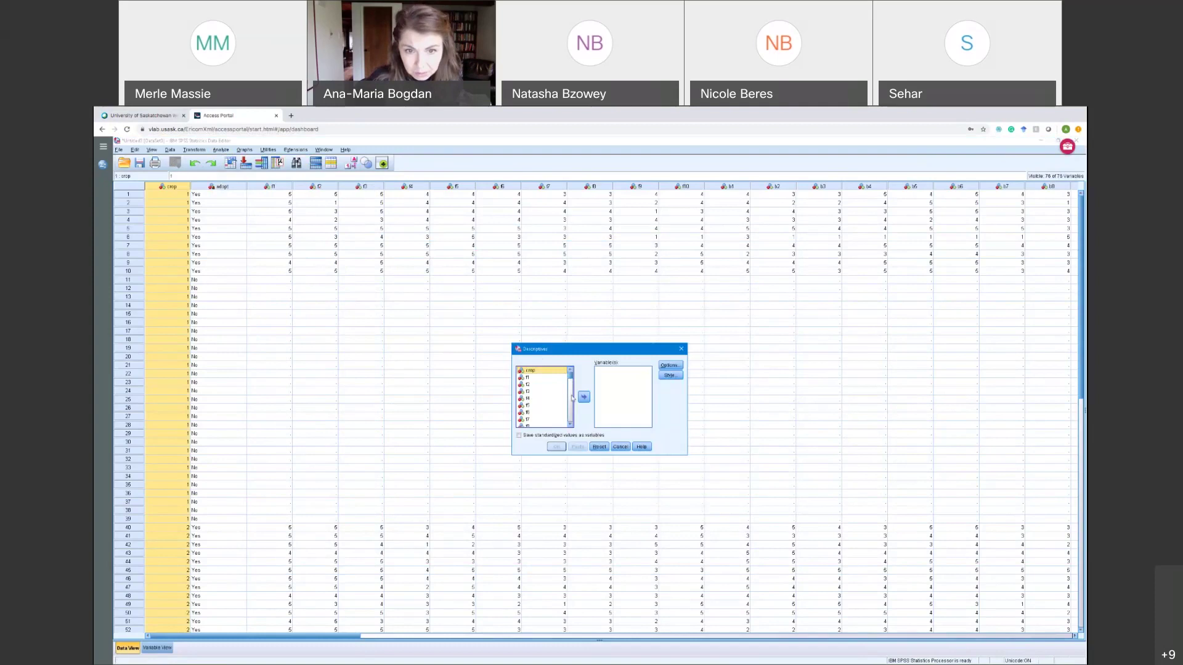
left_click_drag(572, 395, 576, 435)
left_click(530, 403)
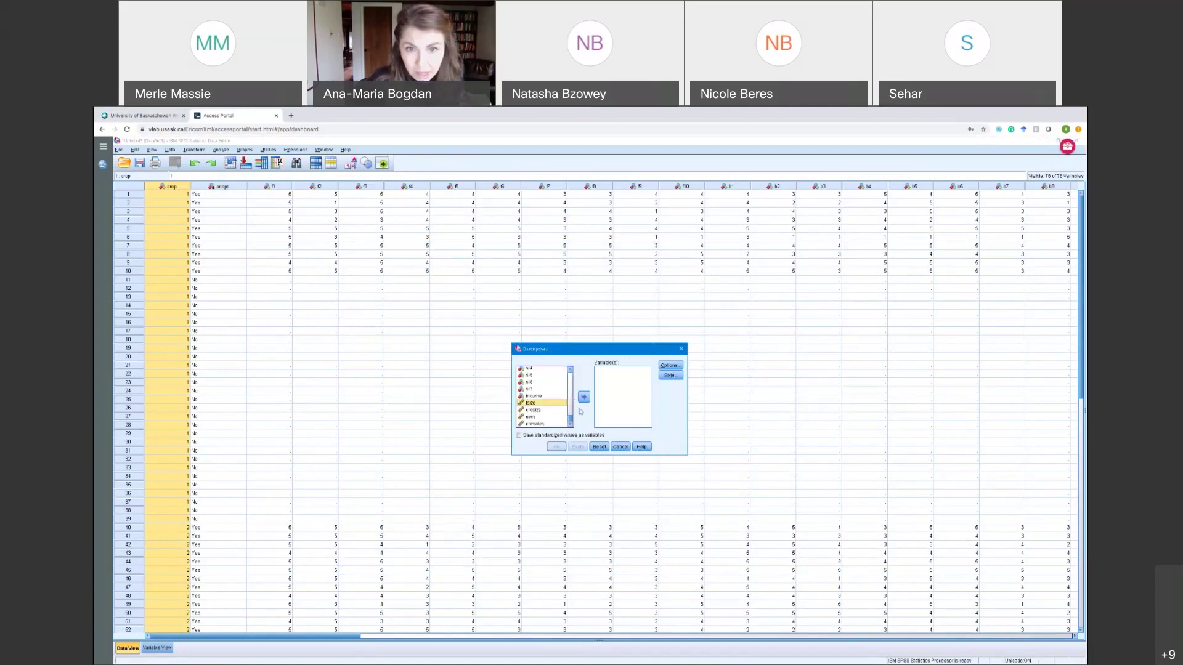
left_click(584, 397)
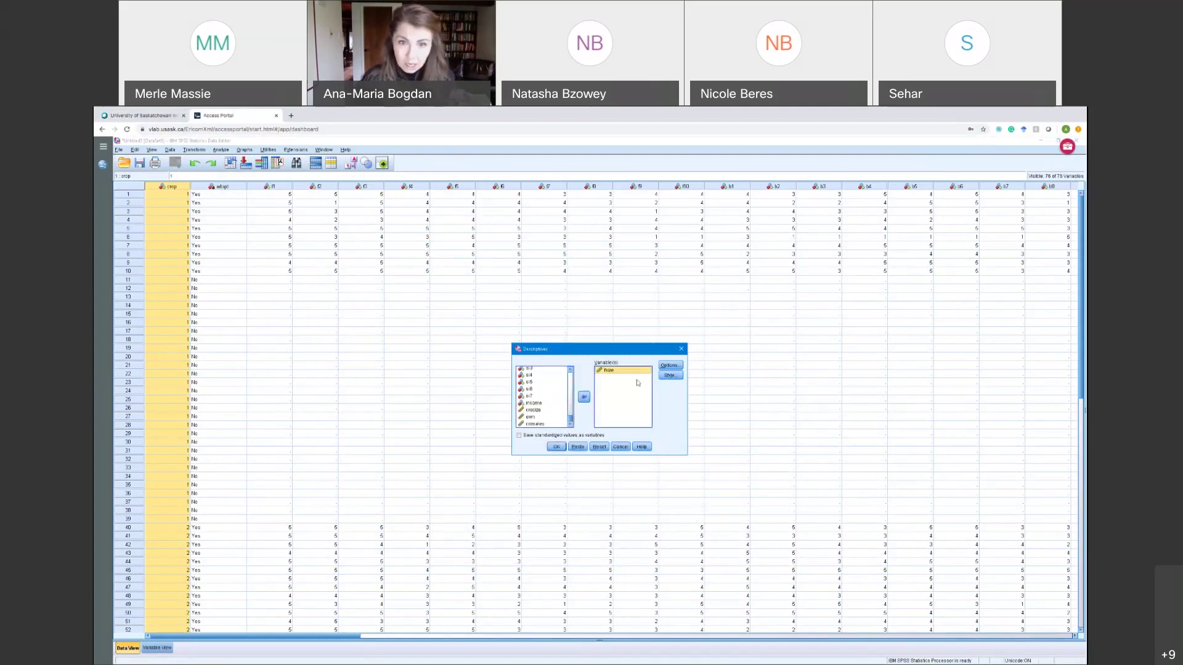
left_click(554, 448)
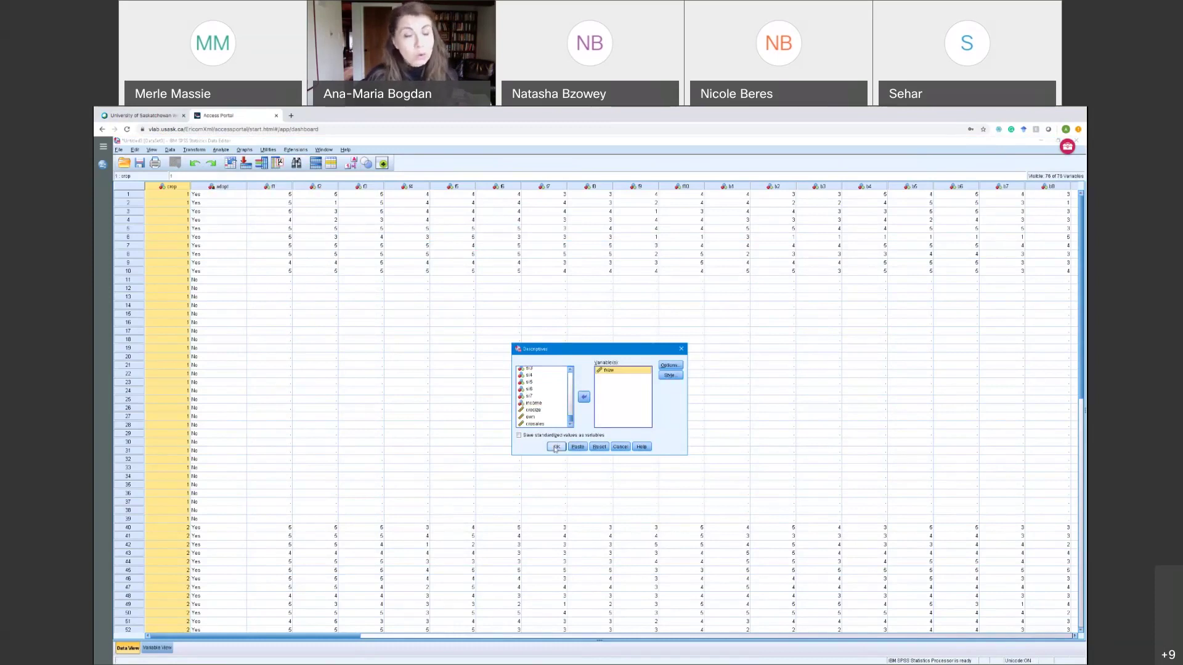
left_click(578, 447)
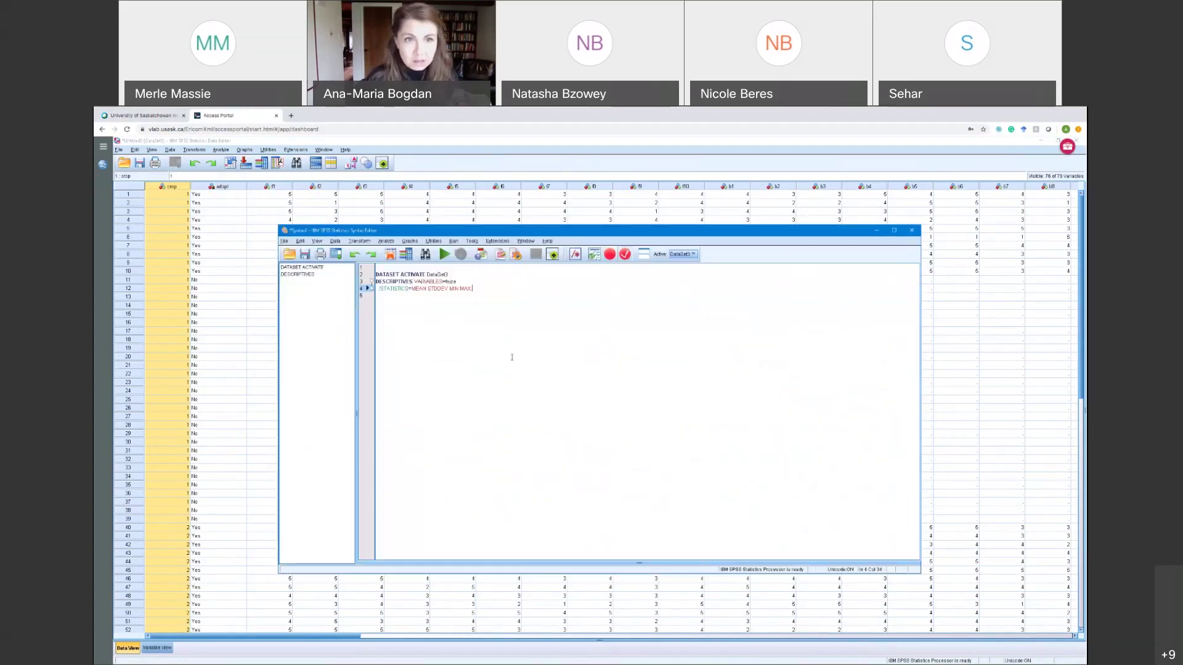
Highlight and review the pasted dataset activation and descriptives commands in the syntax file.
left_click_drag(472, 289, 364, 270)
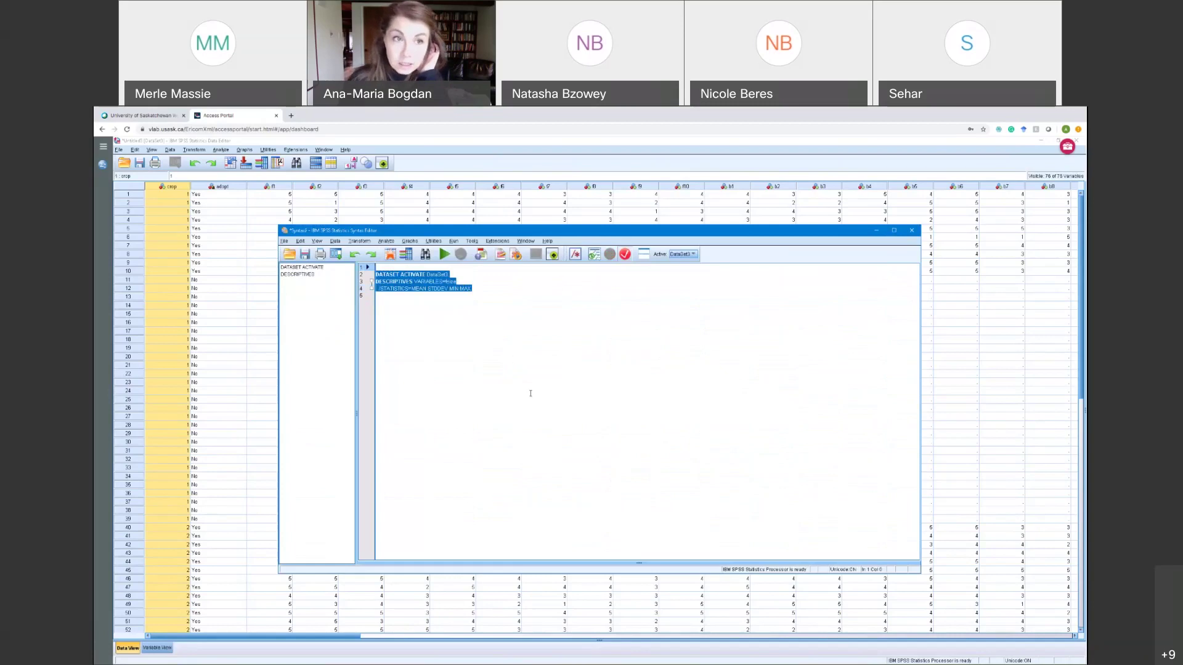
left_click(473, 321)
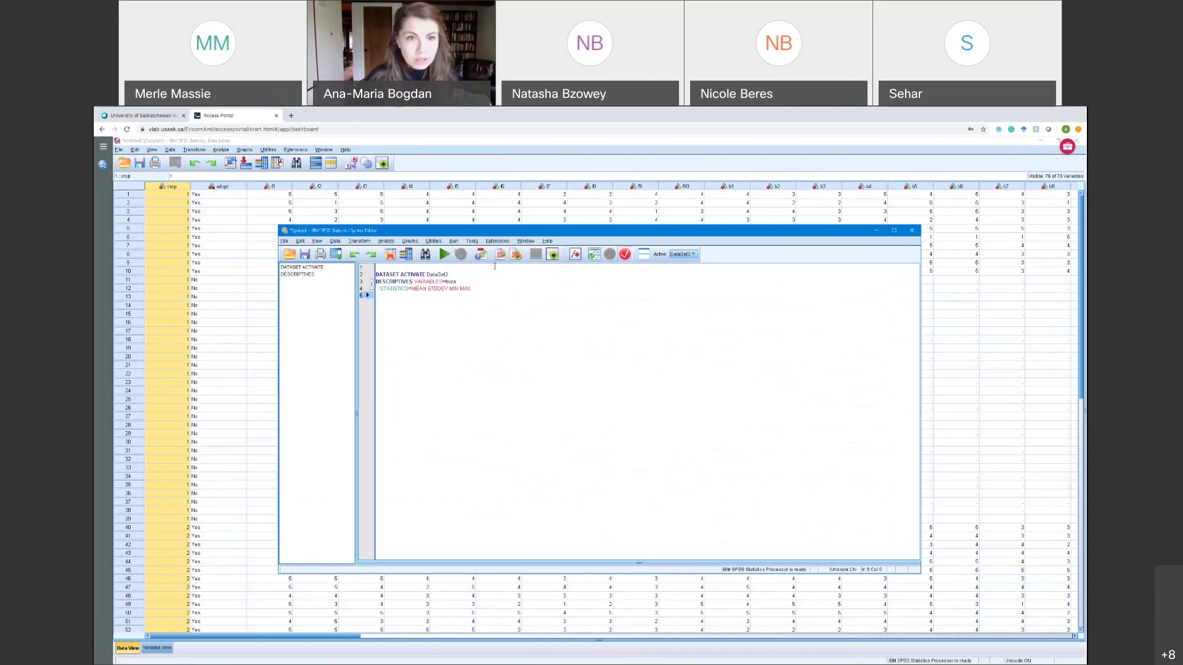
left_click_drag(482, 290, 376, 274)
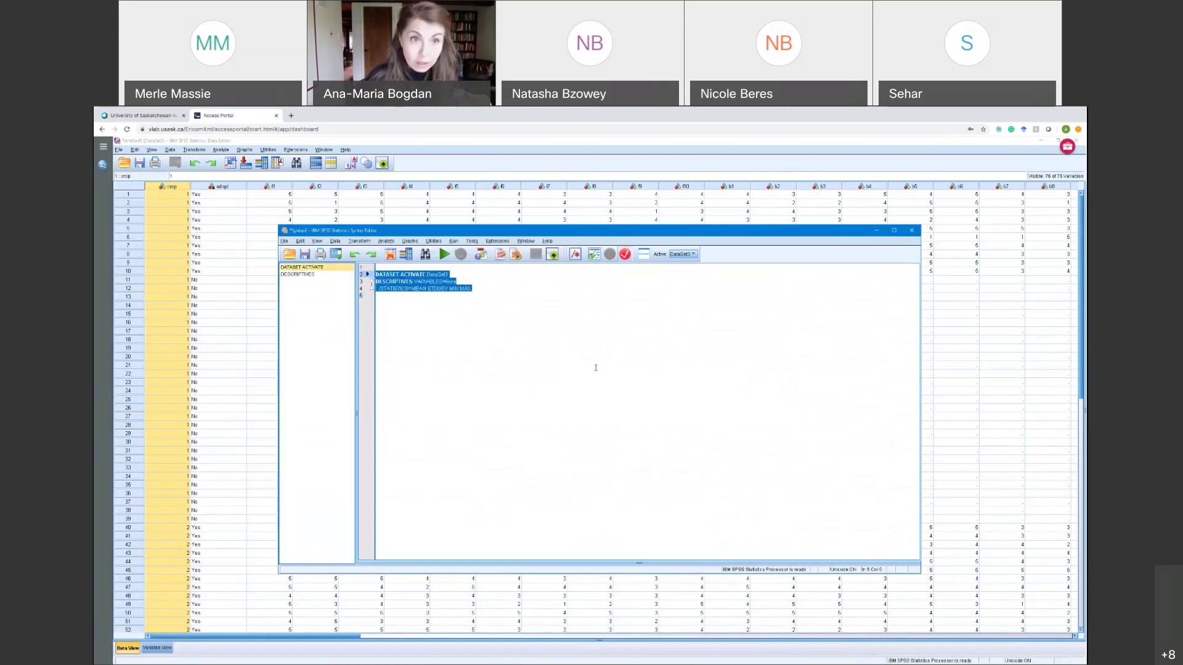
left_click(379, 266)
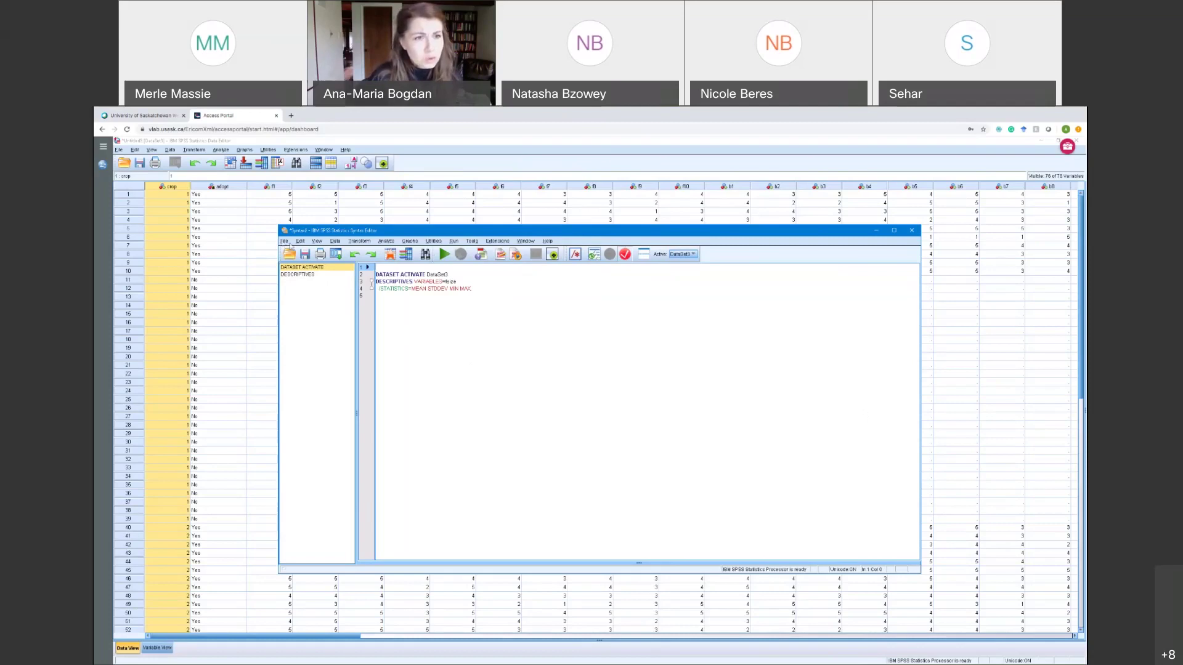
Examine the kinds of new files that can be created, including the script types.
left_click(285, 241)
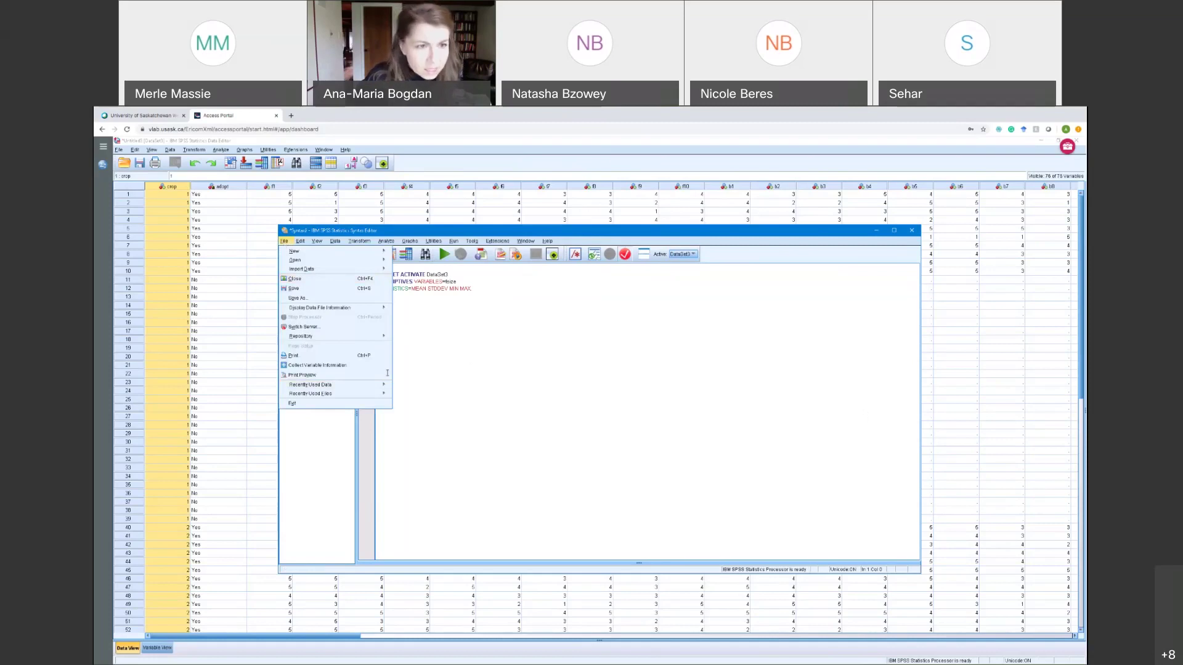
mouse_move(320, 259)
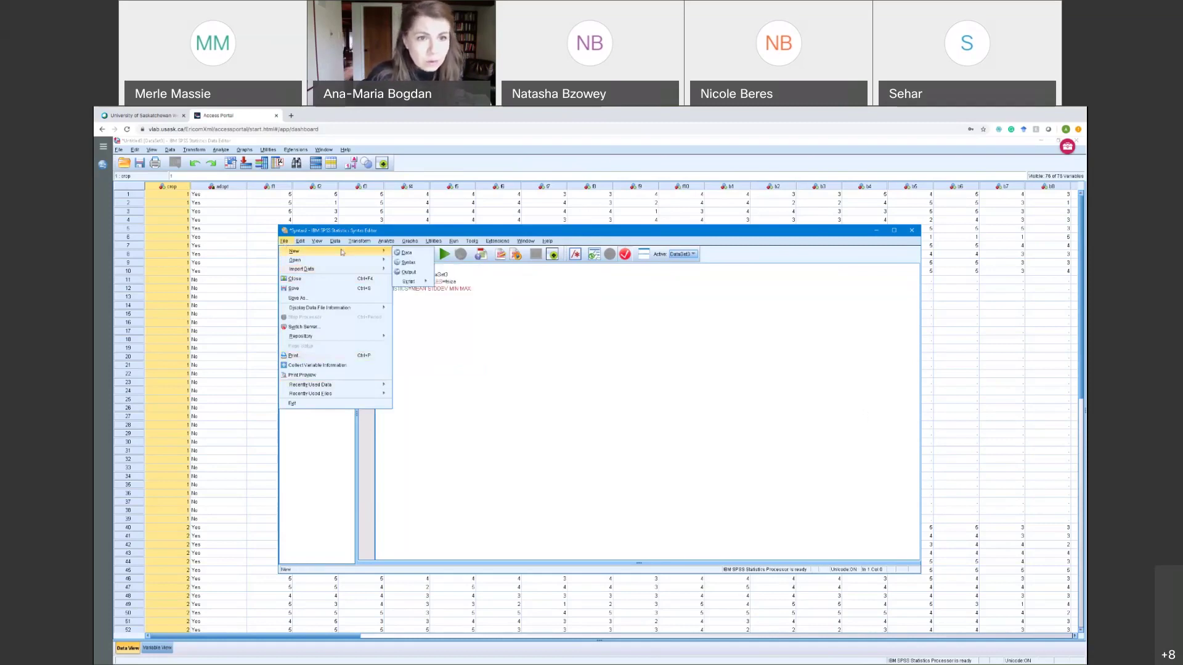
mouse_move(409, 283)
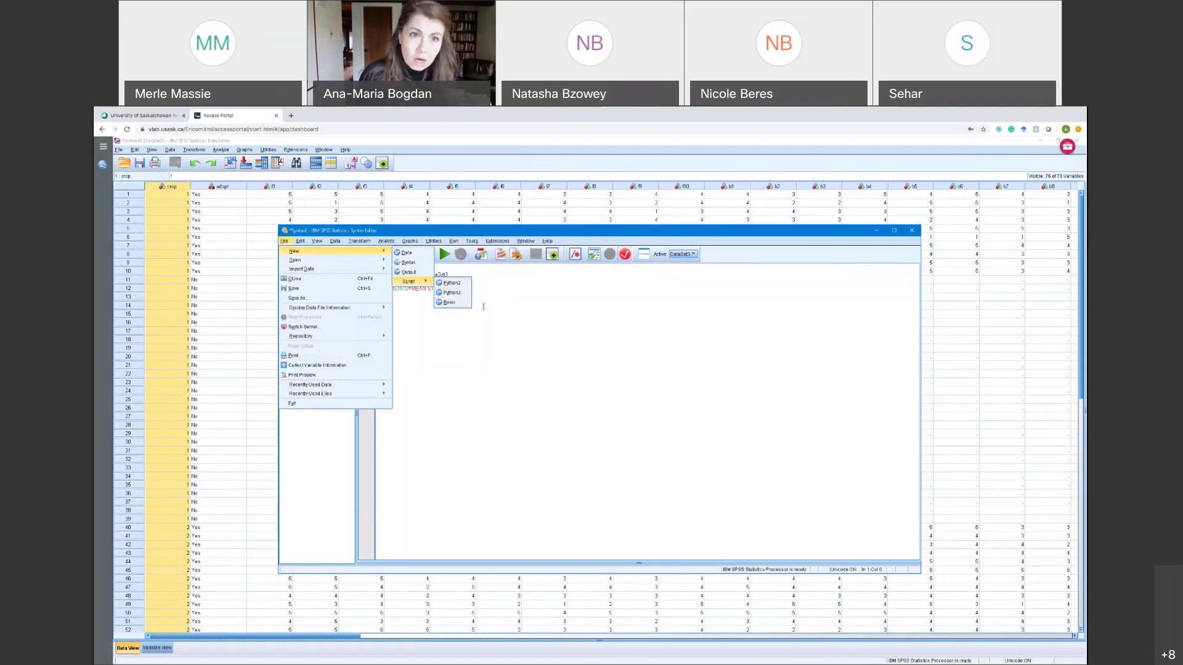
left_click(506, 308)
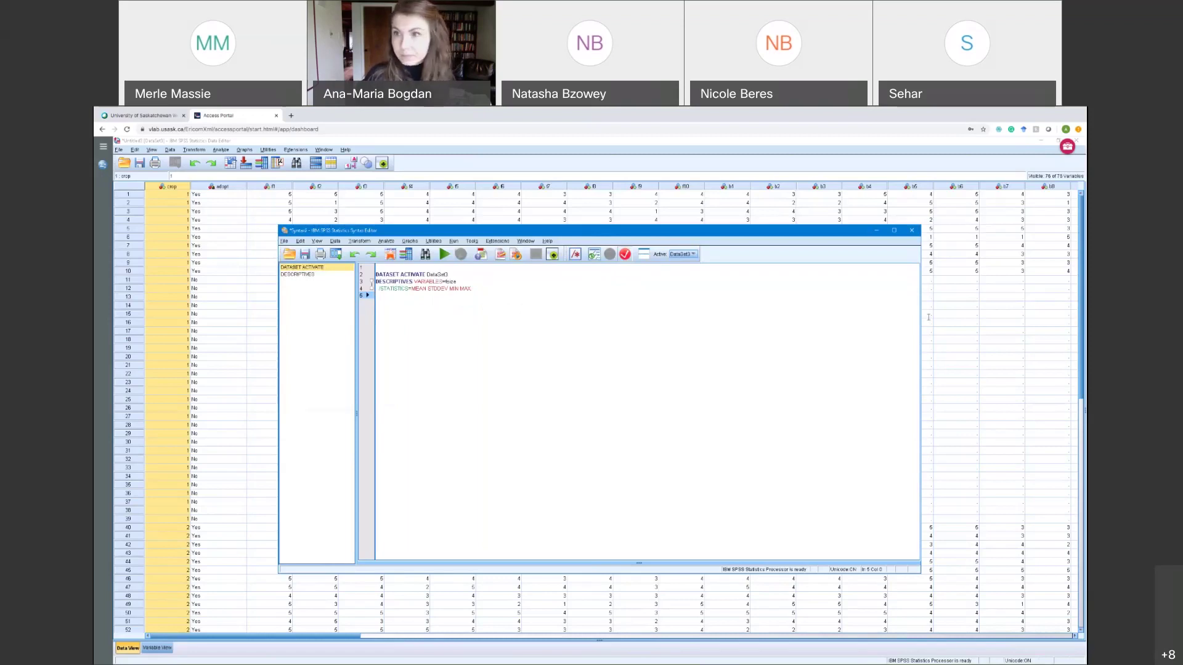
Close the syntax file without saving its contents.
left_click(914, 232)
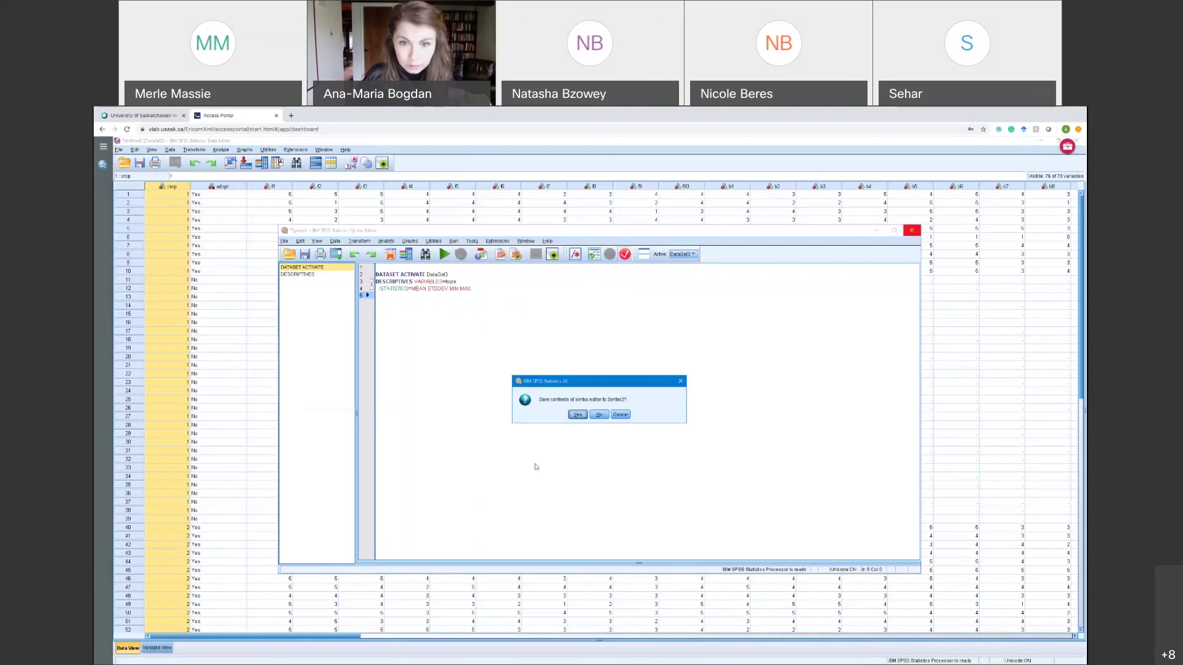
left_click(598, 414)
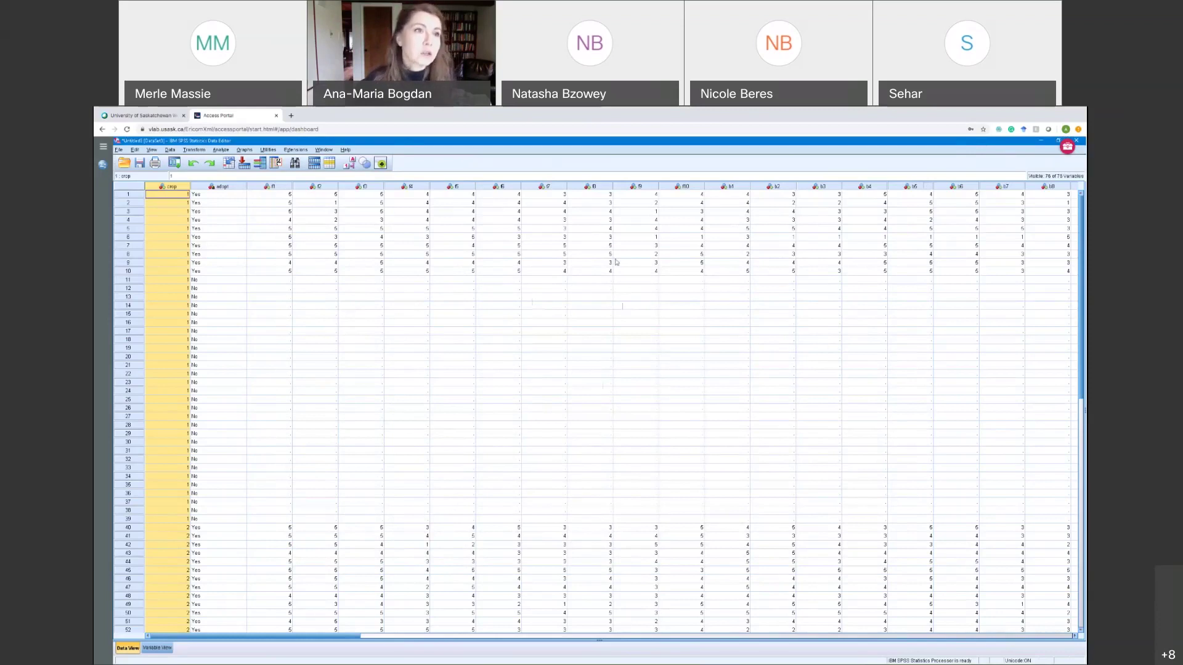
left_click(120, 151)
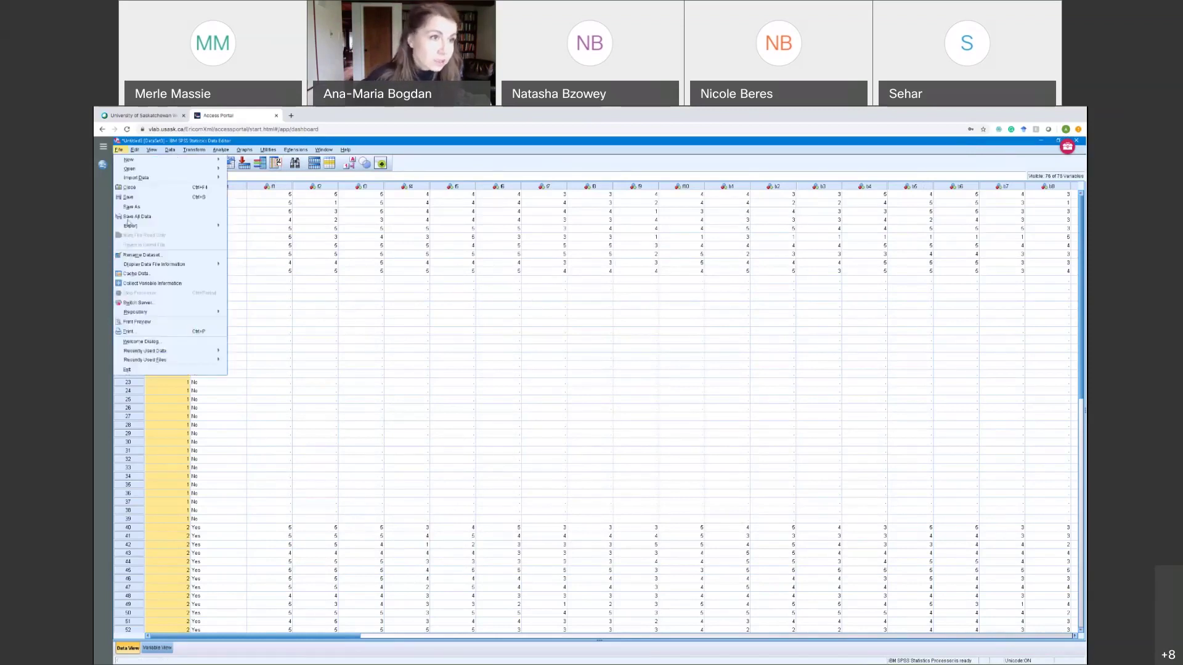
mouse_move(130, 226)
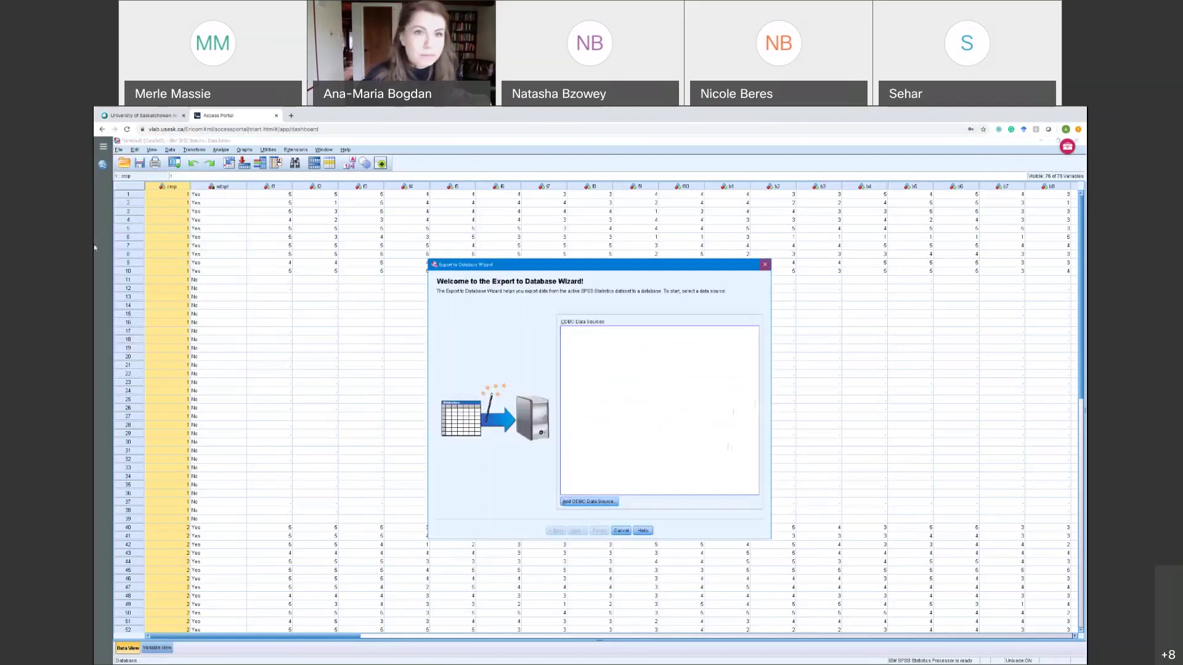
left_click(122, 151)
left_click(119, 153)
Start saving the imported dataset under a new name, entering research project1 234 as the file name.
left_click(118, 151)
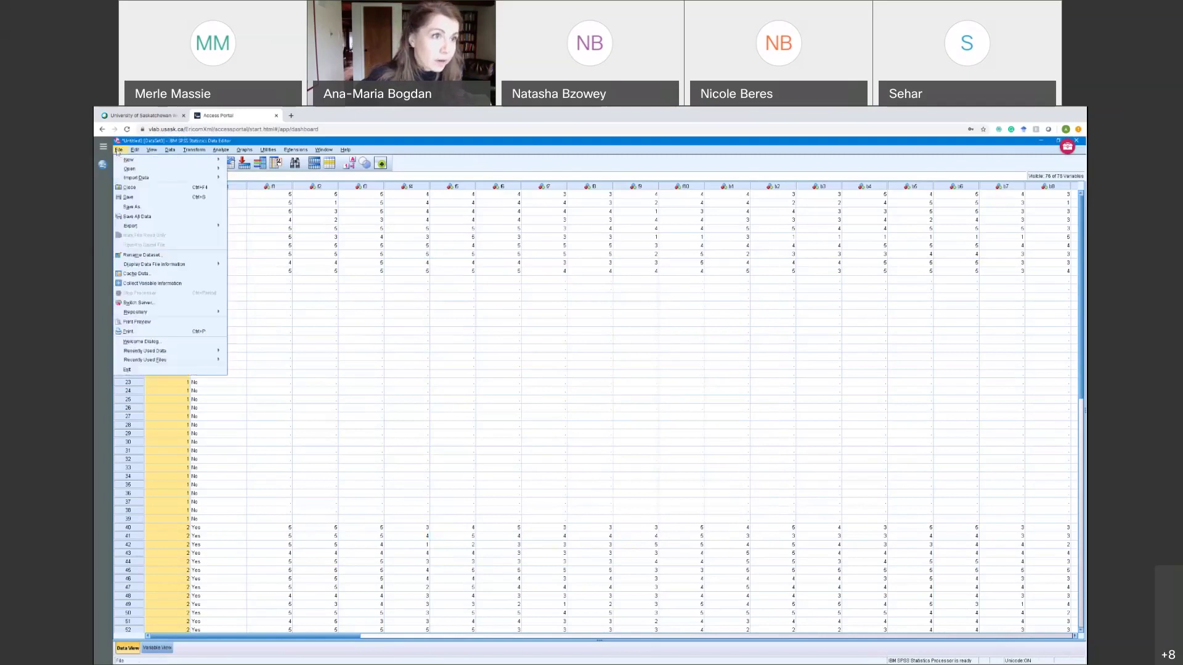
left_click(131, 207)
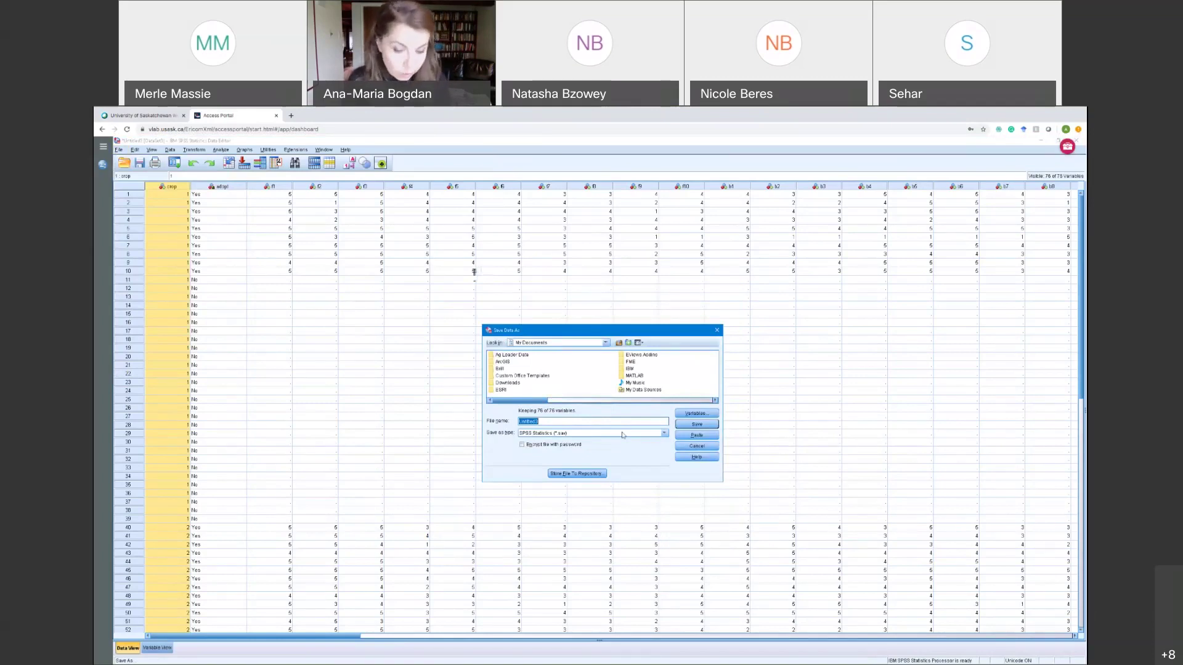
type("research pro")
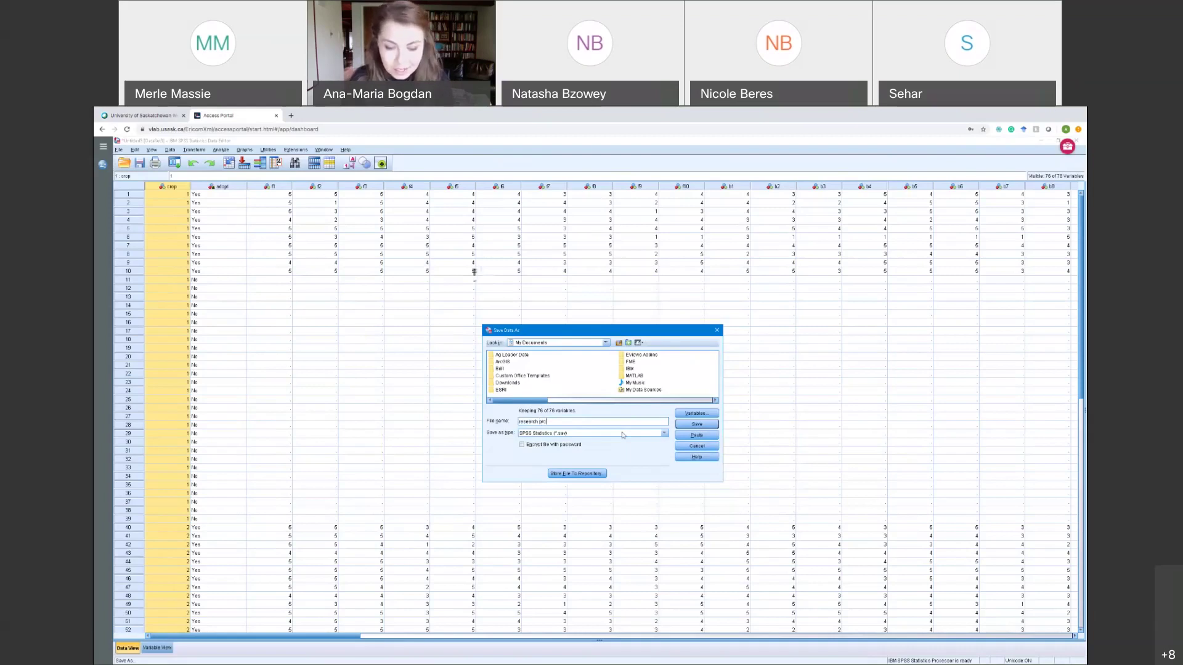
type("ject")
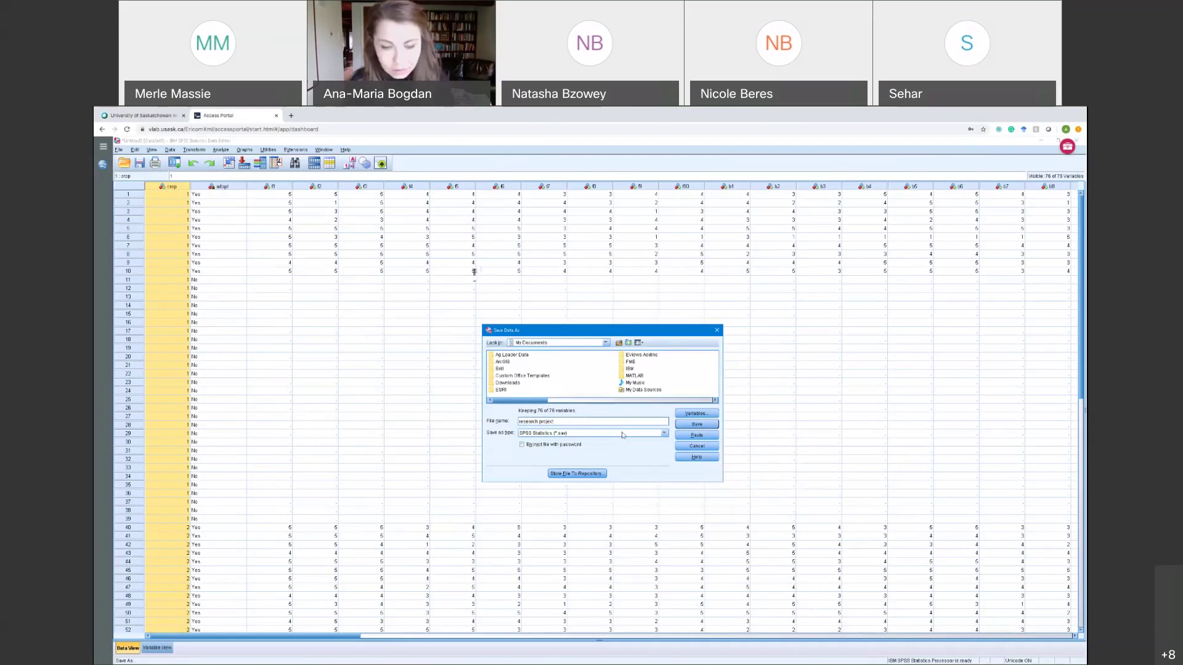
type("1 234")
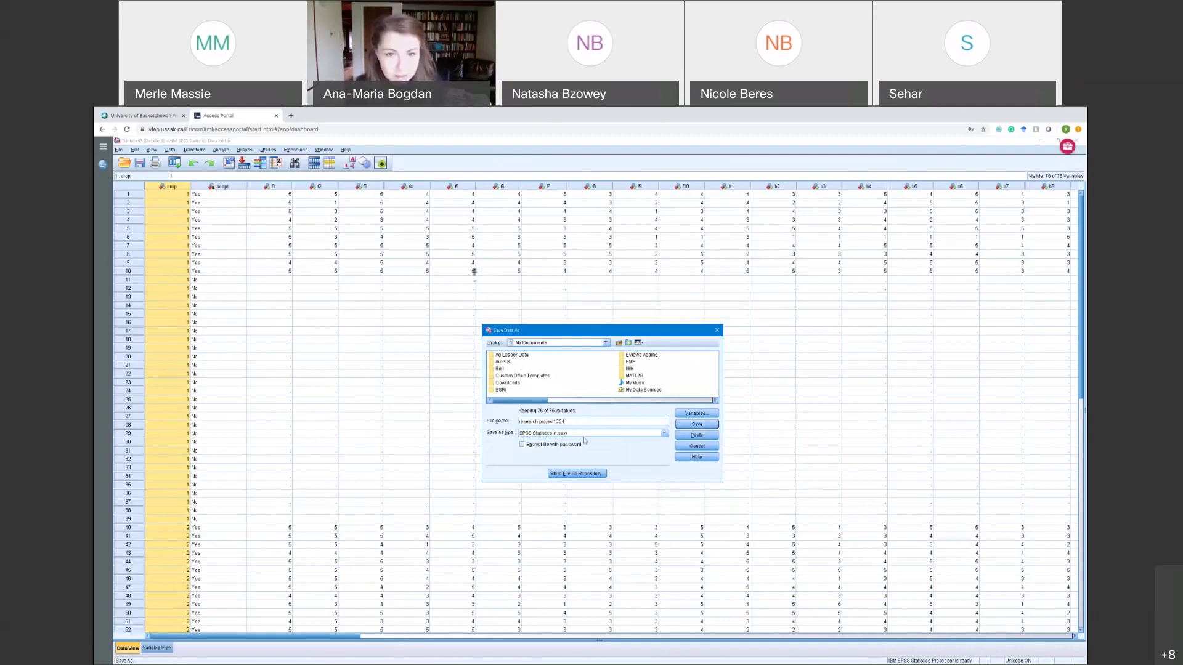
Set the save format to SPSS Statistics Local Encoding, the file name to RP1234 and the location to Desktop, and dismiss the dialog without saving.
left_click(665, 434)
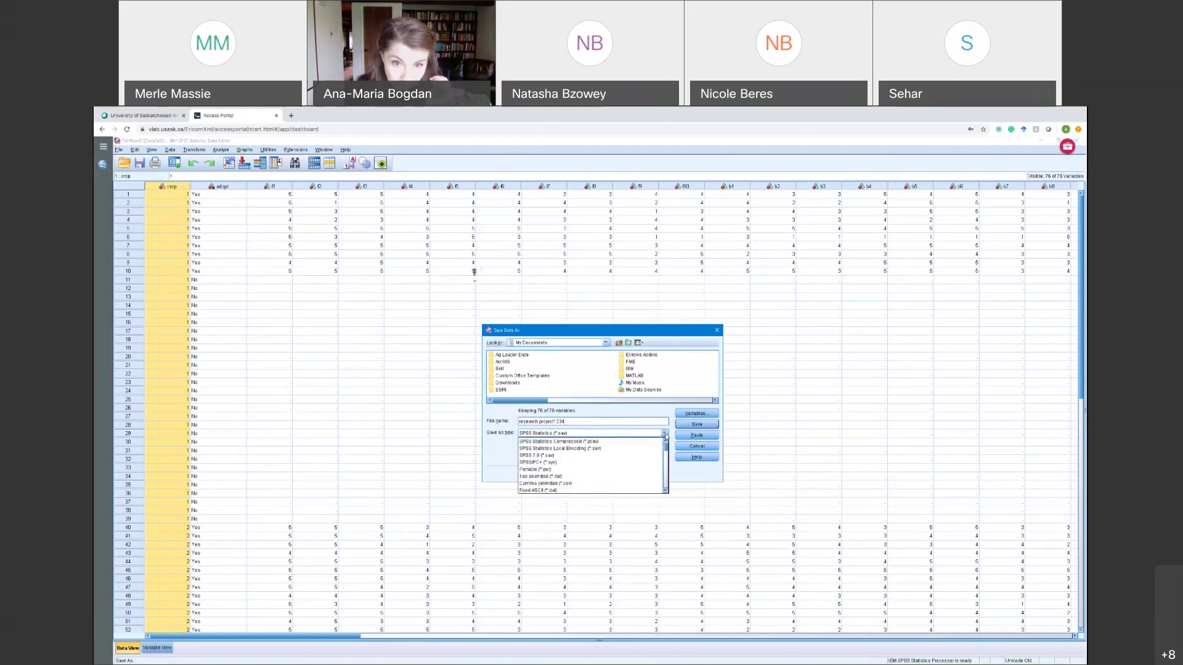
left_click(606, 450)
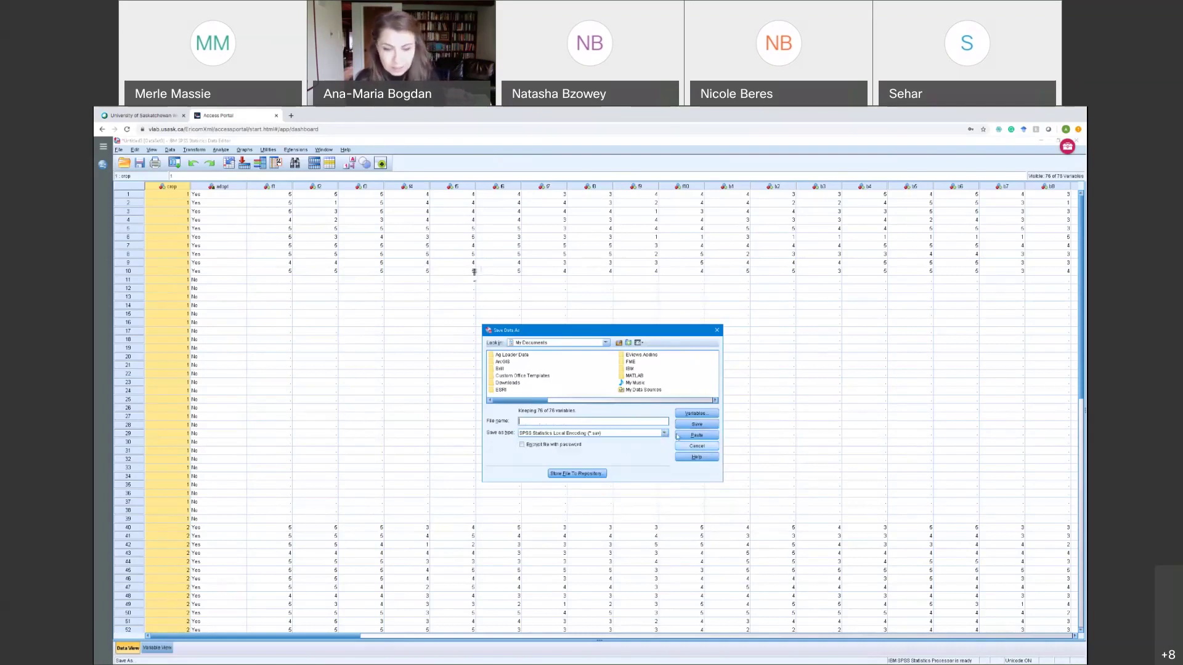
type("RP1234")
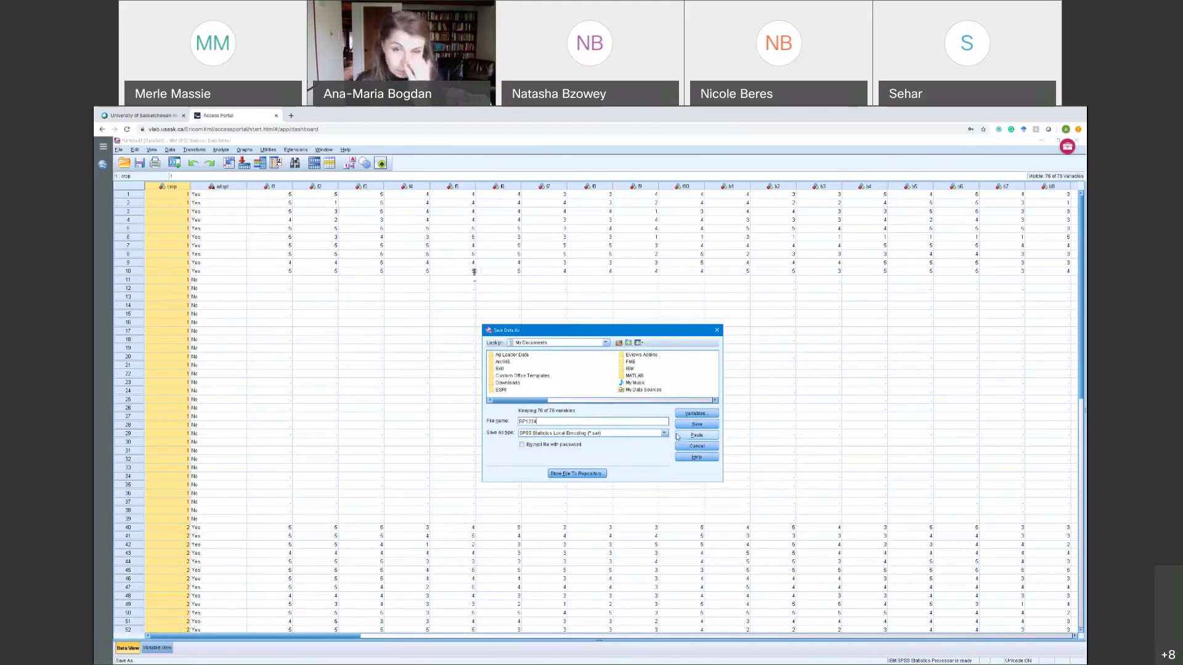
left_click(605, 343)
left_click_drag(608, 375, 608, 353)
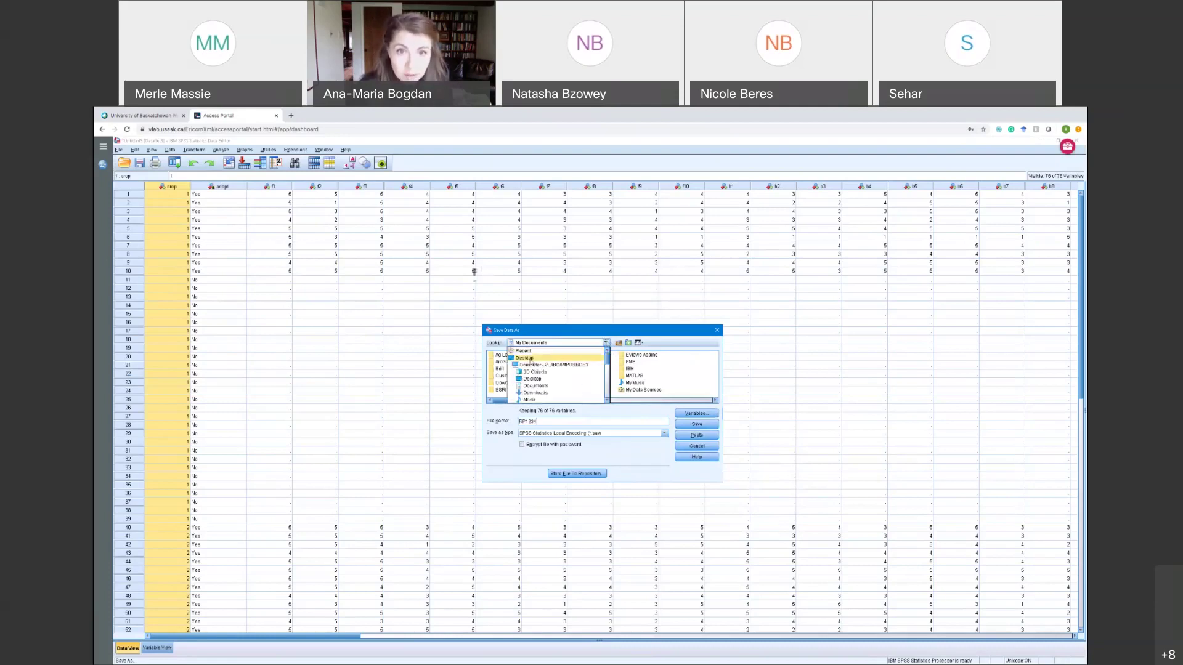
left_click(539, 360)
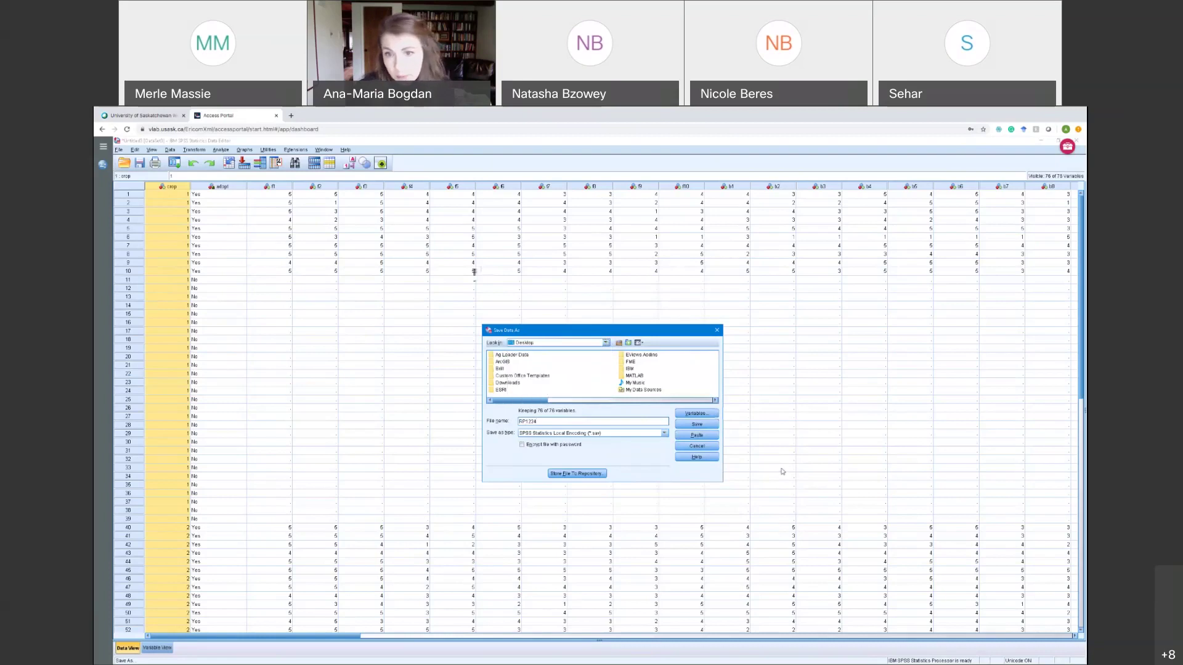
left_click(717, 331)
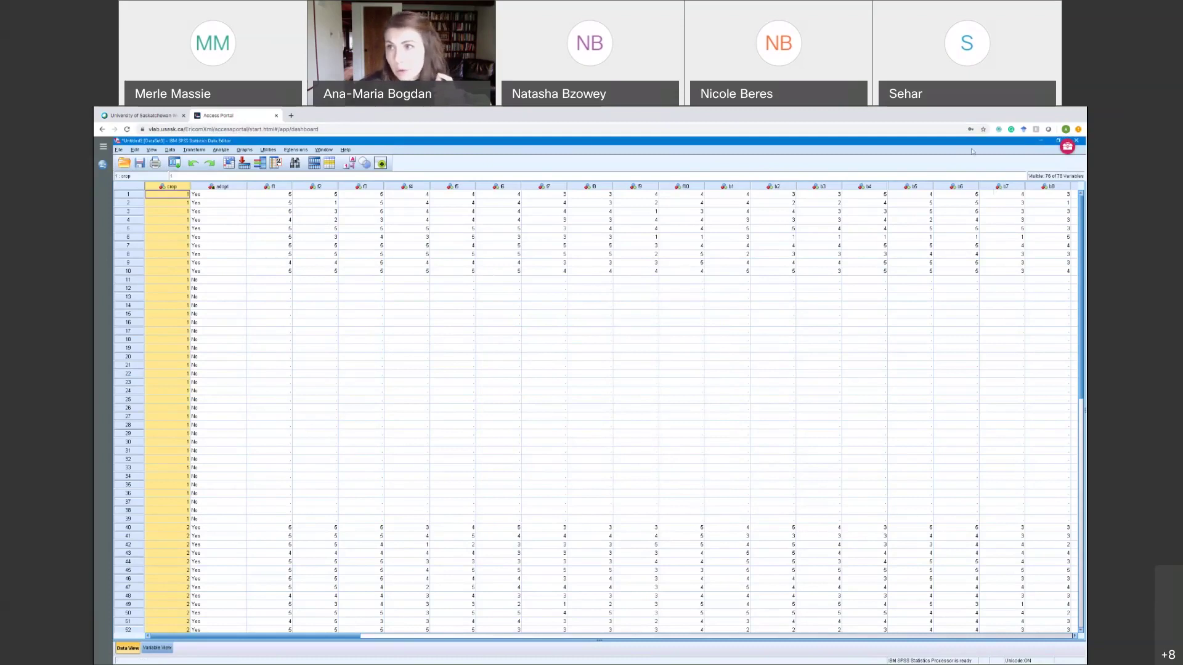
Shrink the imported dataset's window and close the dataset without saving its changes.
left_click_drag(965, 149, 1030, 216)
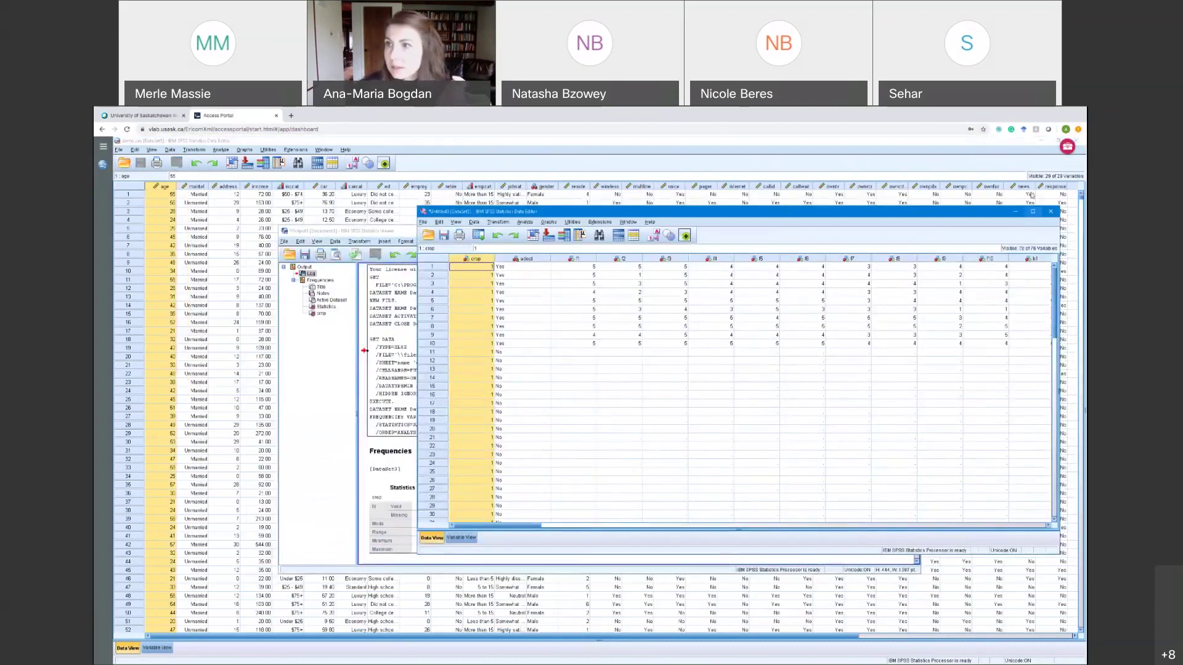
left_click(1050, 212)
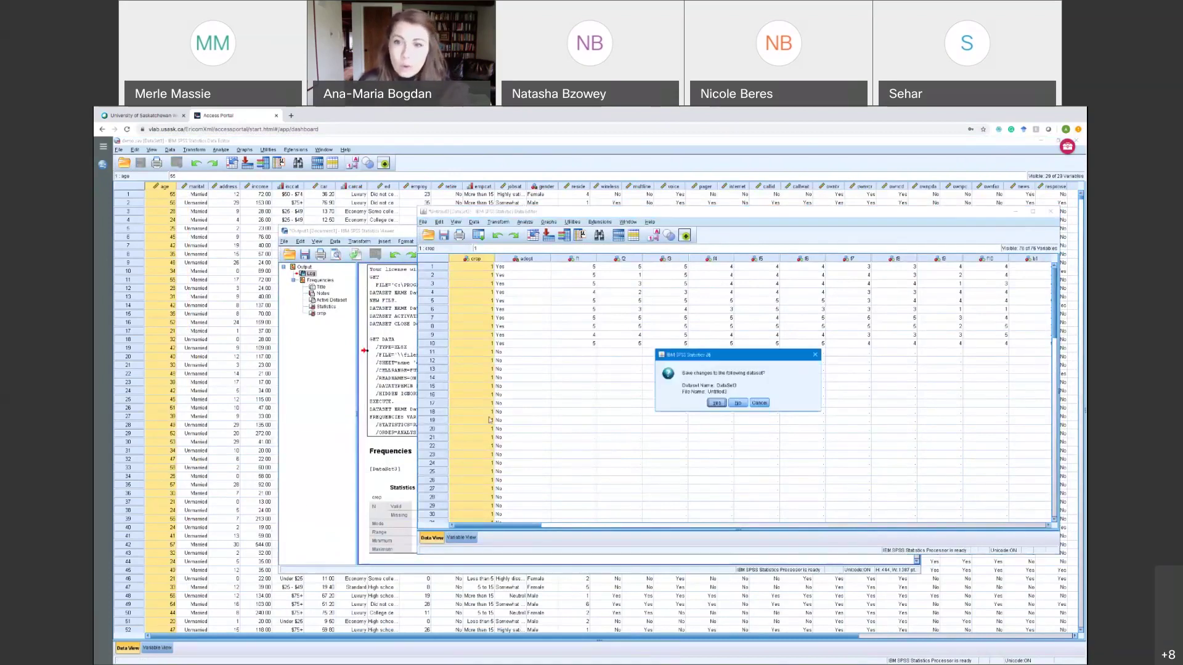
left_click(738, 403)
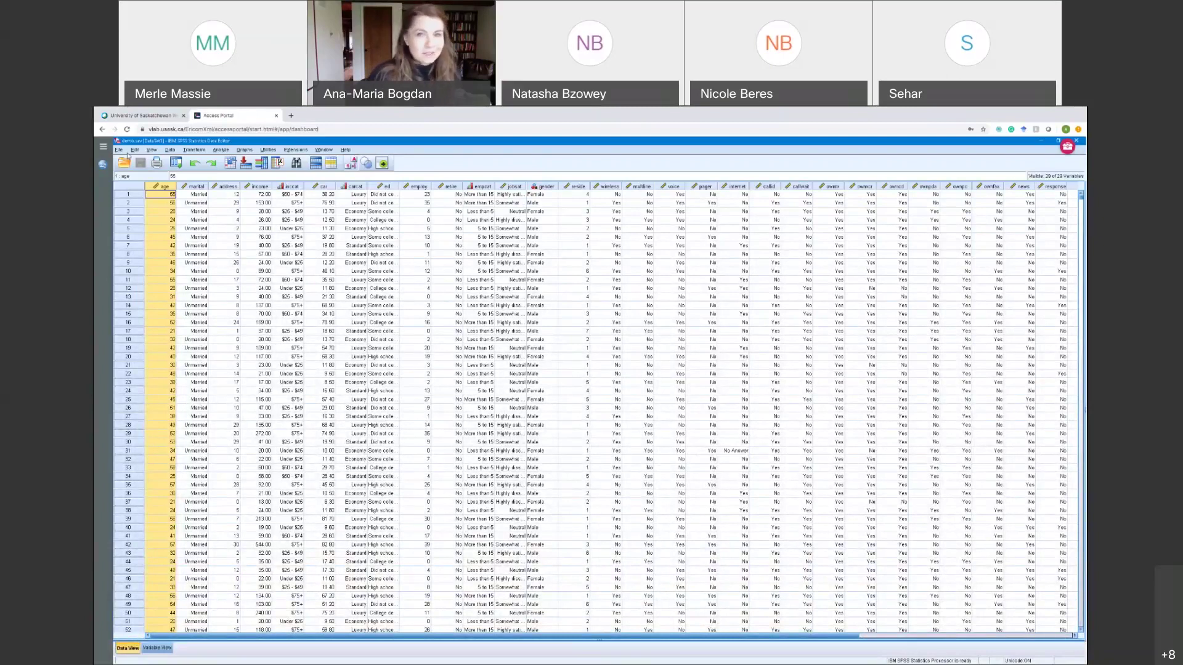
Examine the commands available for handling files, preparing data and transforming variables.
left_click(119, 149)
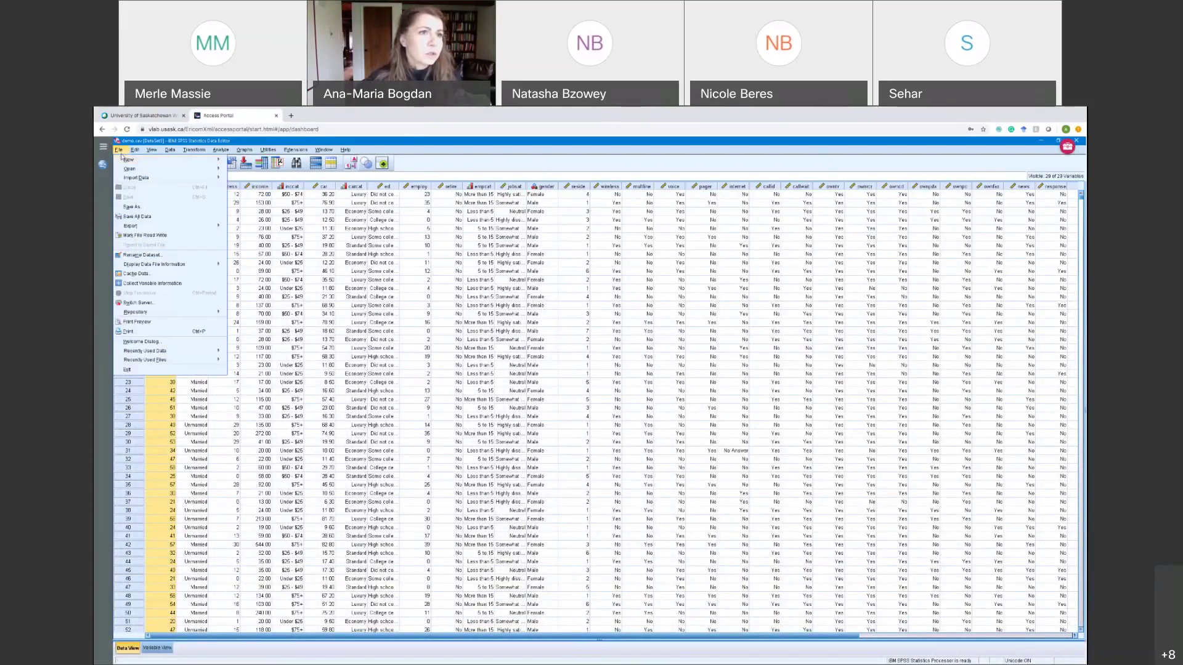
mouse_move(128, 162)
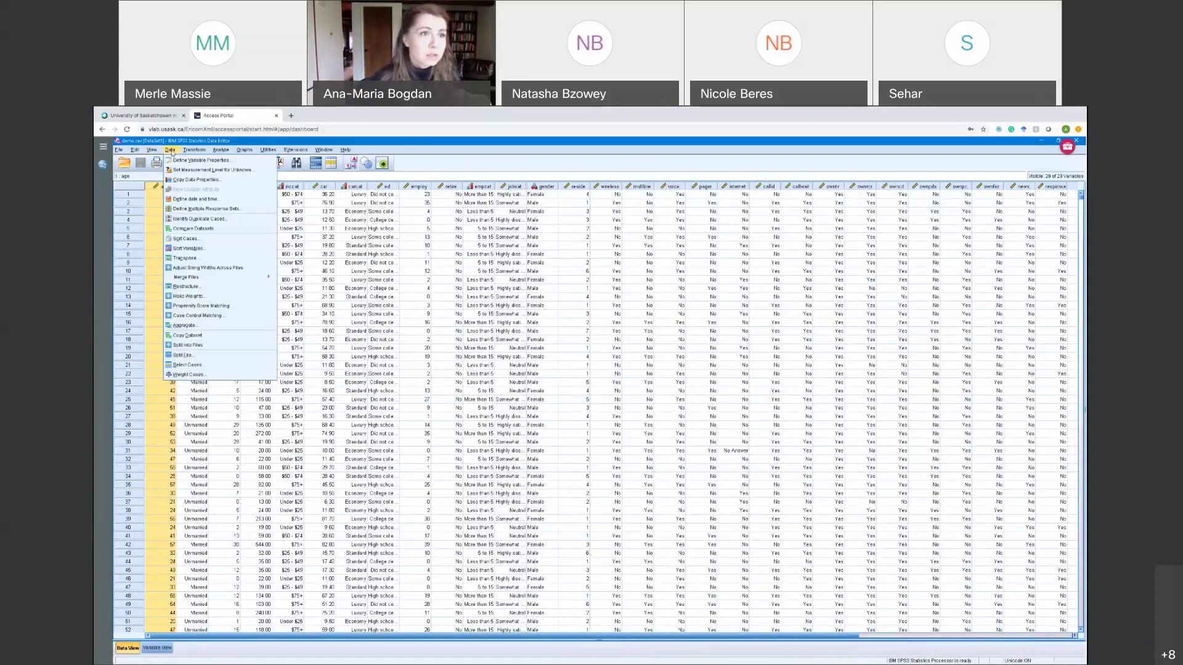
key("Right")
key("Right")
key("Right")
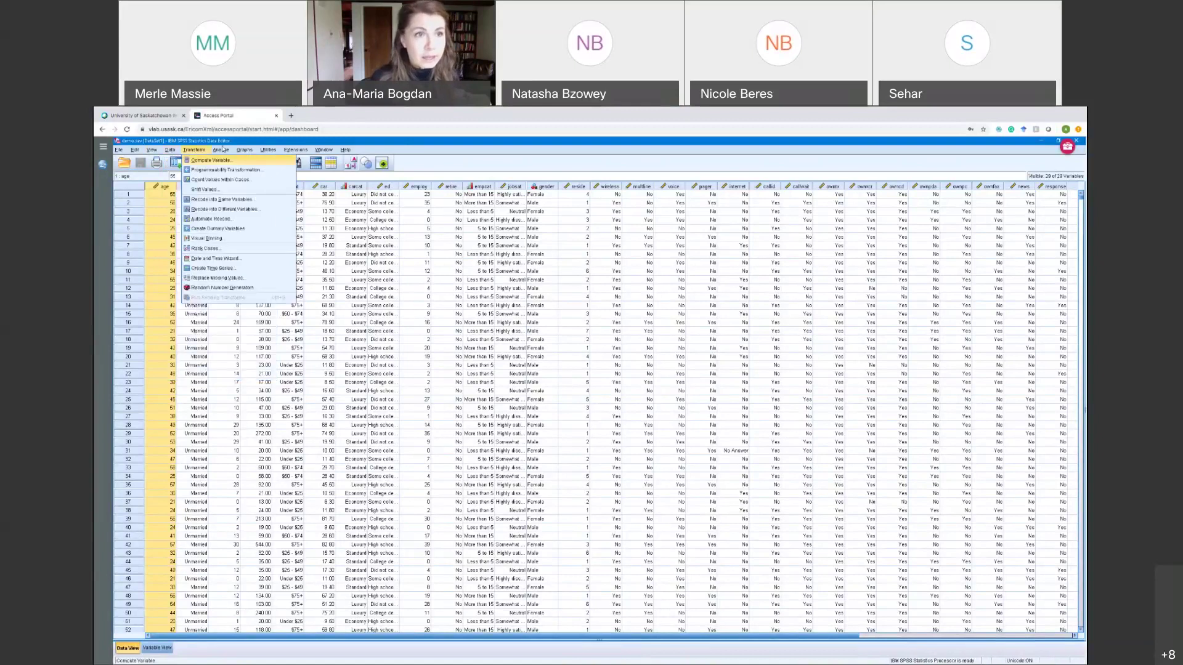
left_click(171, 151)
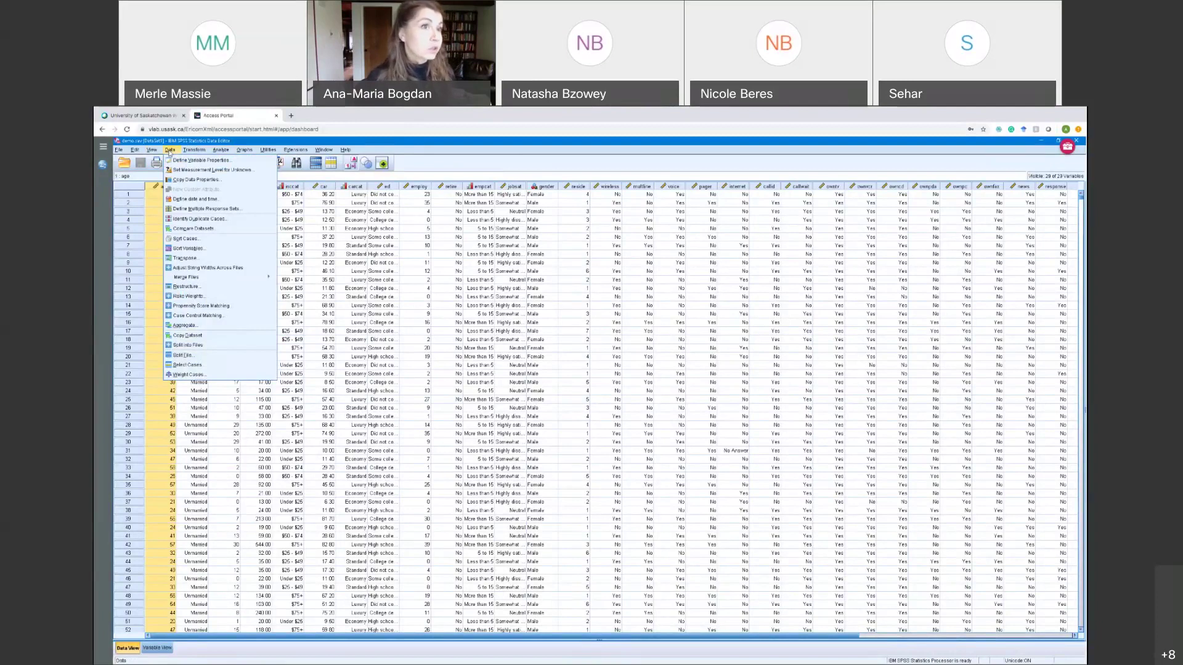
mouse_move(189, 154)
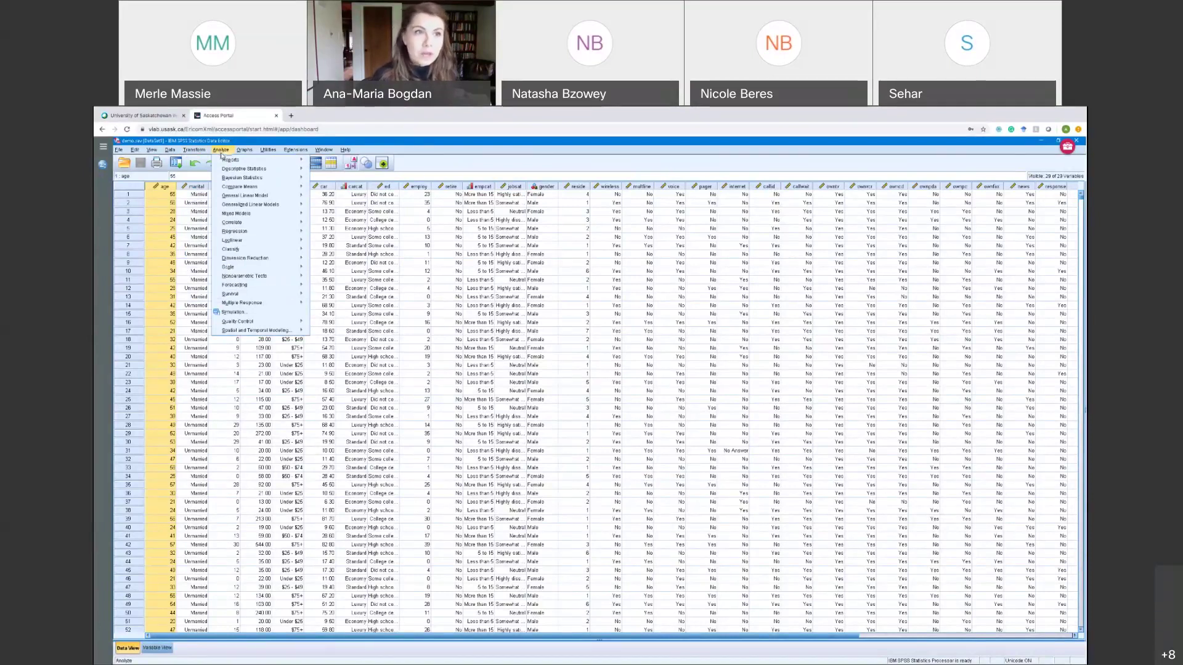
Examine the available statistical procedures, including descriptive statistics, Bayesian statistics and classification, and the graph commands.
mouse_move(226, 162)
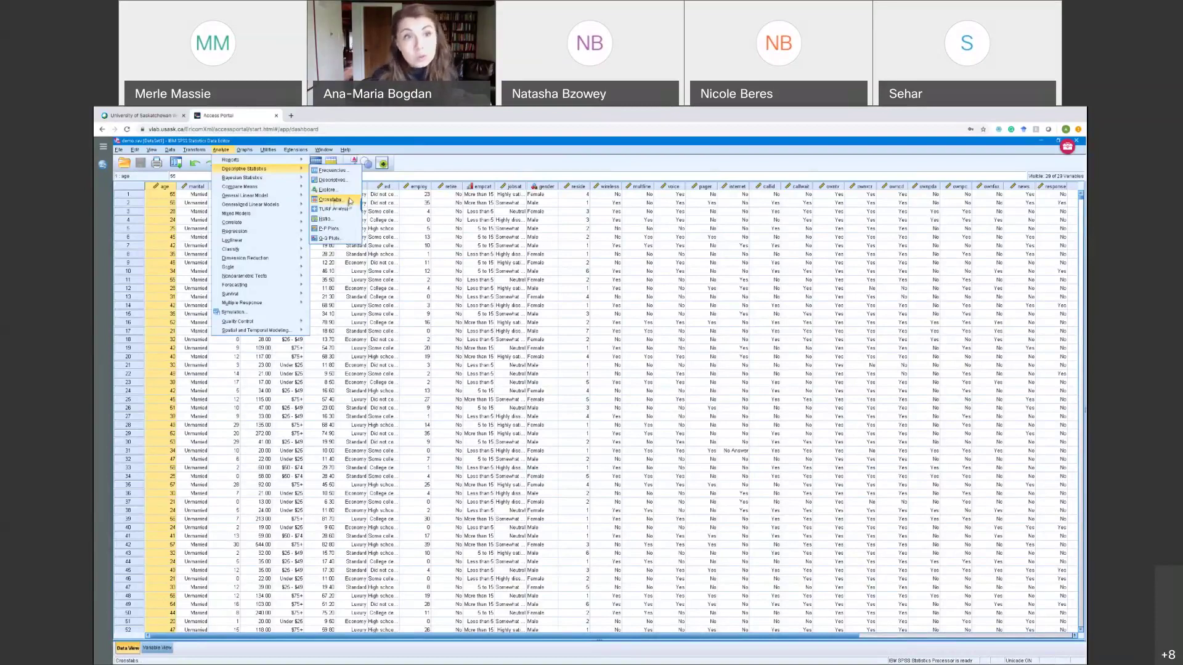
left_click(349, 201)
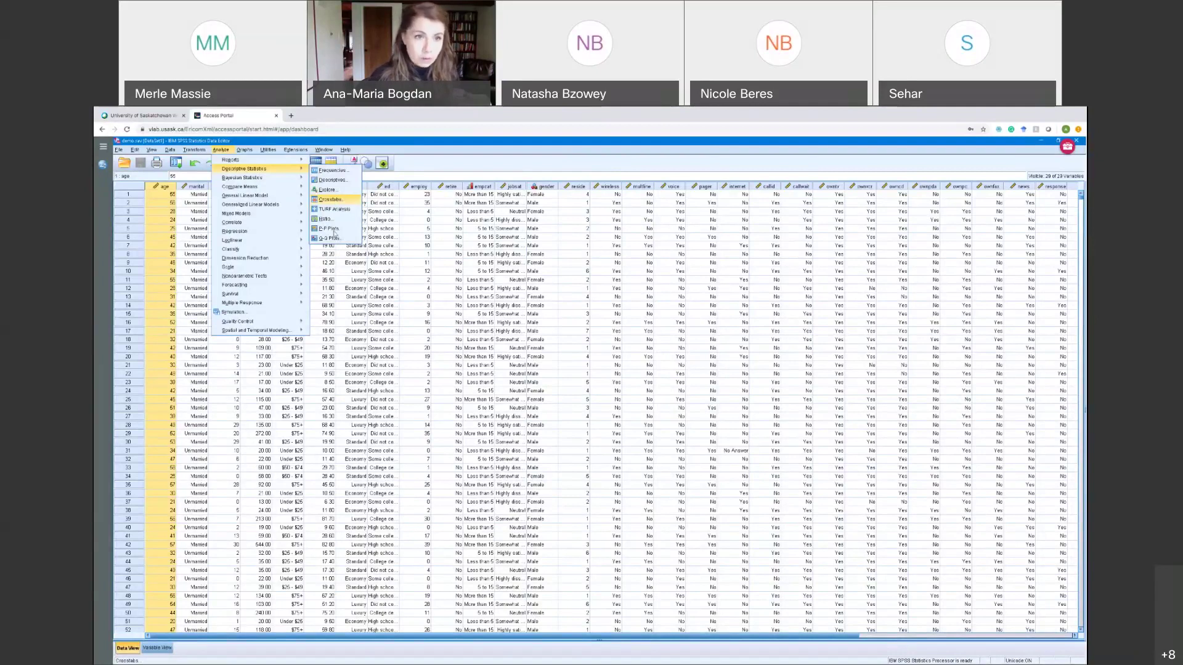
mouse_move(254, 184)
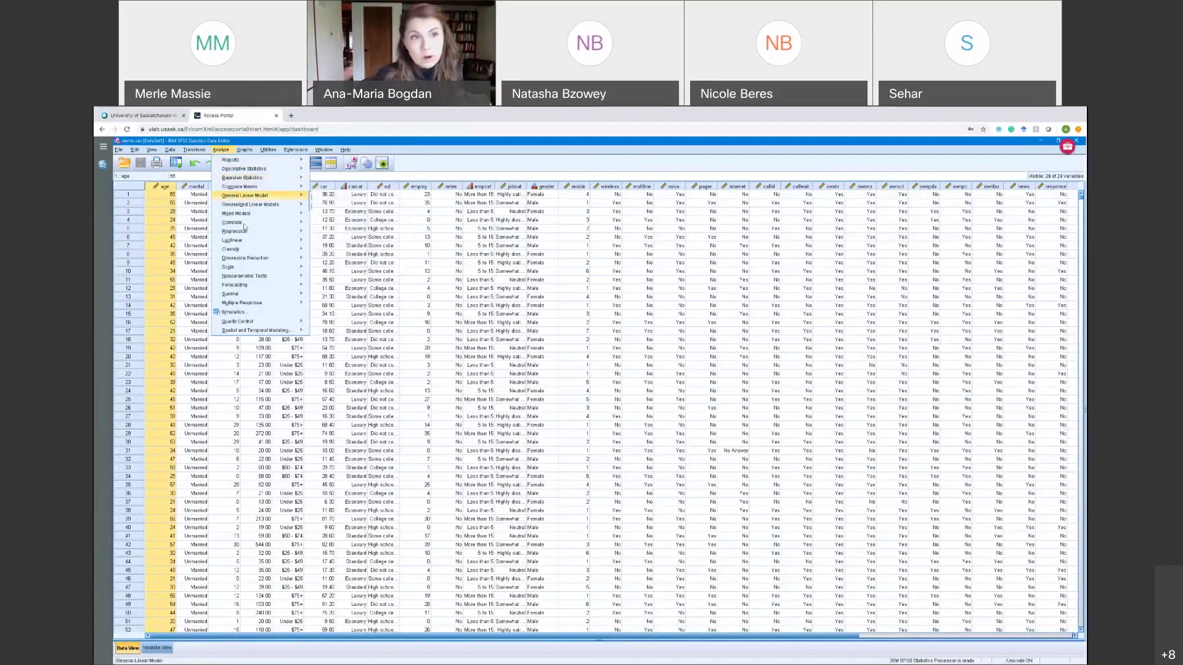
mouse_move(244, 225)
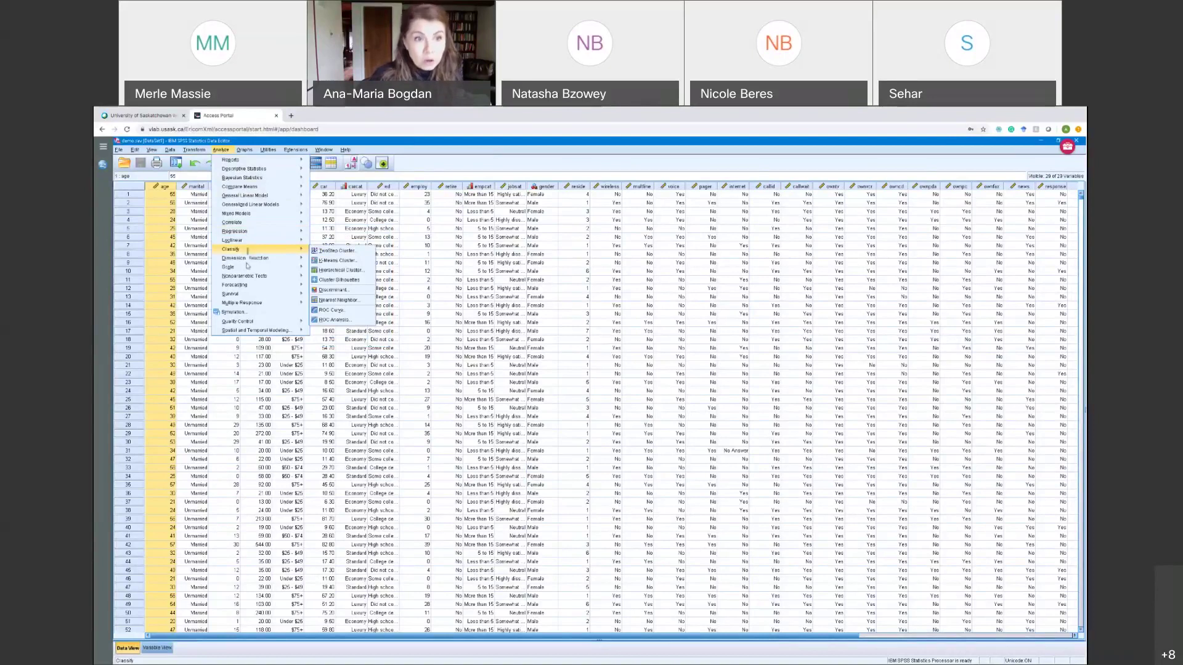
mouse_move(248, 277)
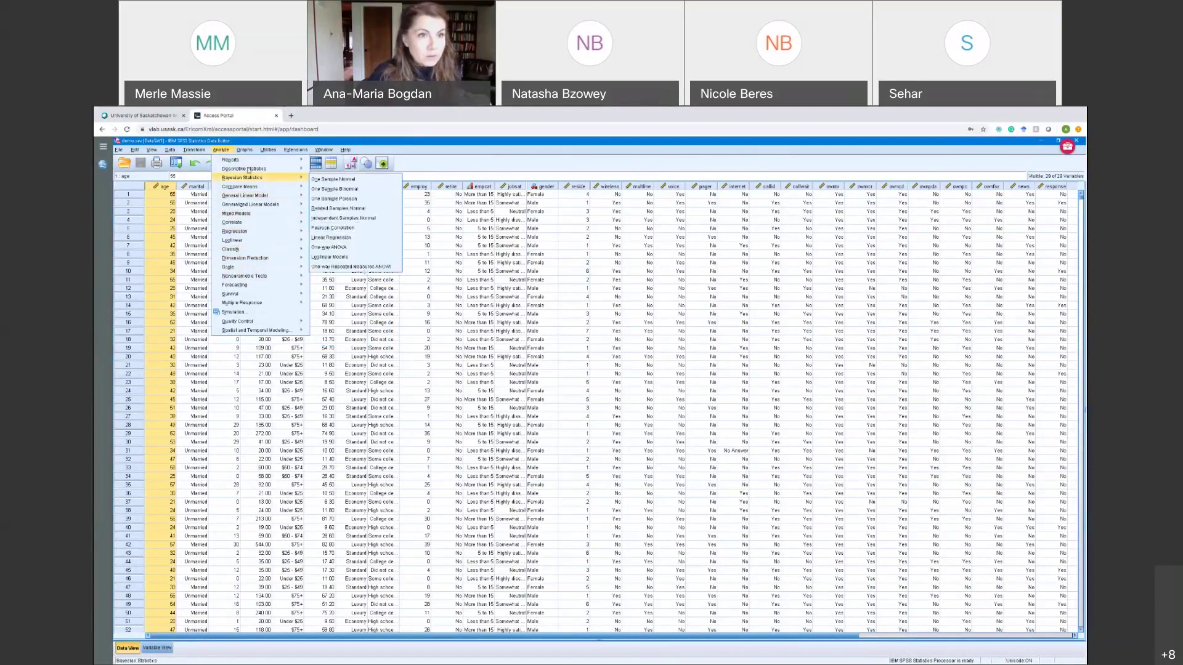
mouse_move(302, 172)
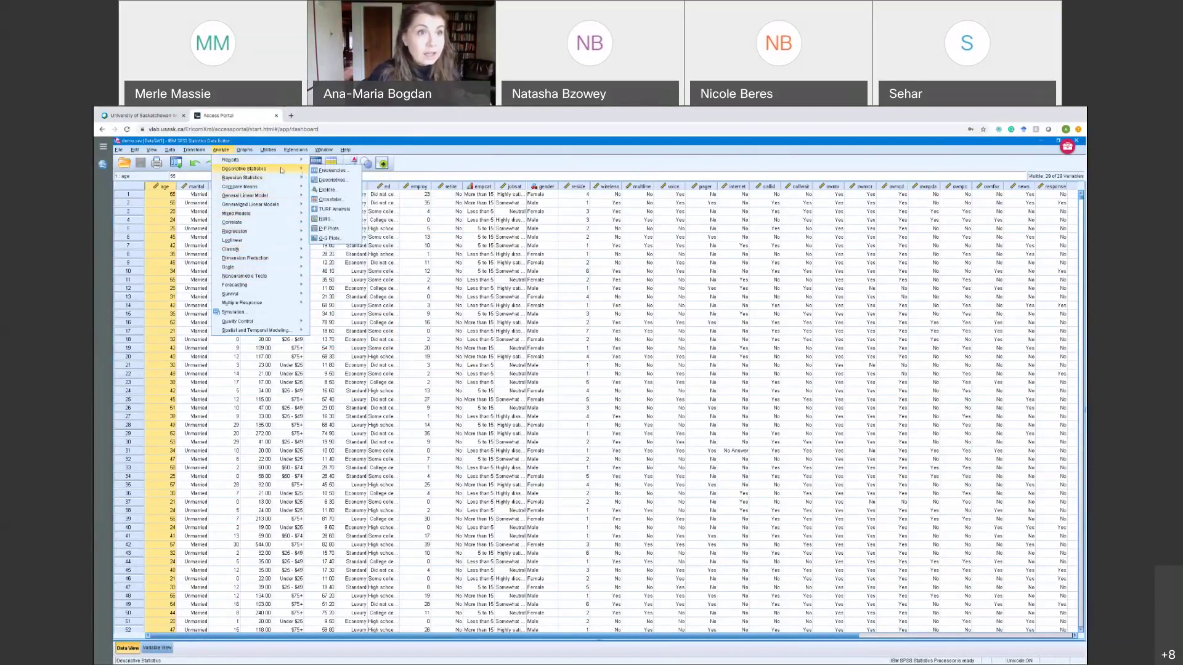
mouse_move(247, 152)
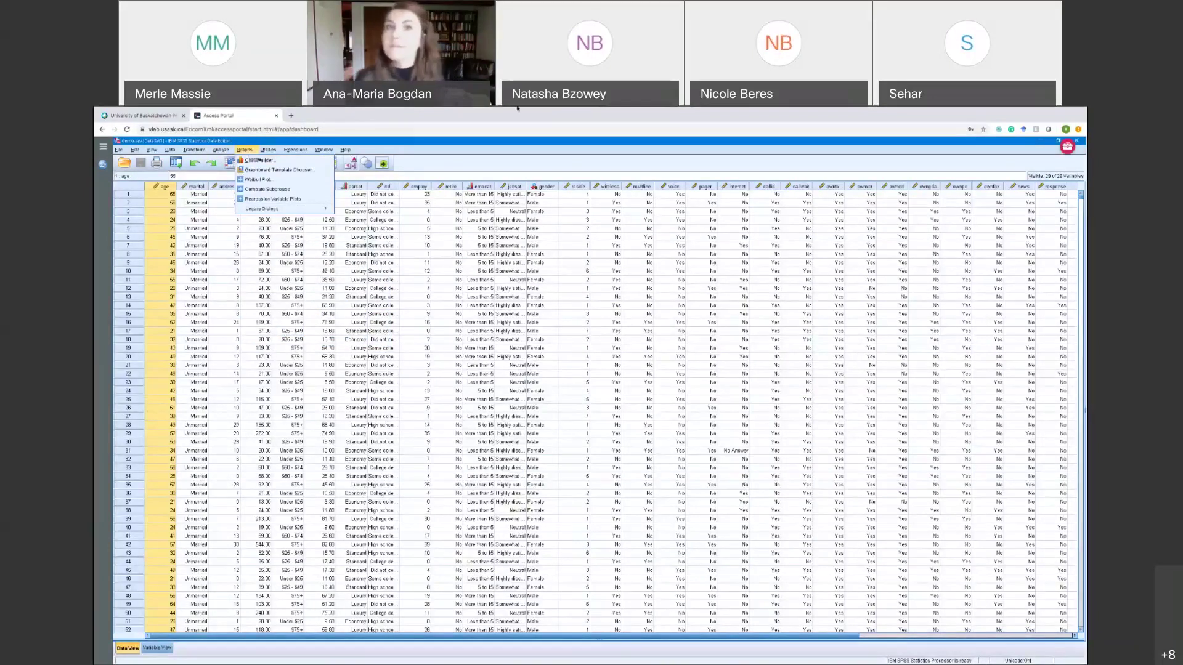
mouse_move(557, 108)
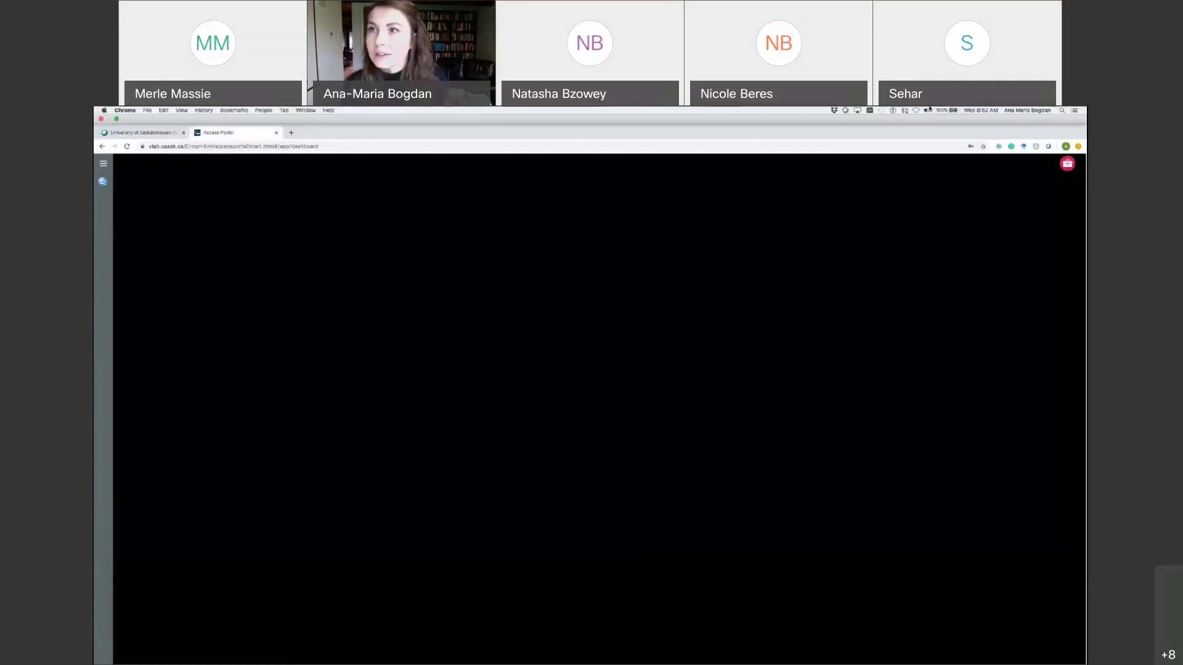
mouse_move(928, 111)
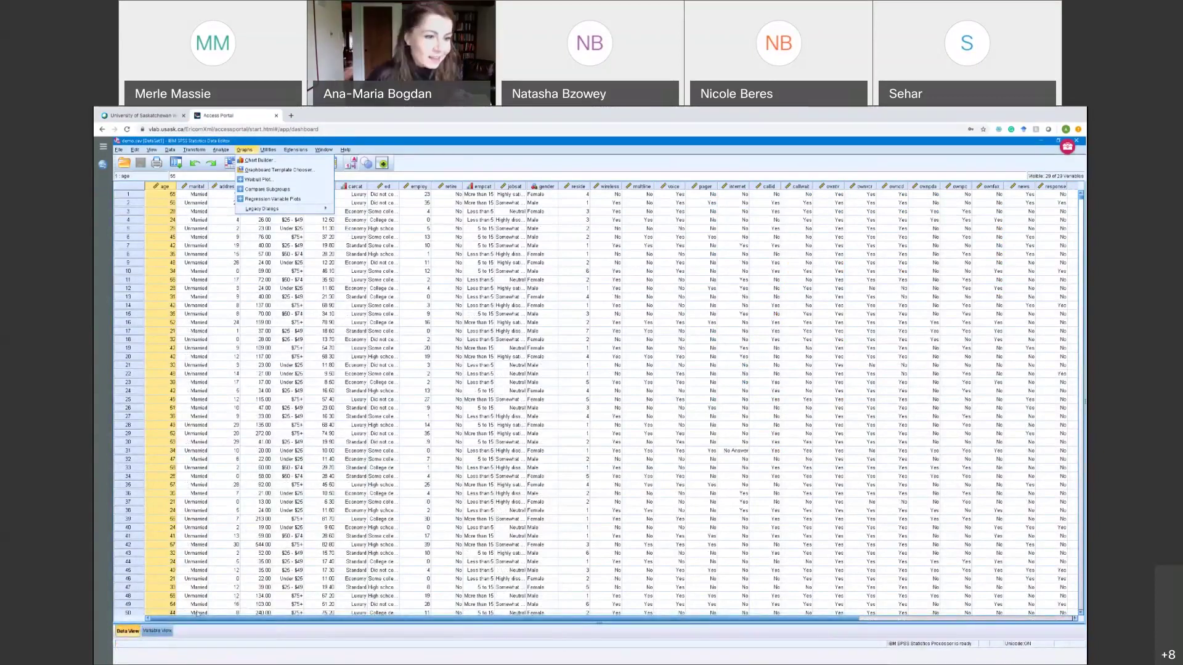
Display the demo dataset's variable definitions and widen the Name column.
left_click(162, 631)
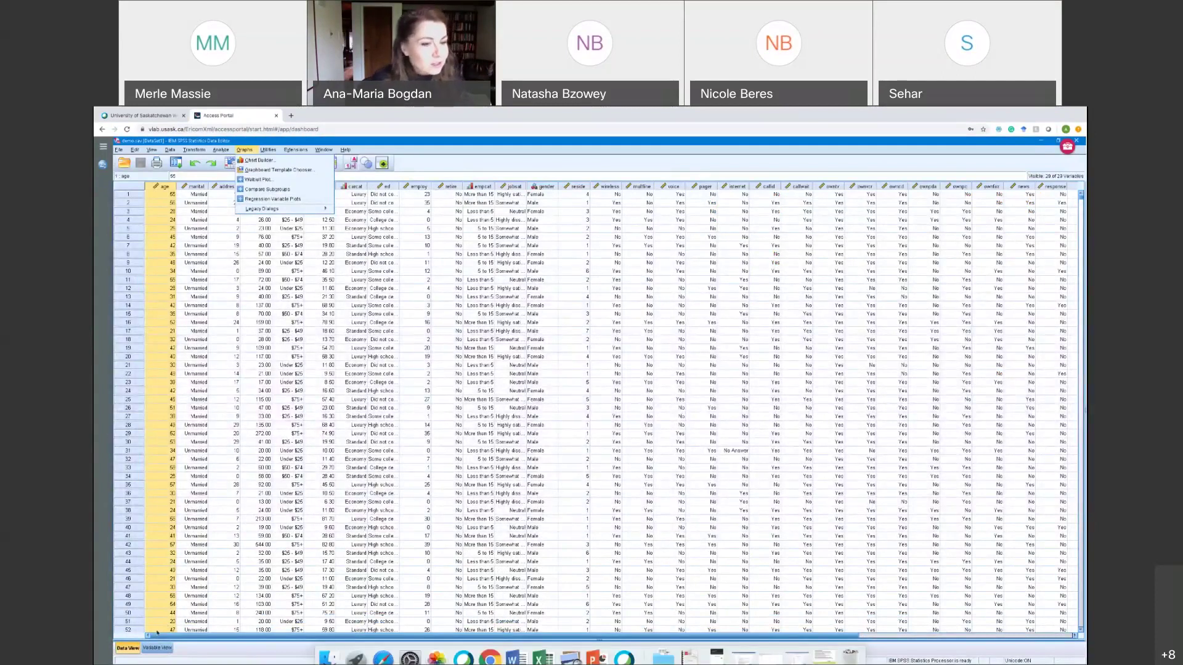
left_click(391, 288)
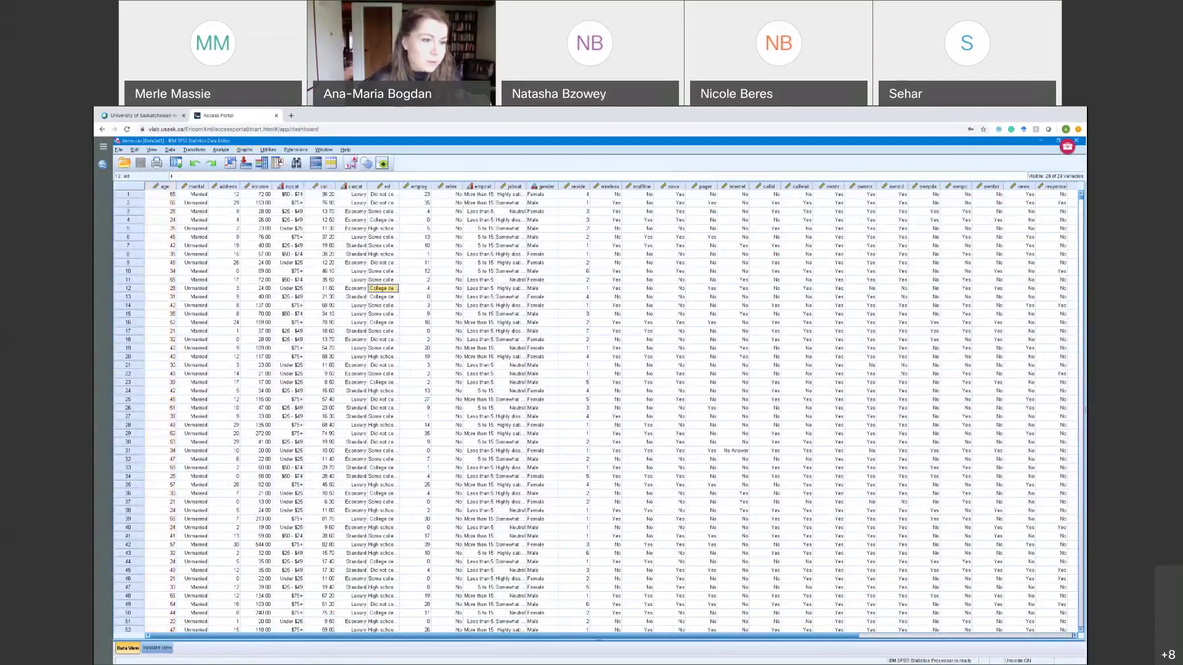
left_click(155, 651)
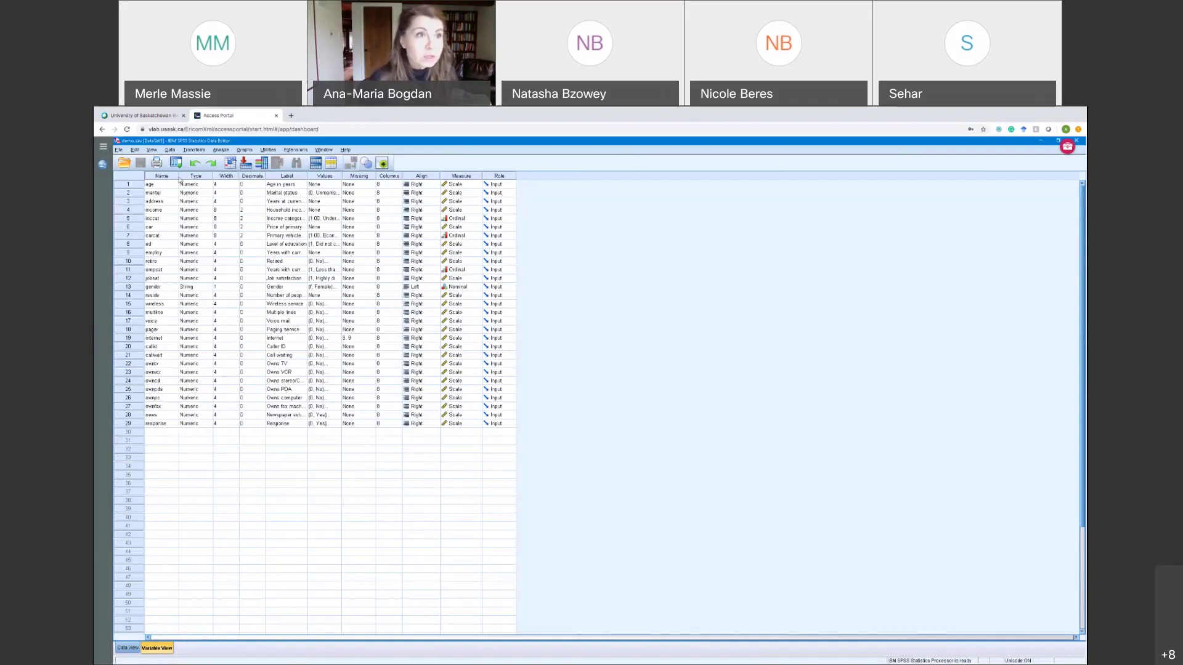
left_click_drag(179, 177, 200, 176)
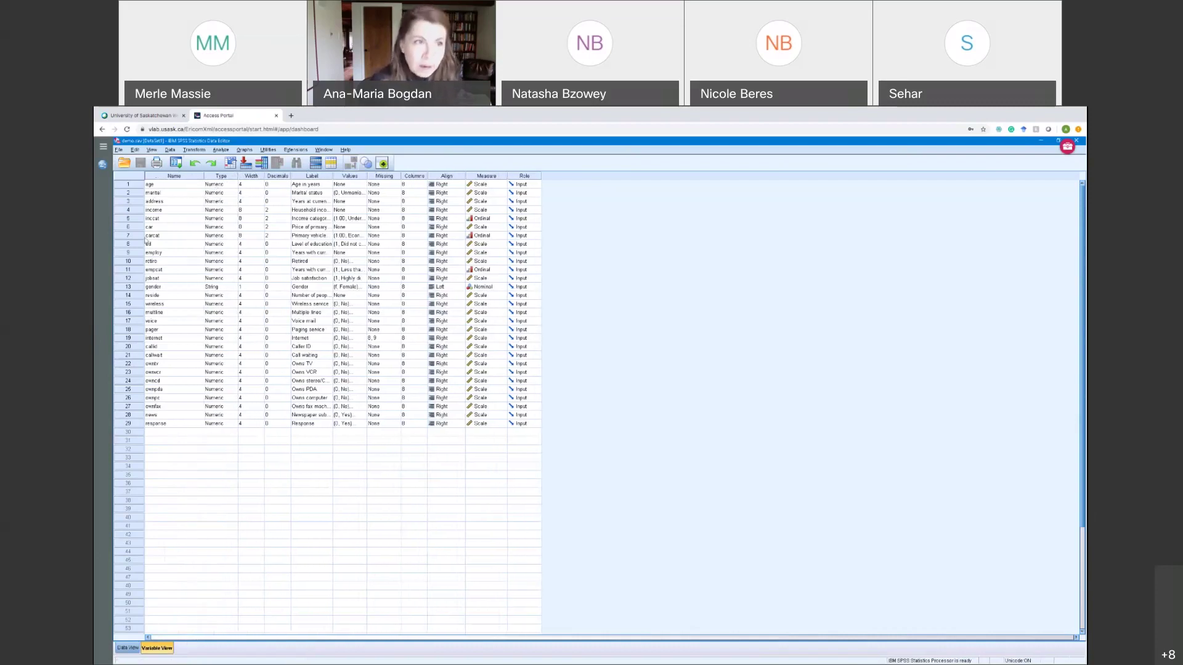
Highlight the variable names from age to response, the whole Name column, and the age entry to review them.
left_click_drag(157, 187, 152, 426)
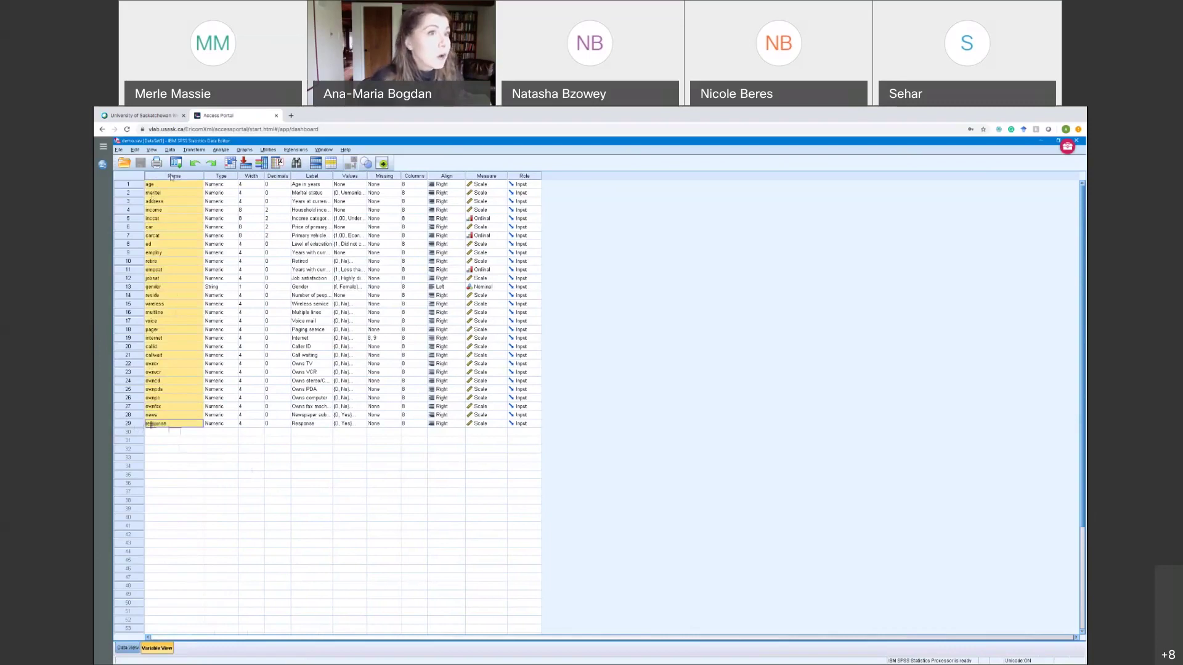
left_click(171, 177)
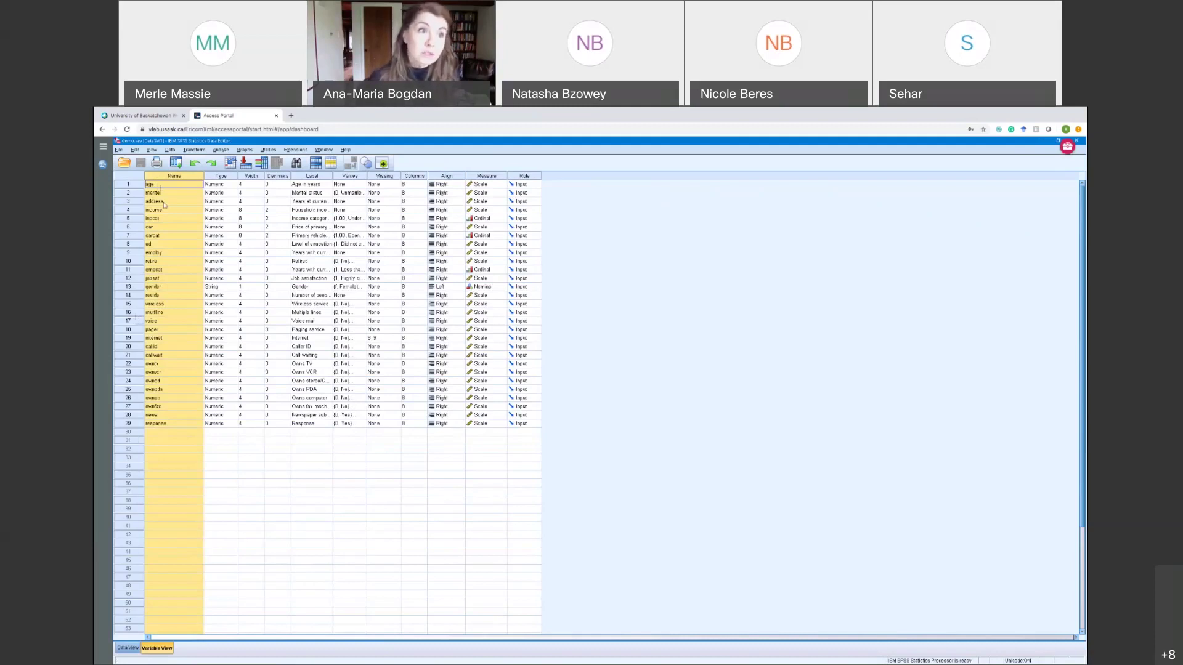
left_click(165, 186)
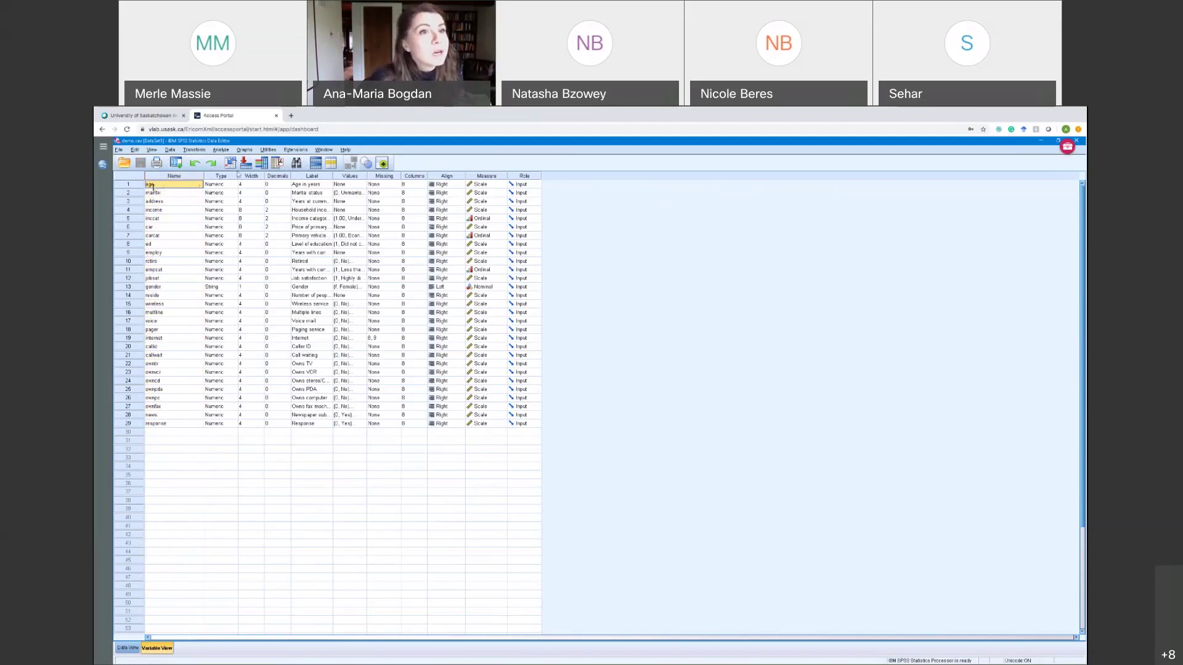
Widen the Type column, view the variable type options for age and dismiss them.
left_click_drag(238, 177, 249, 176)
left_click(217, 186)
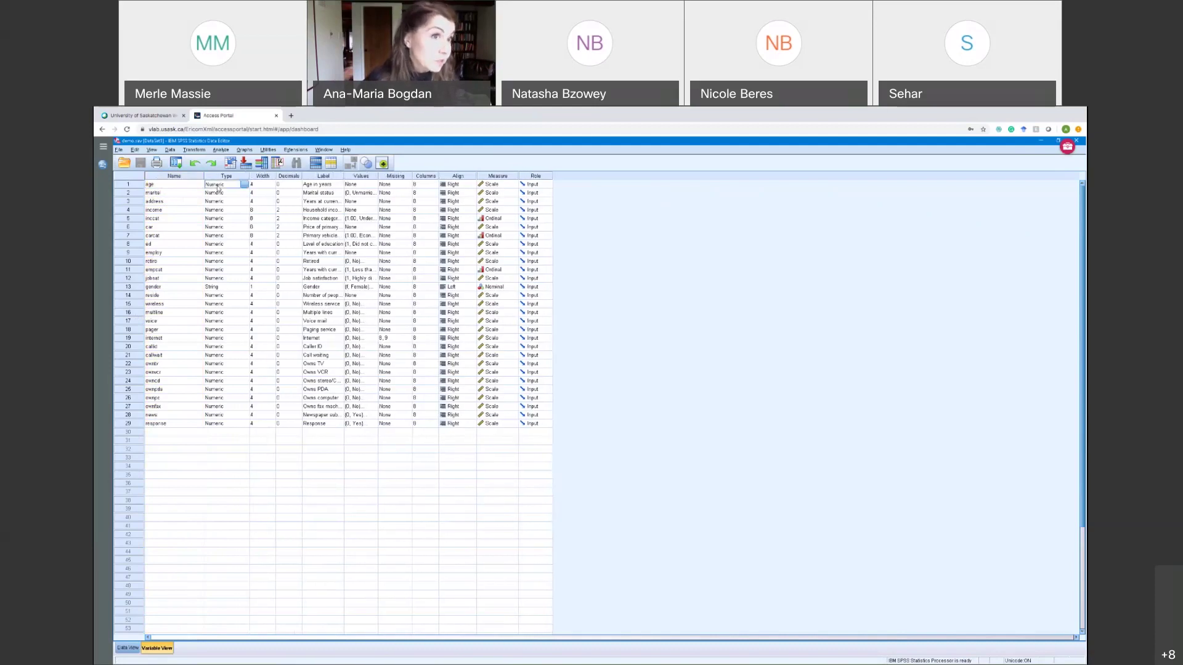
left_click(244, 185)
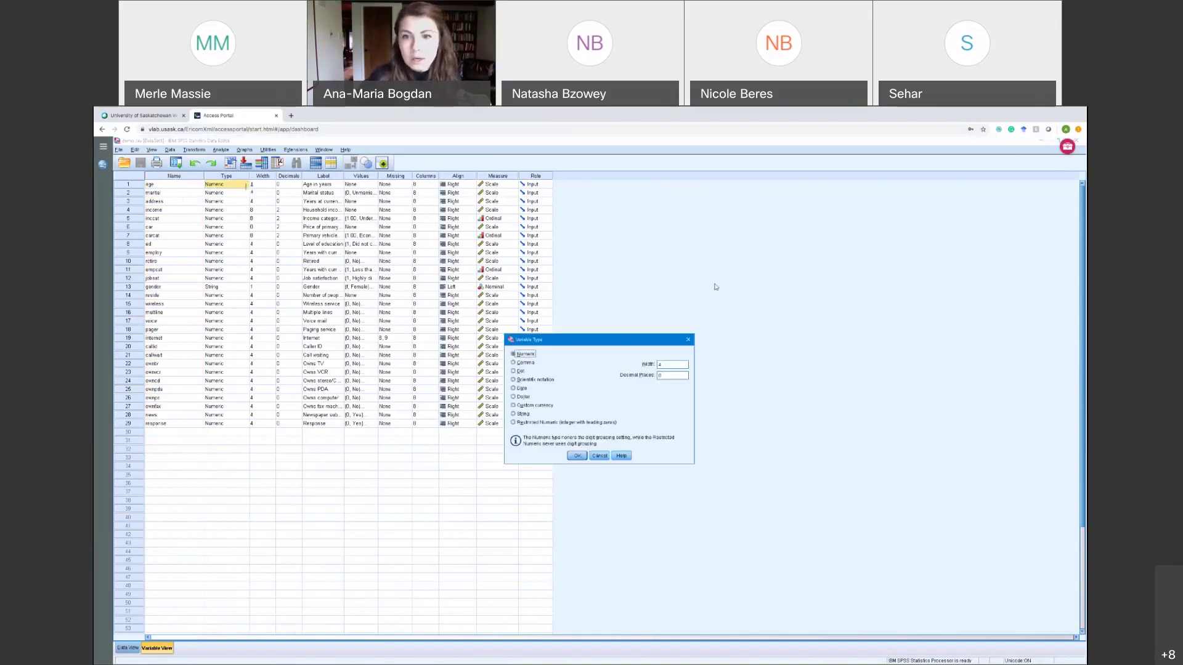
left_click(688, 339)
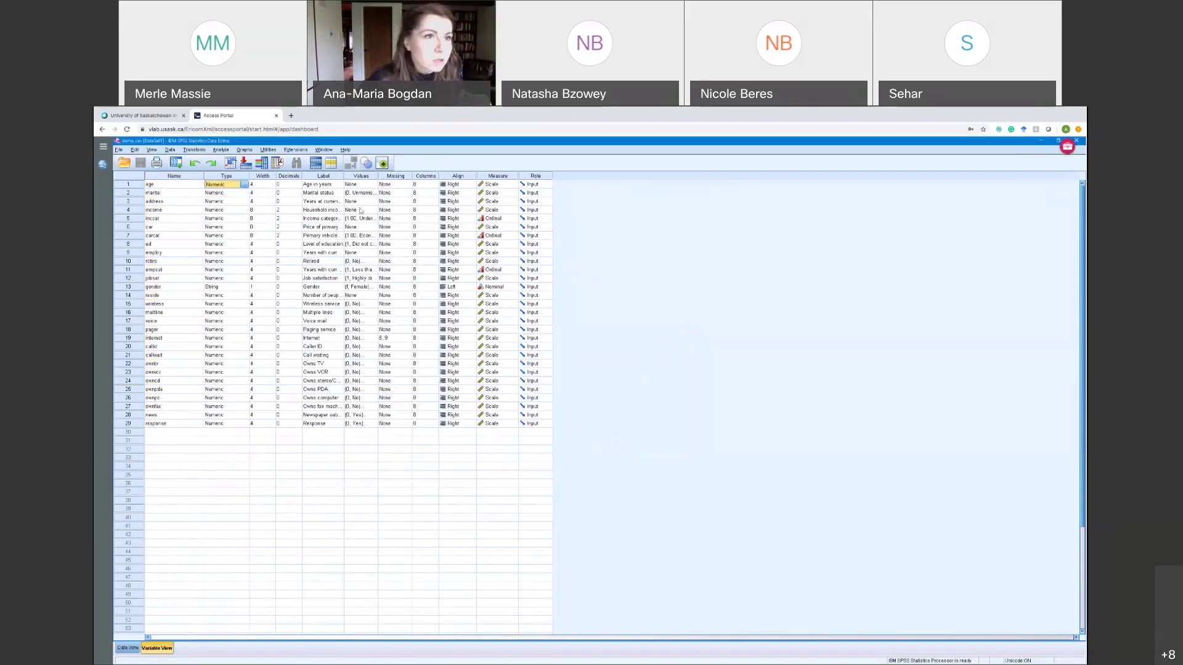
Open the variable type options for marital and accept Numeric as its type.
left_click(230, 194)
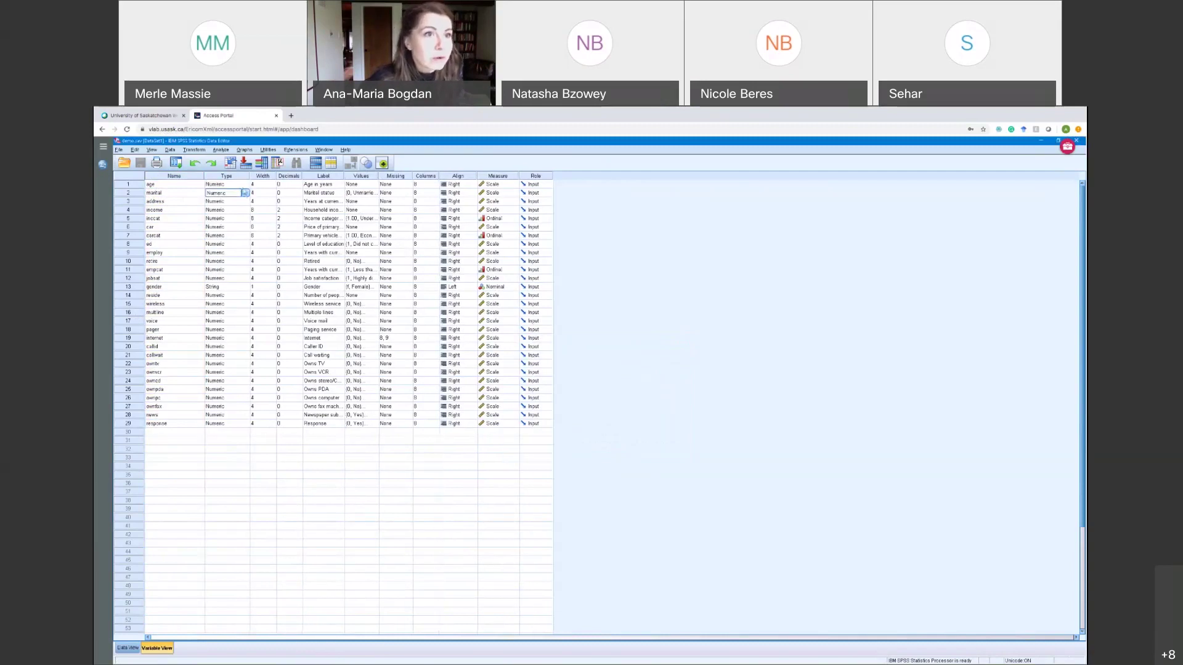
left_click(245, 194)
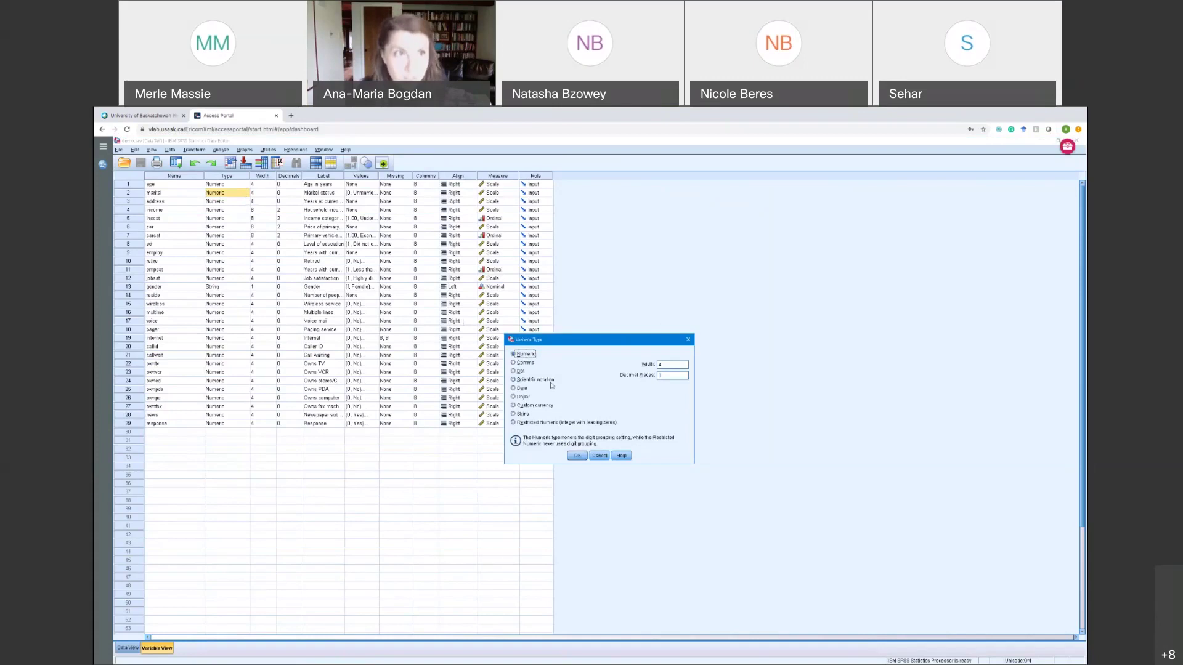
left_click(577, 457)
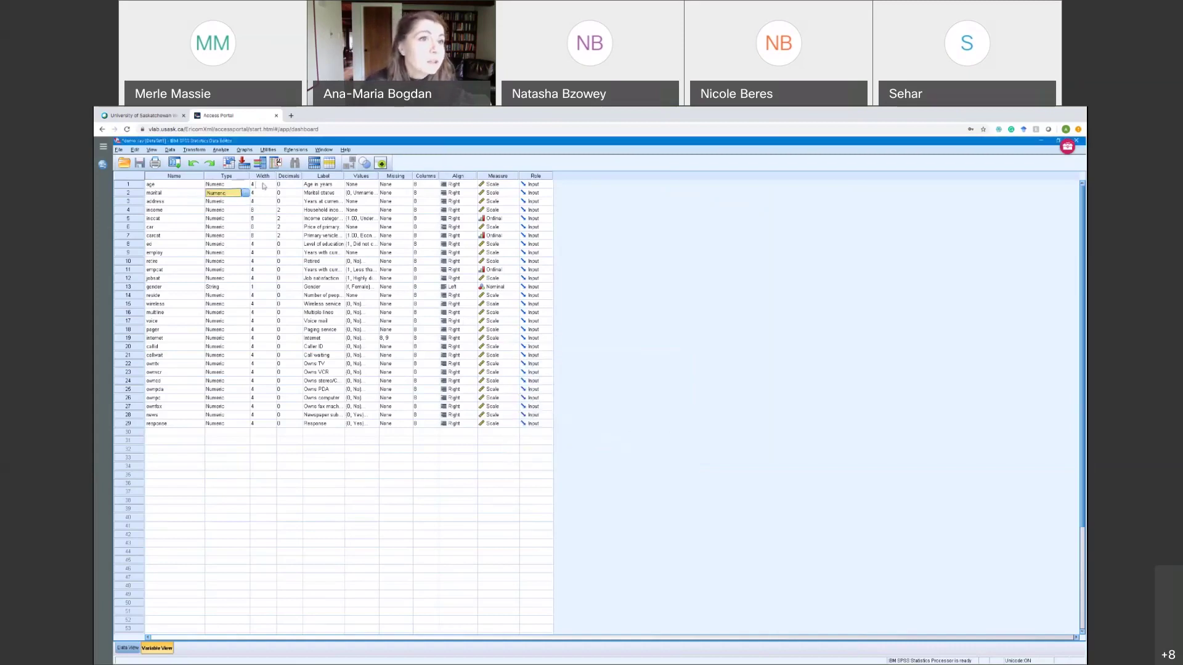
Inspect the width and decimals settings of age and the decimals setting of income, comparing them with the data values.
left_click(260, 185)
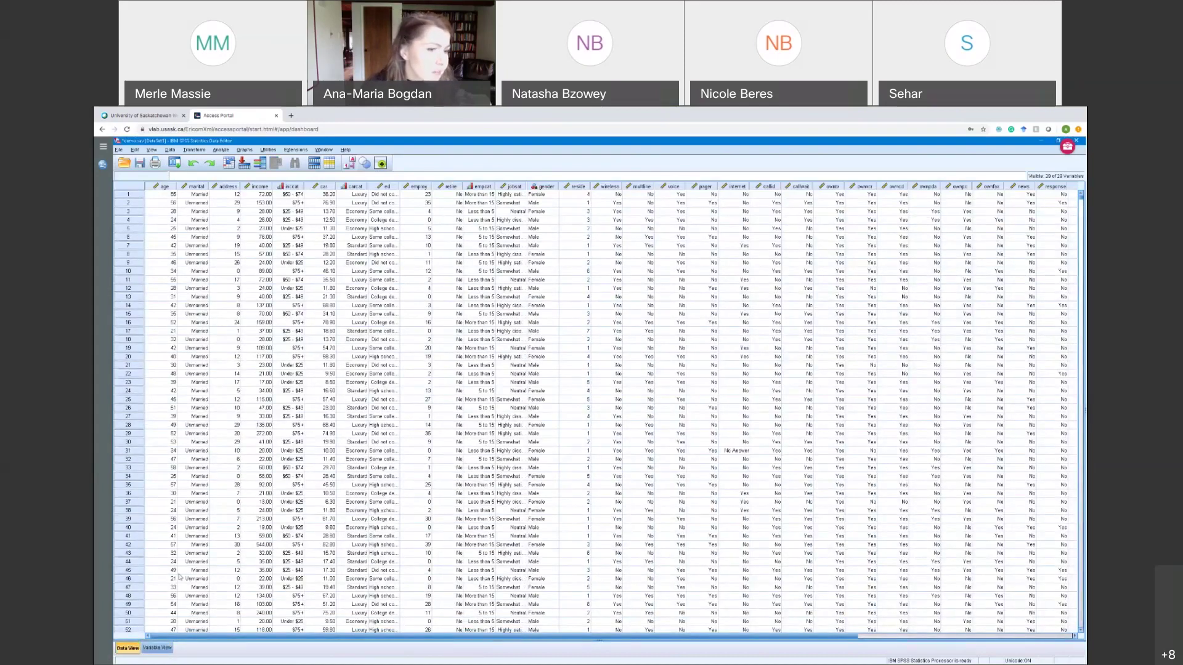
left_click(157, 648)
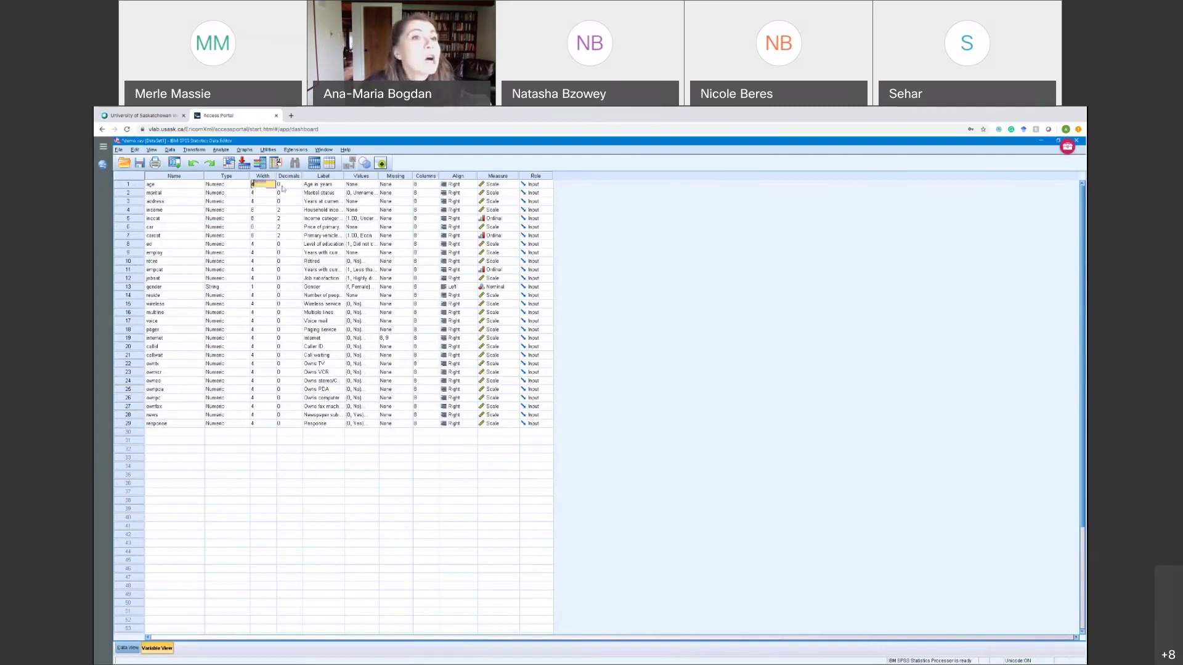
left_click(295, 184)
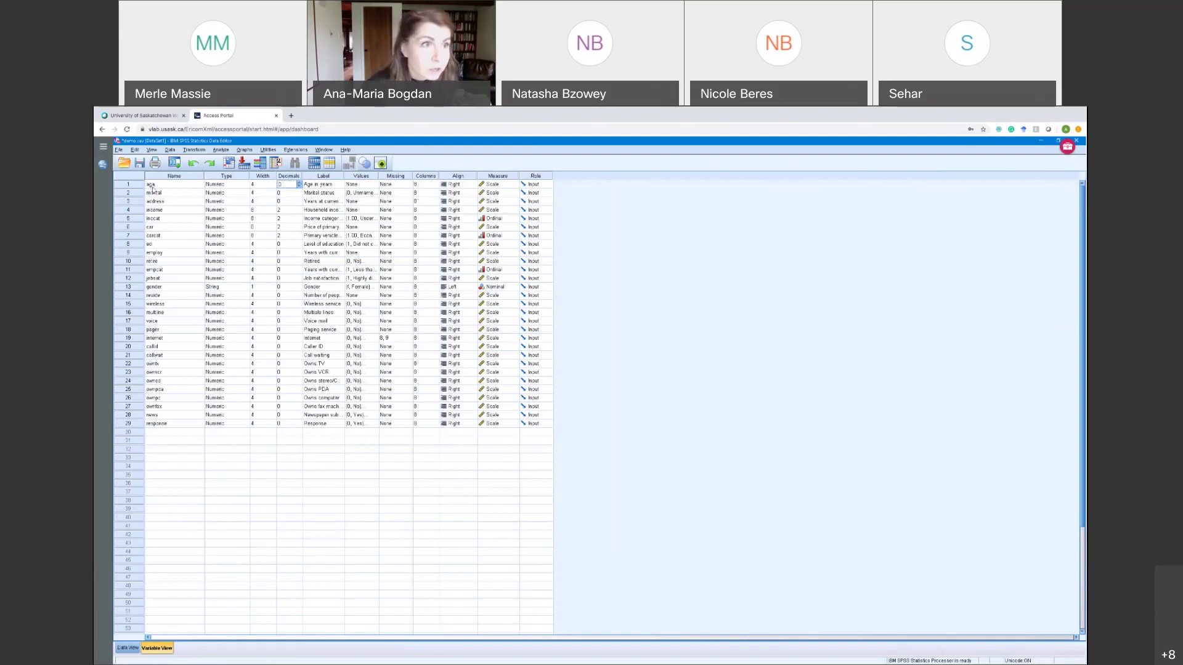
left_click(288, 212)
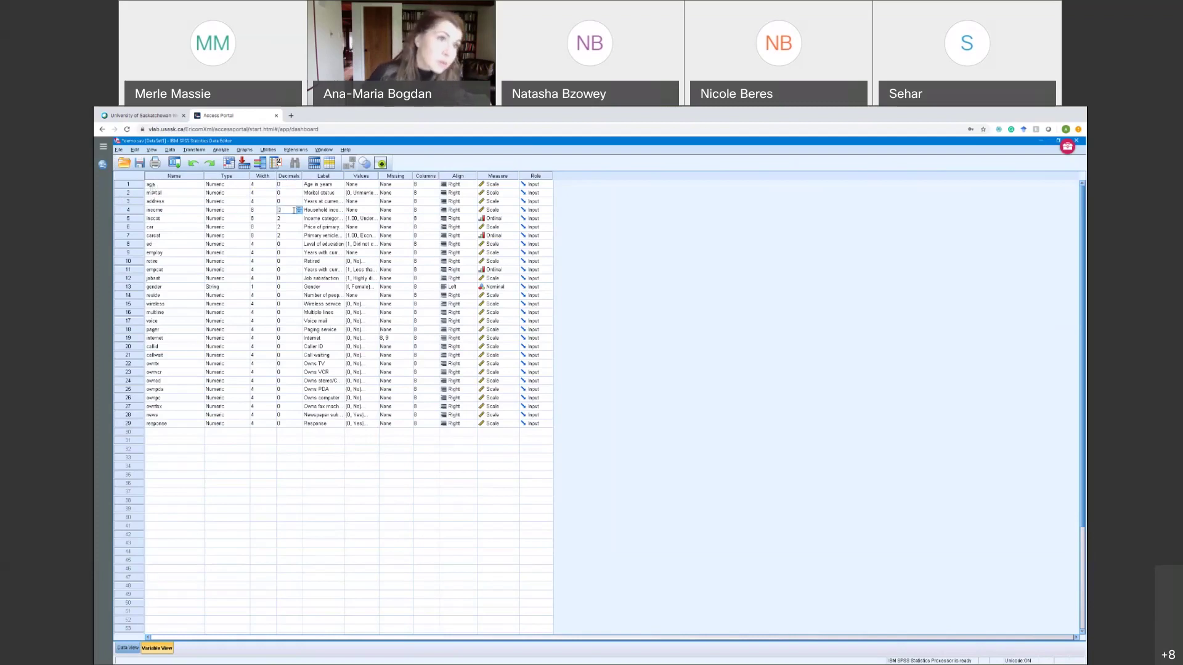
Set the income variable's decimals to 4 and return to the data values to check the income column.
left_click(290, 185)
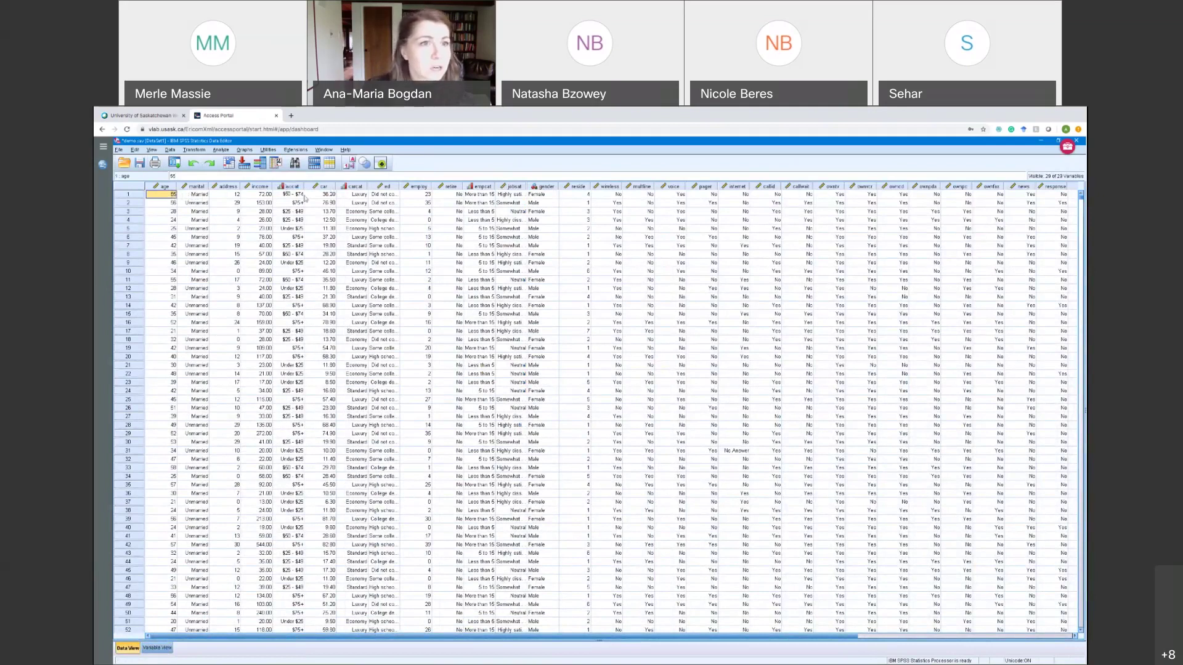
left_click(265, 195)
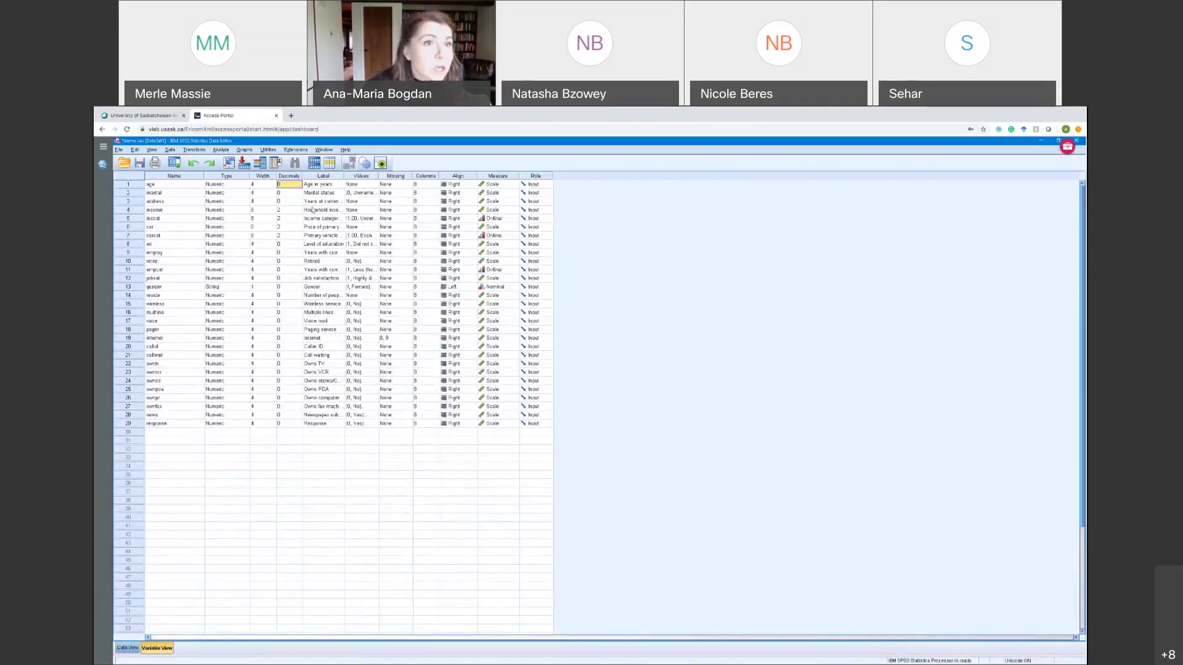
left_click(288, 211)
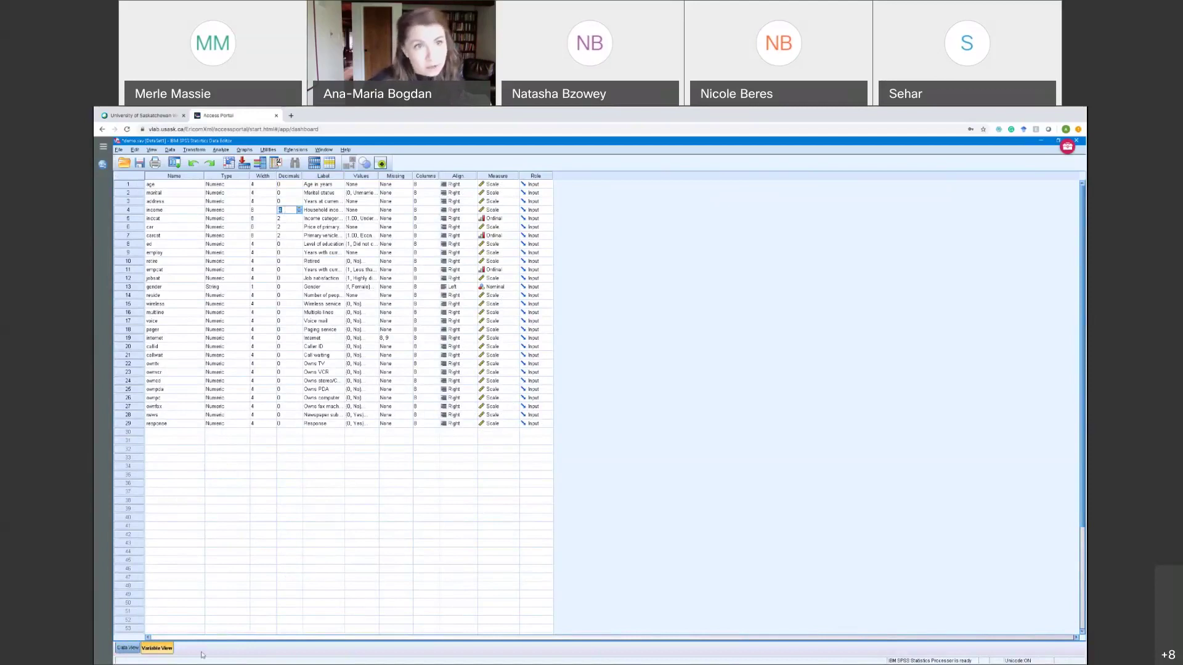
left_click(128, 649)
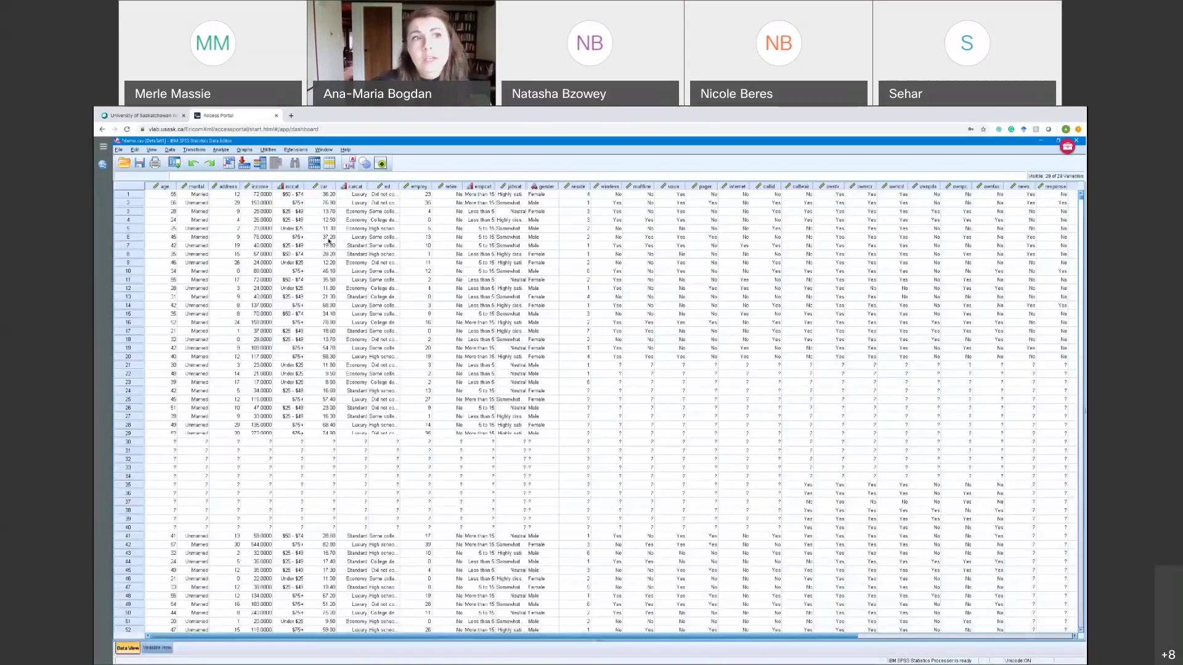
Check the first income value in the data, and set the income variable's decimals to 2.
left_click(263, 195)
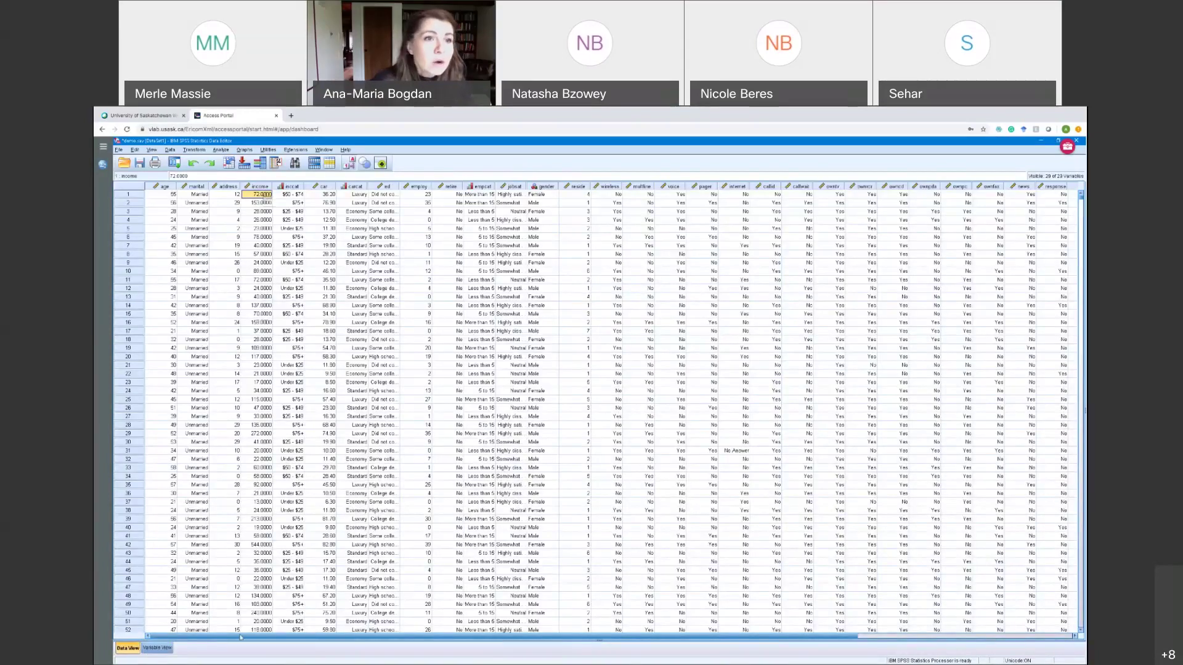
left_click(157, 649)
left_click(284, 211)
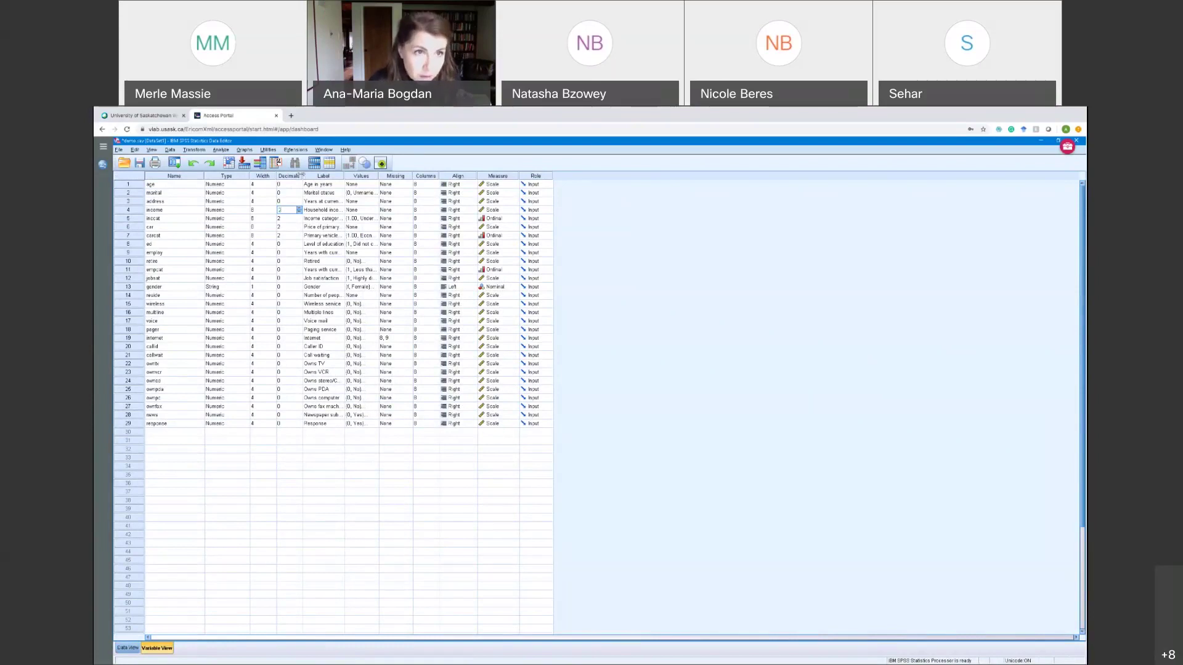
Widen the Label column to fit the full variable labels, and widen the Values column as well.
left_click_drag(345, 176, 364, 177)
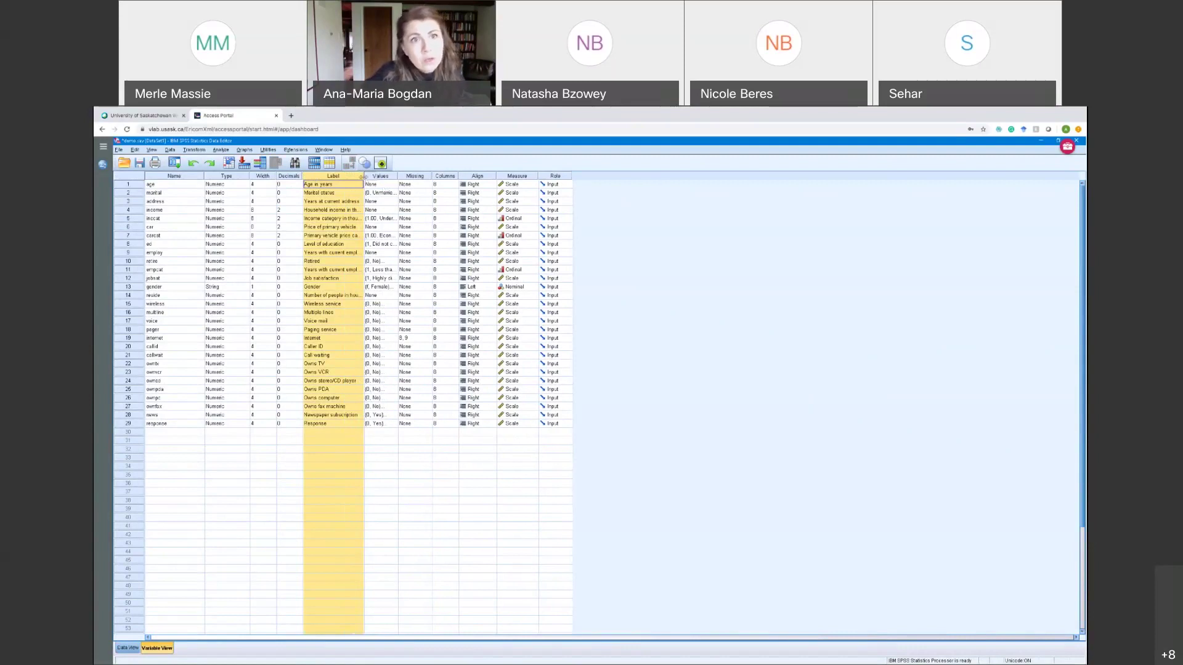
left_click_drag(364, 176, 395, 177)
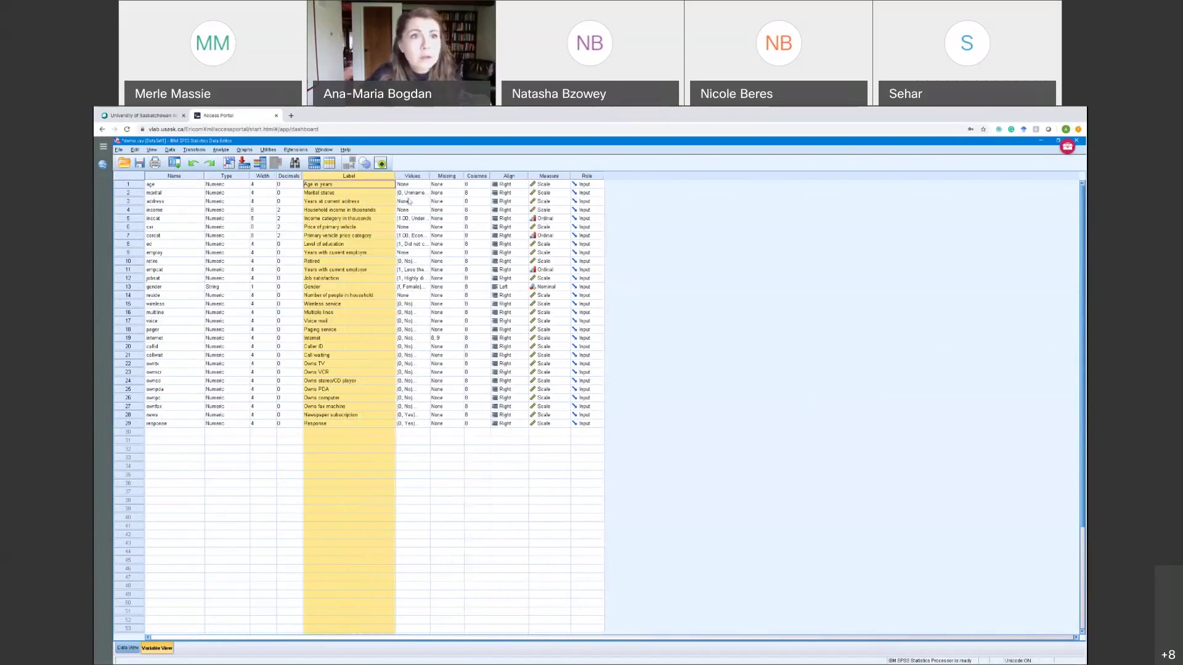
left_click(343, 185)
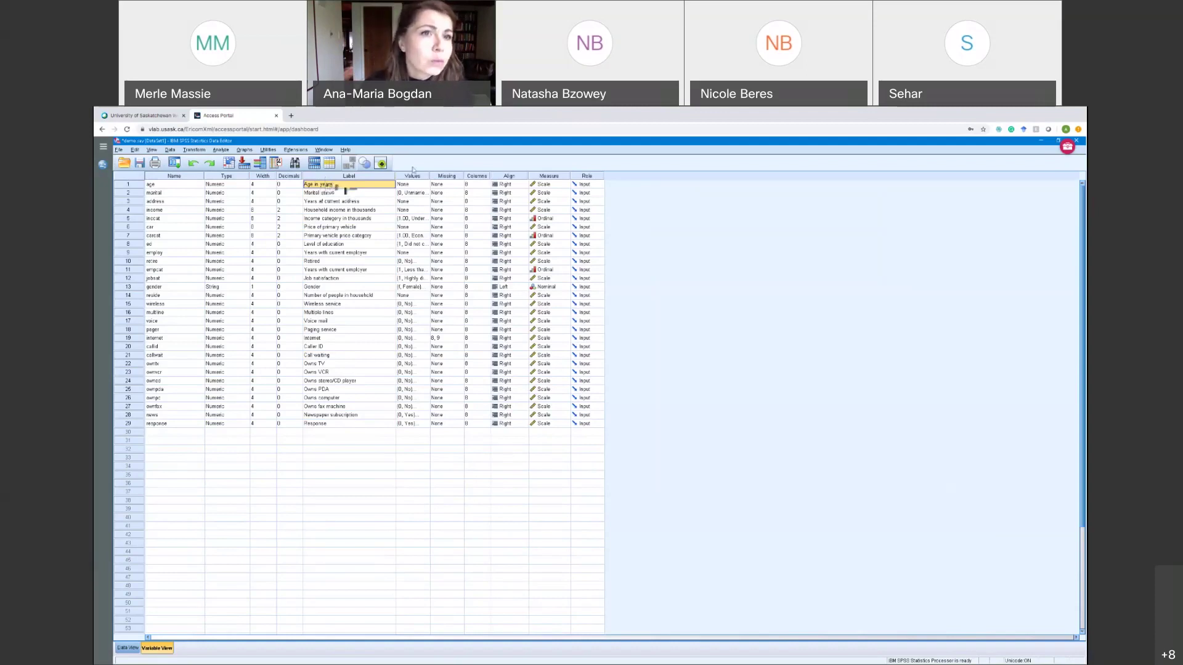
left_click(394, 175)
left_click_drag(395, 175, 415, 177)
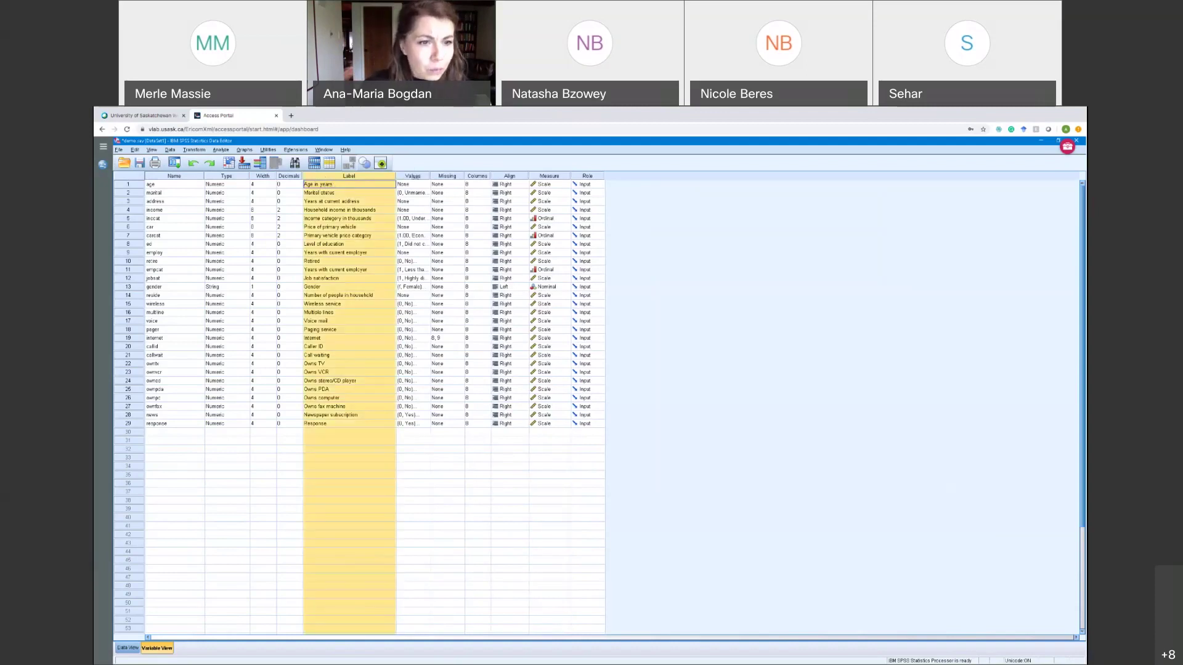
left_click(328, 423)
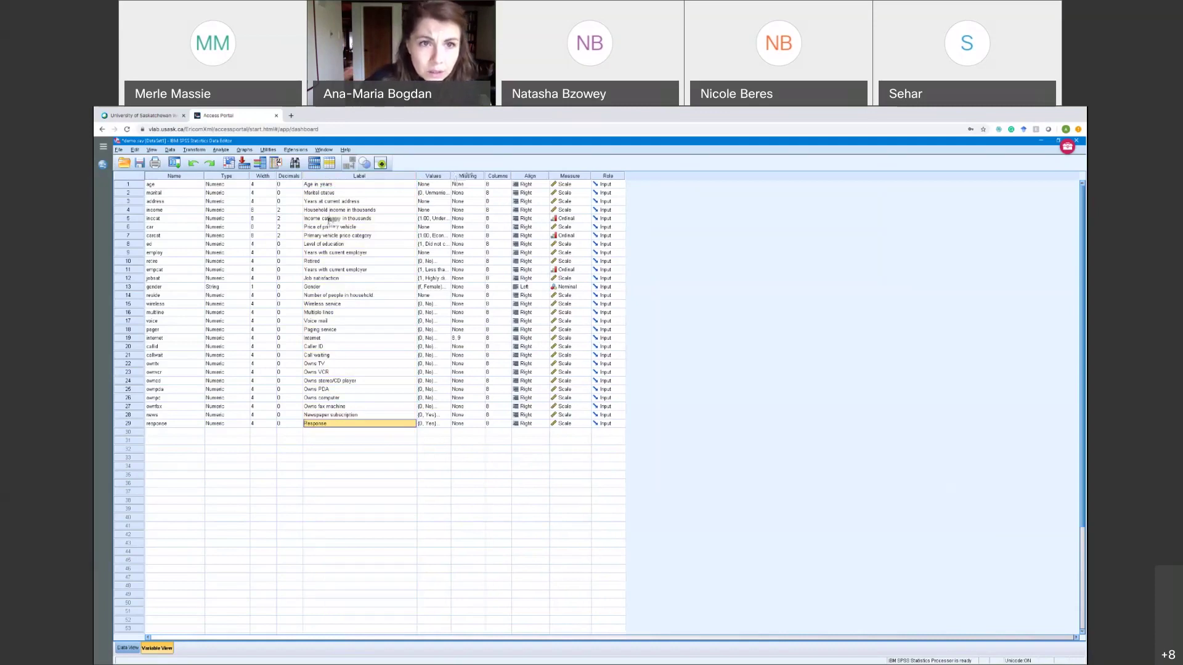
mouse_move(456, 175)
left_mouse_down()
mouse_move(492, 176)
mouse_move(468, 177)
left_mouse_up()
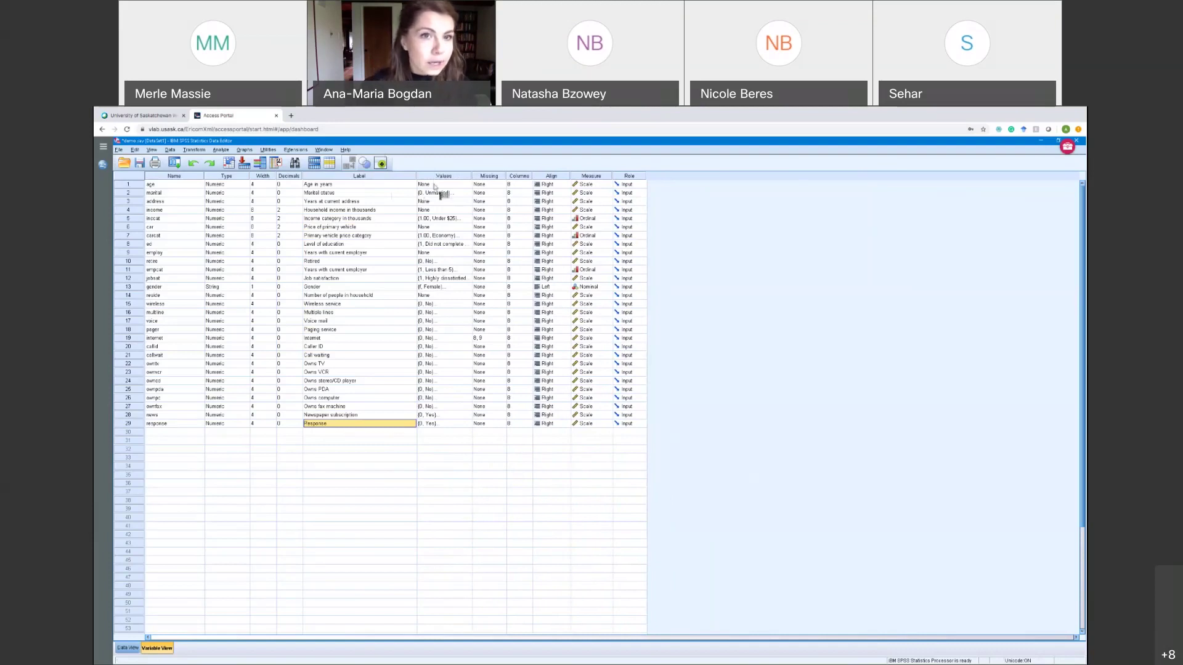
Check the Values setting of age, then open the value labels of marital and review the entries for 0 and 1.
left_click(452, 186)
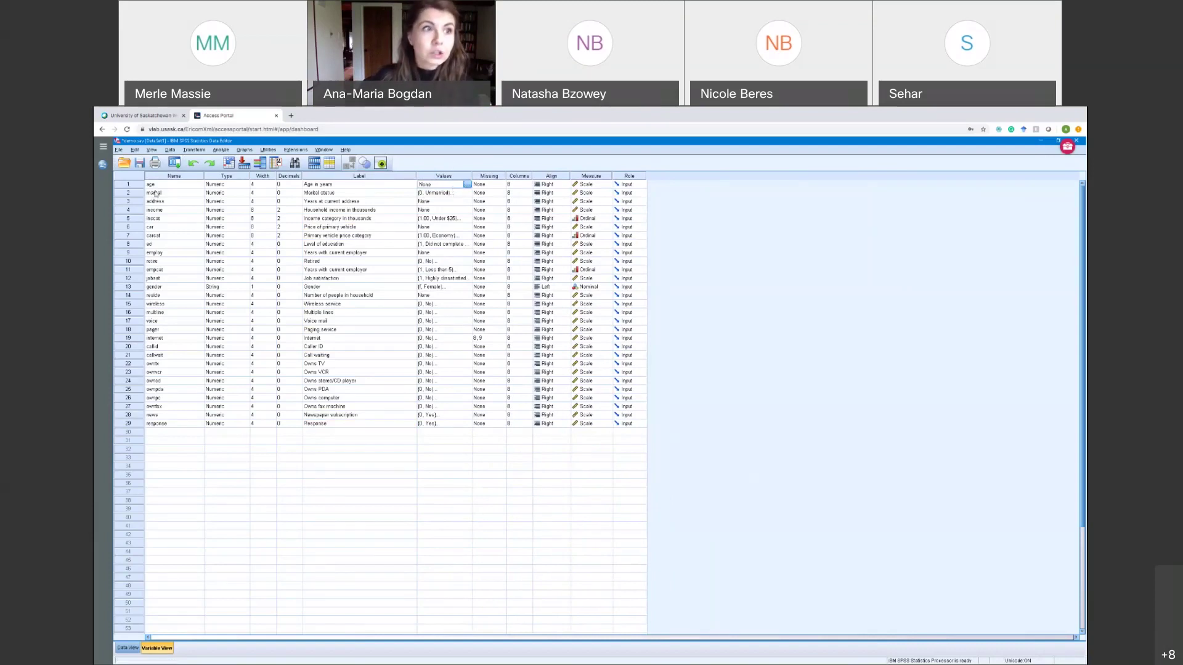
left_click(334, 195)
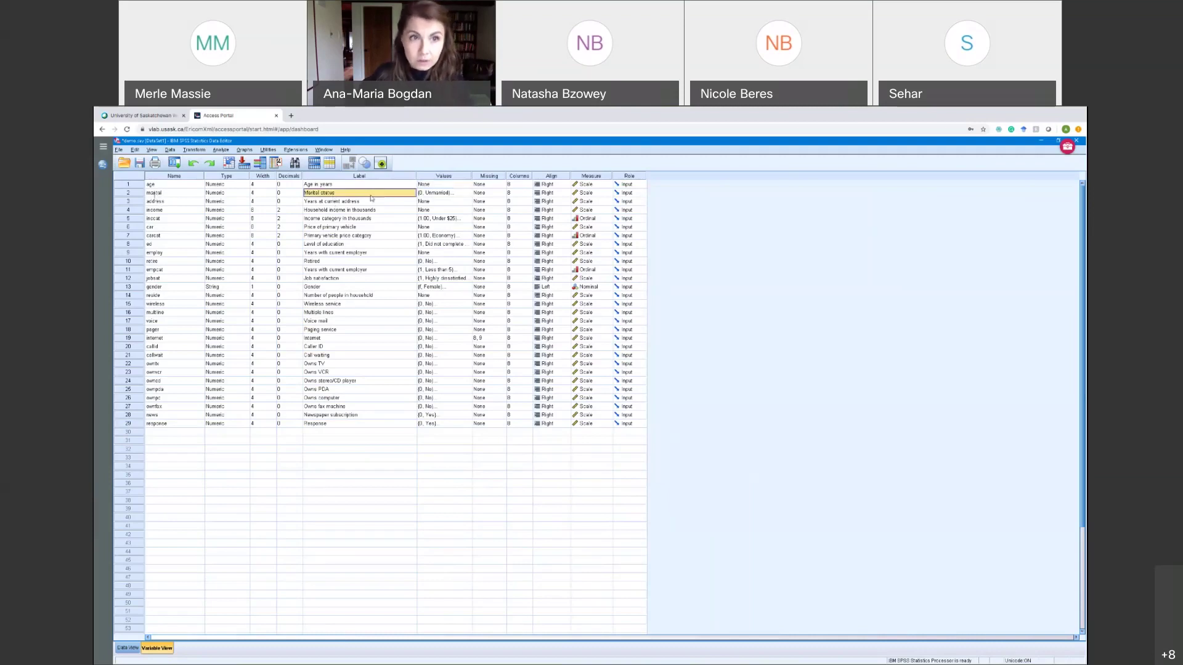
left_click(456, 195)
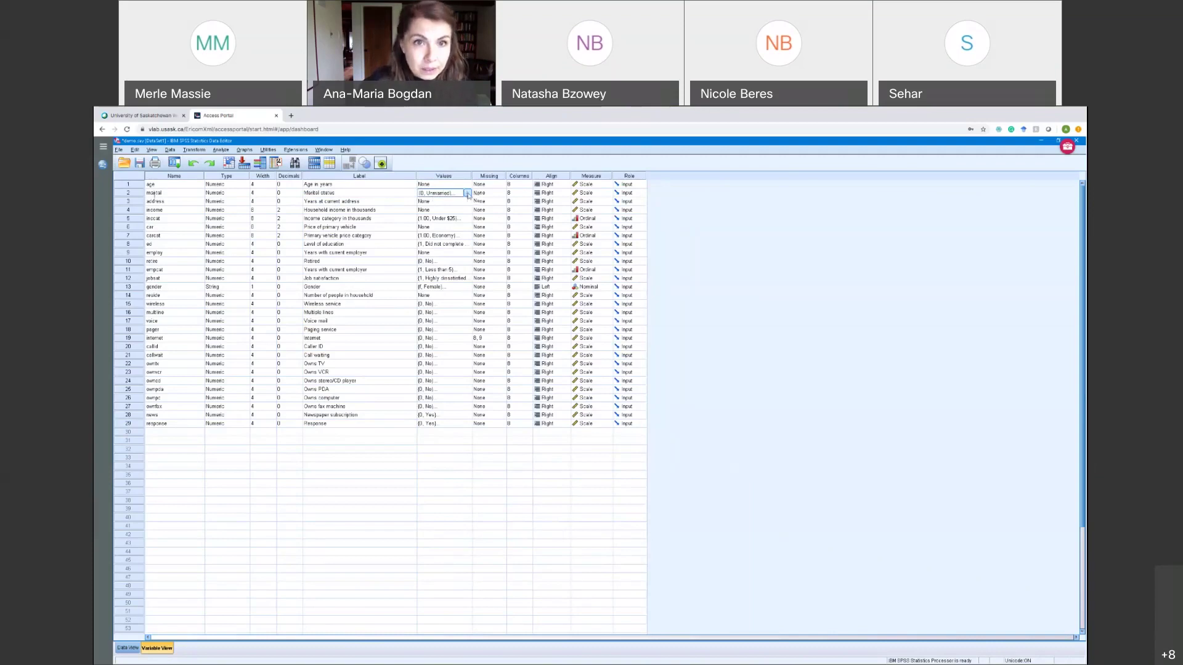
left_click(467, 194)
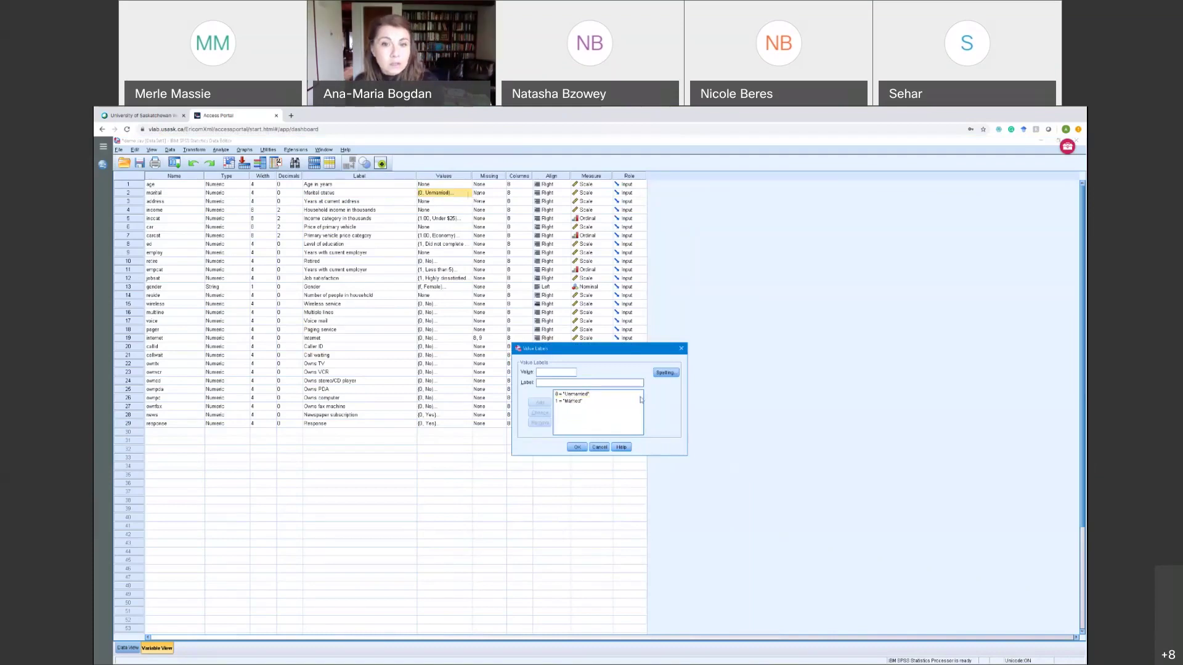
left_click(570, 395)
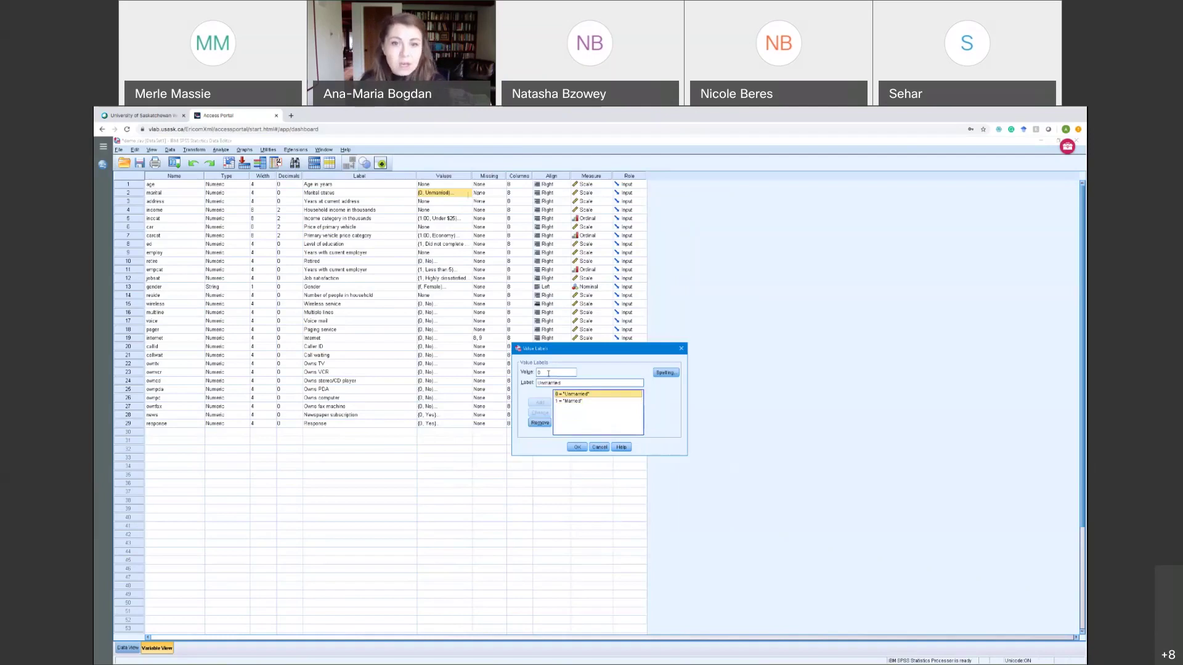
left_click(592, 402)
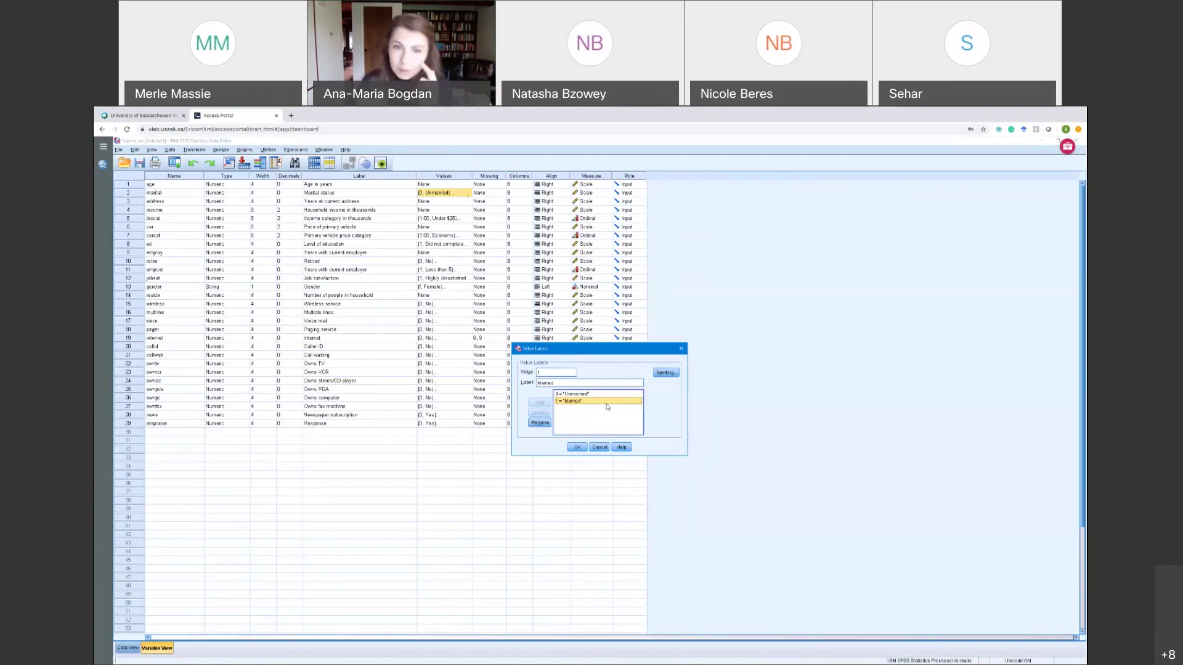
Change the label of value 0 for the marital variable to lowercase "unmarried".
left_click(569, 395)
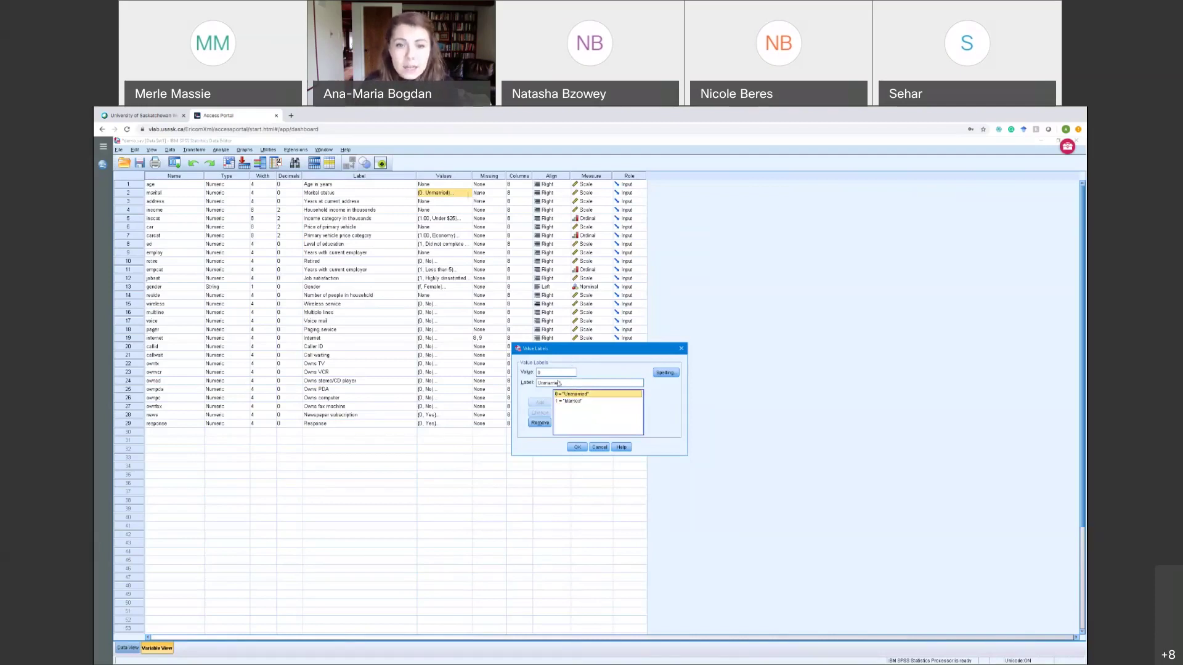
left_click_drag(562, 382, 535, 381)
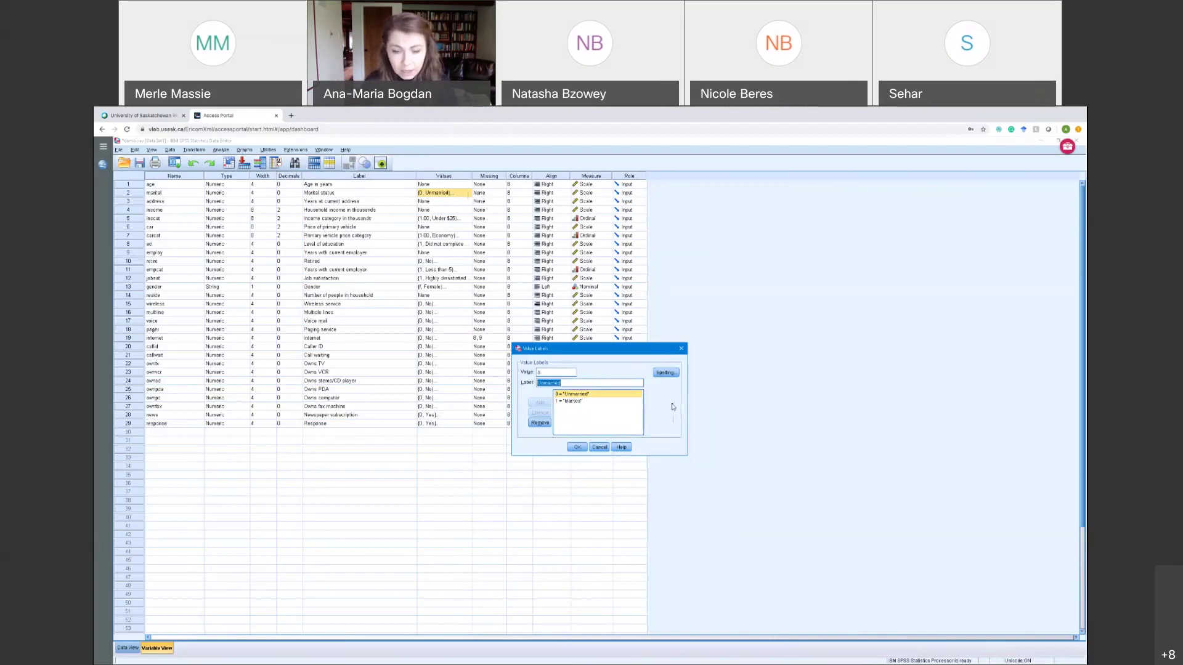
type("u")
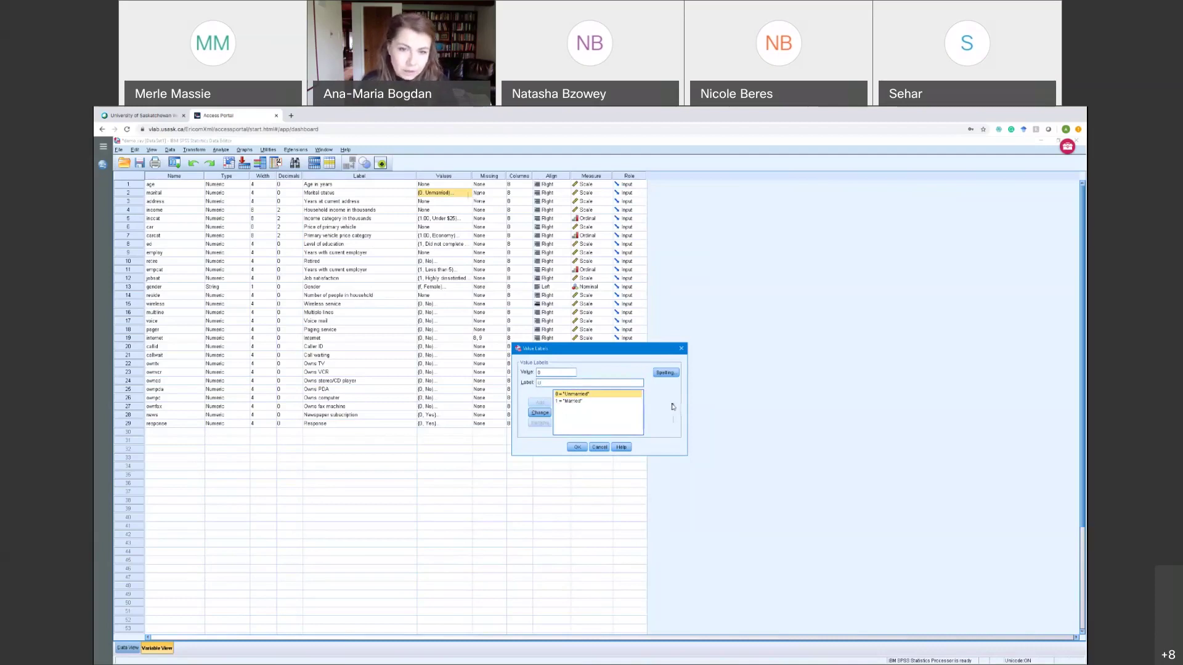
key("BackSpace")
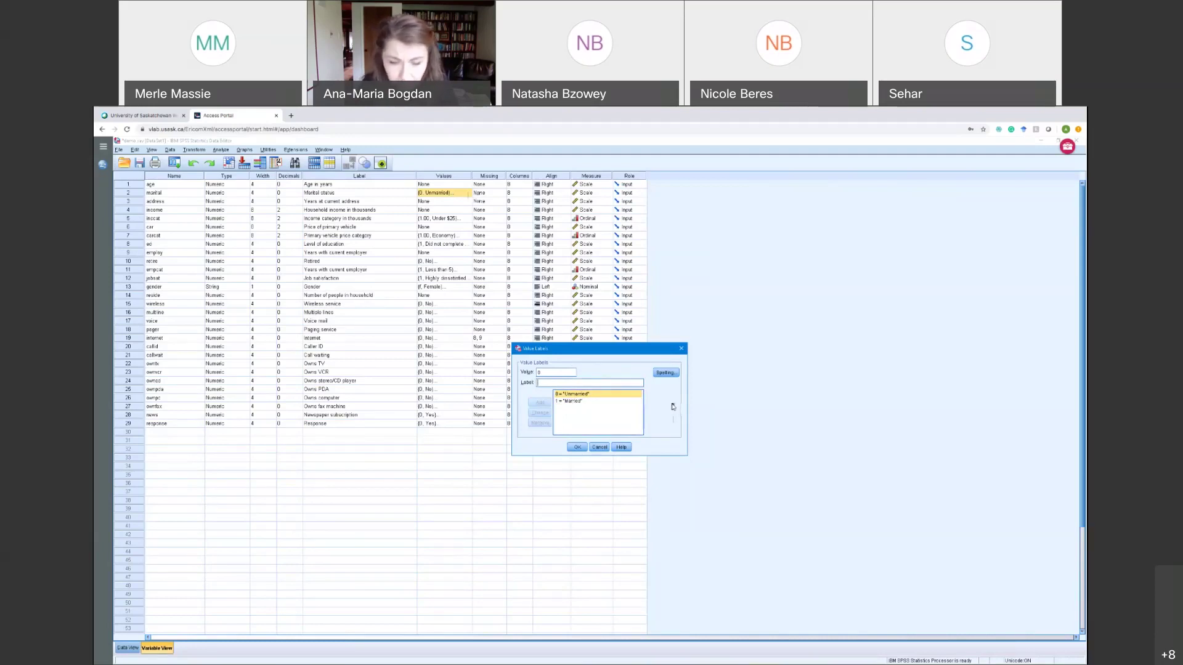
type("un")
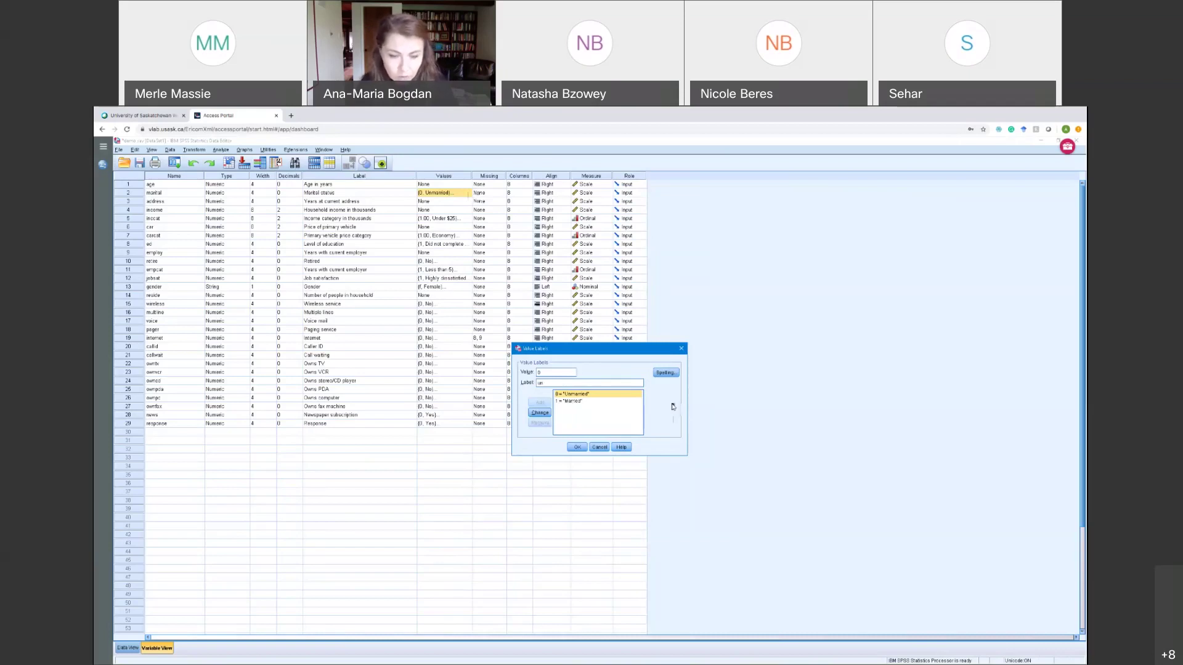
type("married")
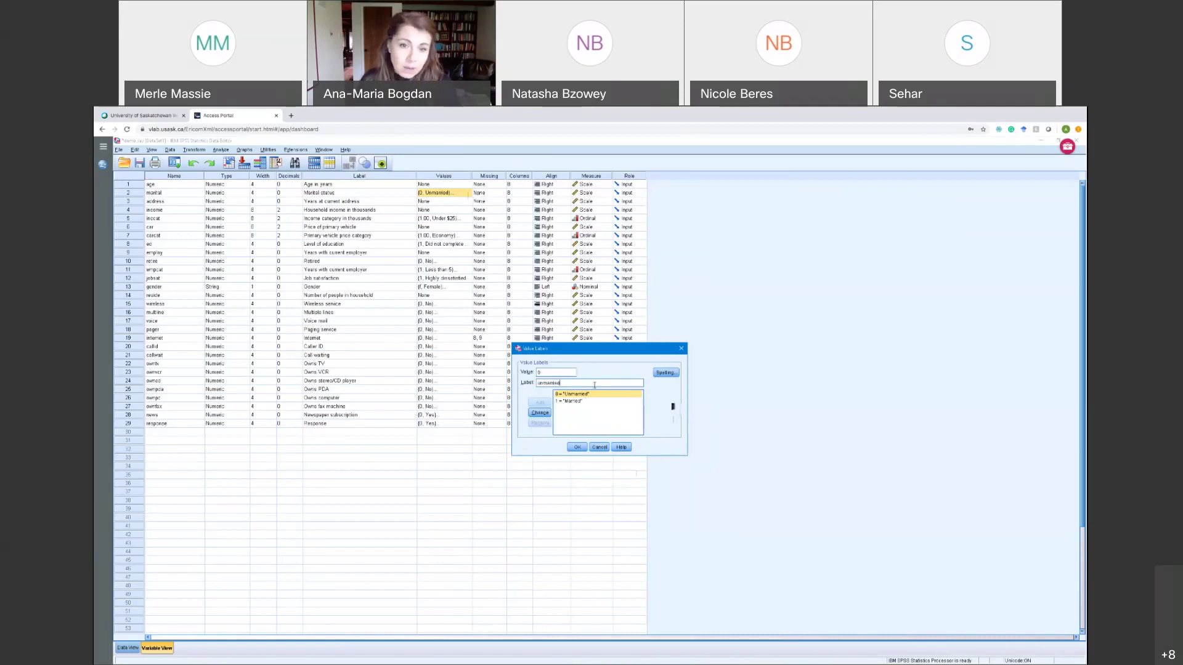
left_click(540, 412)
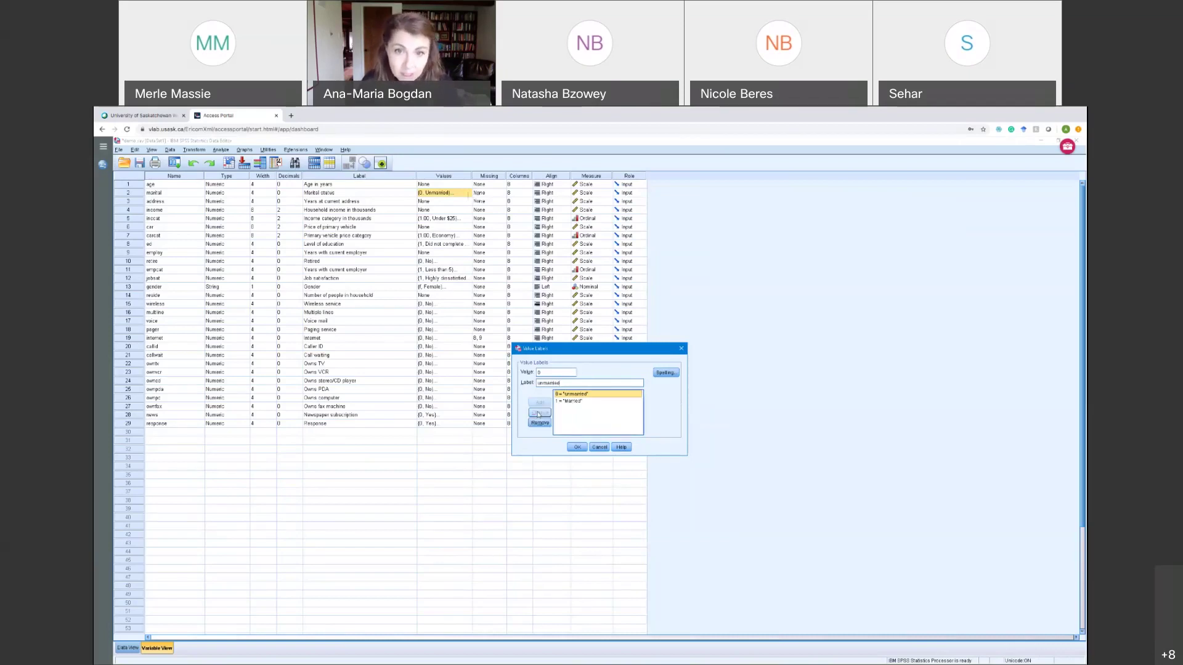
Change the label of value 1 to lowercase "married" and accept the marital variable's value labels.
left_click(574, 401)
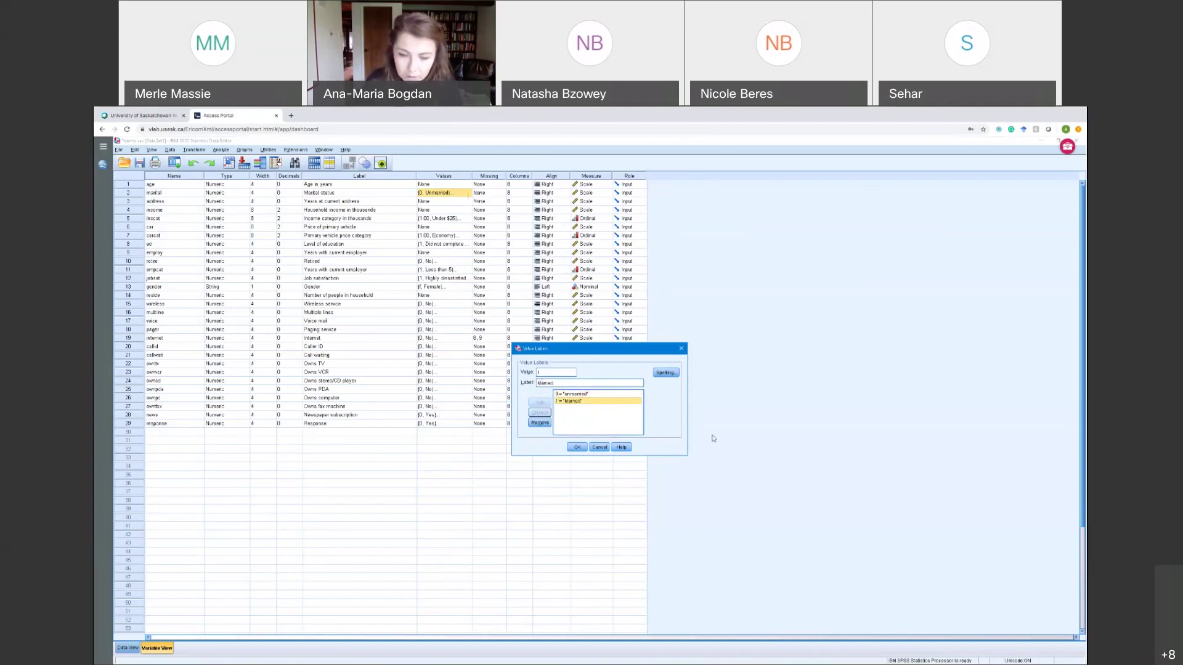
type("married")
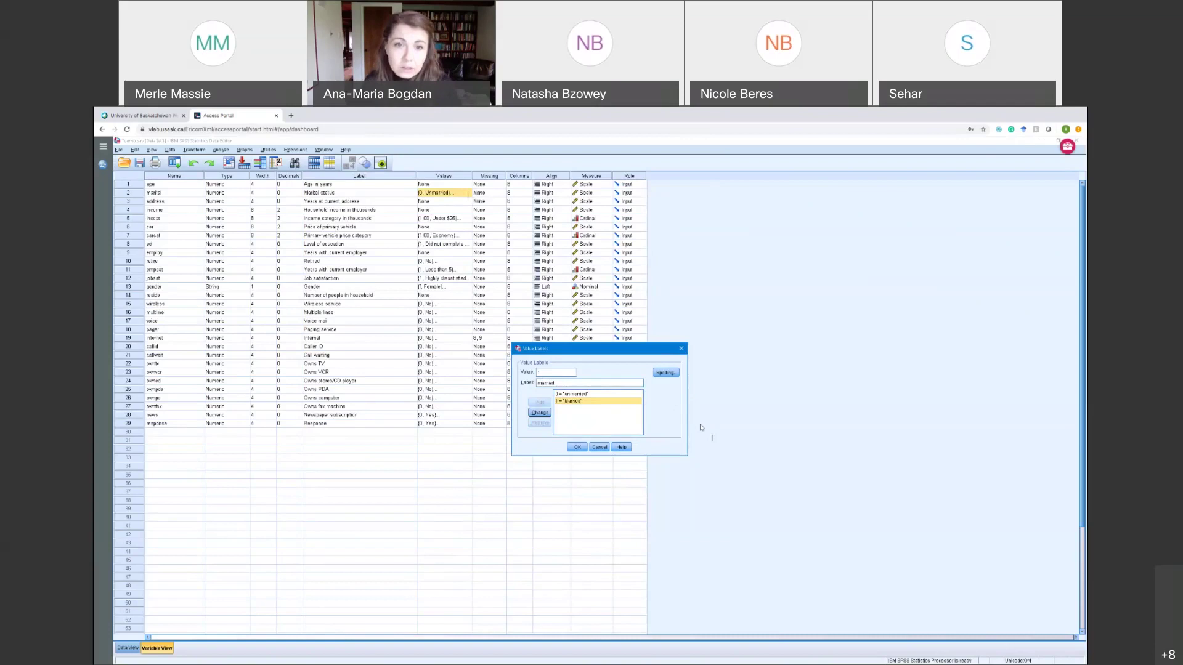
left_click(540, 413)
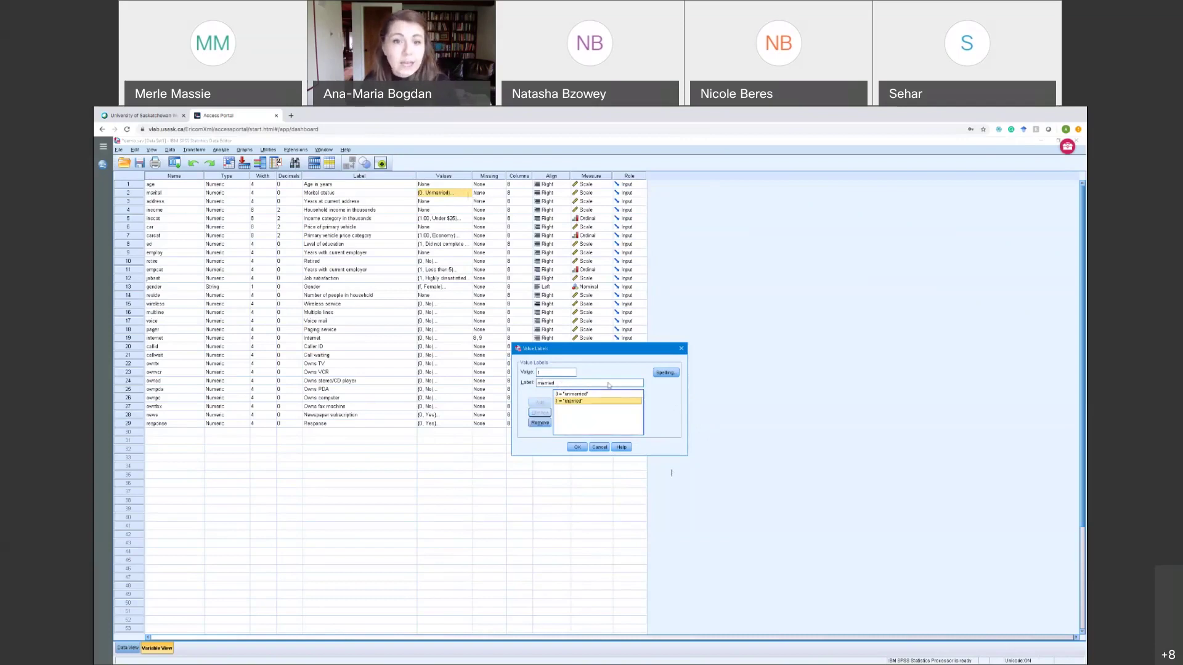
left_click(577, 447)
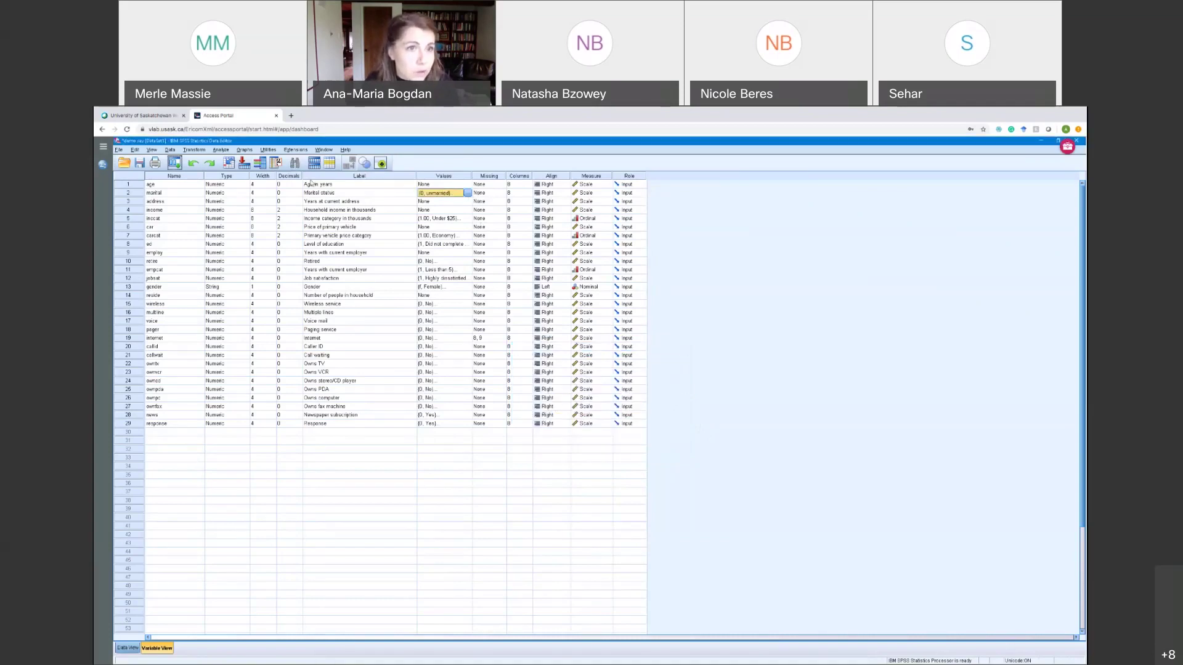
Return to the data values and toggle the value labels off and on again to compare codes with labels.
key("ctrl+t")
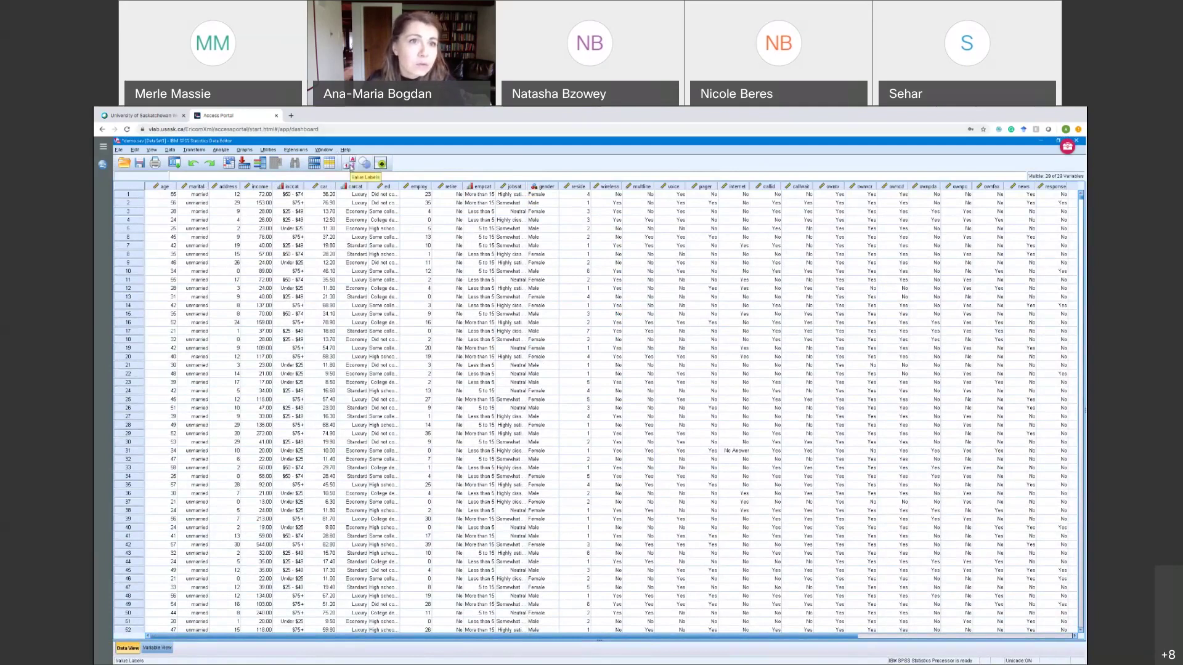
left_click(350, 165)
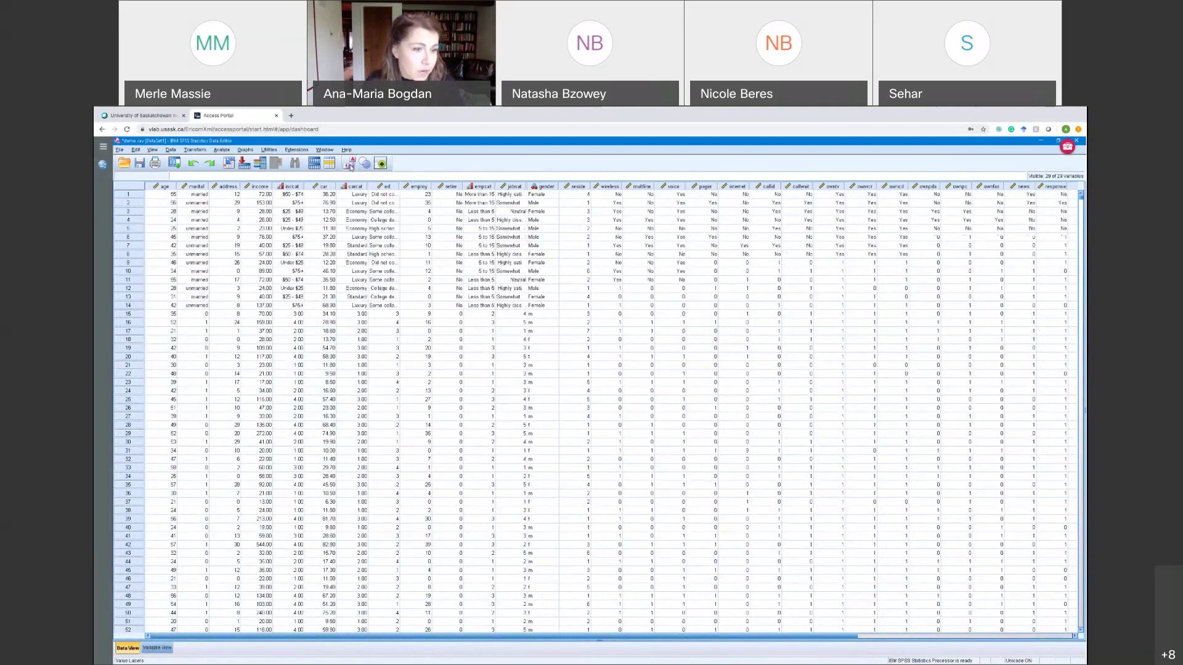
left_click(350, 165)
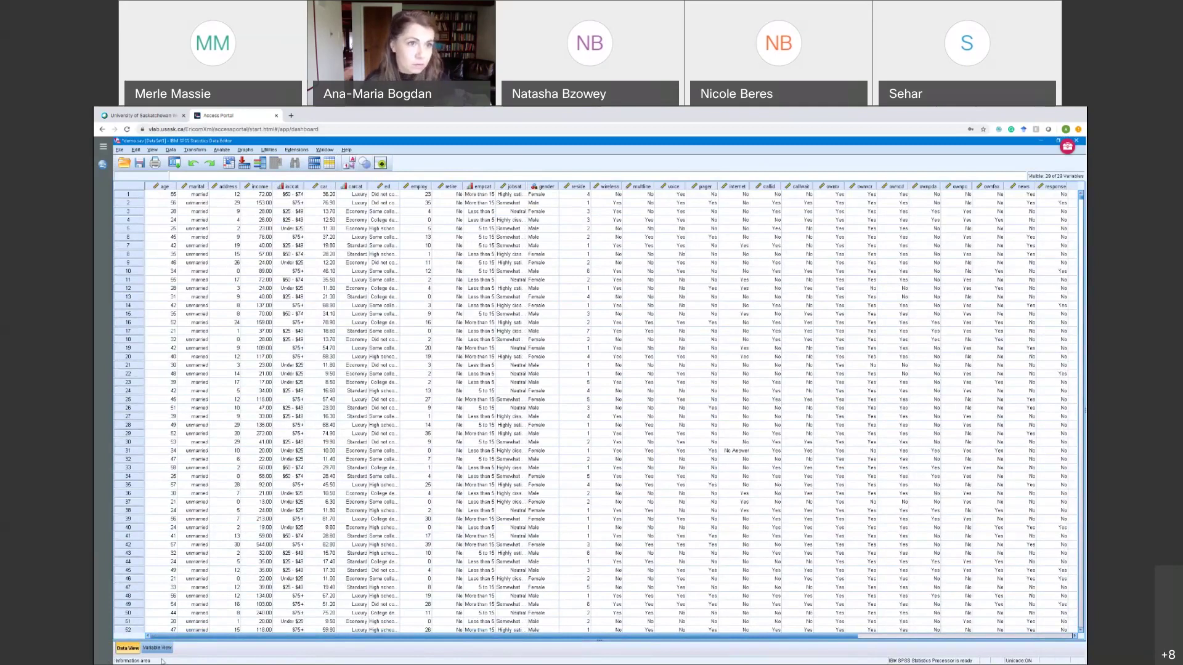
mouse_move(232, 109)
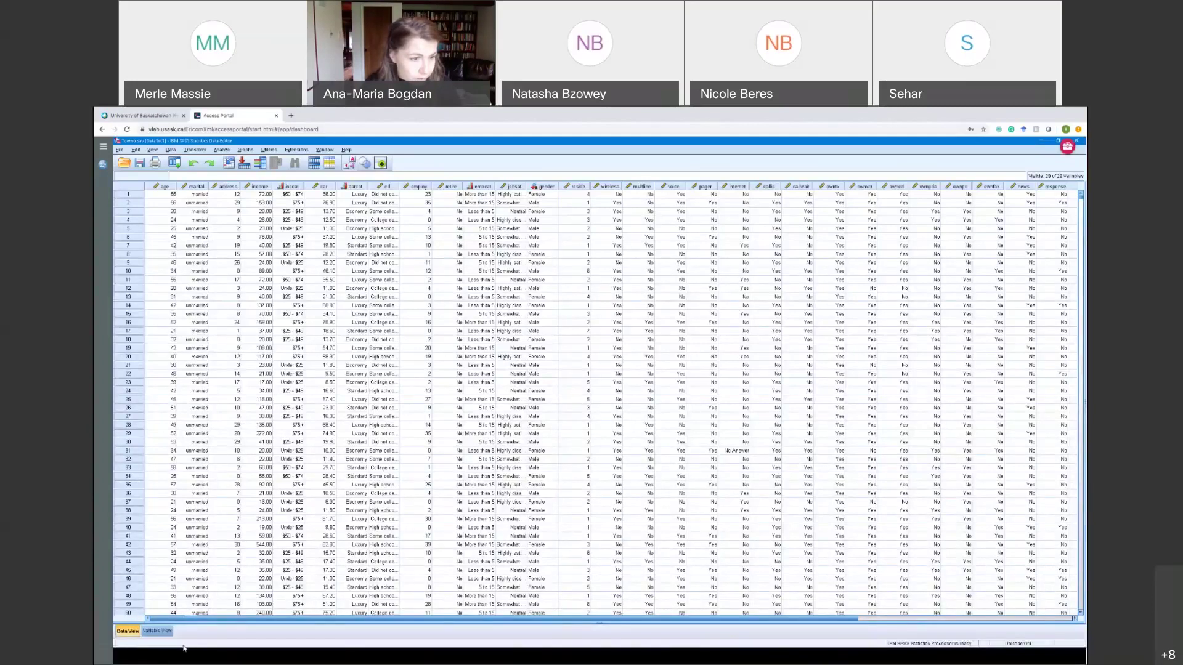
Open the value labels of the income category variable and review the entries for values 2, 3 and 4.
left_click(157, 648)
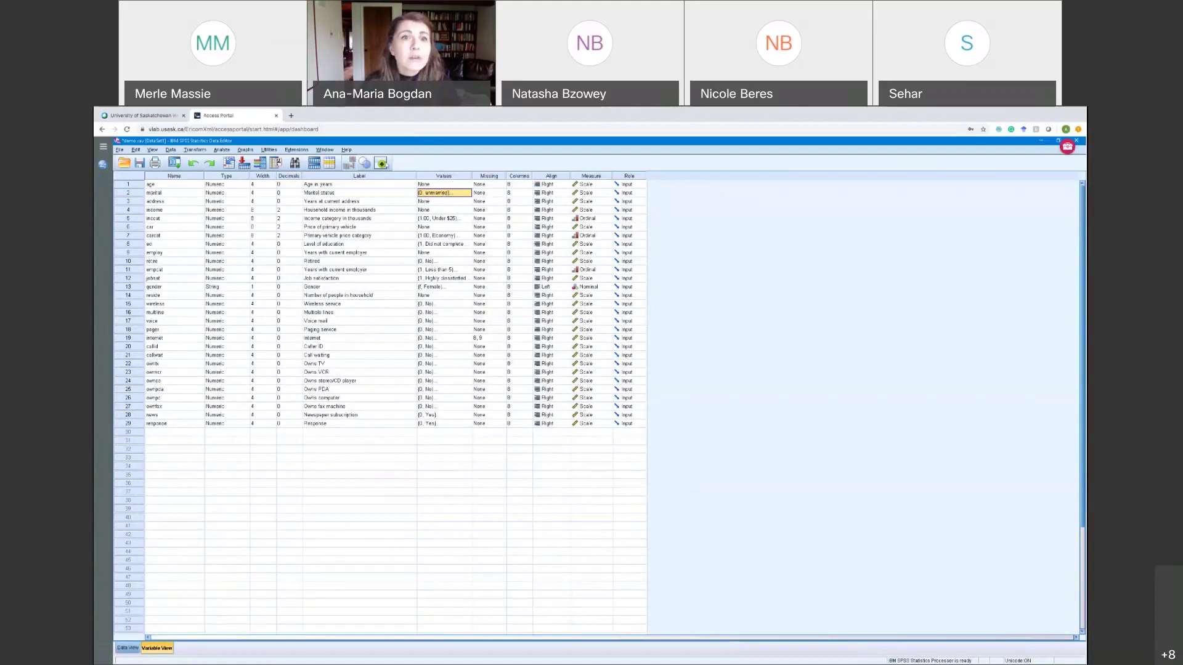
left_click(438, 220)
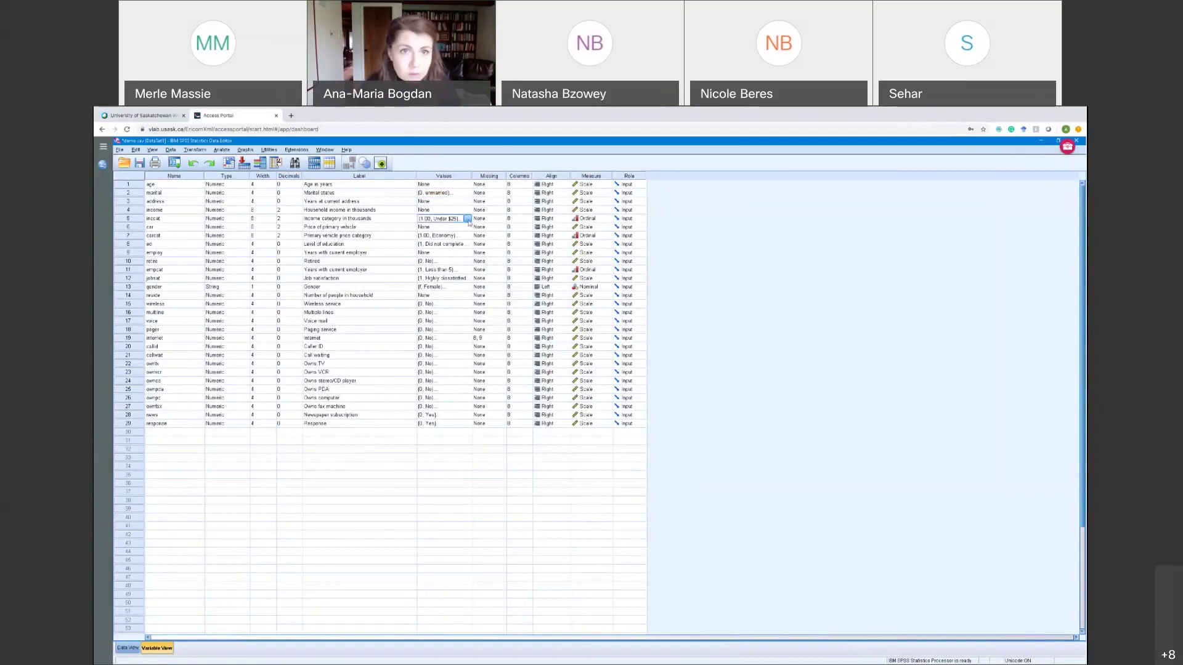
left_click(467, 219)
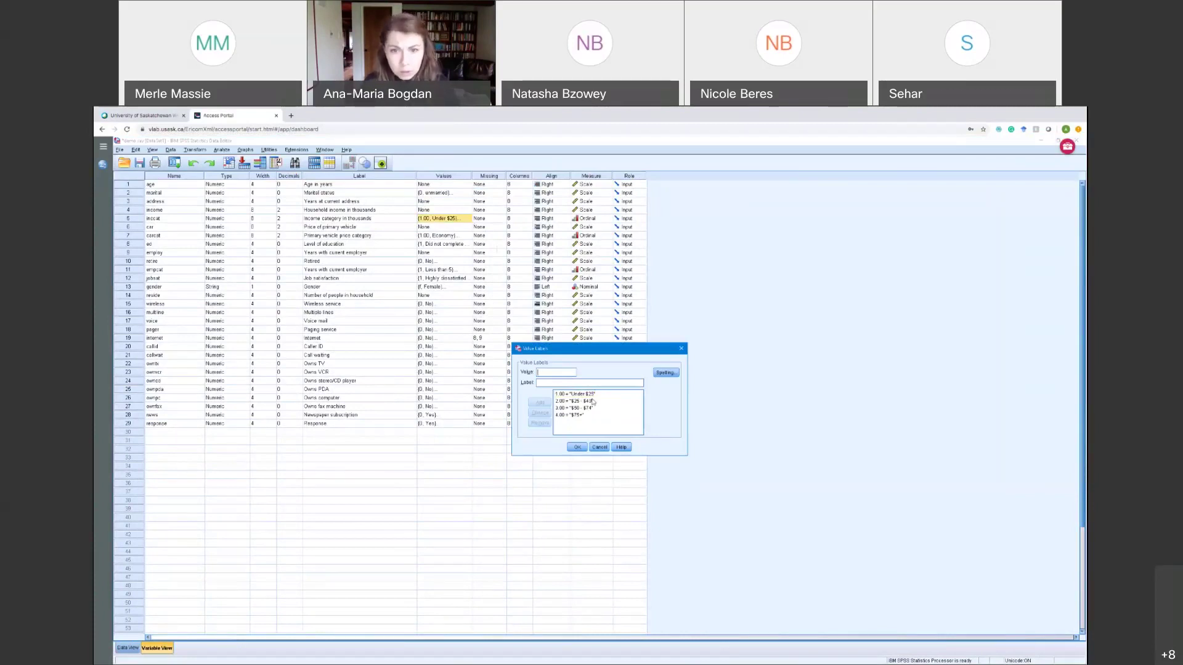
left_click(568, 403)
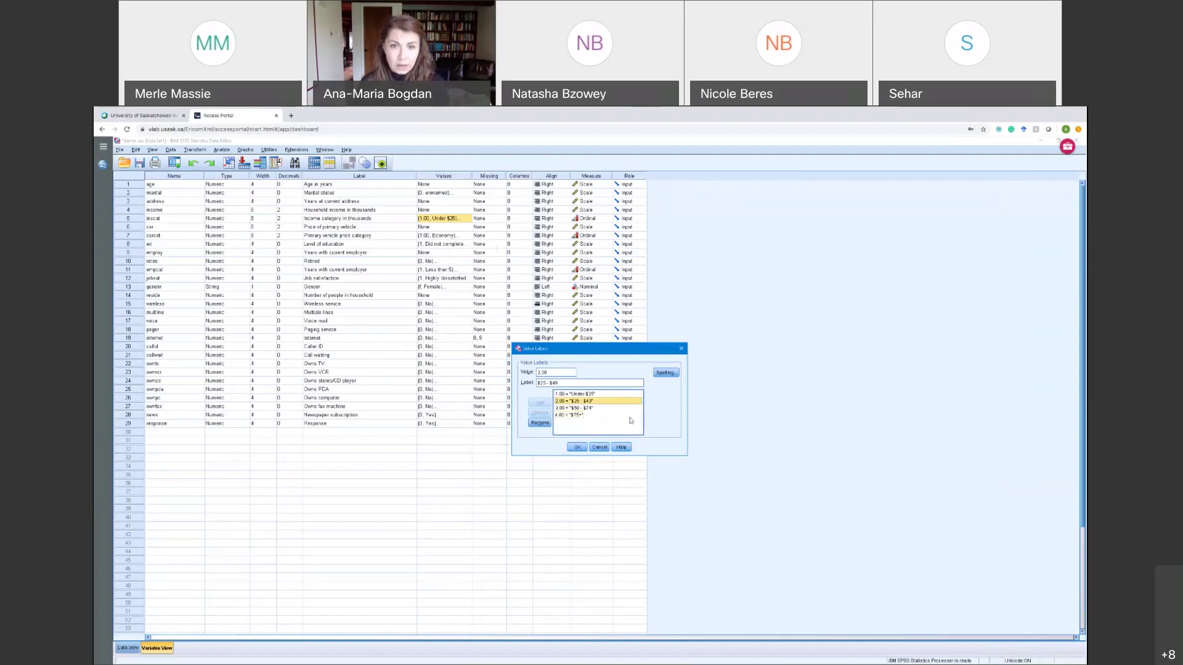
left_click(609, 409)
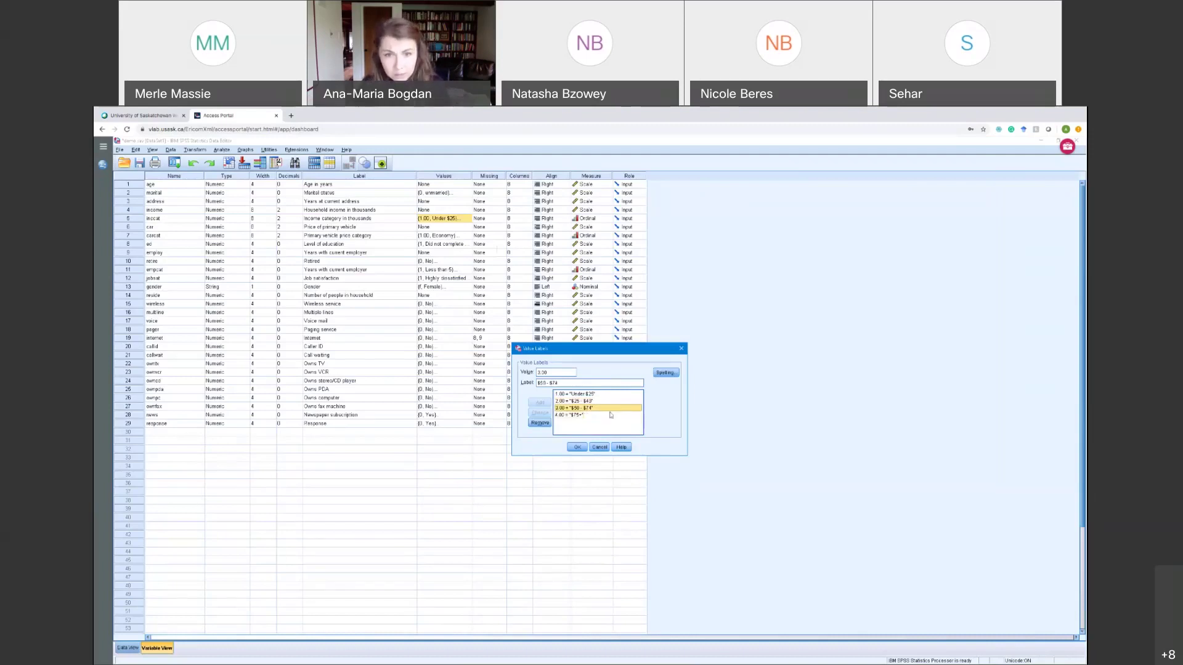
left_click(611, 416)
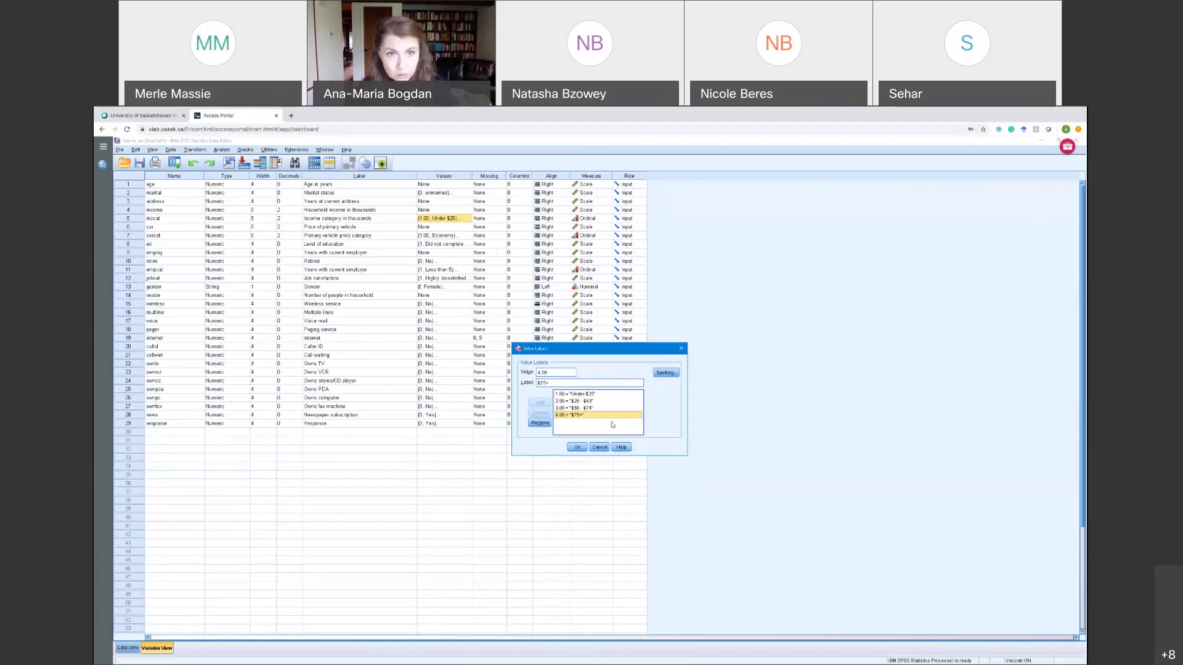
Close the income category's value labels and highlight the Values property across all variables.
left_click(577, 448)
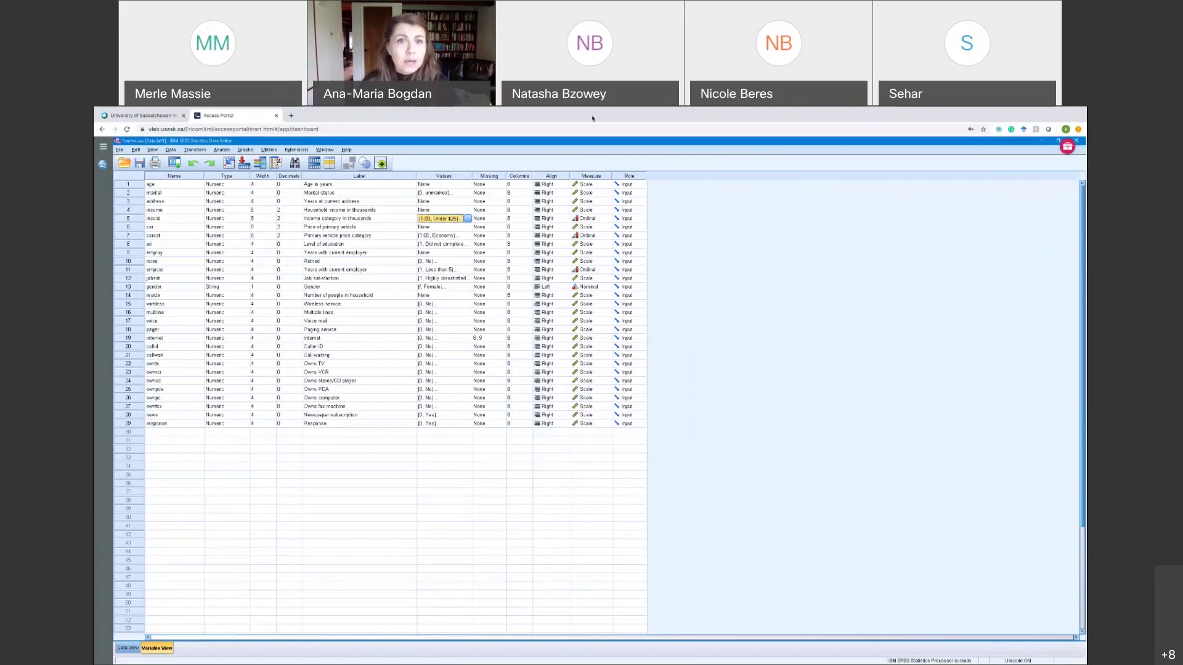
left_click(461, 183)
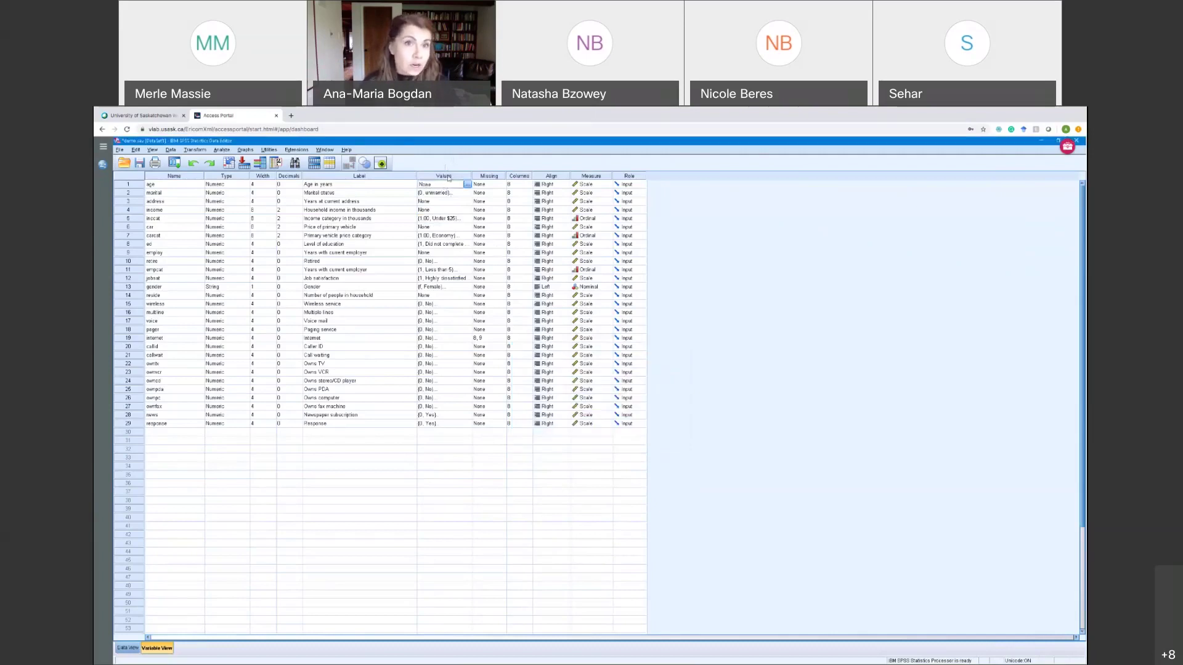
left_click(448, 176)
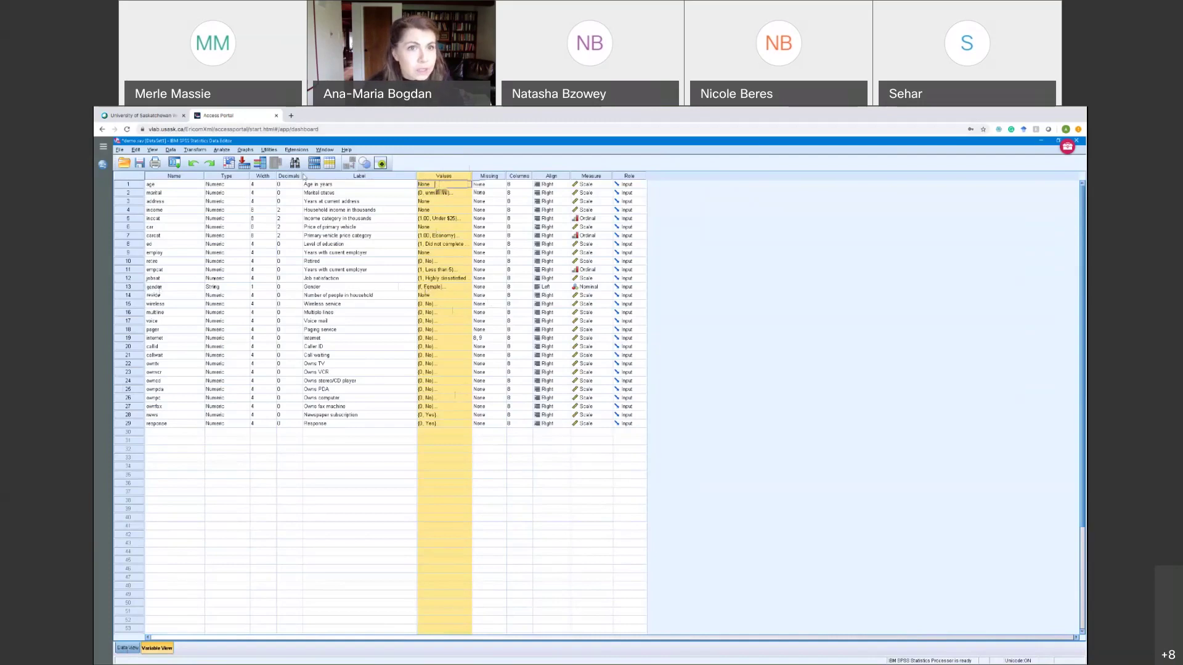
Return to the data values and switch the value labels off to display the numeric codes.
left_click(127, 649)
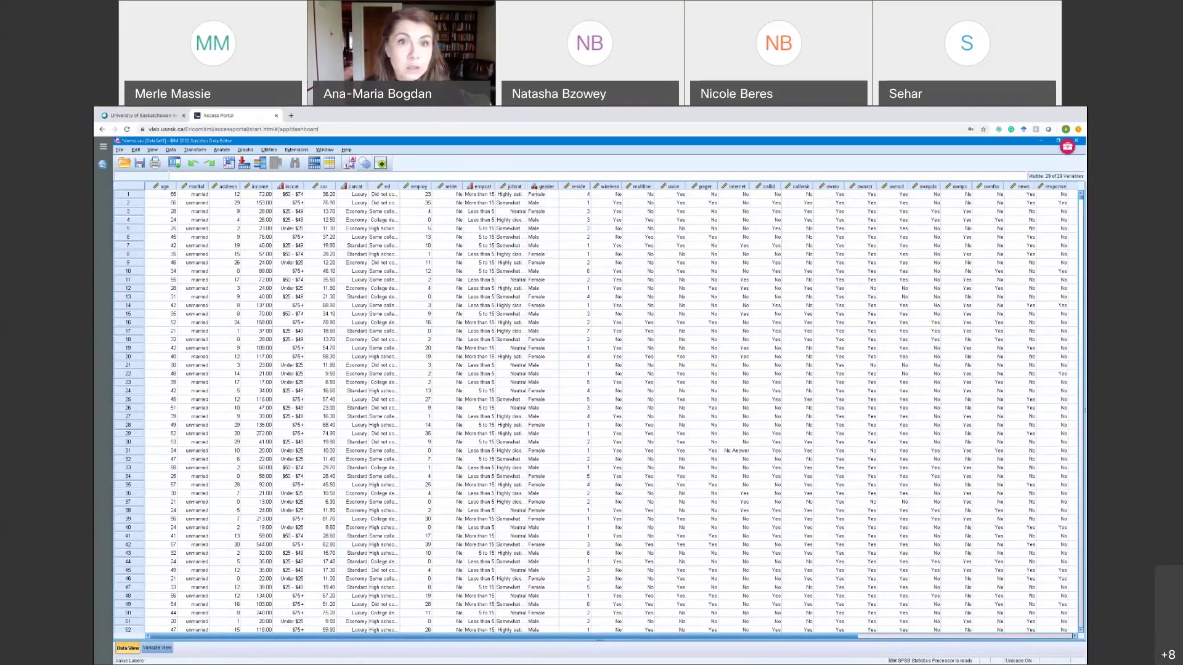
left_click(349, 163)
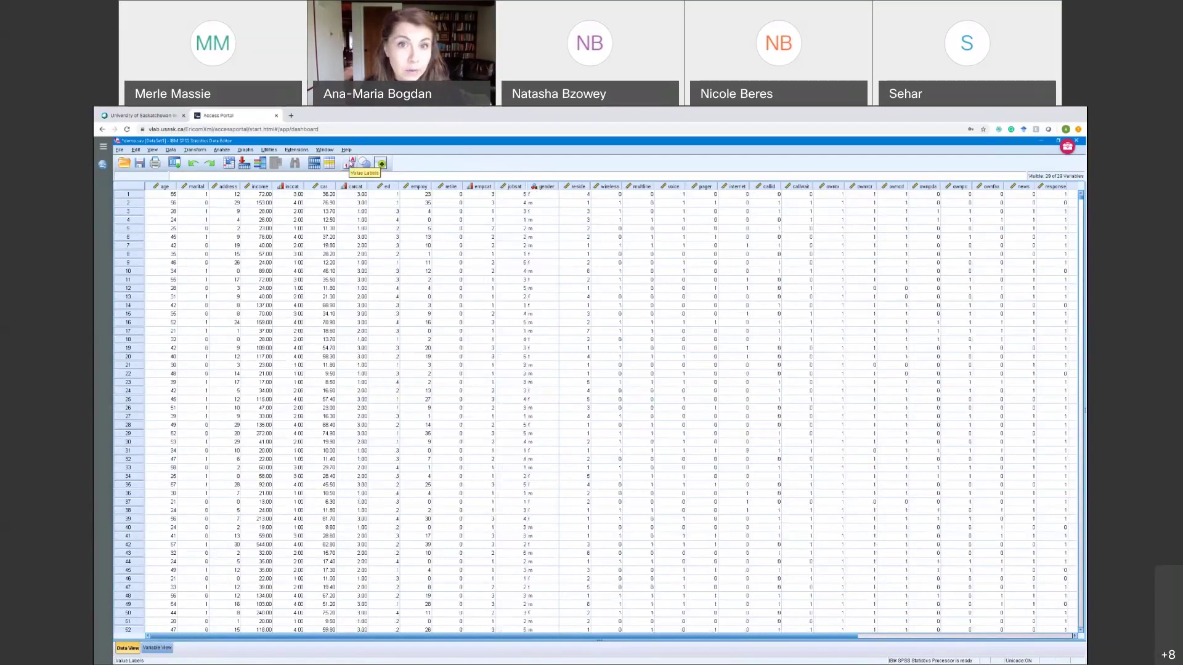
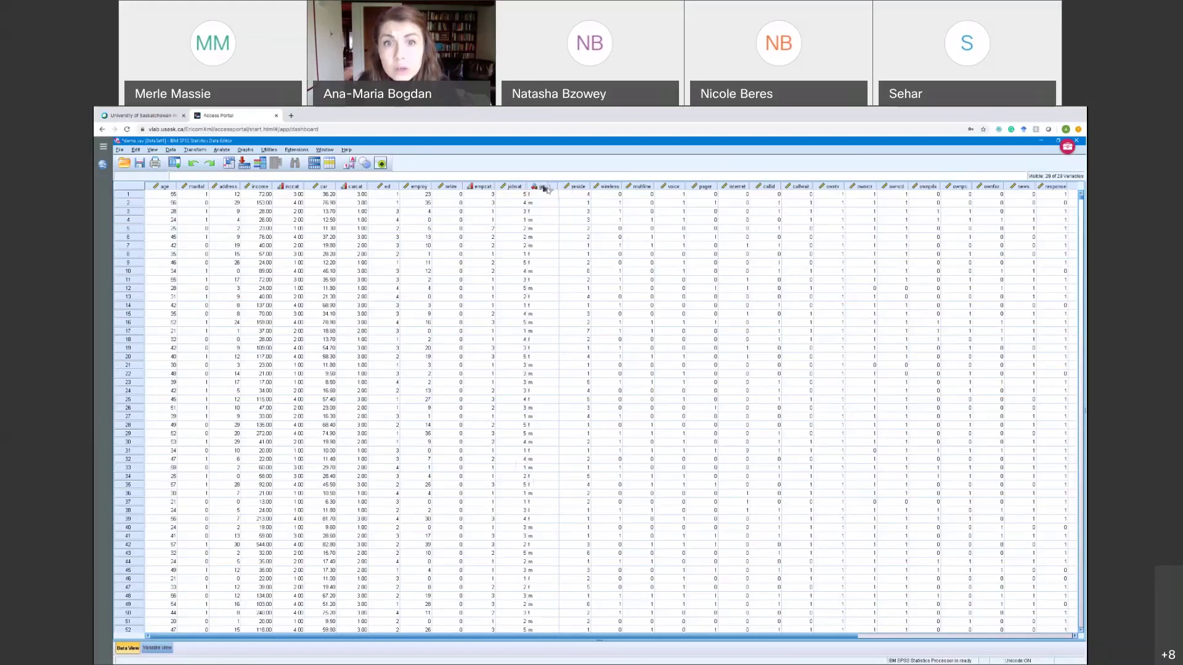
mouse_move(549, 188)
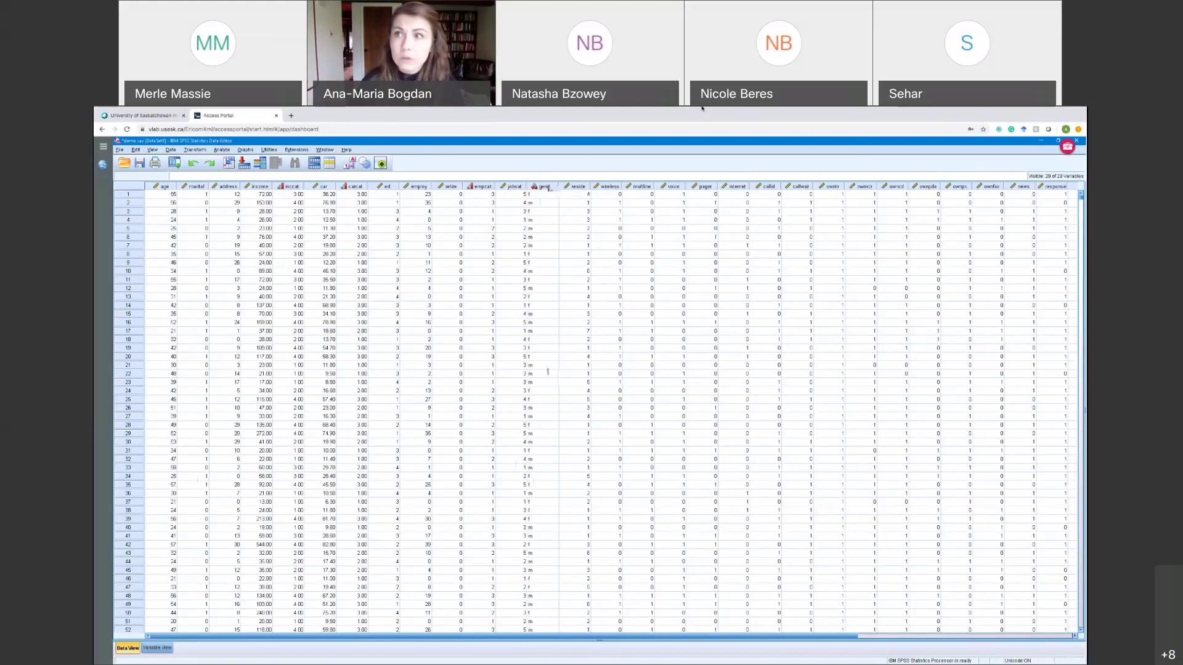
Go back to the variable properties and view the missing values settings of the age variable.
left_click(148, 648)
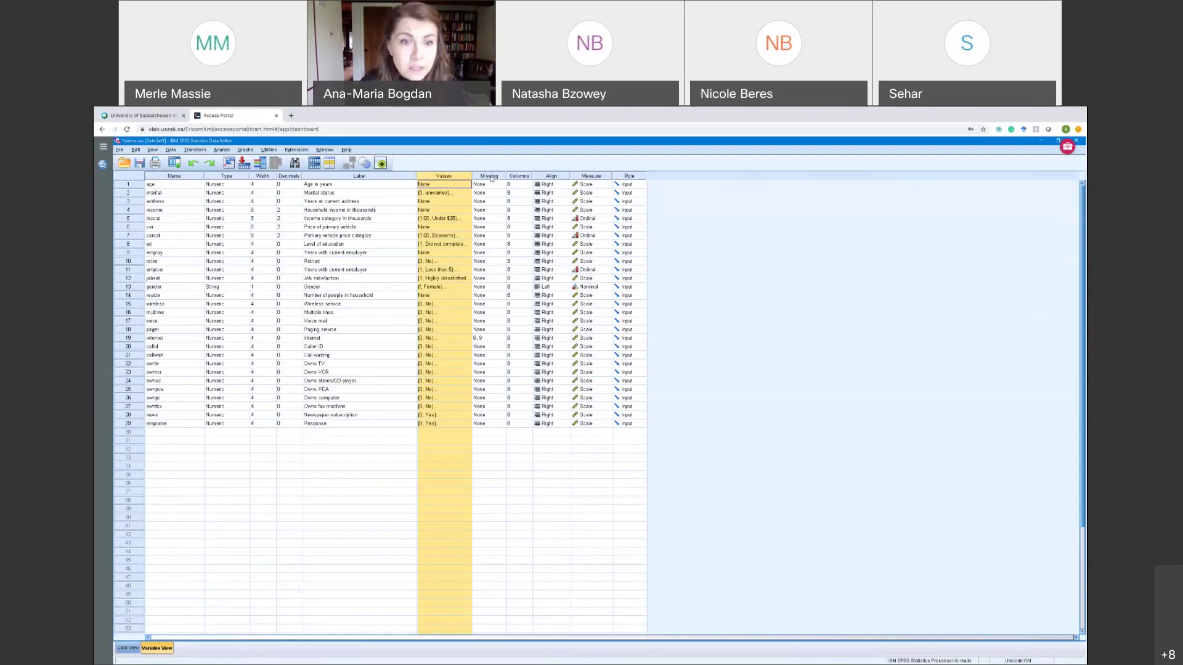
left_click(491, 178)
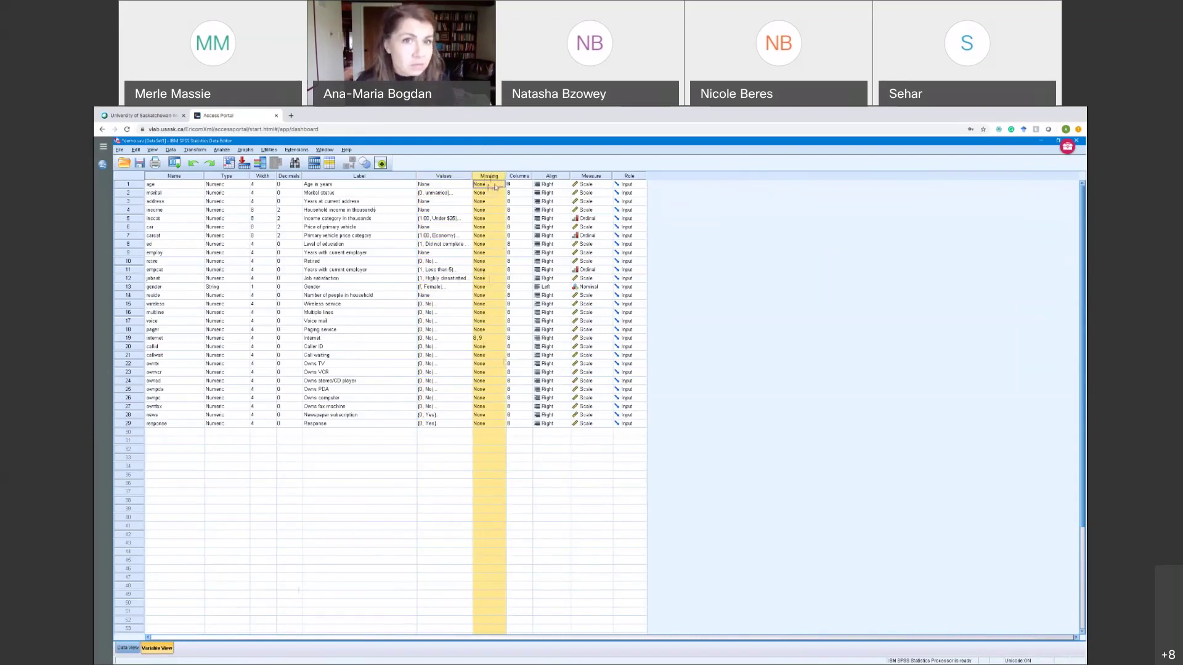
left_click(495, 186)
left_click(502, 185)
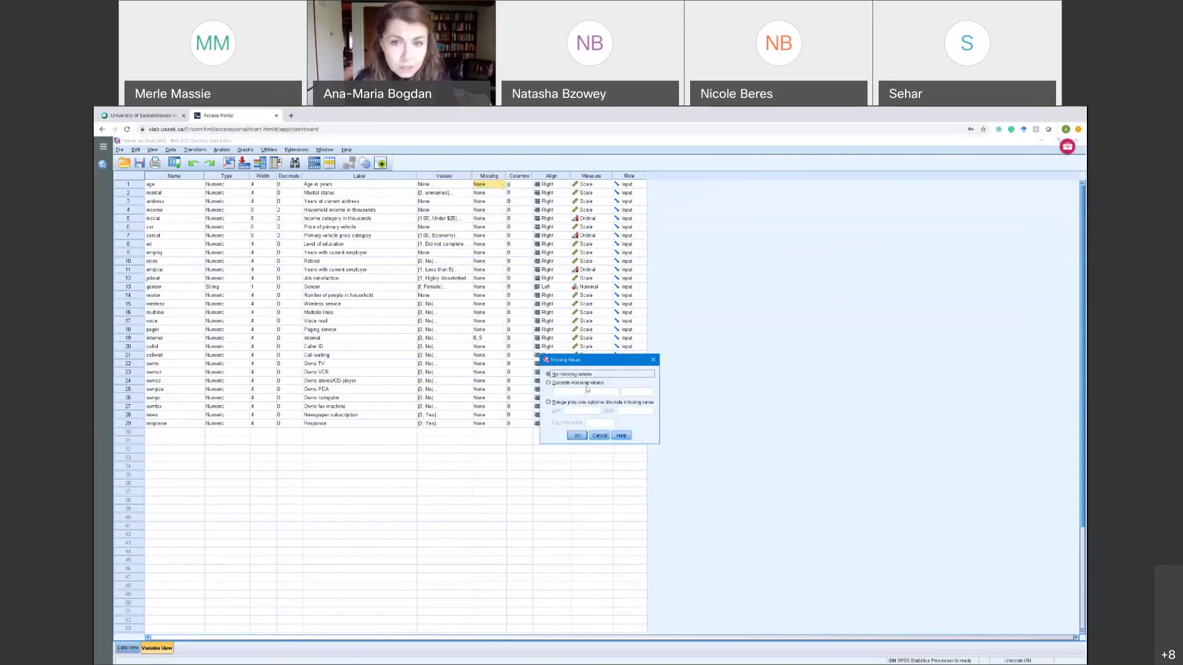
left_click(653, 360)
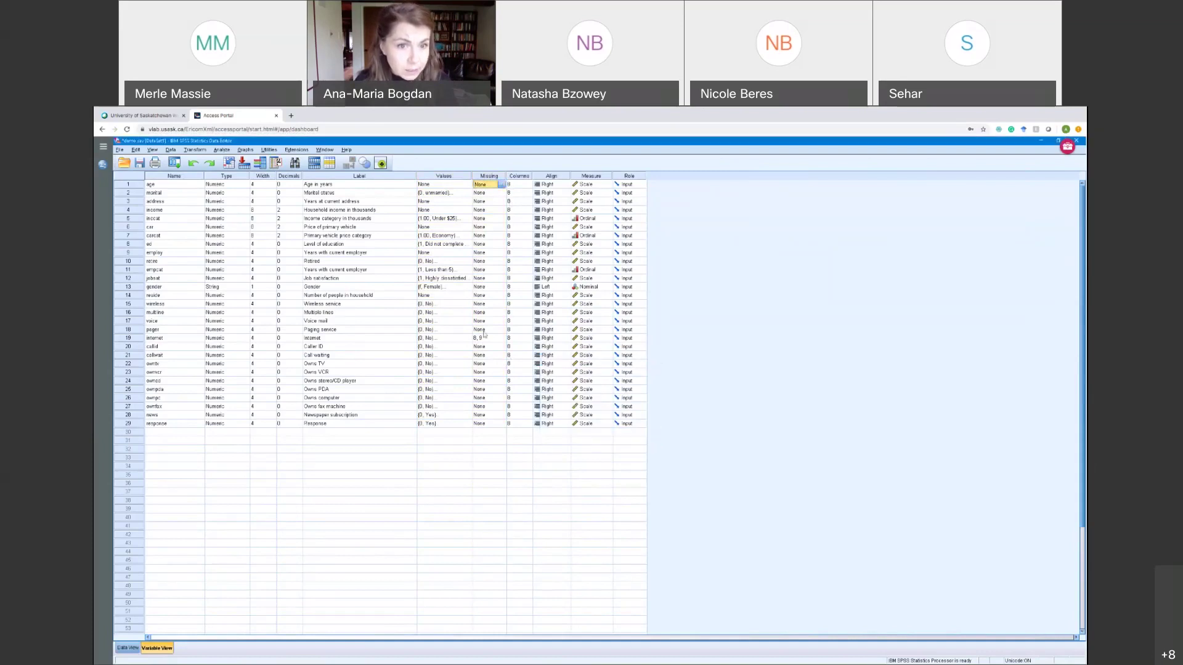
Inspect the discrete missing values defined for the internet variable and close the settings.
left_click(487, 338)
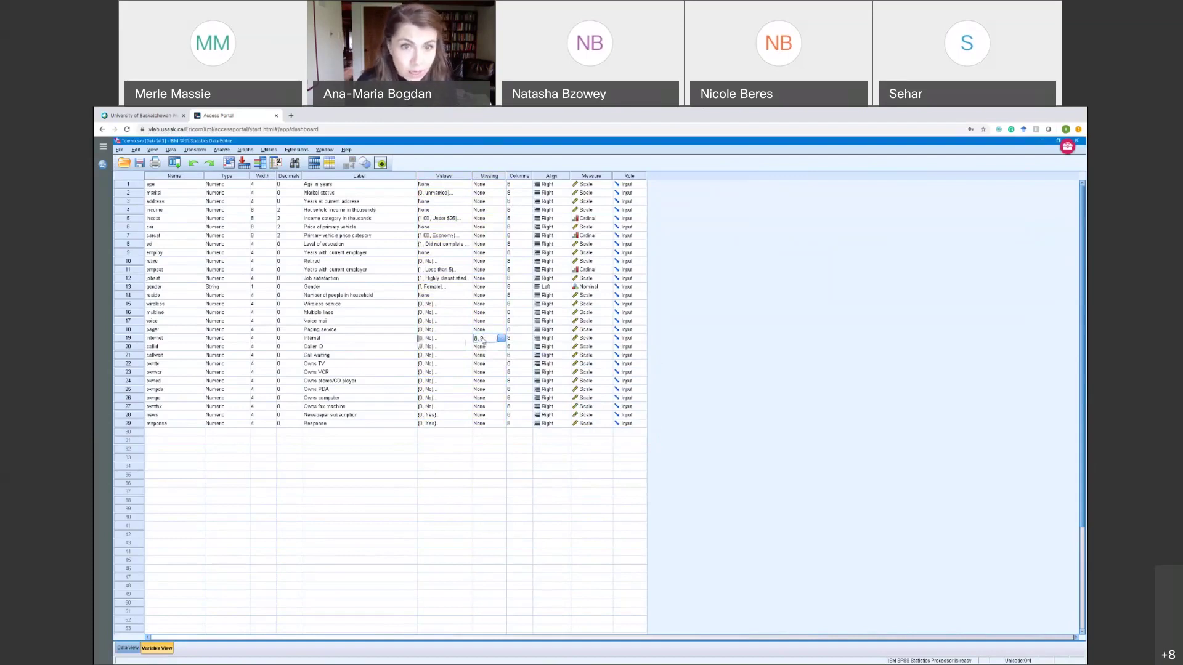
left_click(502, 339)
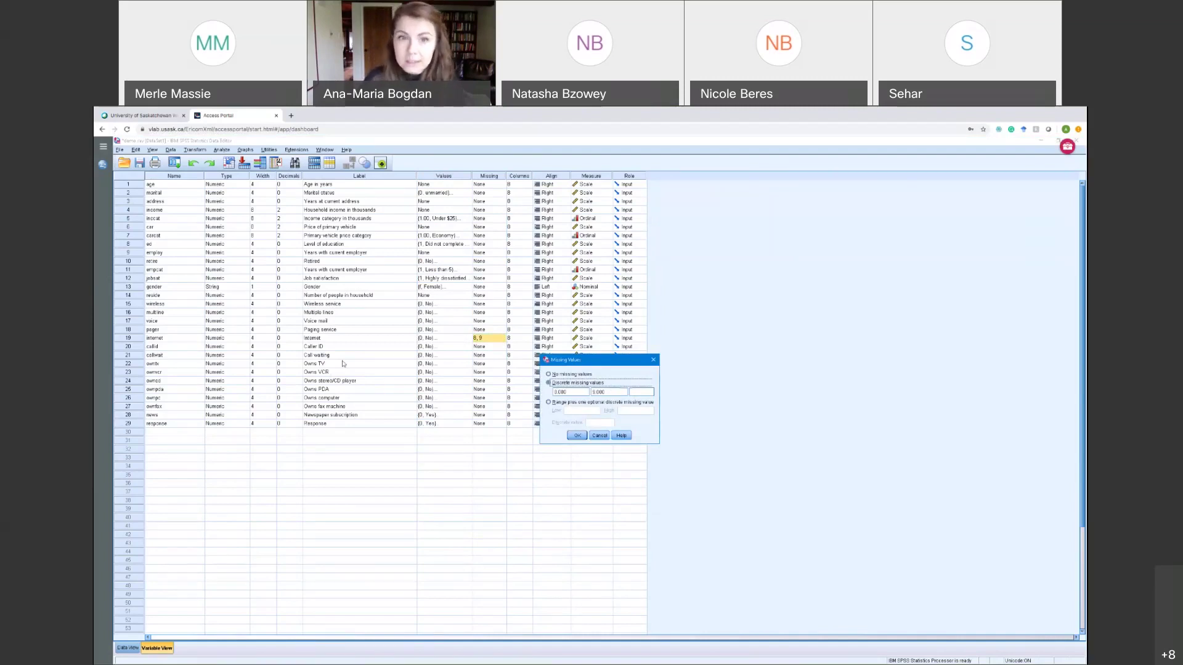
left_click(654, 360)
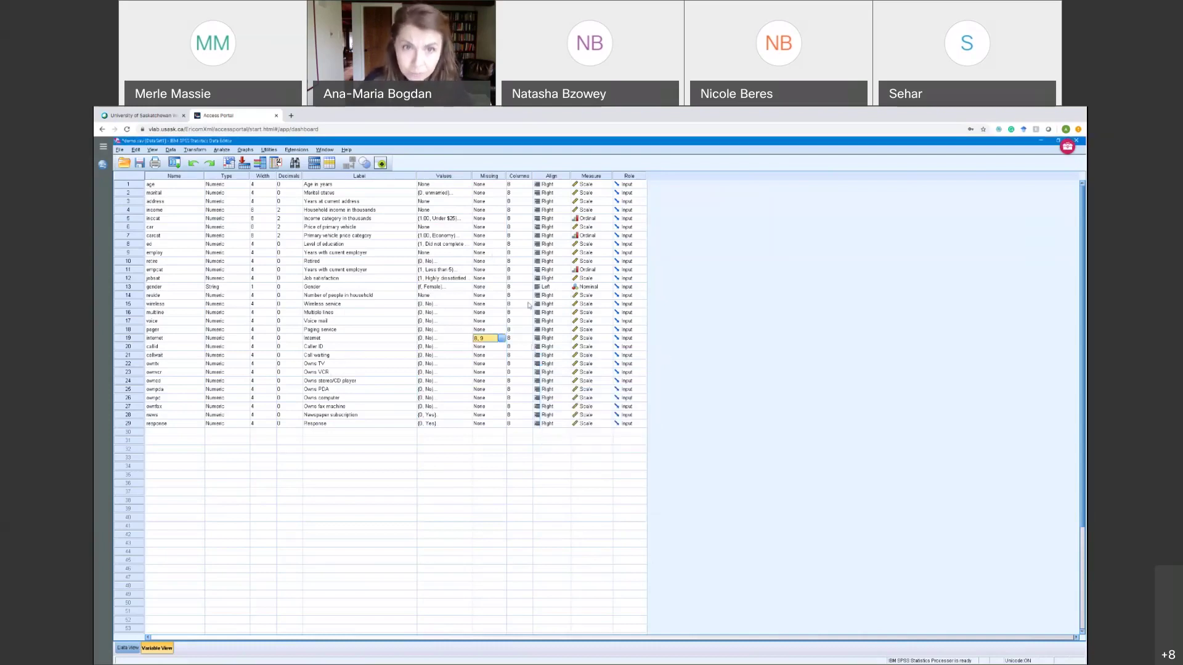
Review the Columns and Align properties of the variables, glancing at the data values in between.
left_click(524, 177)
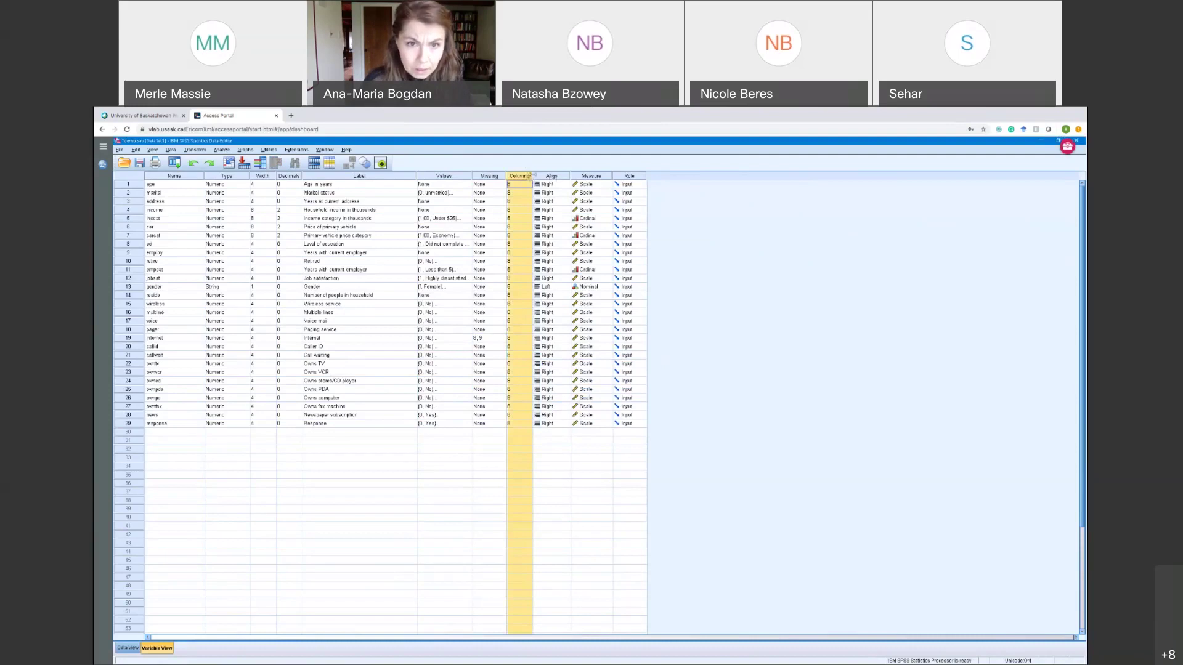
left_click(123, 649)
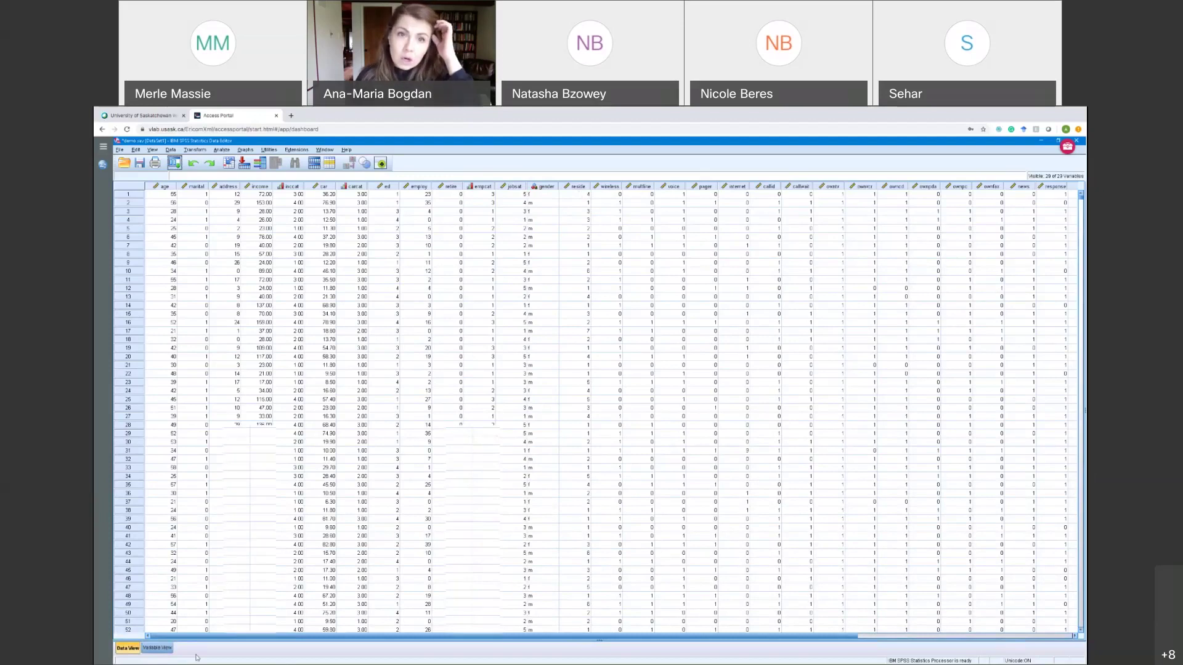
left_click(157, 648)
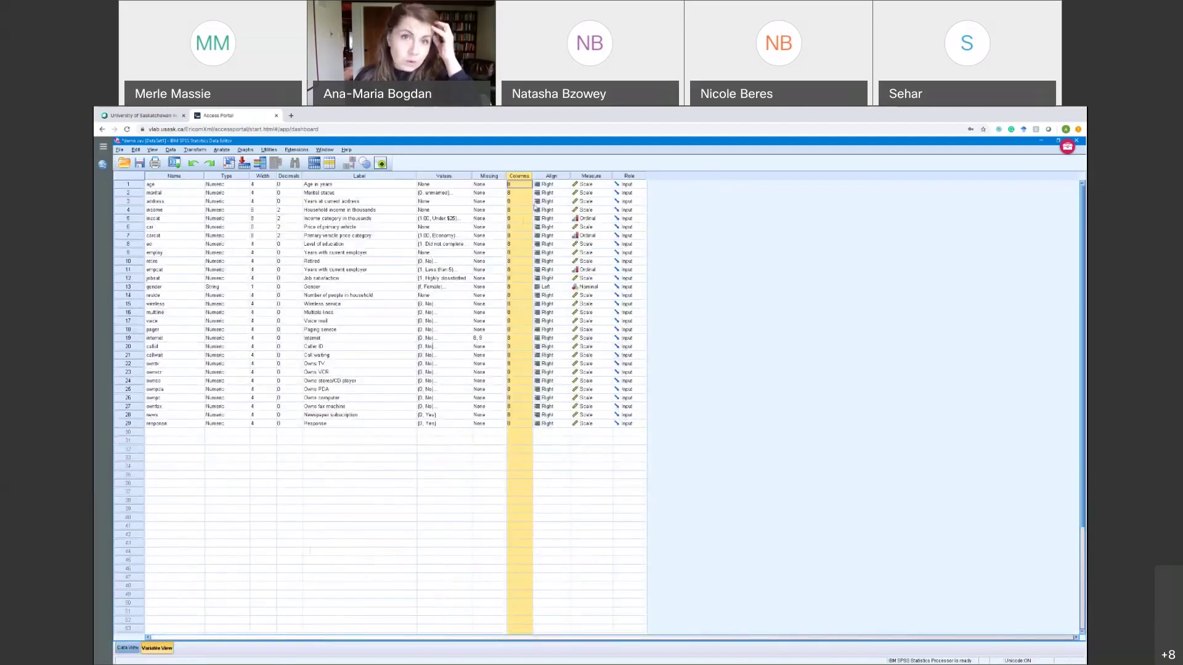
left_click(550, 184)
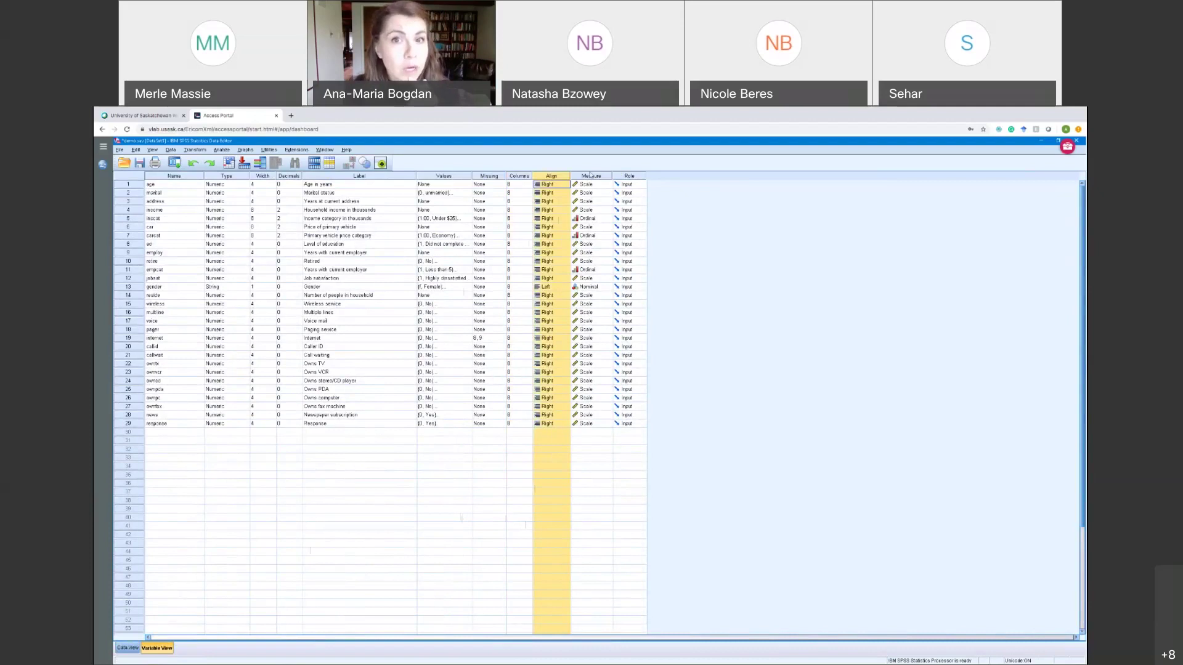
Look at the available measurement levels for the age variable and dismiss the choices.
left_click(608, 184)
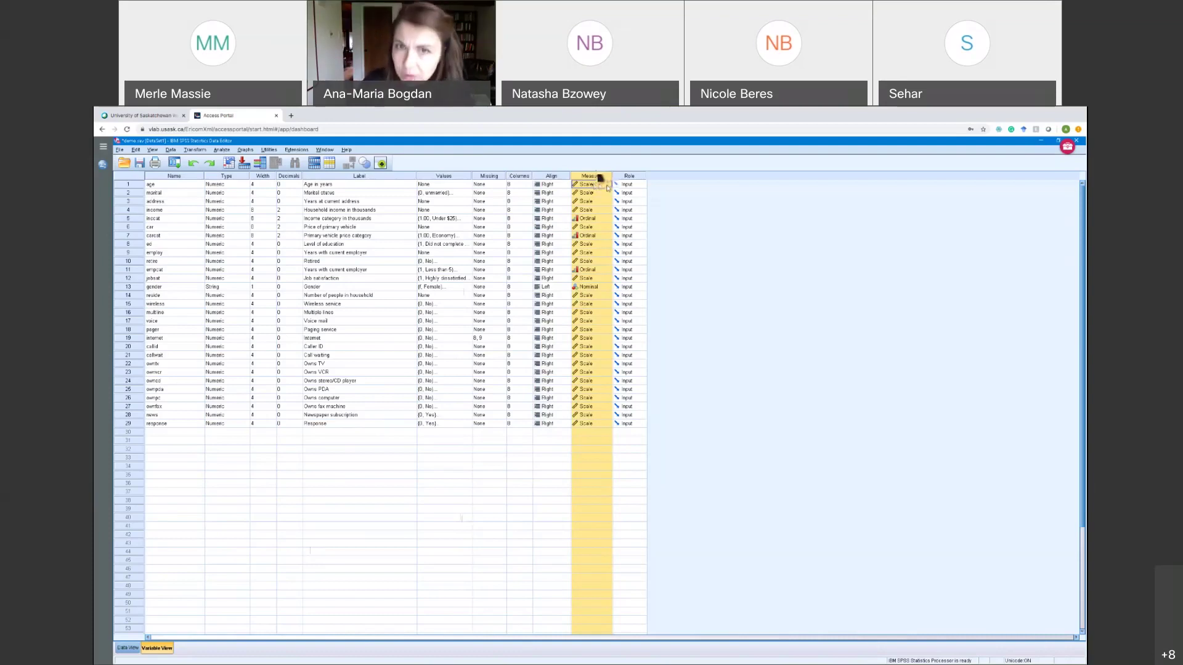
left_click(608, 185)
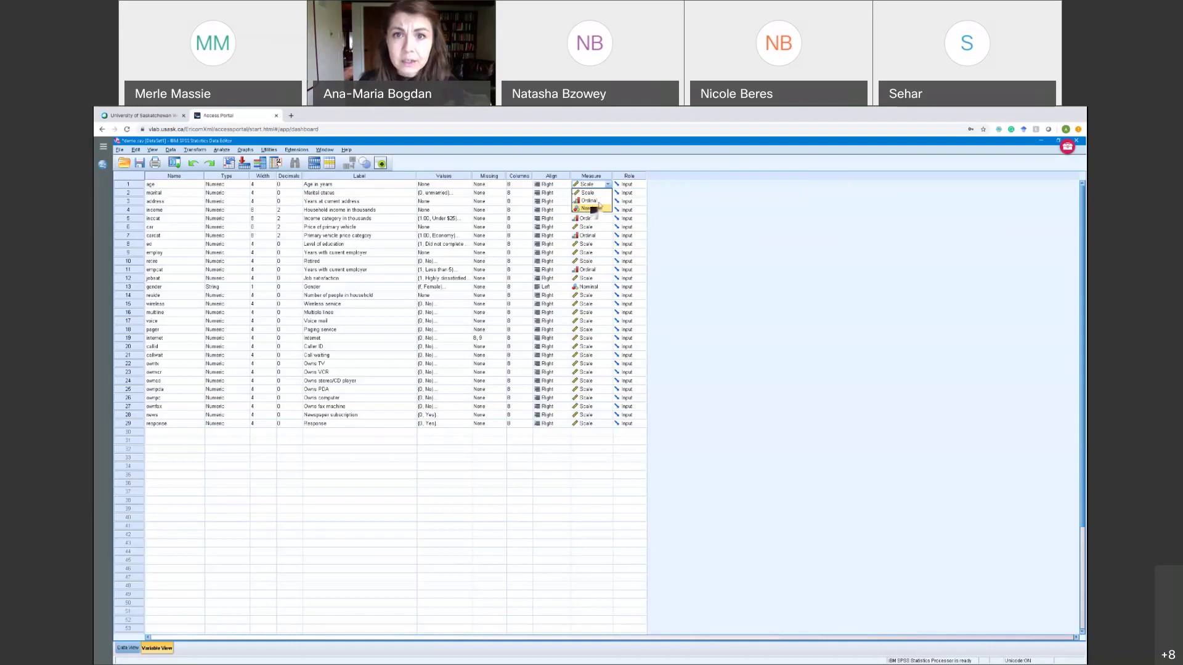
left_click(664, 219)
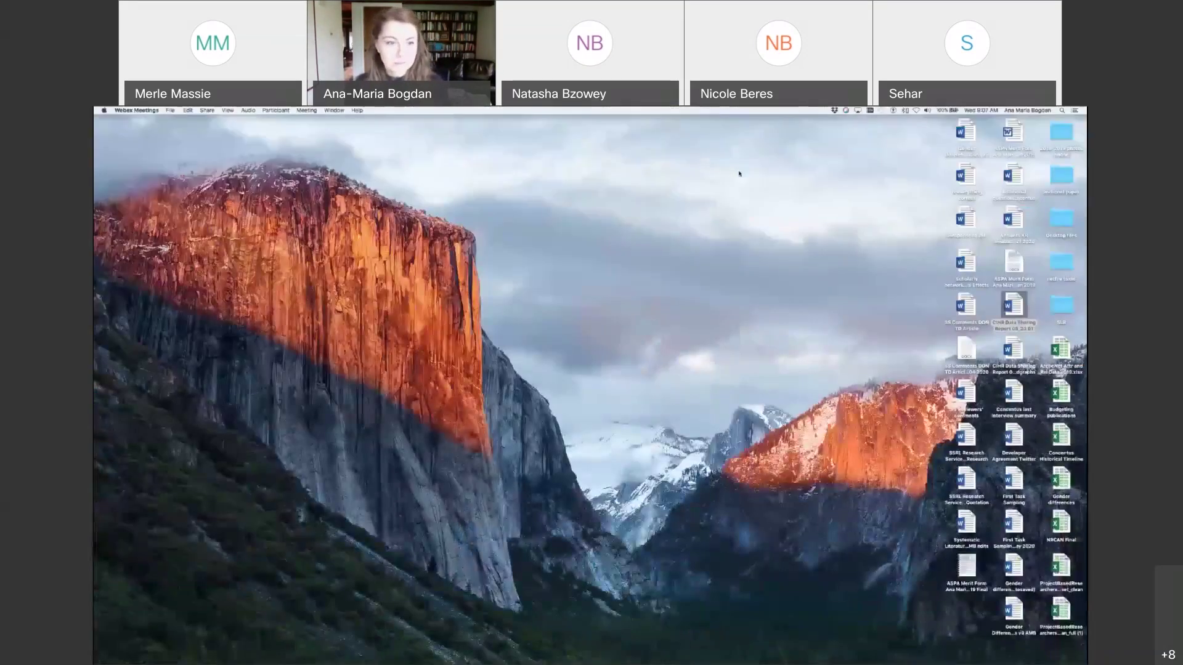
key("ctrl+Right")
mouse_move(597, 662)
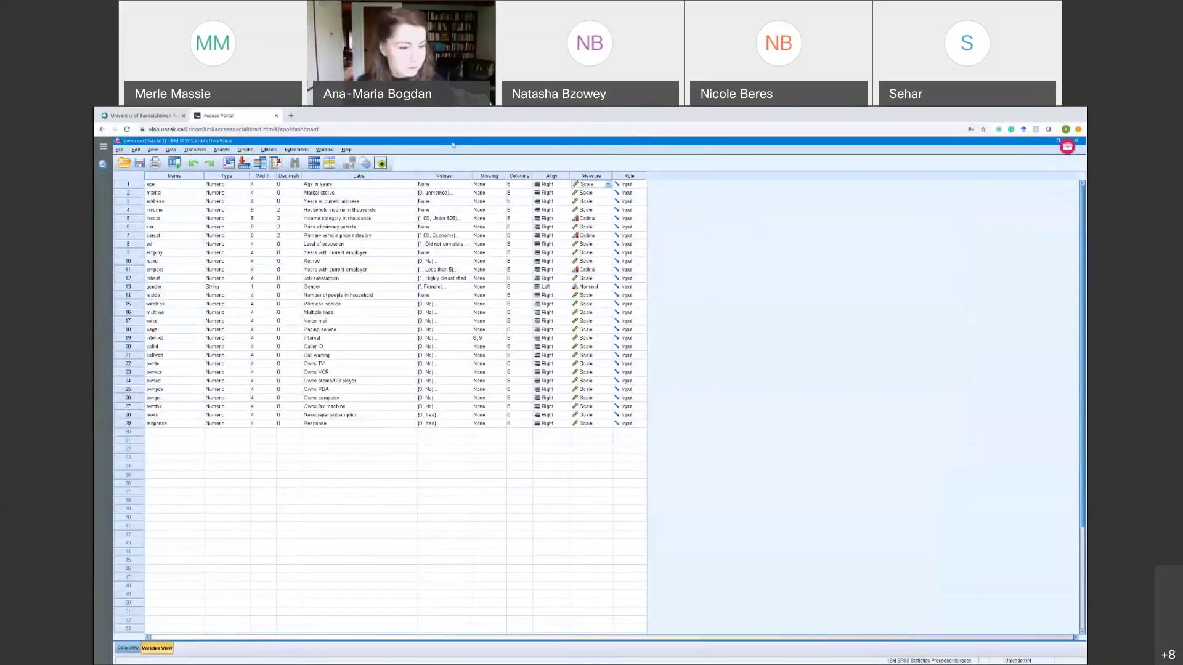
mouse_move(703, 108)
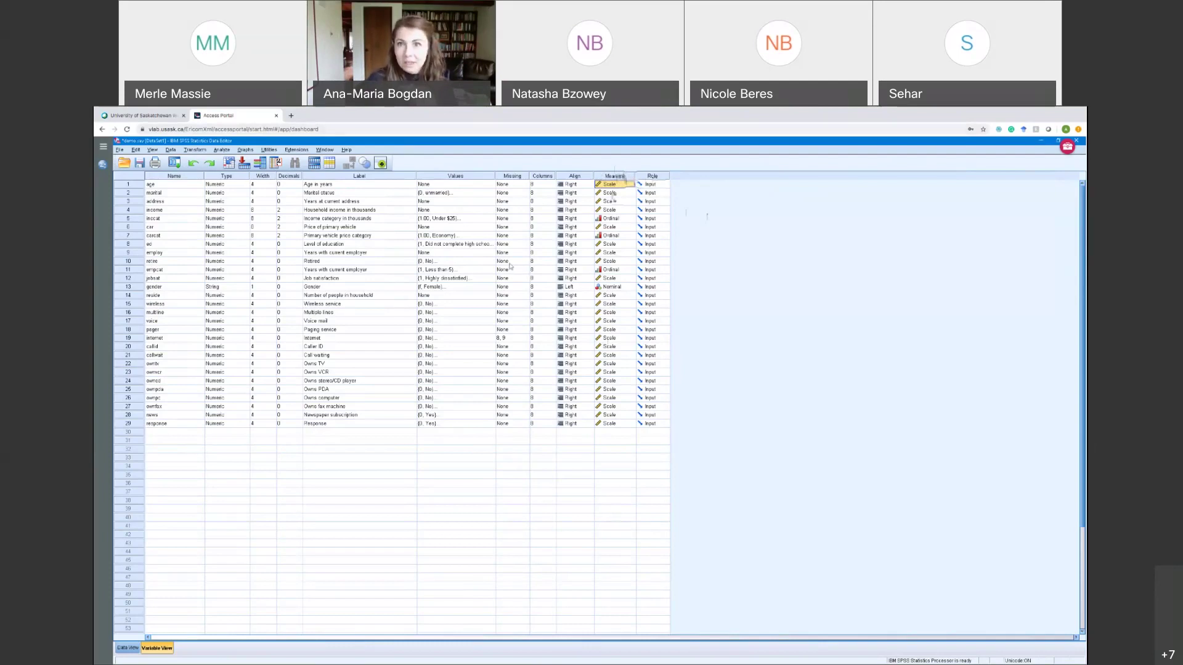
key("ctrl+Left")
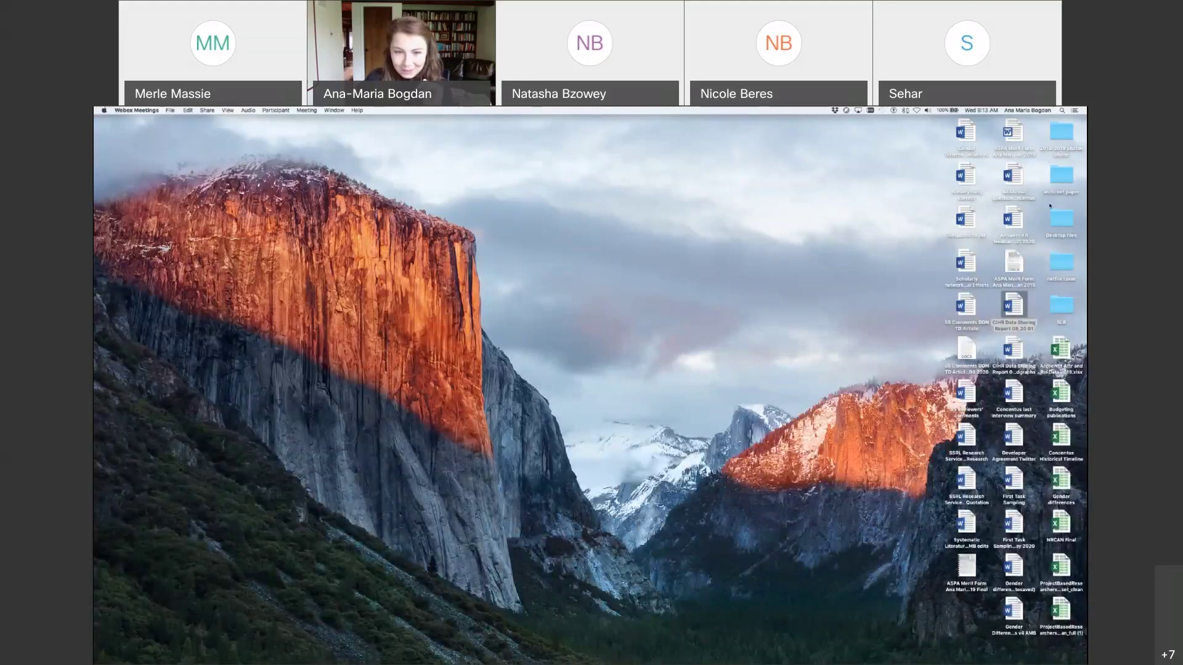
mouse_move(618, 657)
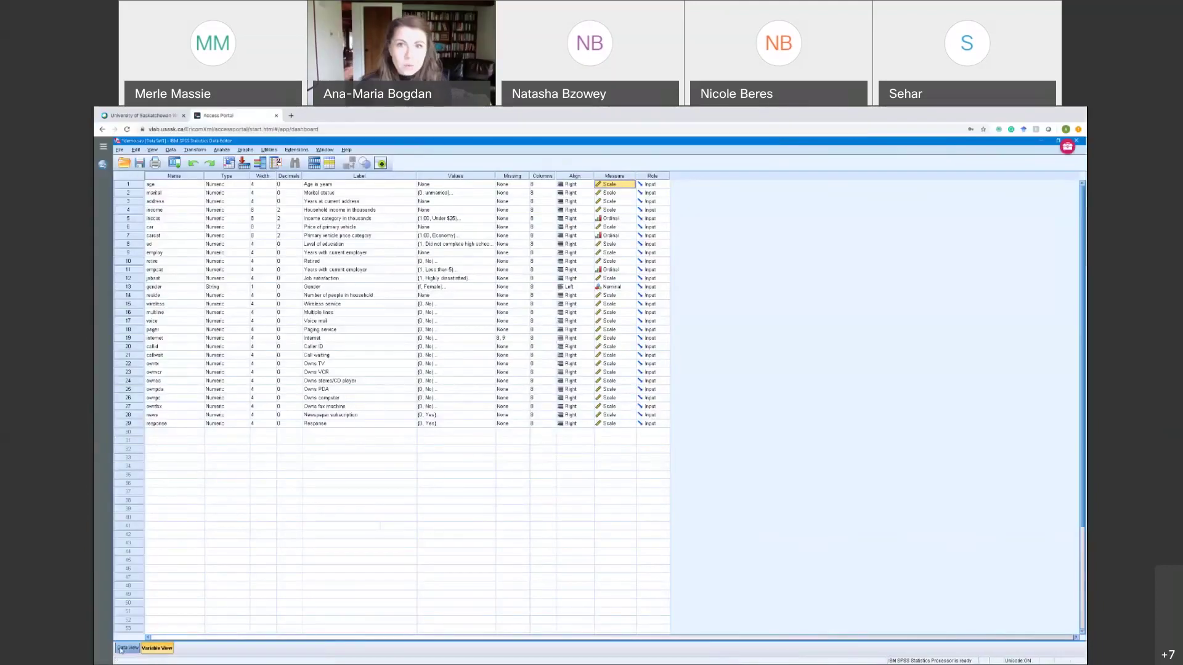
Choose Scale as the measurement level of the age variable.
left_click(151, 185)
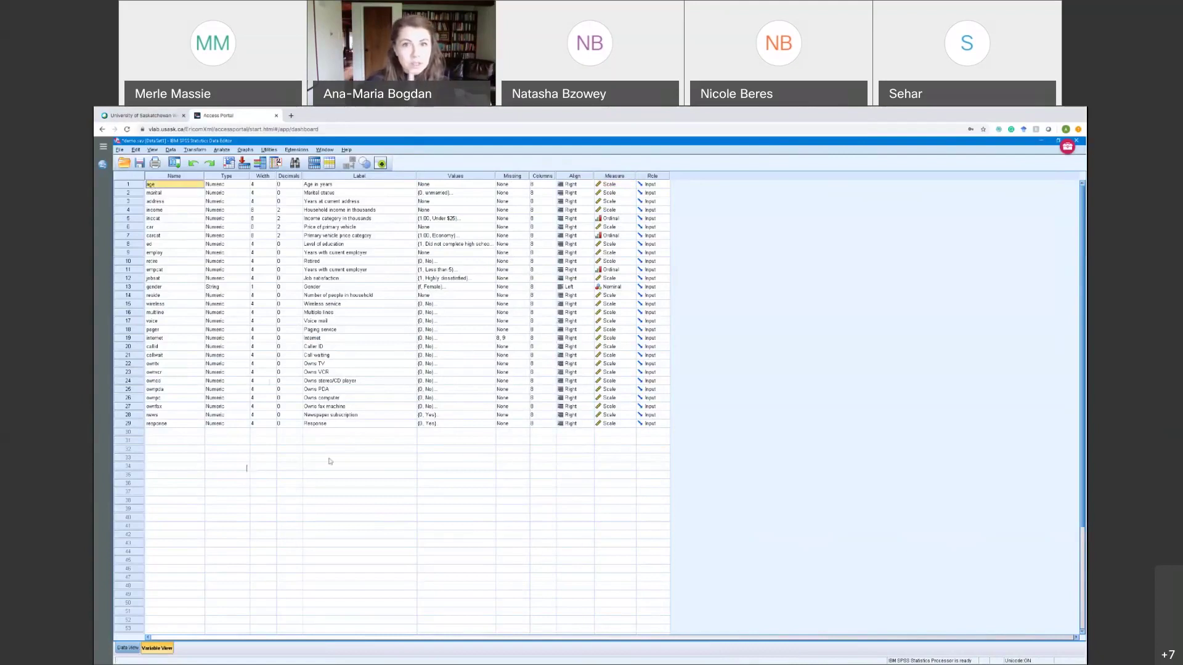
left_click(621, 185)
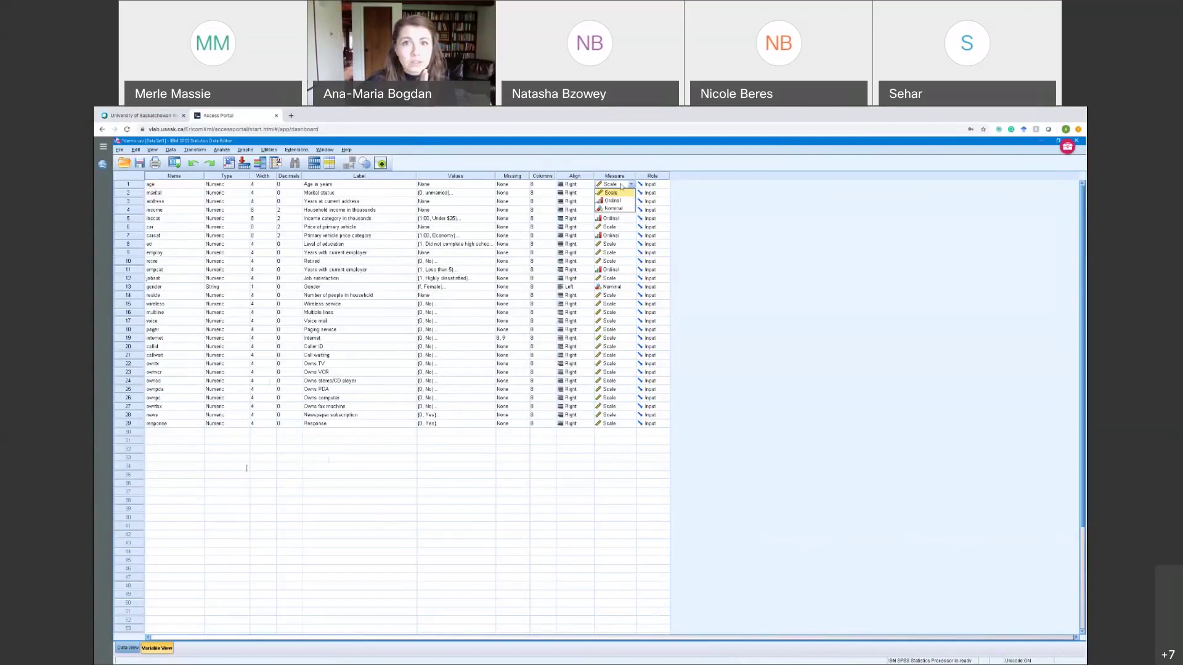
left_click(616, 193)
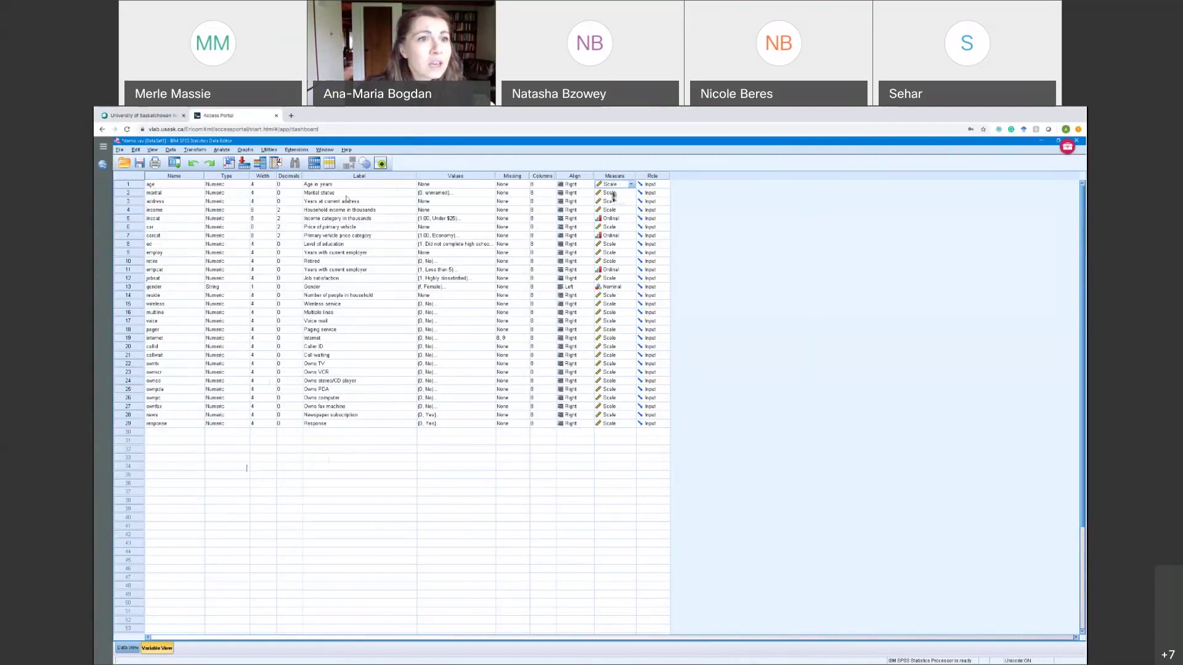
Set the marital variable's measurement level to Nominal and check its heading among the data values.
left_click(475, 195)
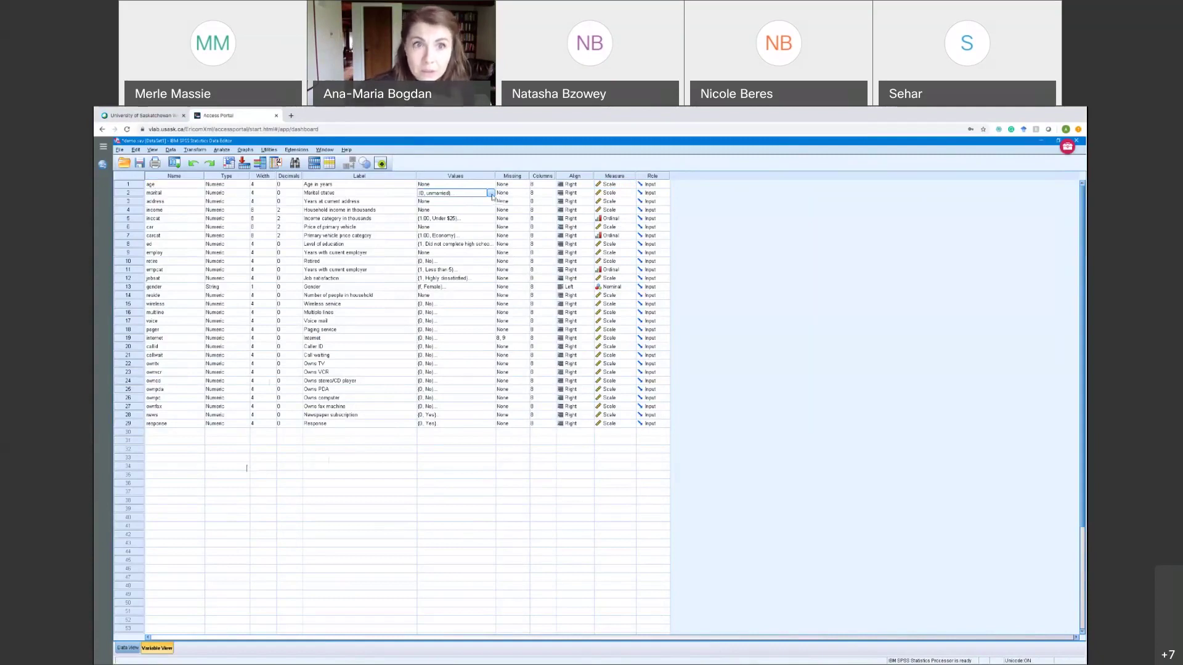
left_click(620, 195)
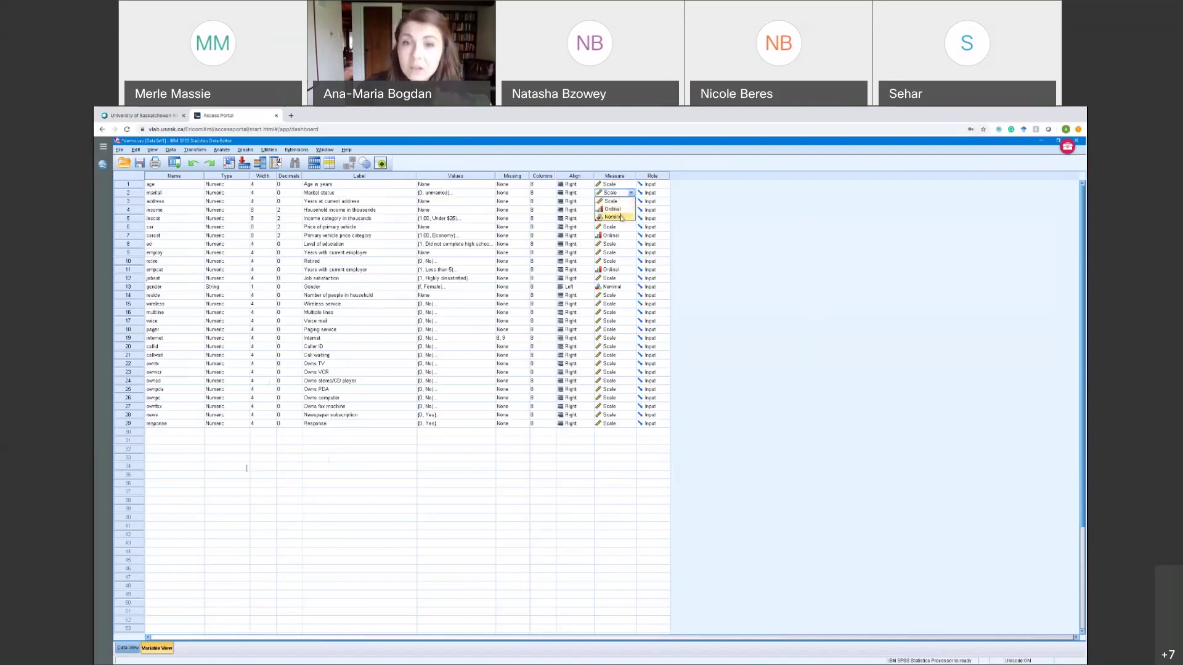
left_click(616, 217)
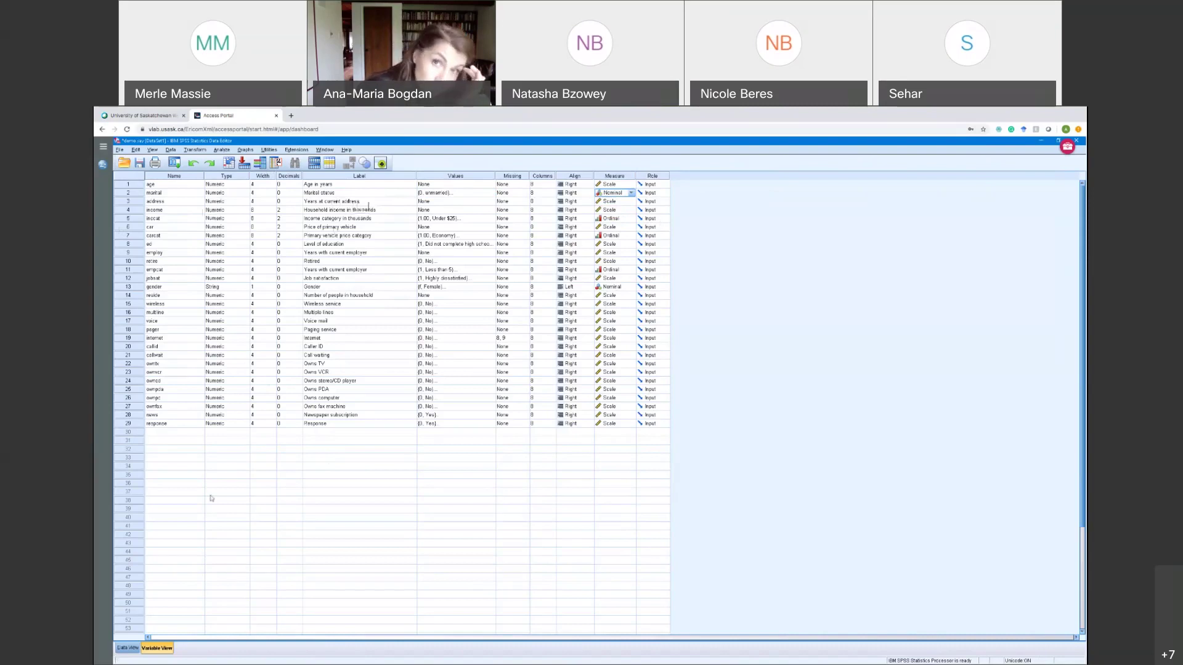
left_click(129, 651)
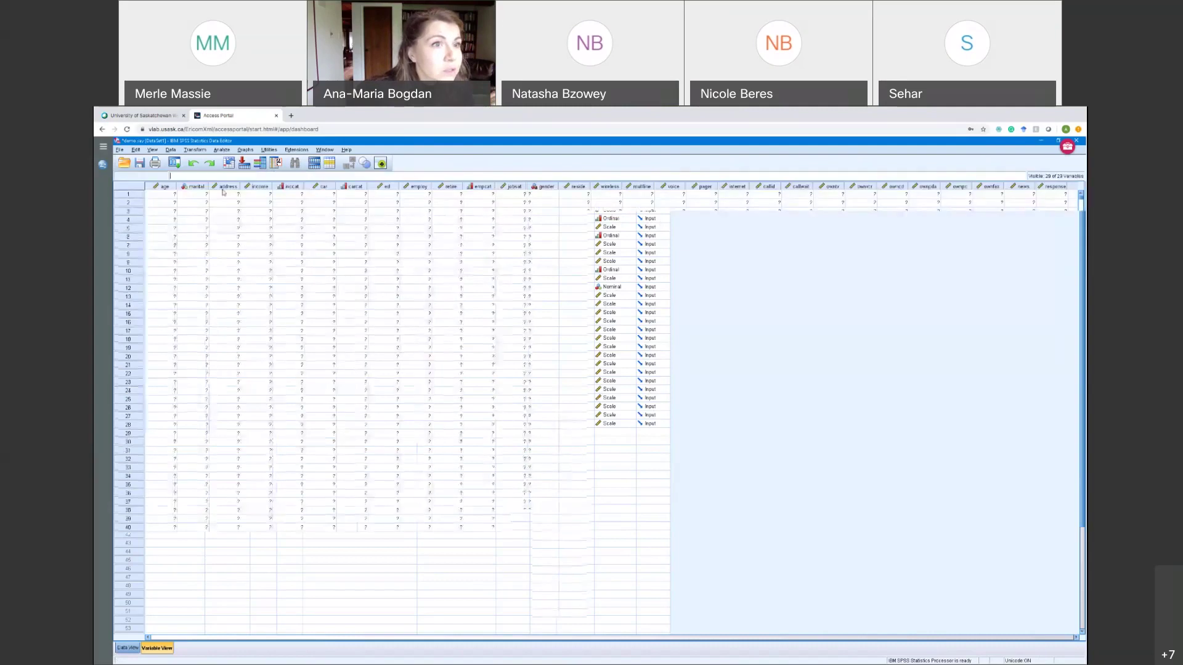
left_click(157, 648)
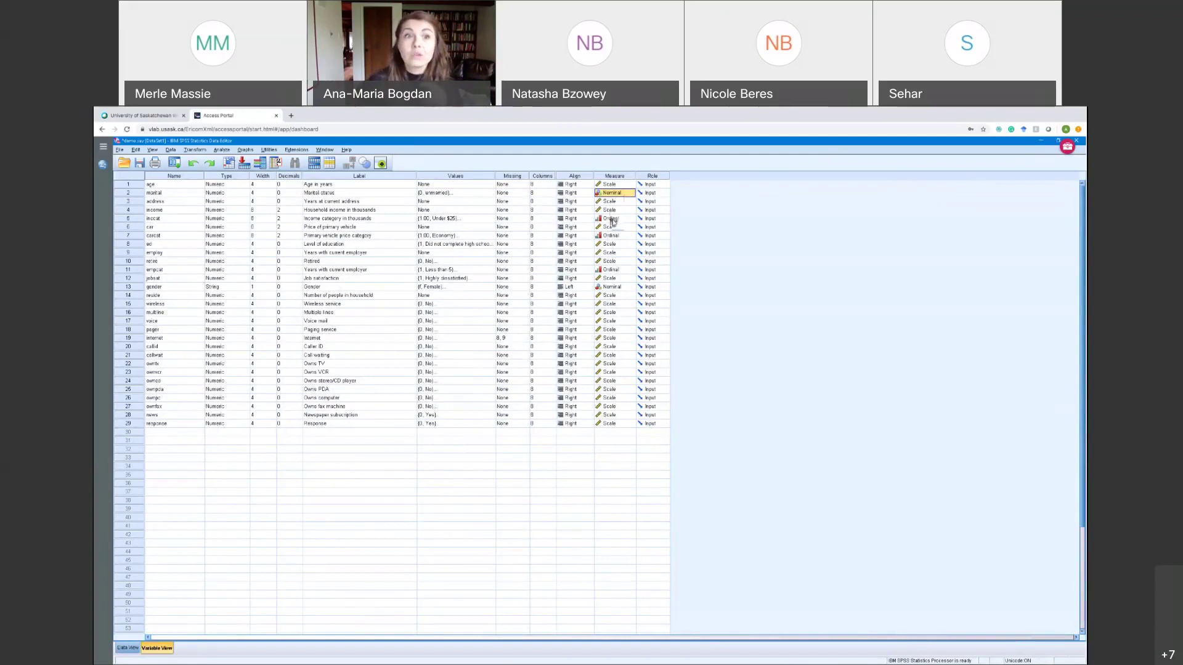
Review the value labels of the income category variable, close them without changes and check its label.
left_click(463, 220)
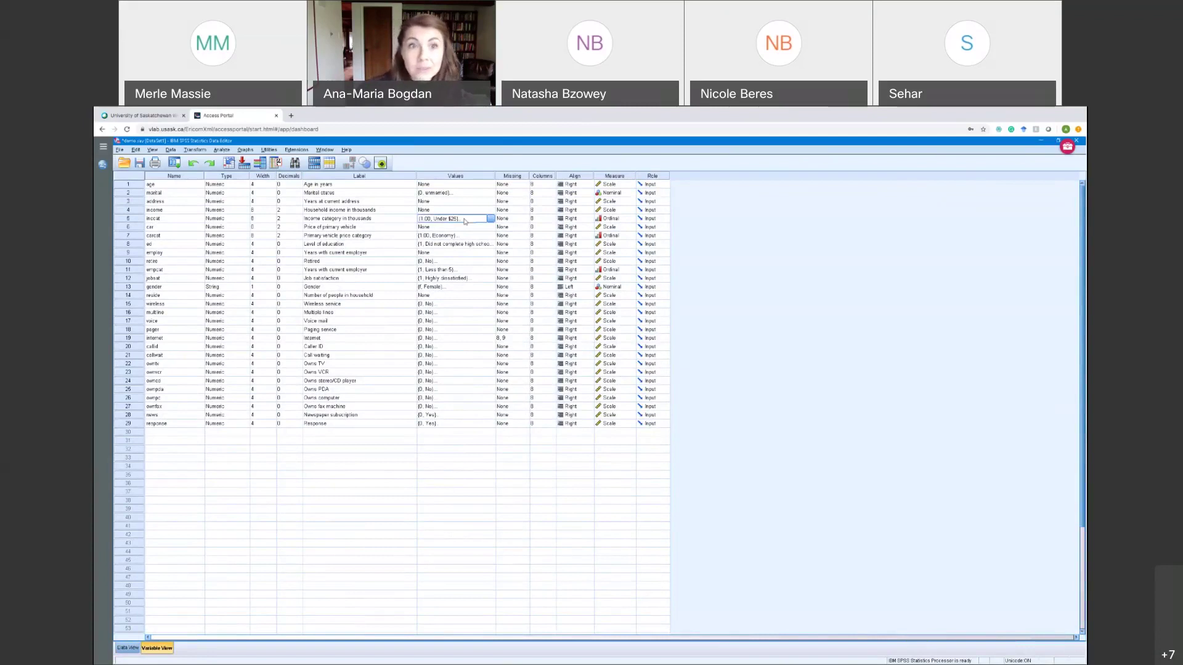
left_click(491, 219)
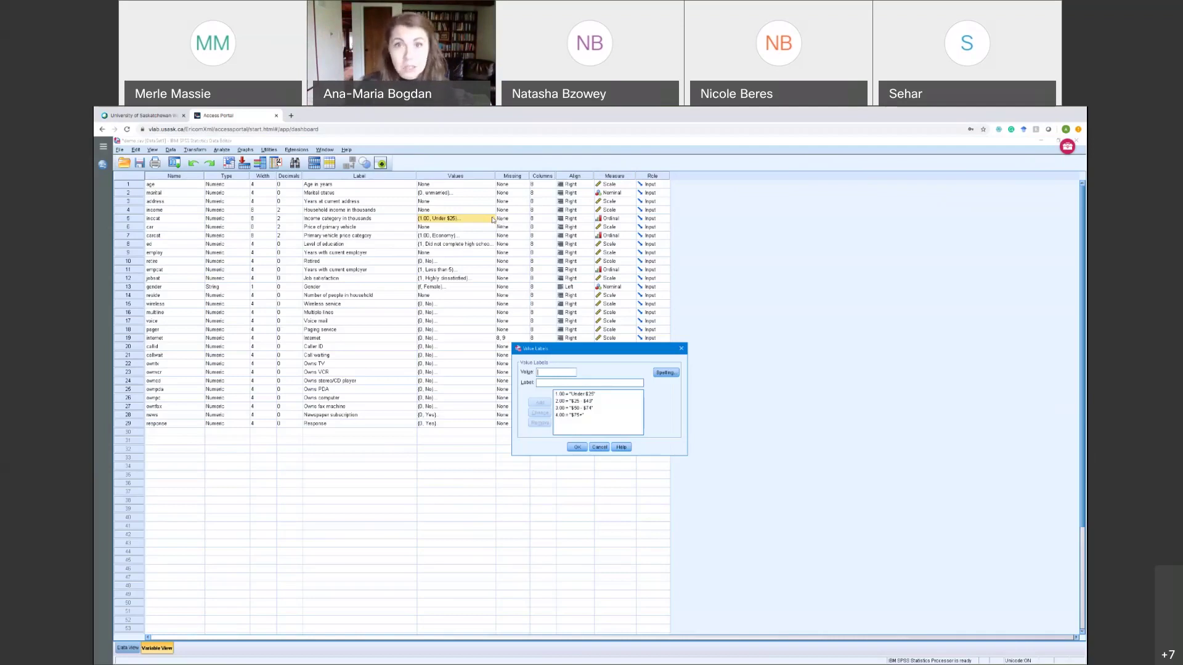
left_click(681, 349)
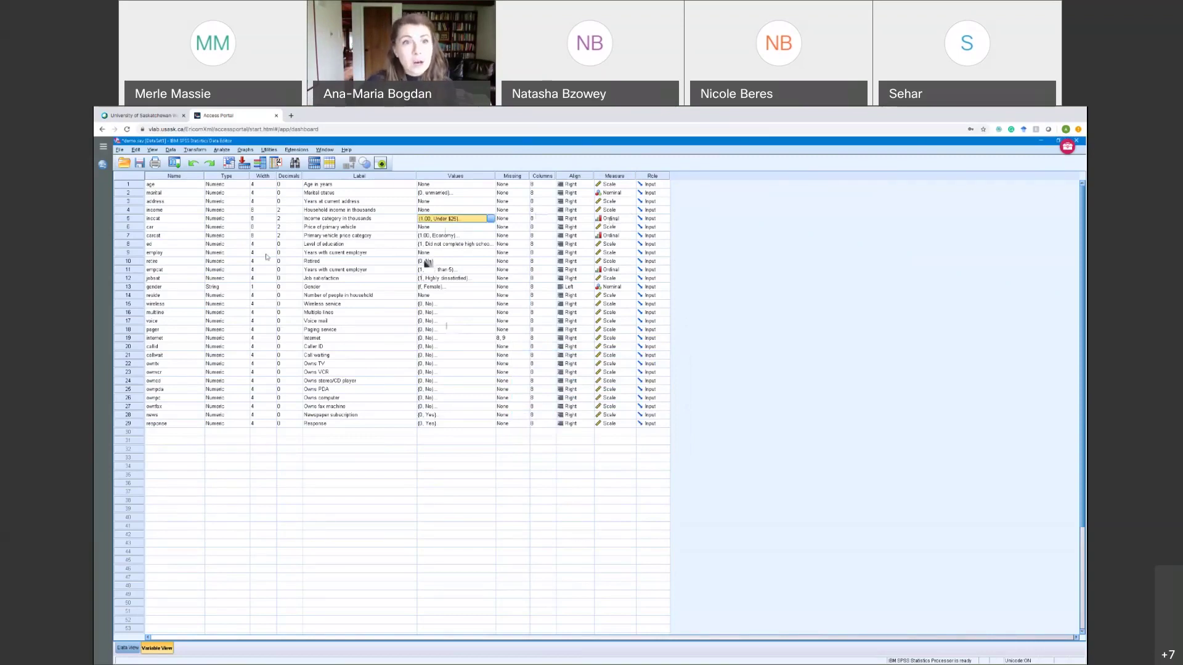
left_click(384, 221)
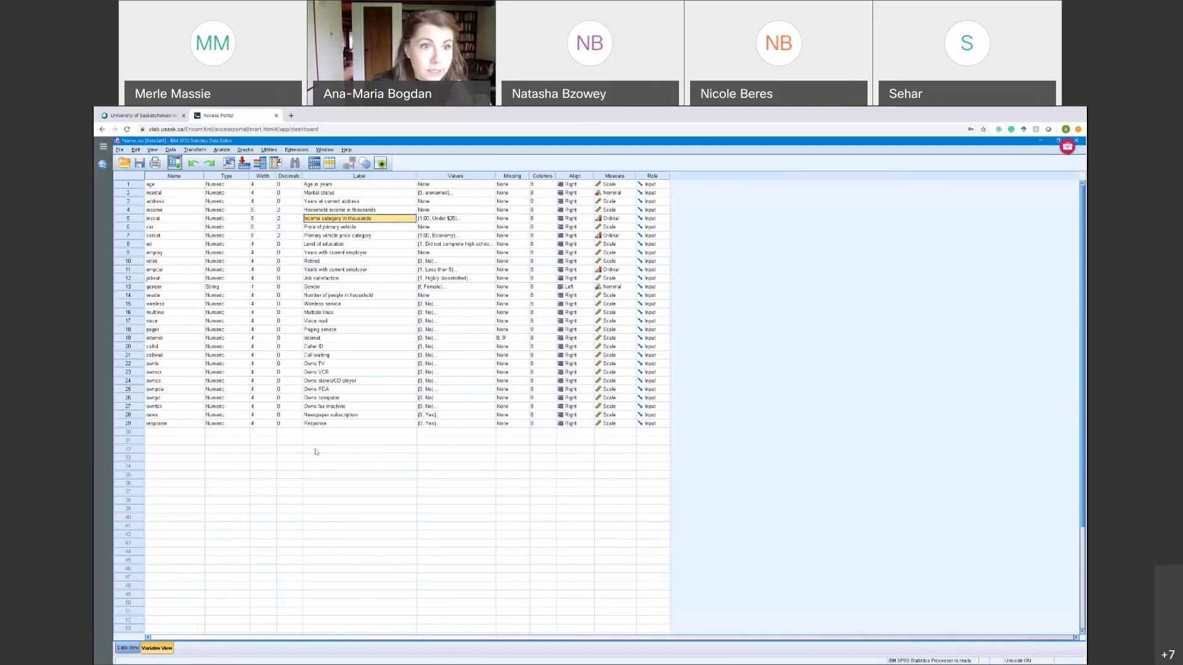
Compare the household income values with the income category column in the data, glancing back at the variable properties.
key("ctrl+t")
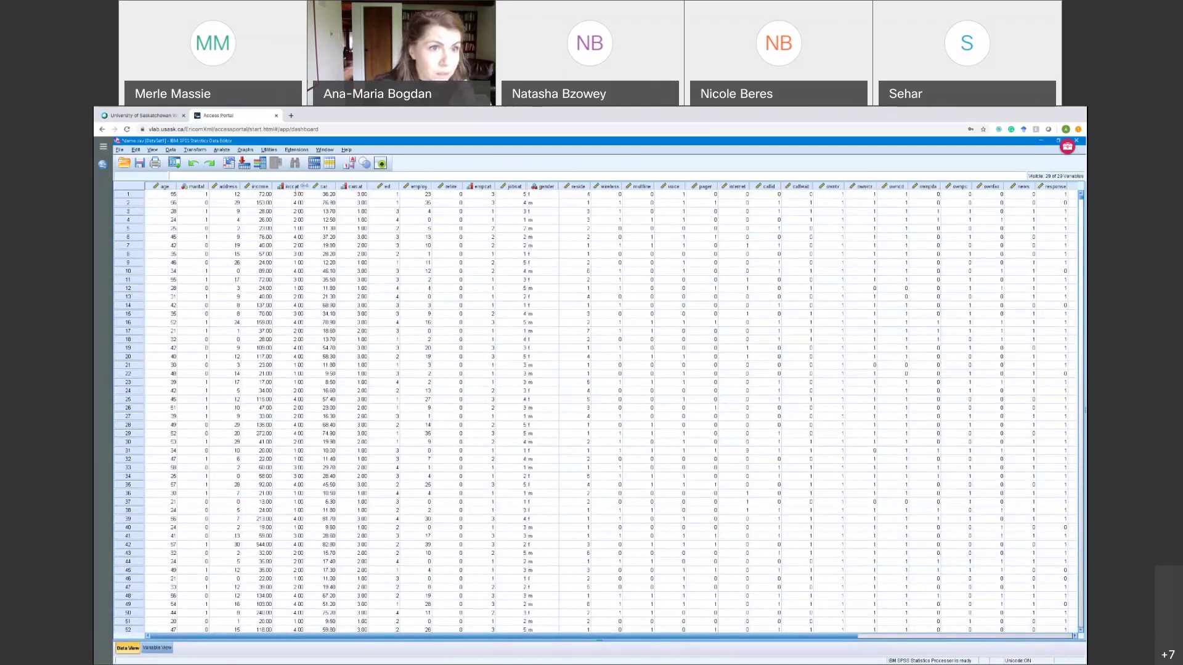
left_click(267, 196)
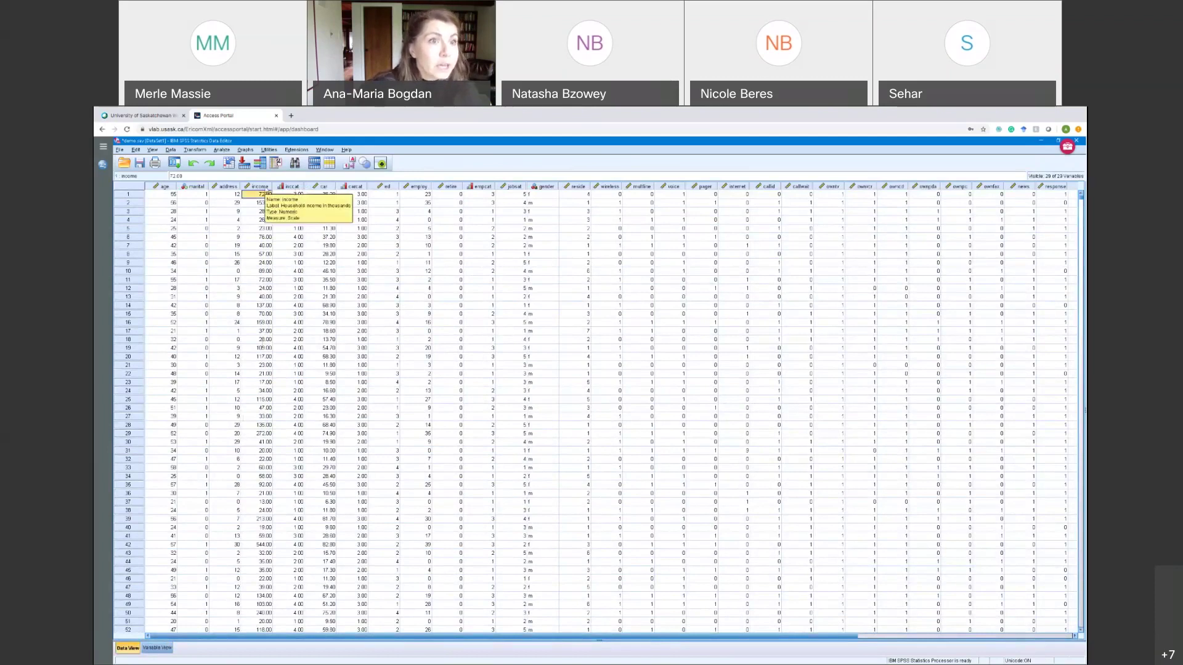
left_click(260, 186)
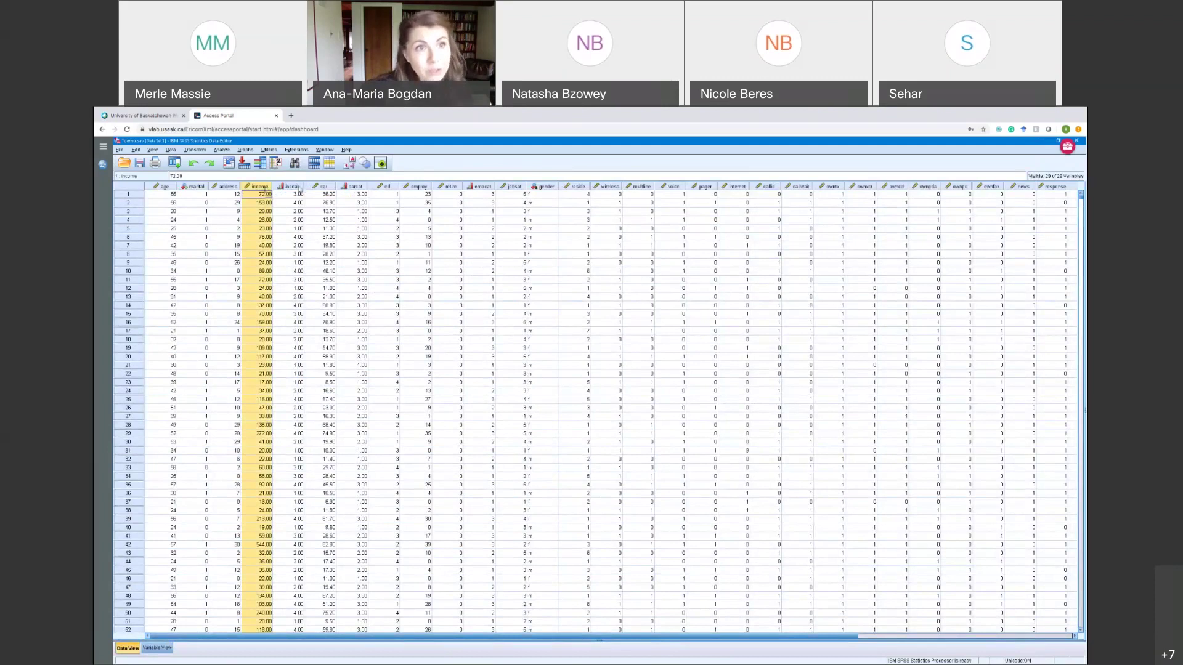
mouse_move(300, 192)
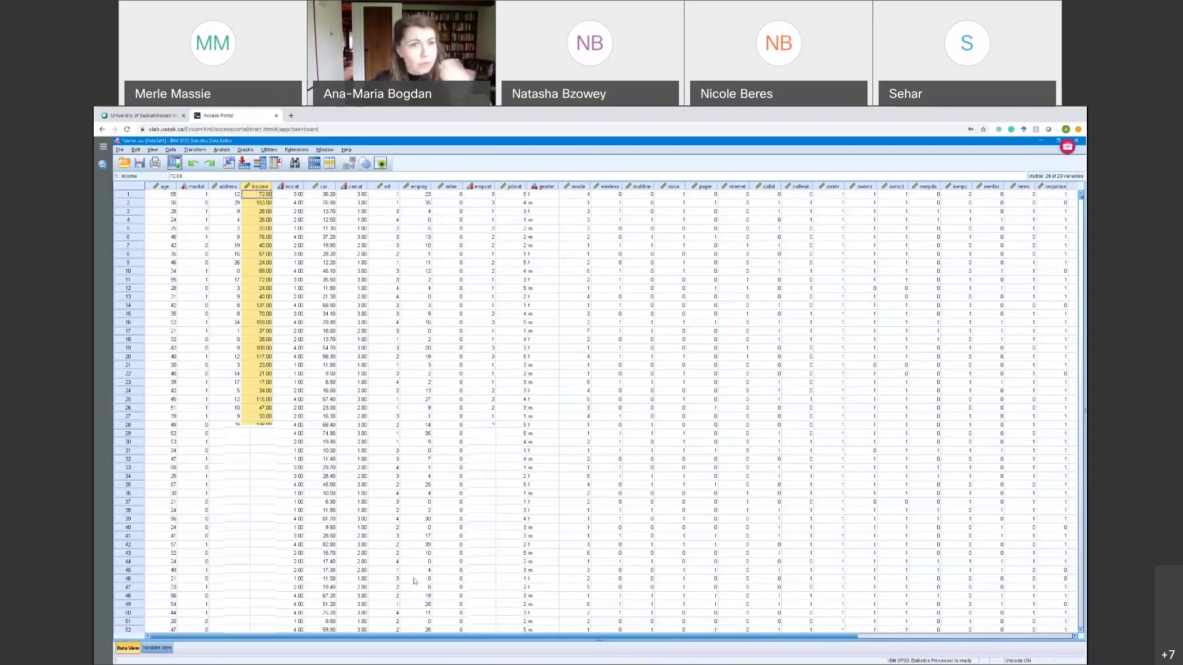
left_click(157, 648)
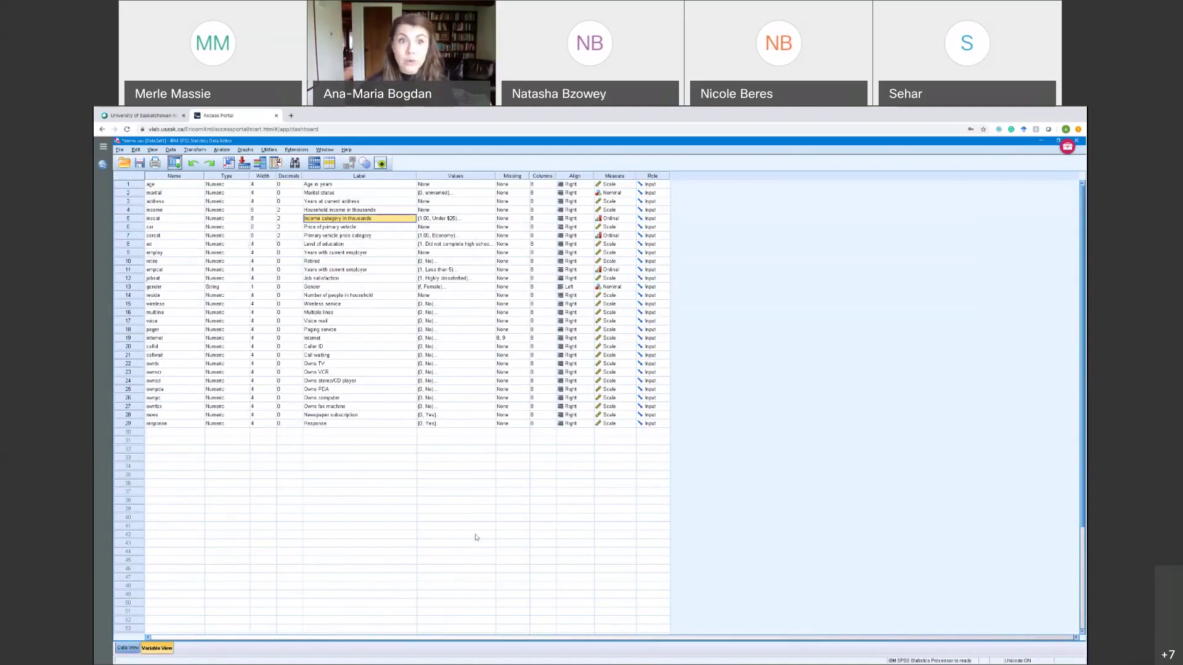
key("ctrl+t")
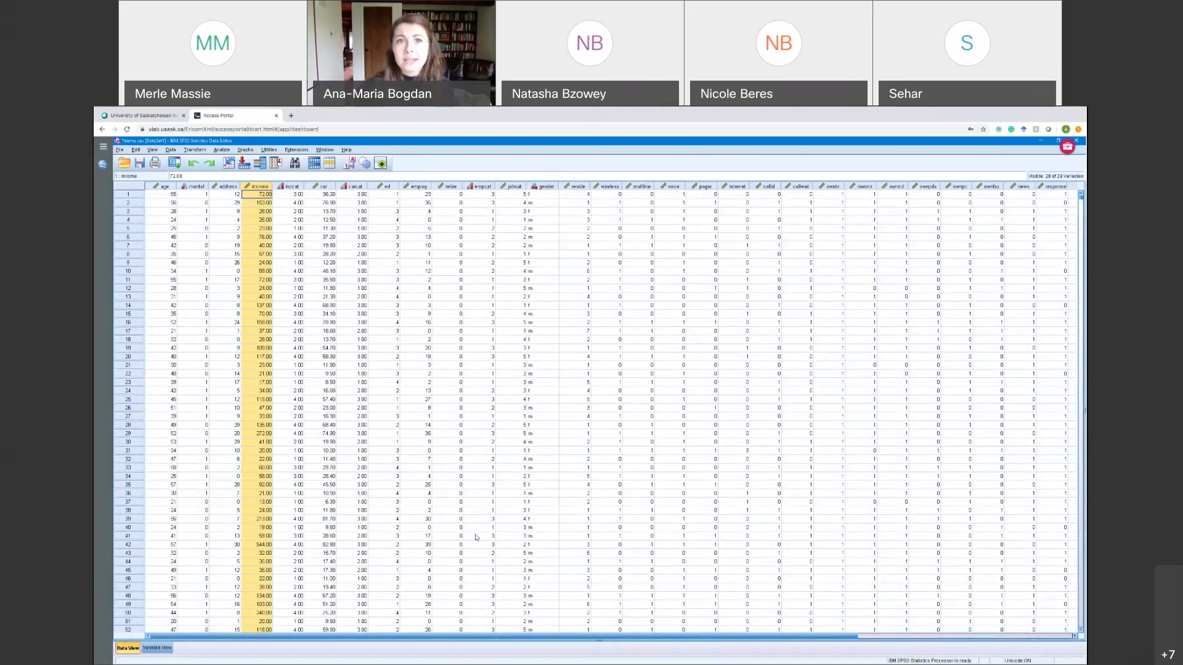
Start Recode into Different Variables and add gender as the input variable.
left_click(539, 187)
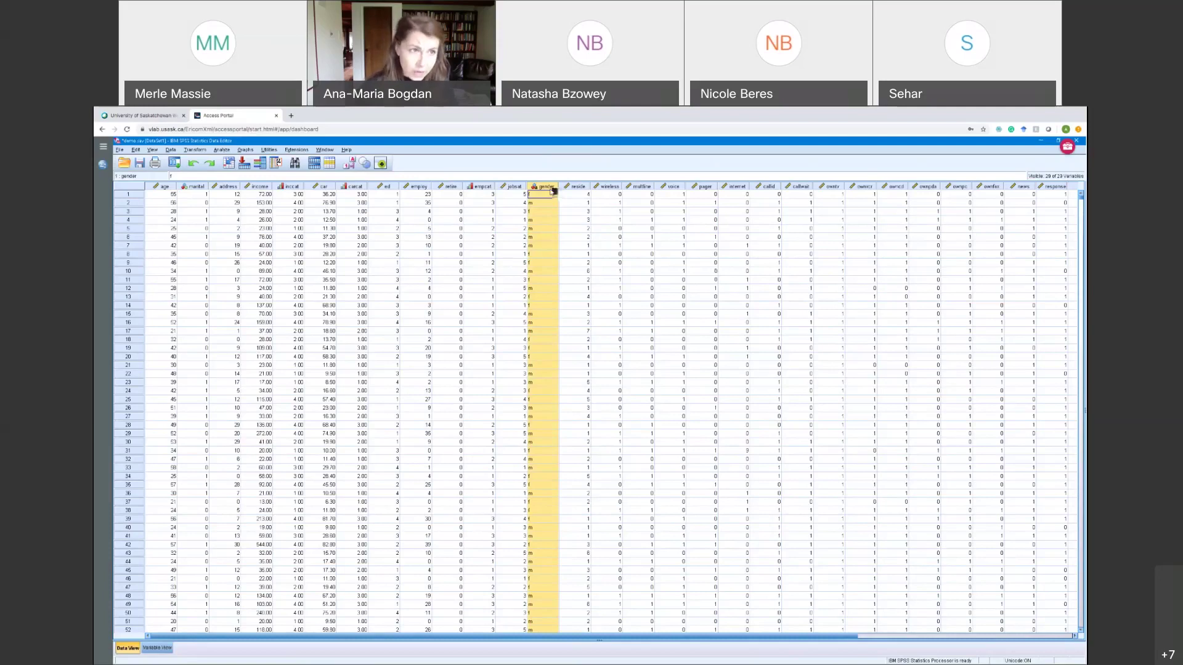
left_click(171, 150)
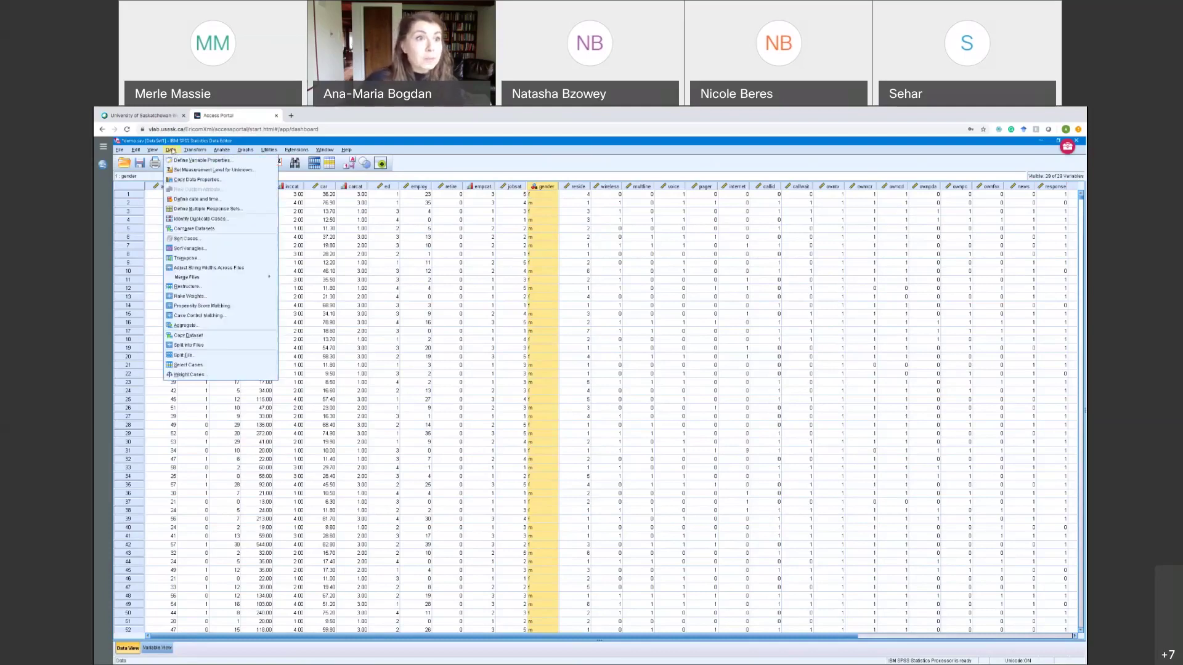
mouse_move(195, 153)
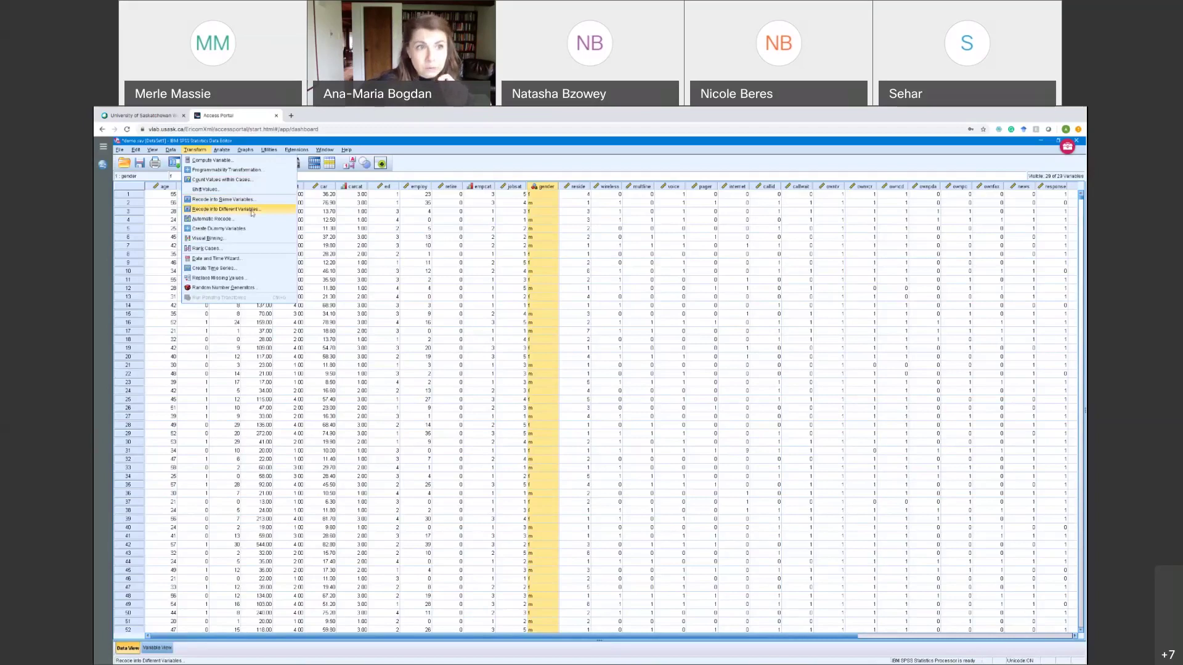
left_click(215, 210)
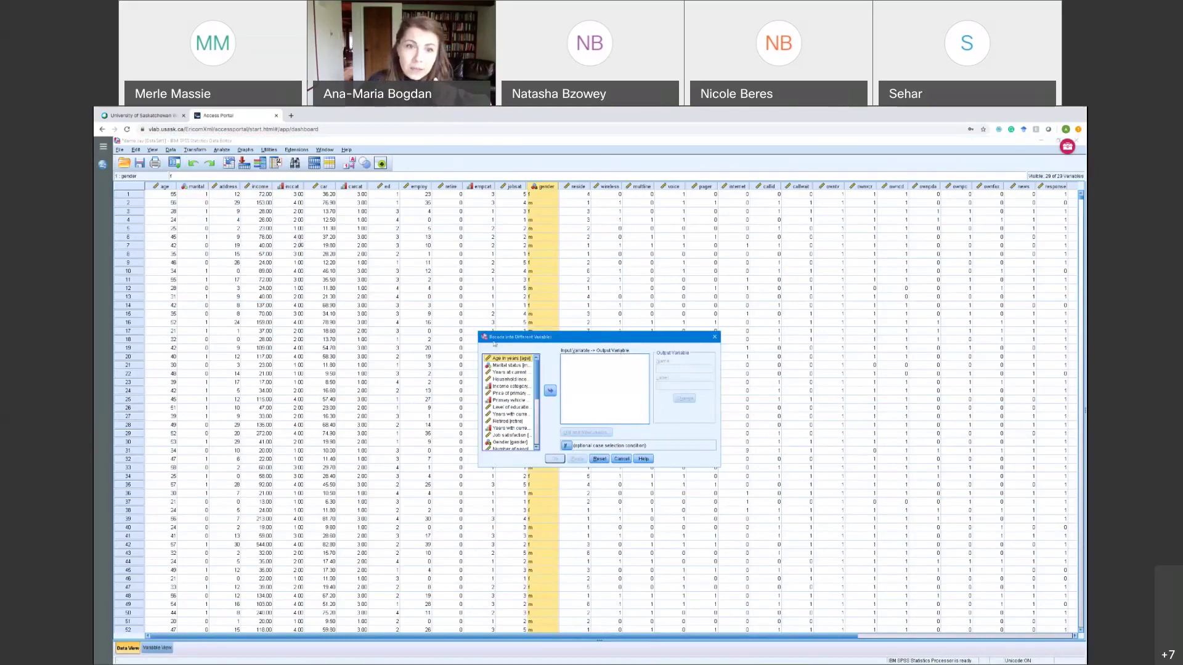
left_click_drag(477, 332, 400, 228)
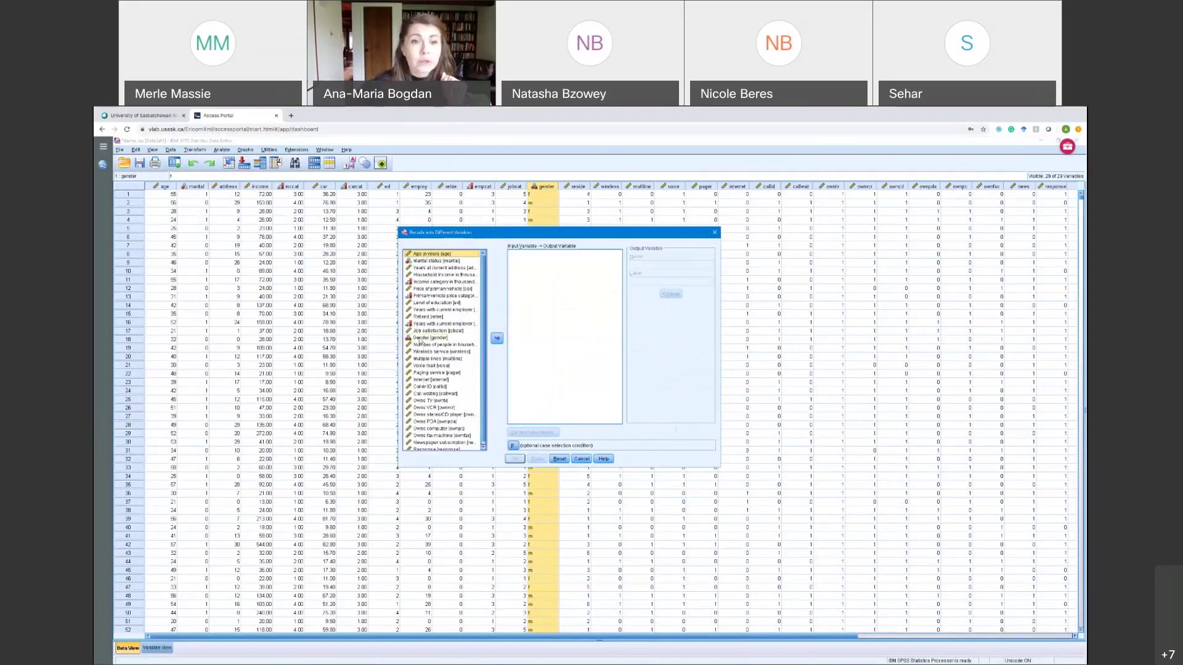
left_click(431, 339)
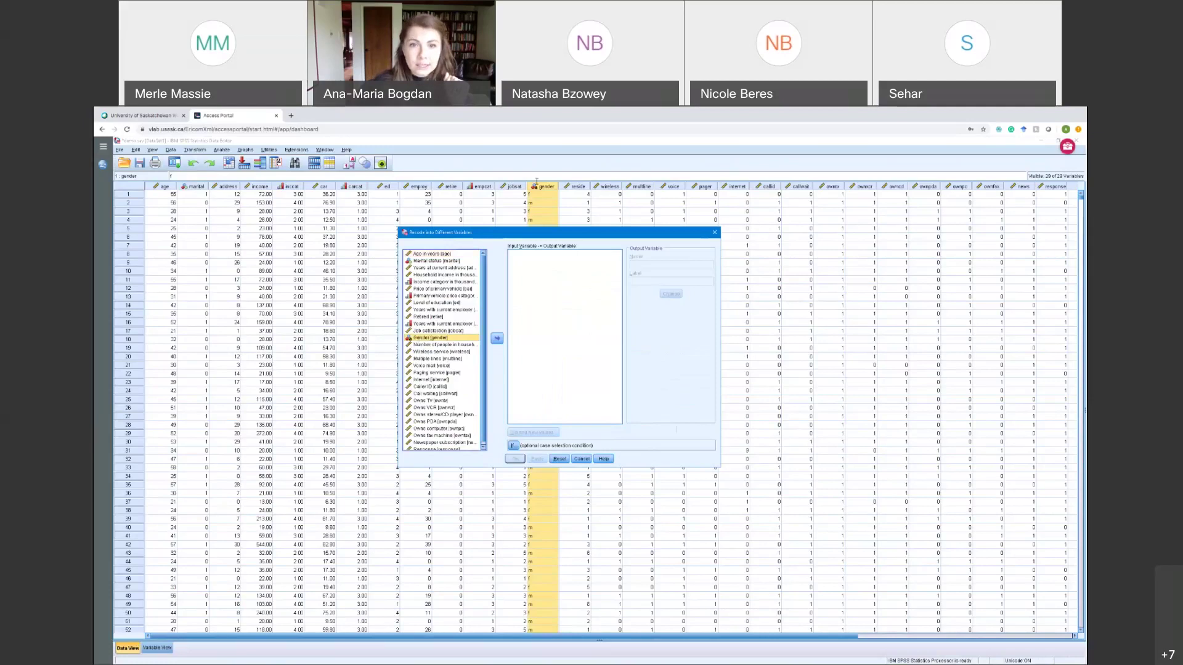
left_click(497, 341)
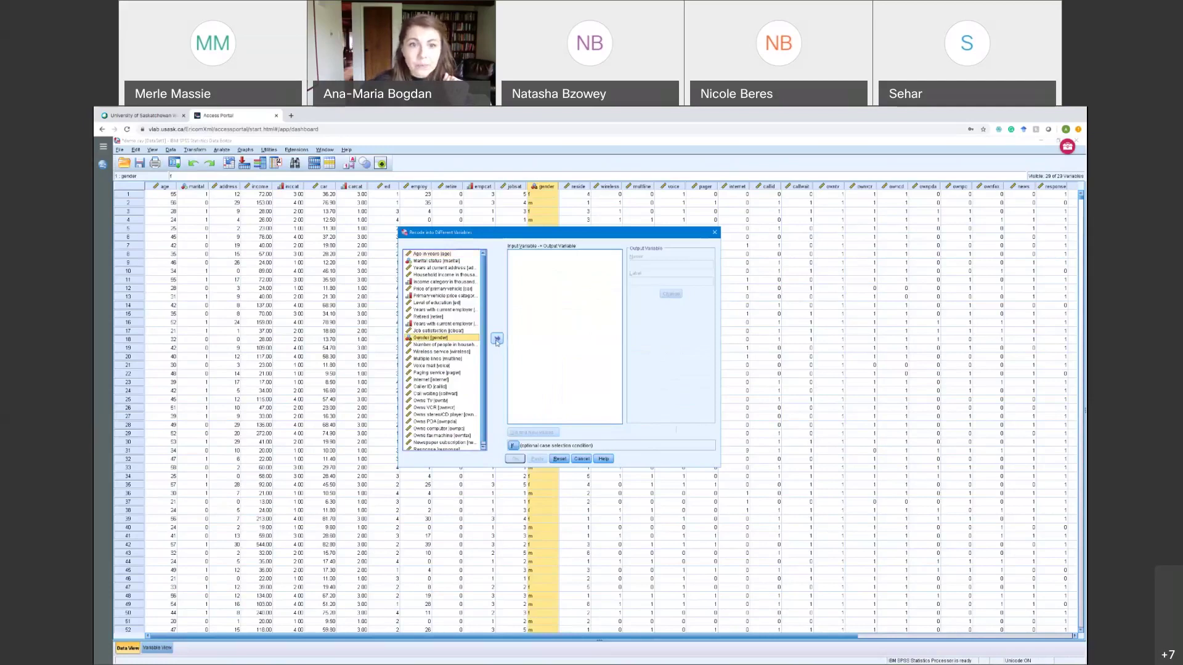
left_click(497, 341)
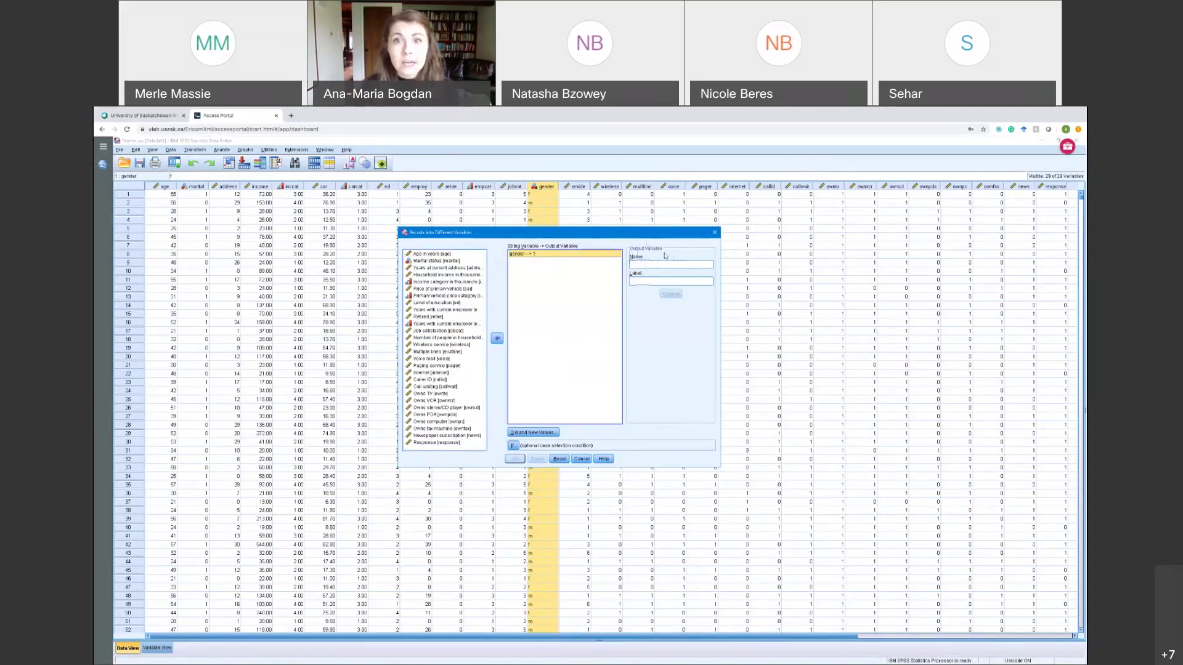
Enter GenderNew as both the name and the label of the output variable.
left_click(647, 265)
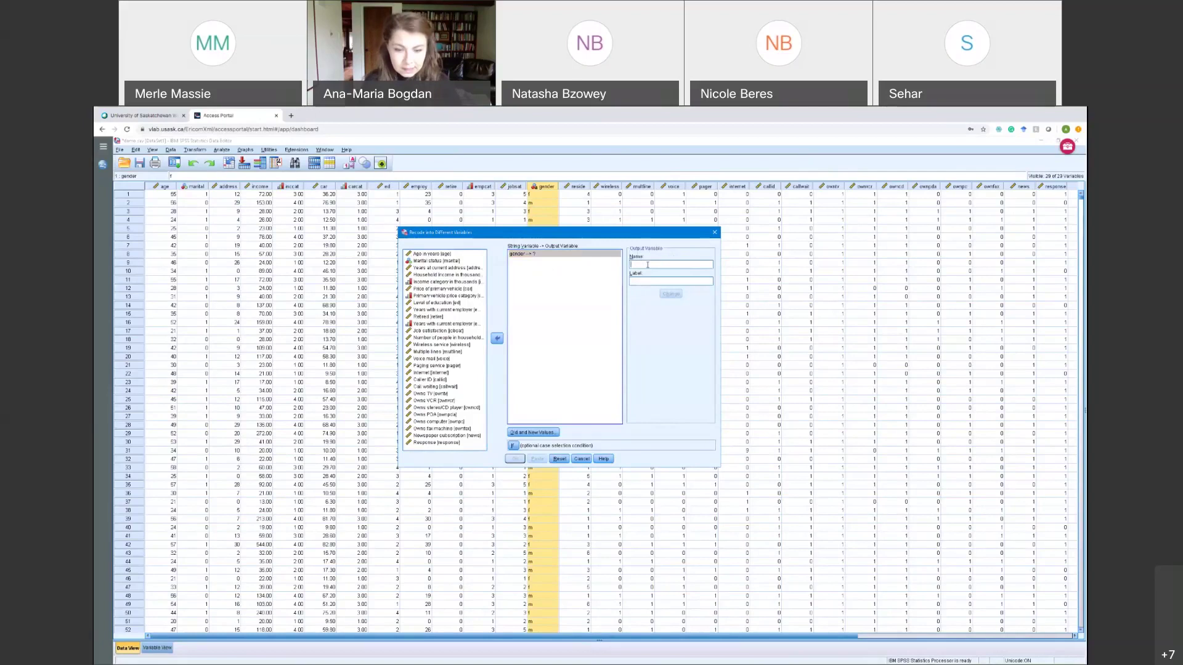
type("Gender")
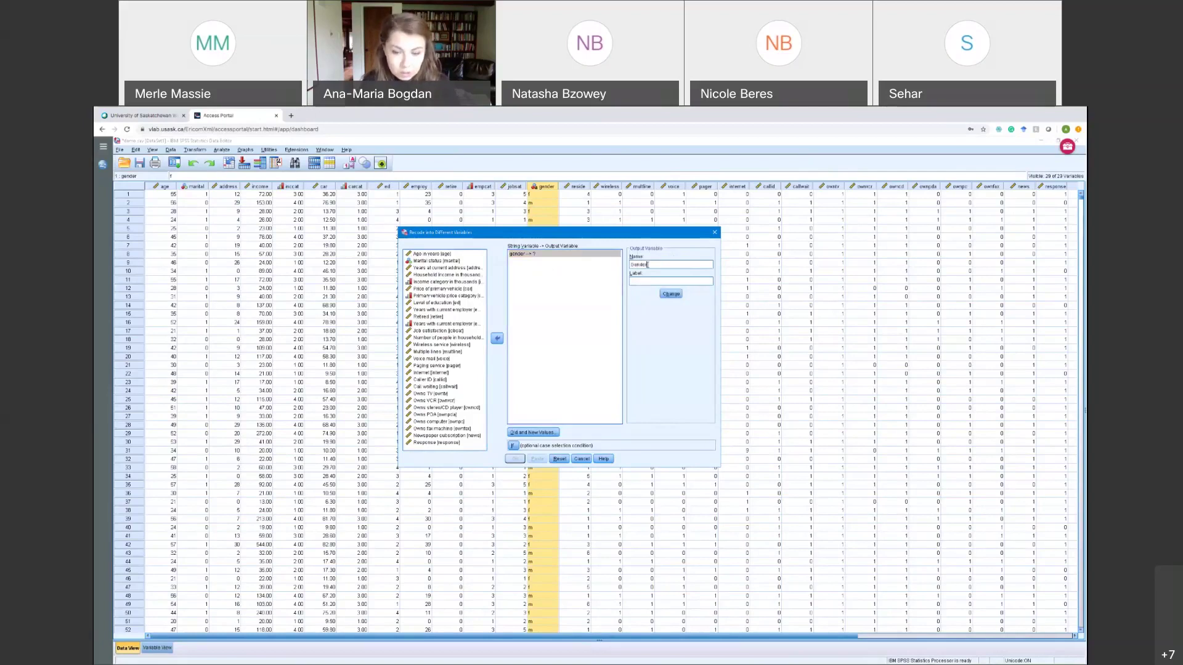
type("New")
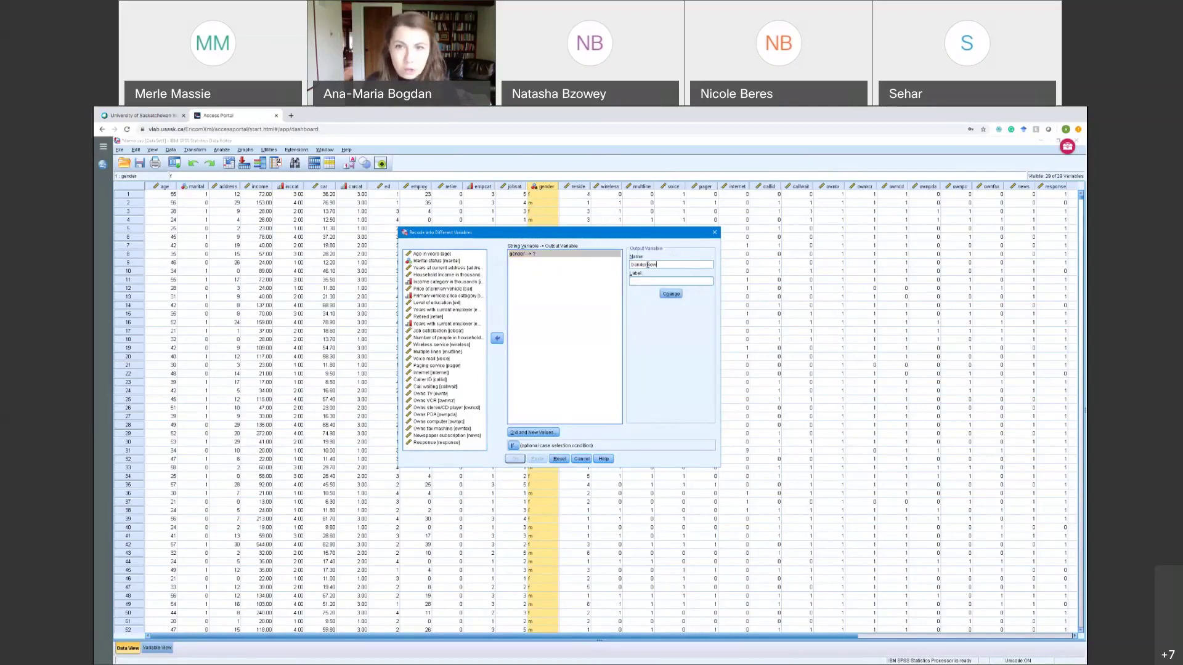
left_click(699, 279)
type("GenderNew")
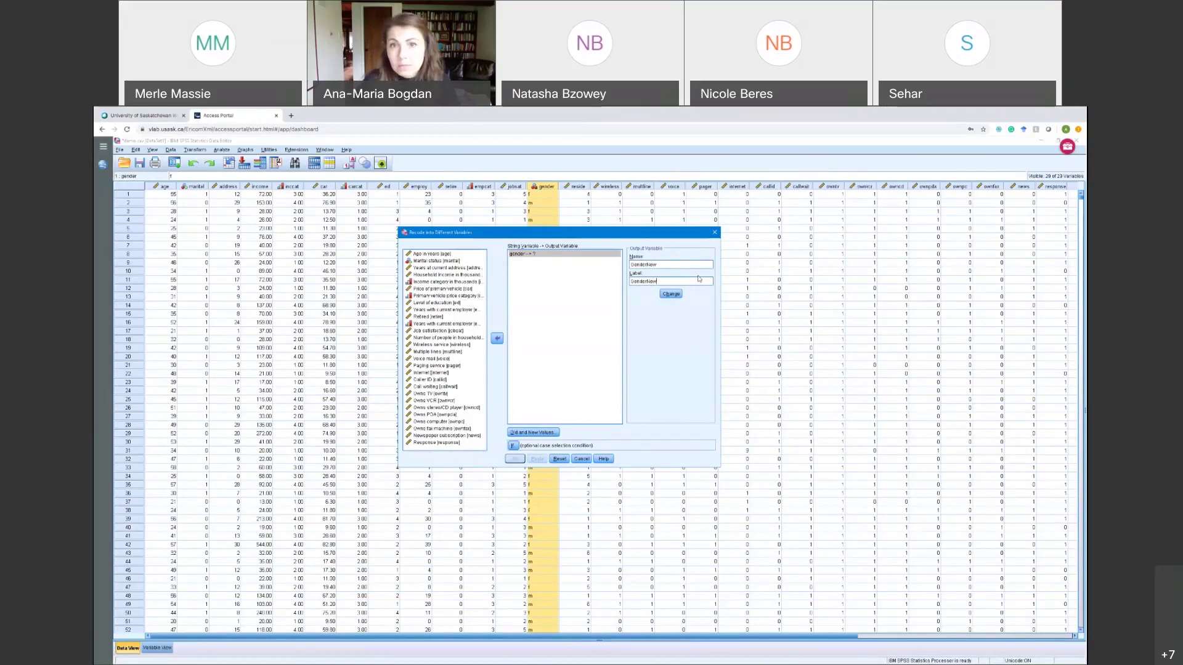
Try to shorten the output variable's name to Gender and apply it.
double_click(671, 265)
left_click(671, 266)
key("BackSpace")
key("BackSpace")
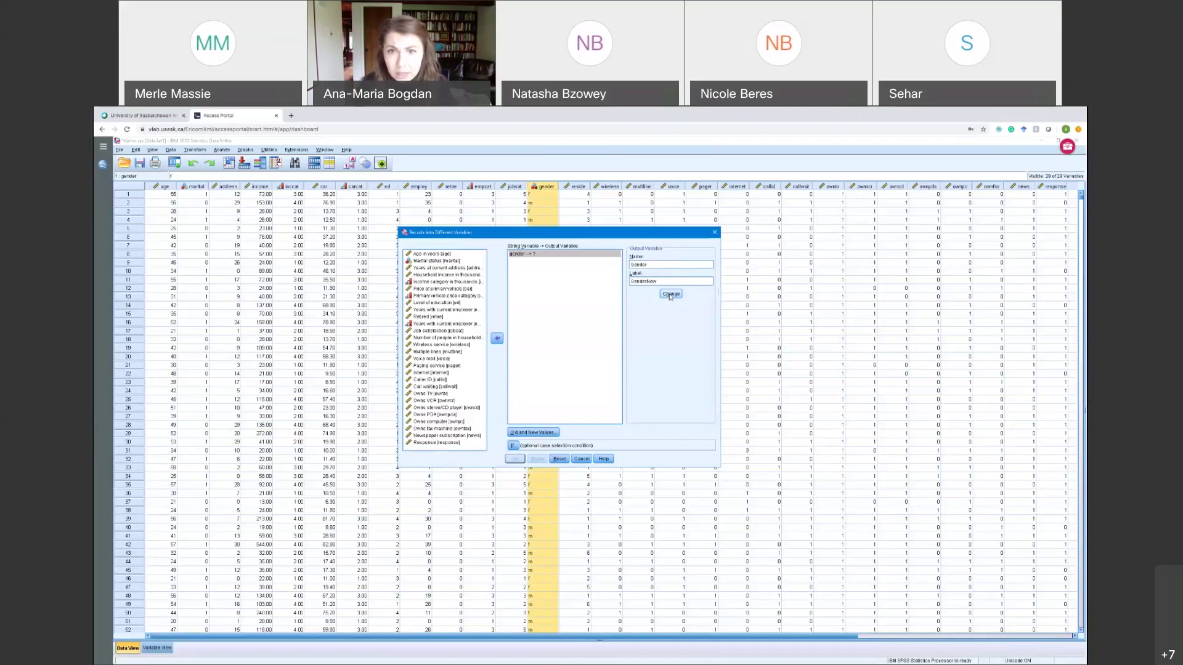
left_click(671, 294)
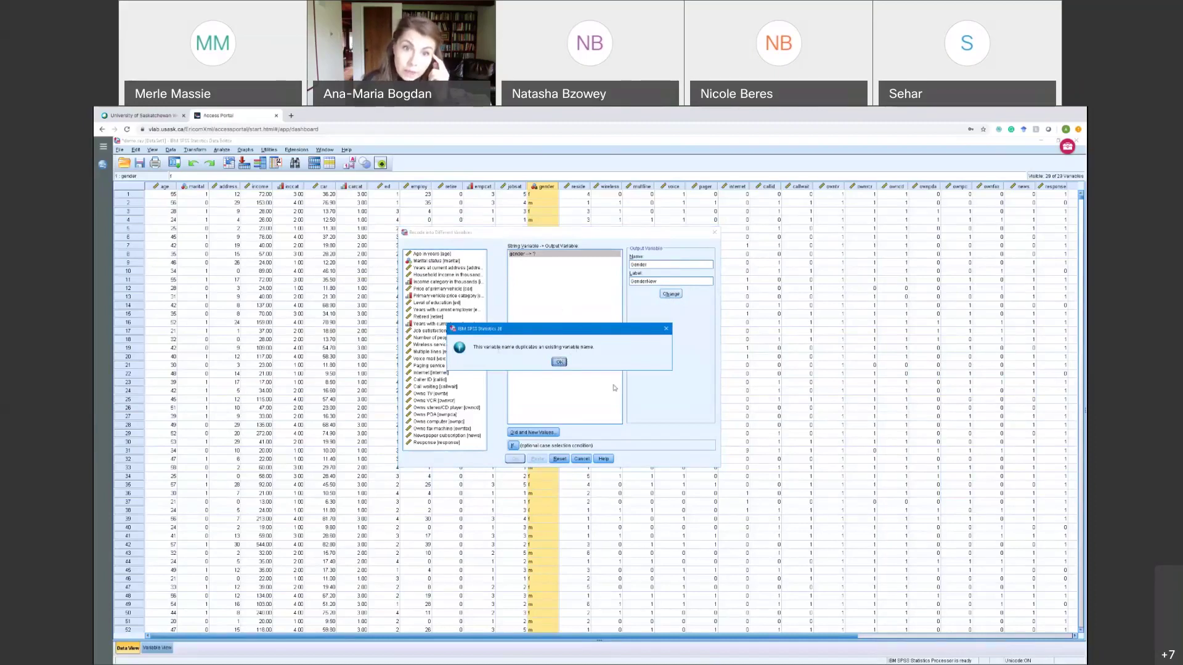
left_click(559, 362)
Change the output variable's name to GenderN and apply it to the gender recode.
left_click(661, 264)
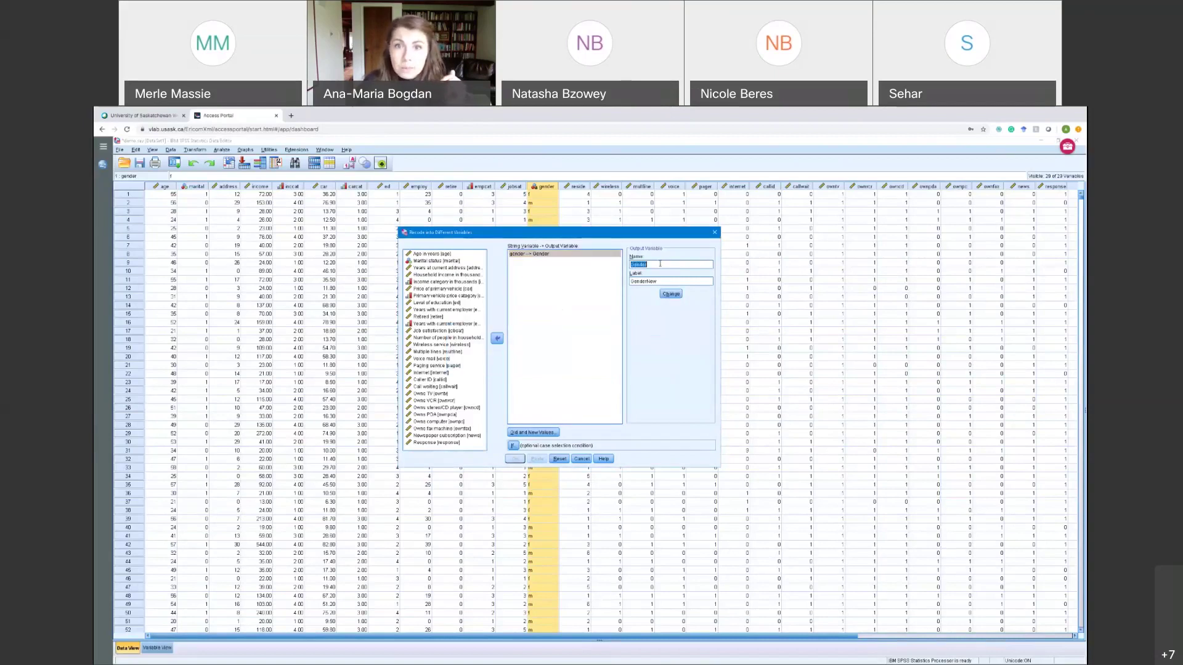
left_click(671, 297)
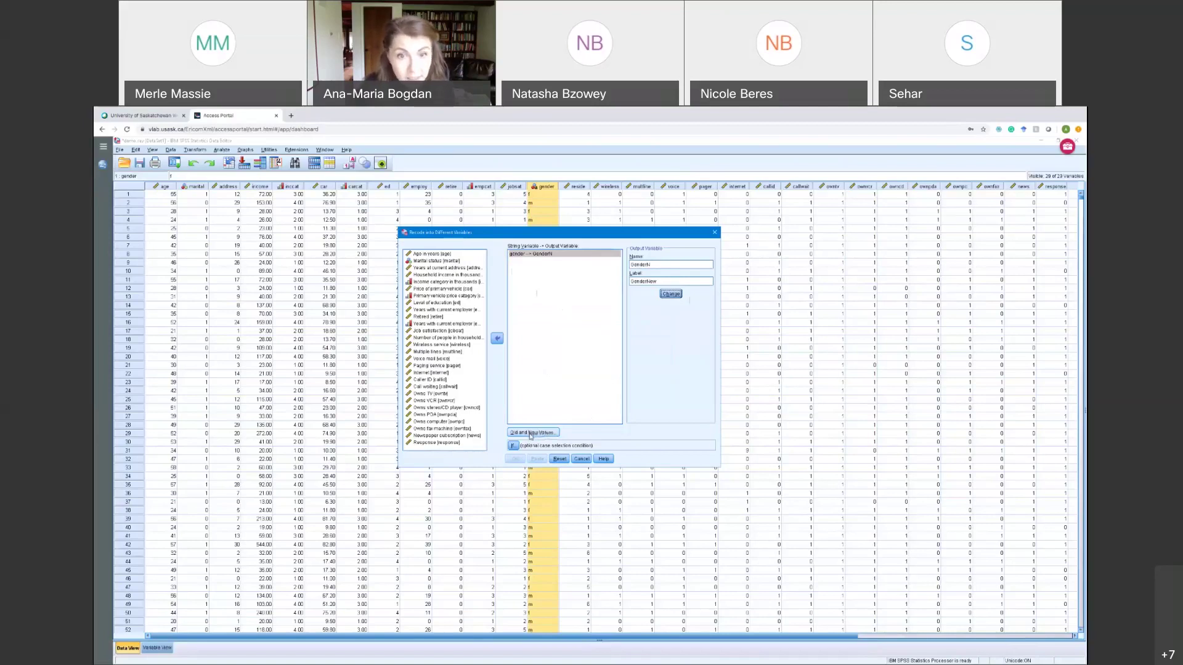
Define the first old and new value pair of the gender recode, turning f into 1.
left_click(517, 434)
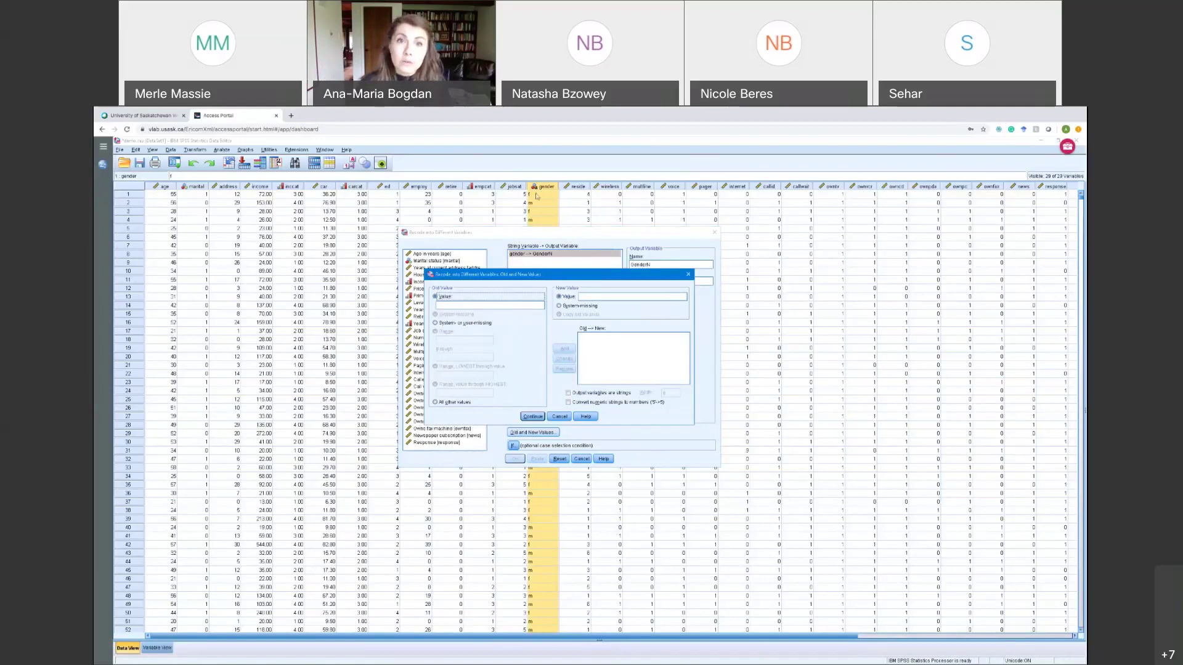
left_click(471, 305)
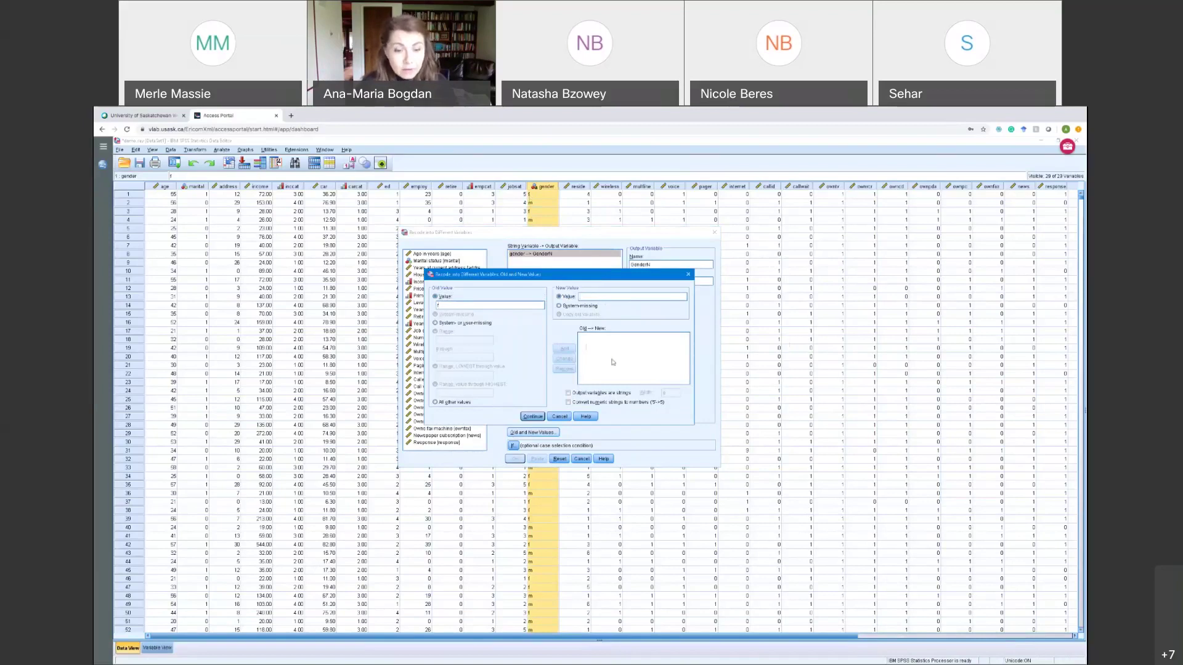
type("1")
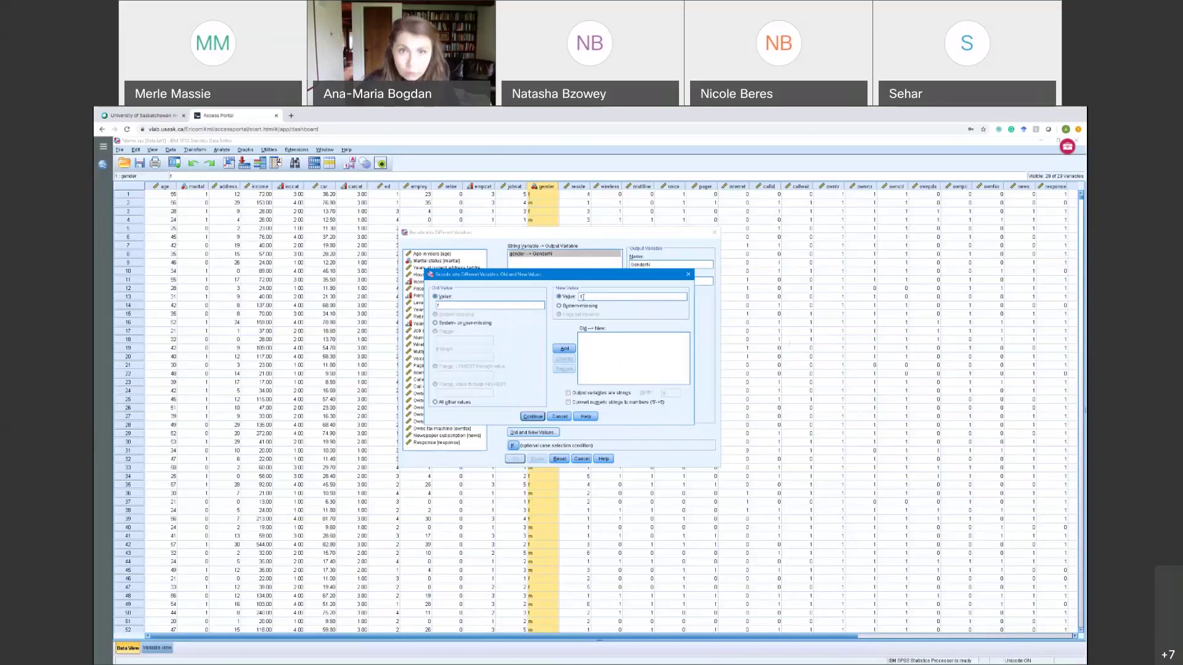
left_click(568, 349)
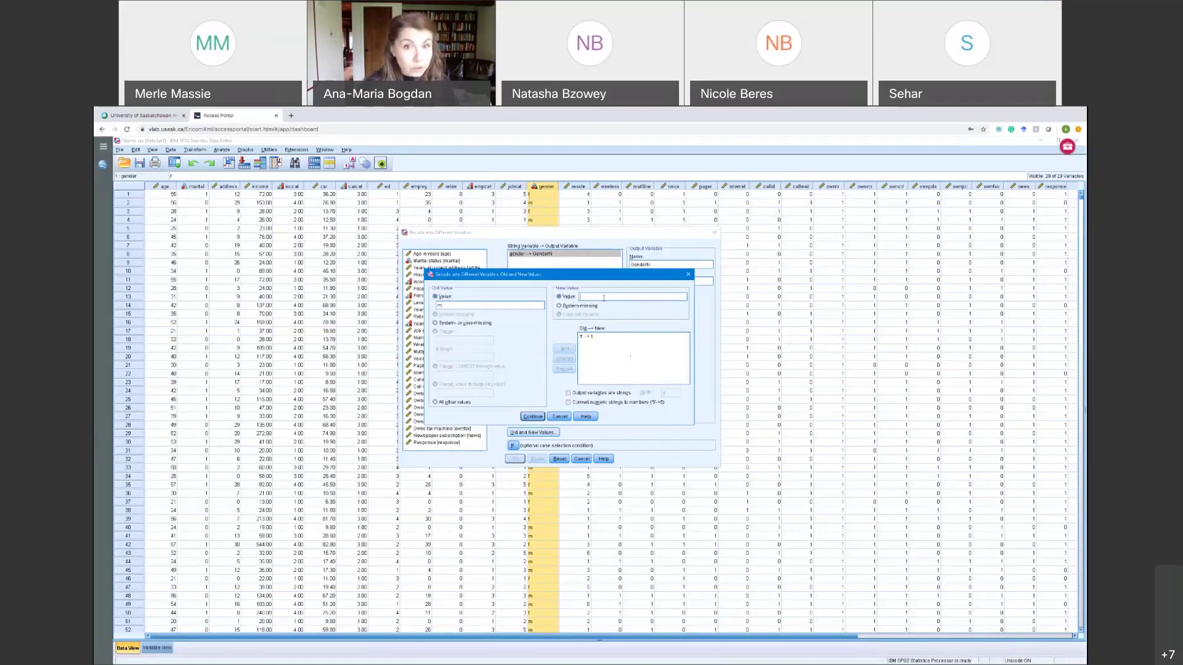
Map old value m to new value 0 in the gender recode and paste the command as syntax.
type("0")
left_click(564, 349)
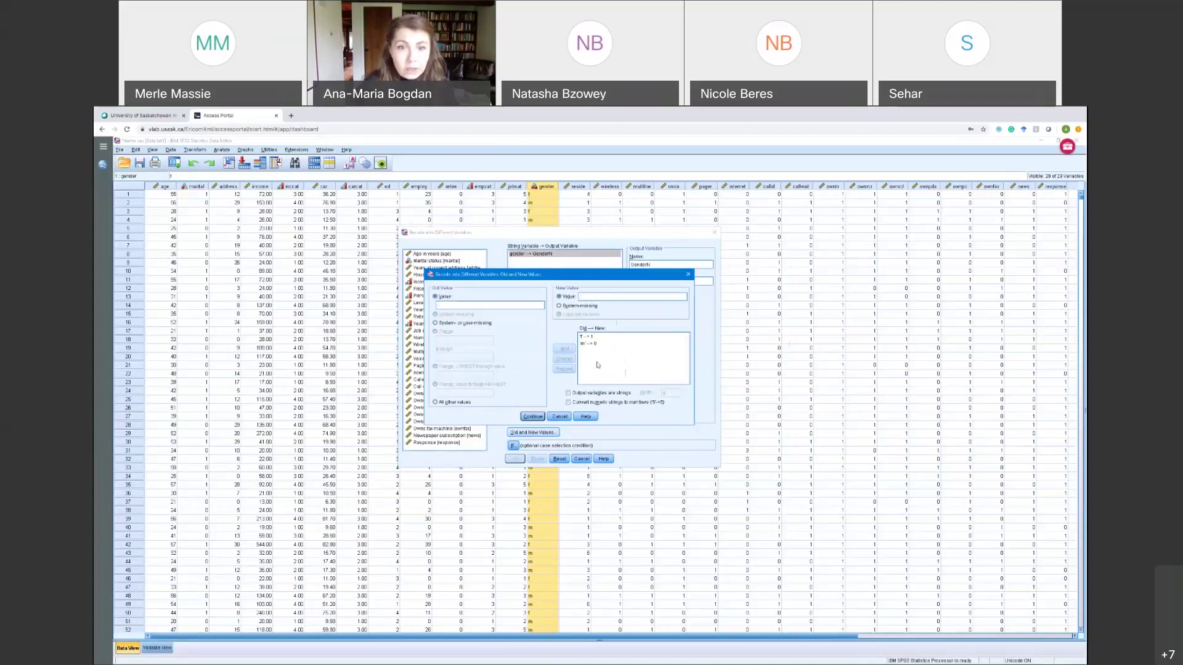
left_click(532, 417)
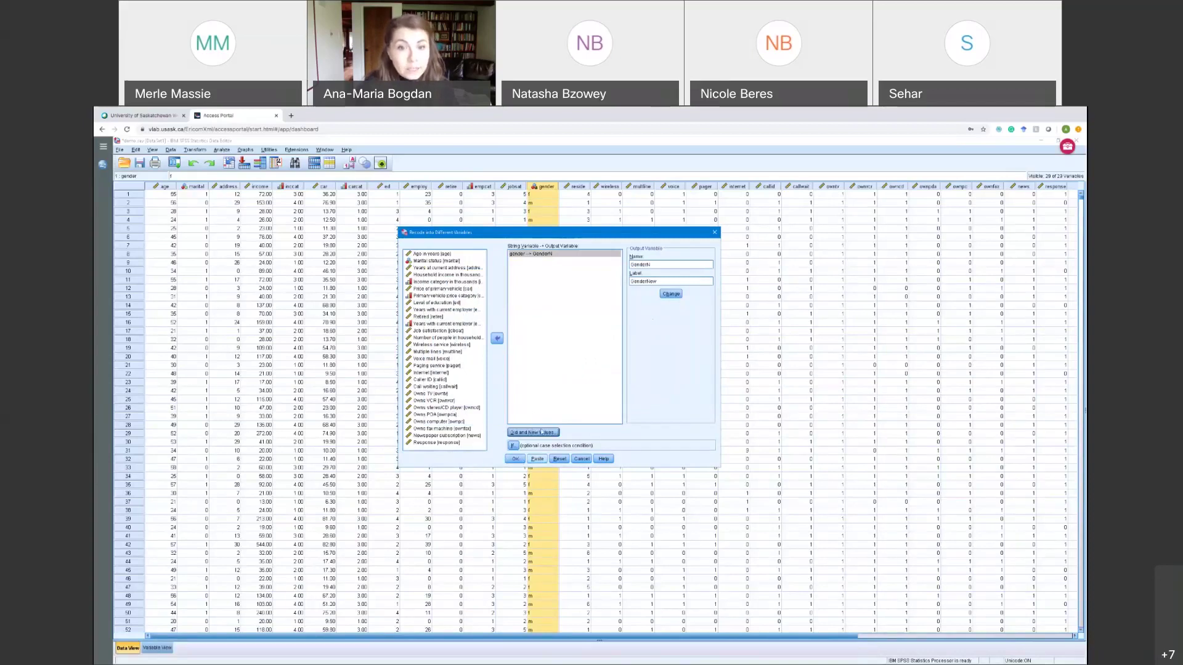
left_click(538, 460)
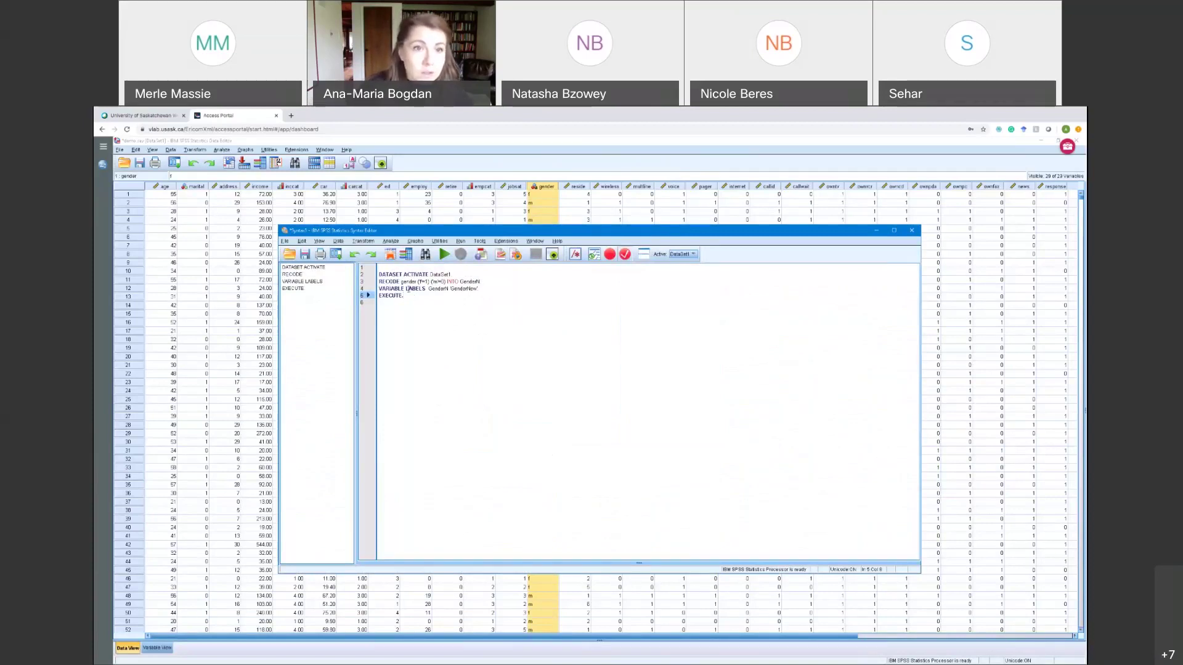
Run the whole pasted syntax block, from DATASET ACTIVATE through EXECUTE, to recode gender into GenderN.
left_click_drag(404, 297, 373, 271)
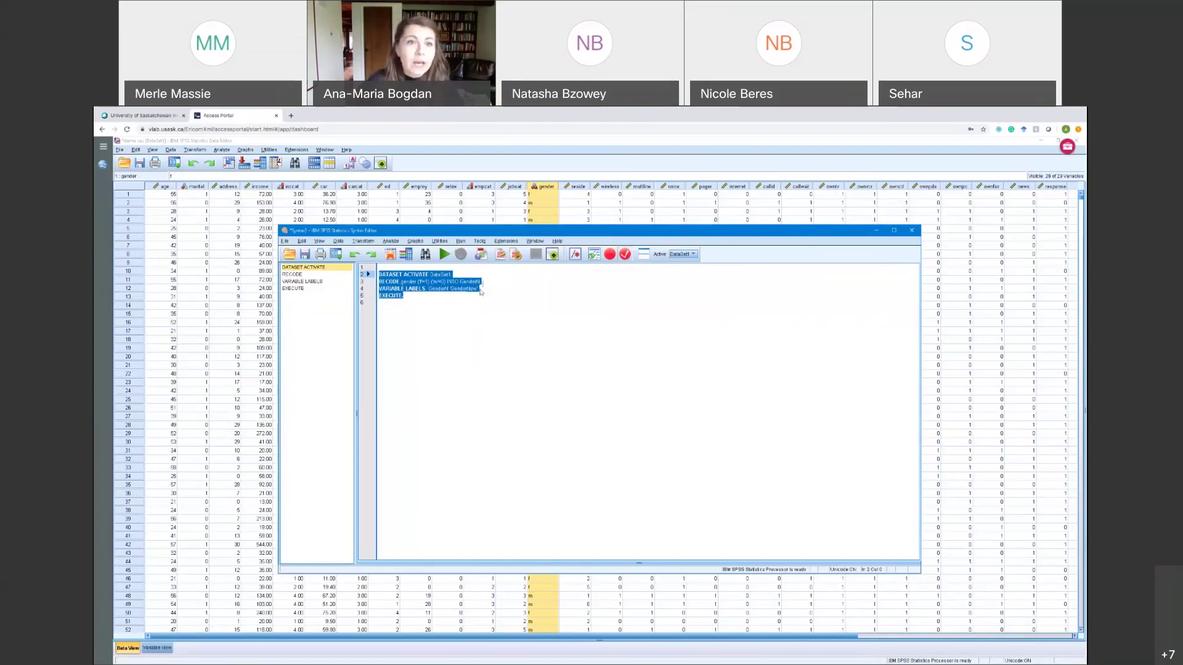
left_click(417, 298)
left_click_drag(407, 295, 370, 274)
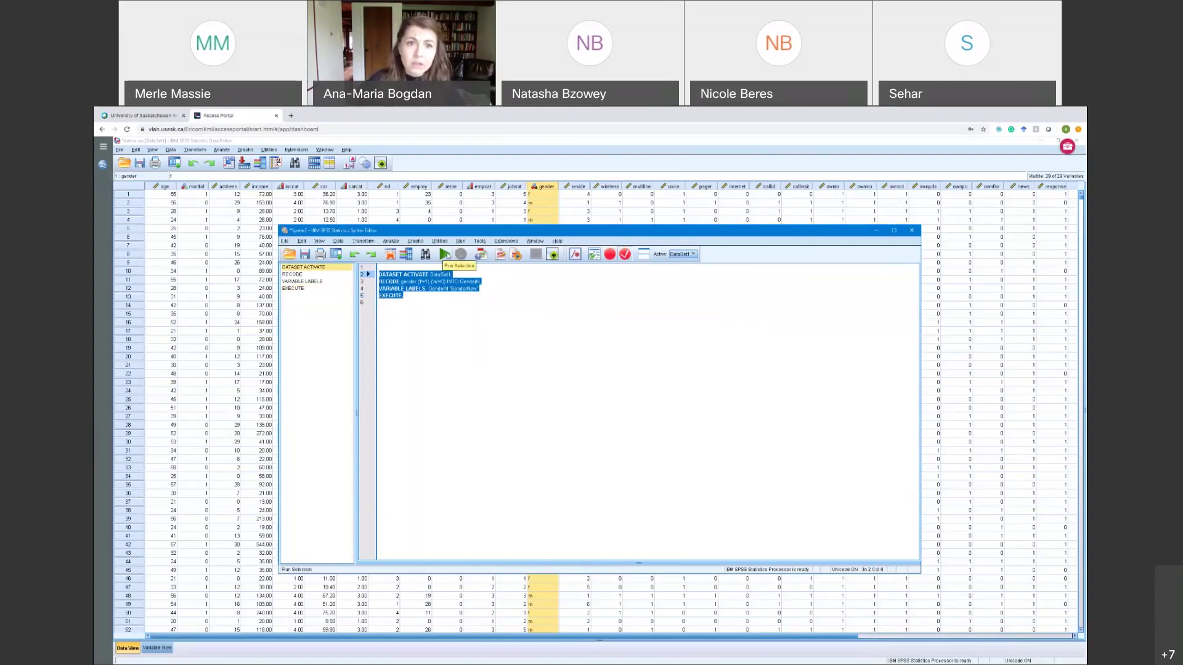
left_click(444, 255)
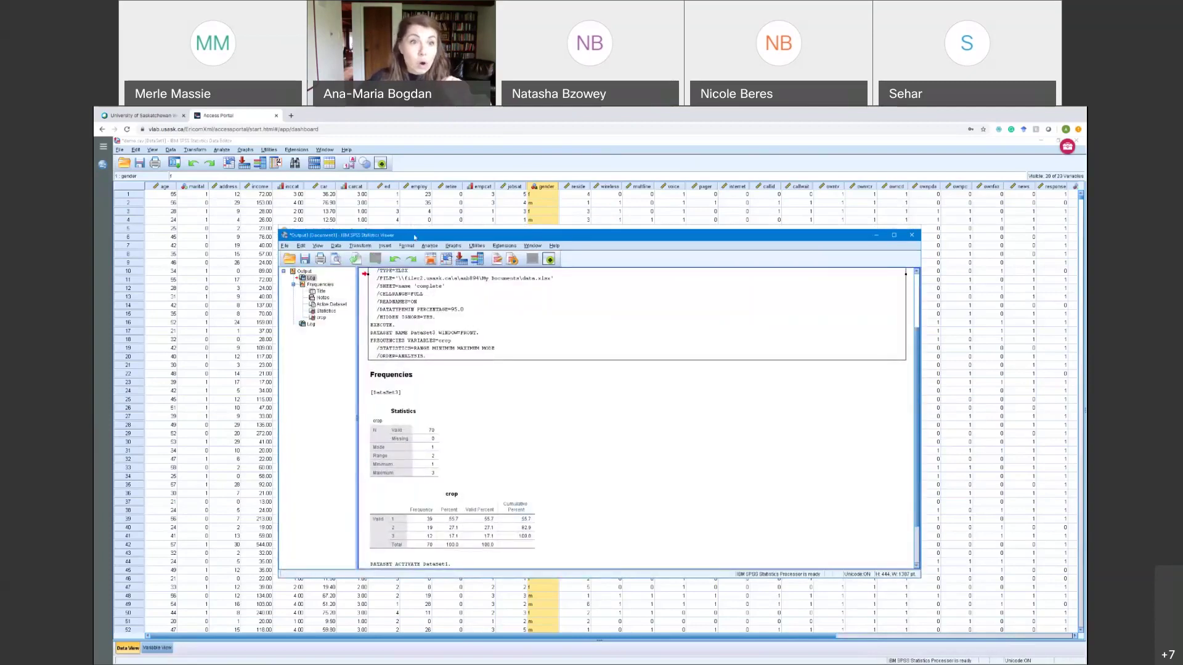
Examine the log entry of the RECODE command at the end of the output document.
left_click_drag(415, 237, 397, 189)
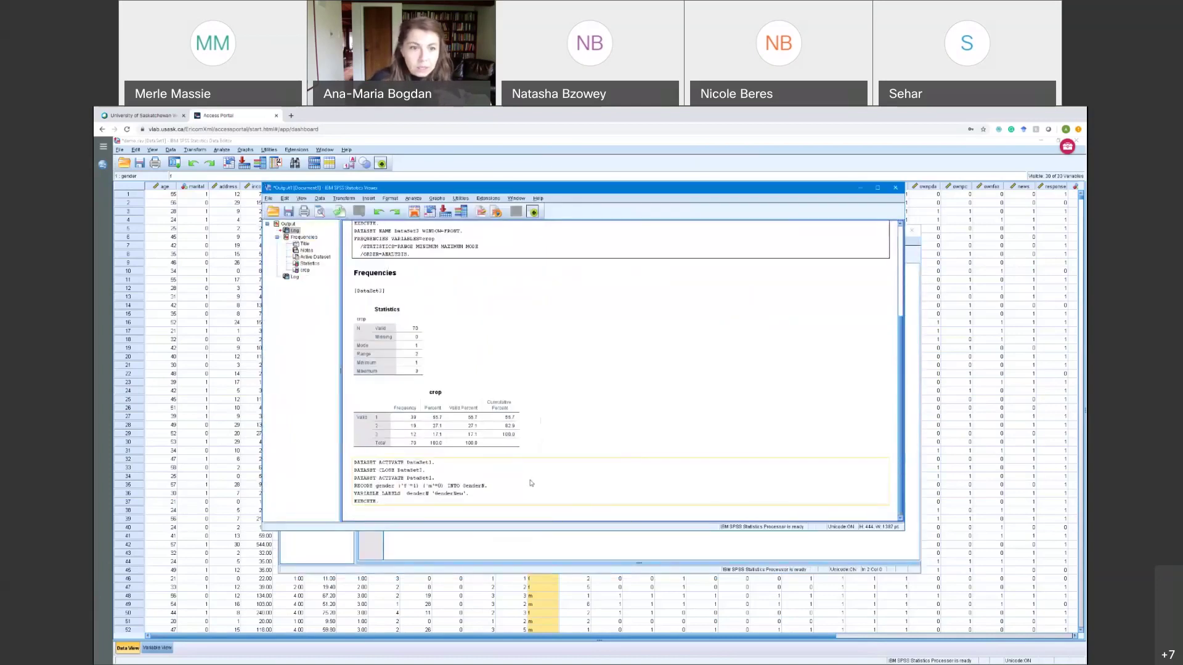
left_click(566, 502)
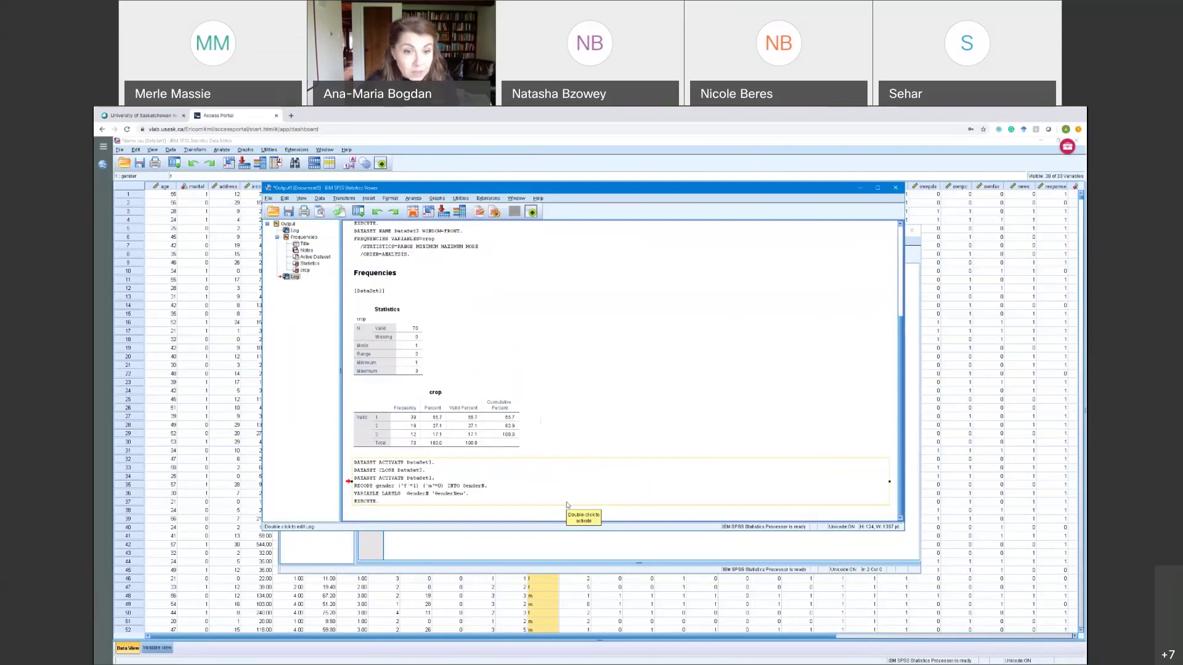
left_click(500, 473)
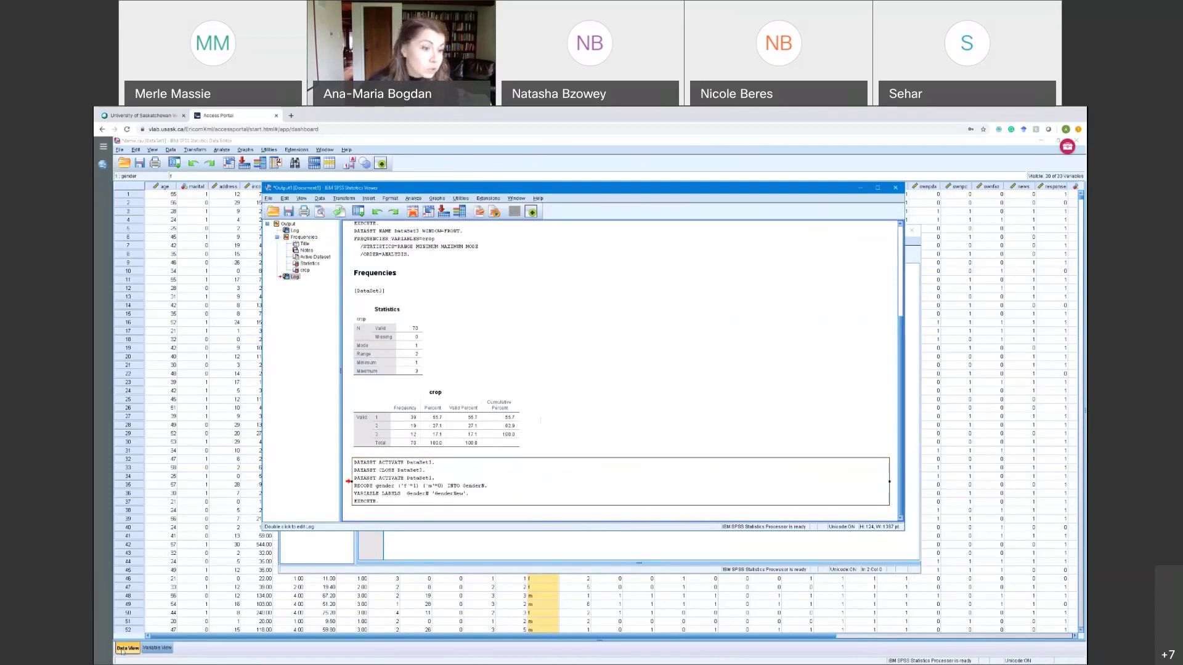
Inspect the recoded GenderN column at the end of the dataset in Data View.
left_click(122, 650)
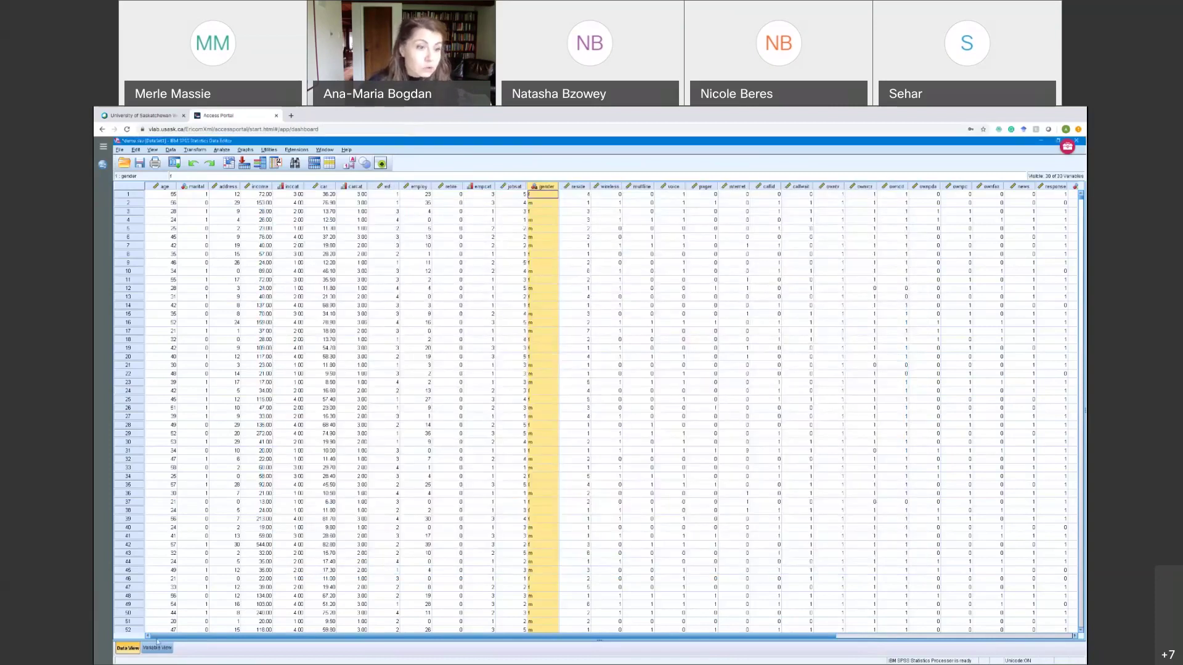
left_click_drag(181, 636, 185, 637)
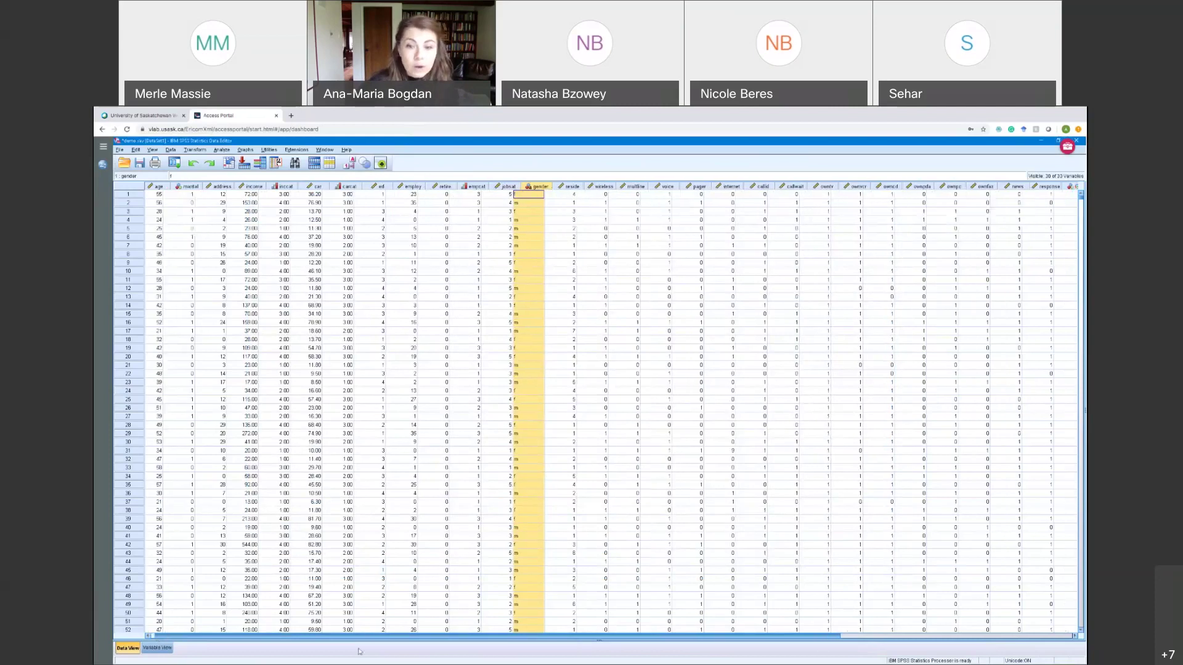
left_click(958, 640)
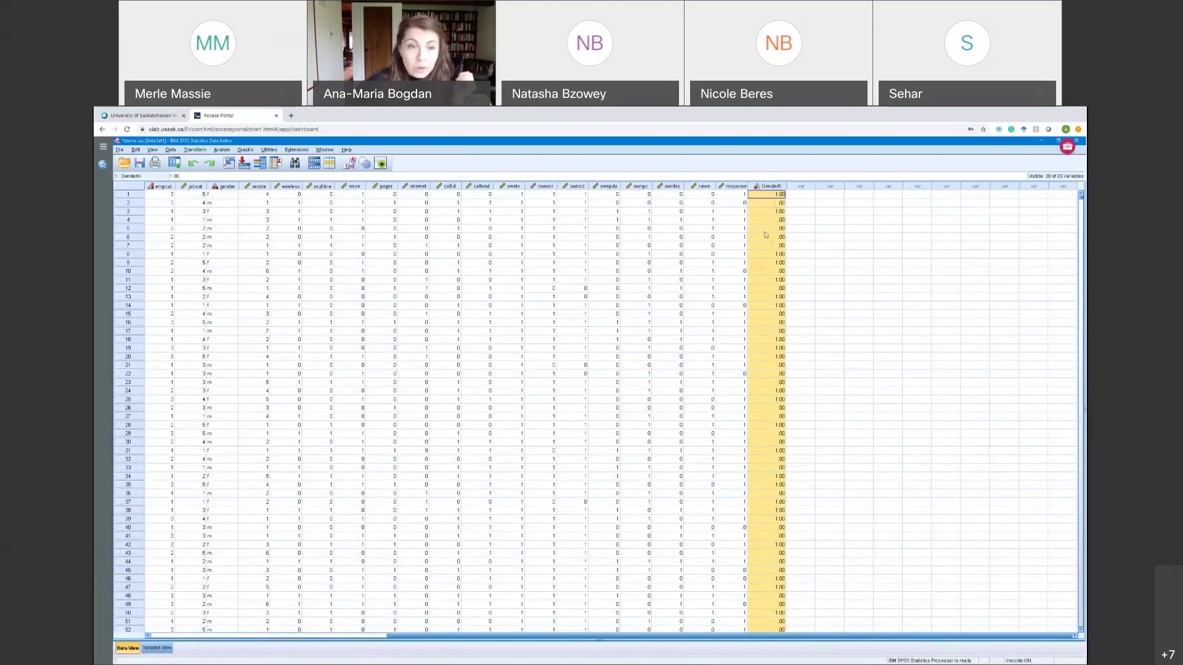
Review GenderN's name, type, label and value labels in Variable View.
left_click(162, 649)
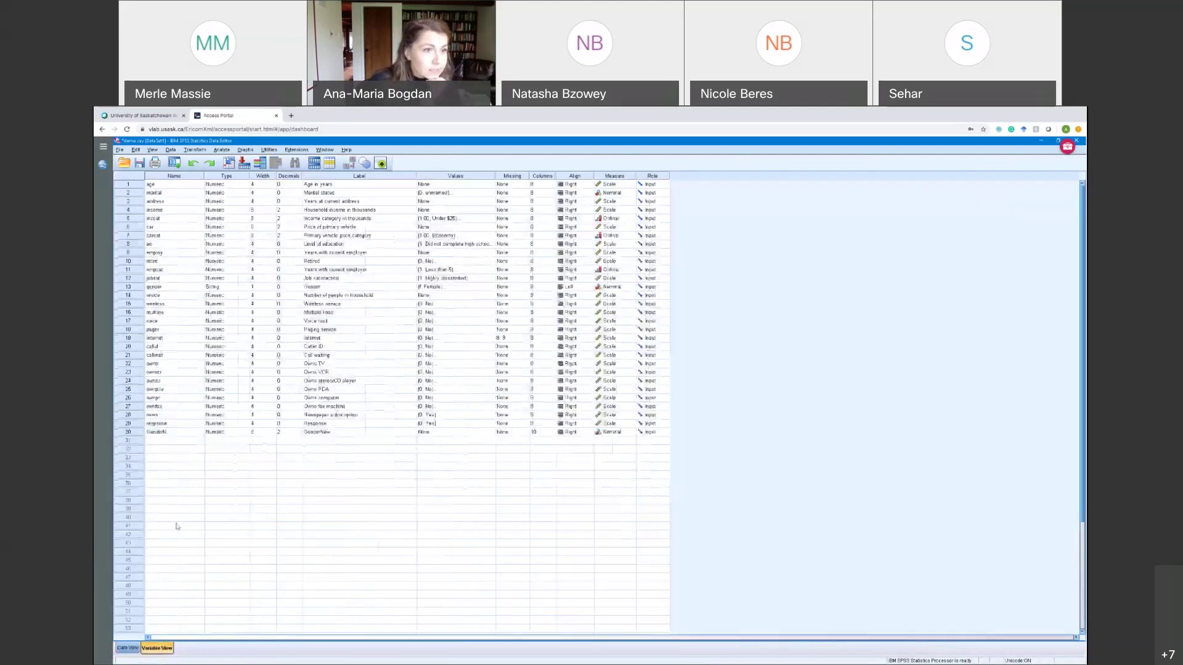
left_click(161, 434)
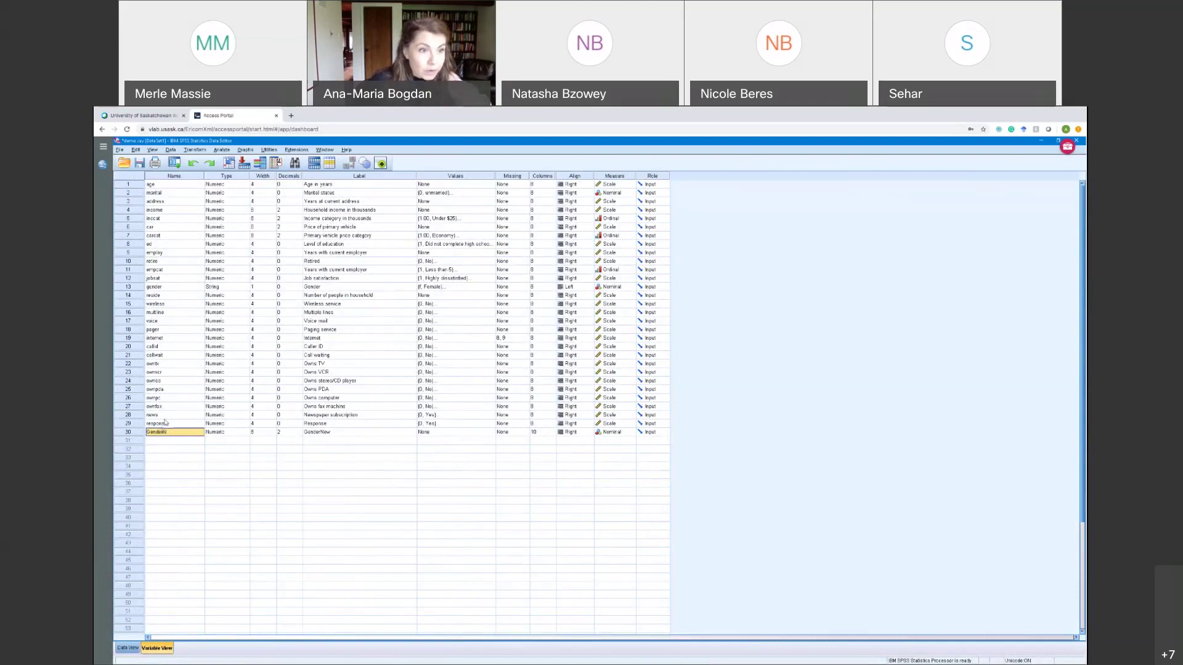
left_click(222, 436)
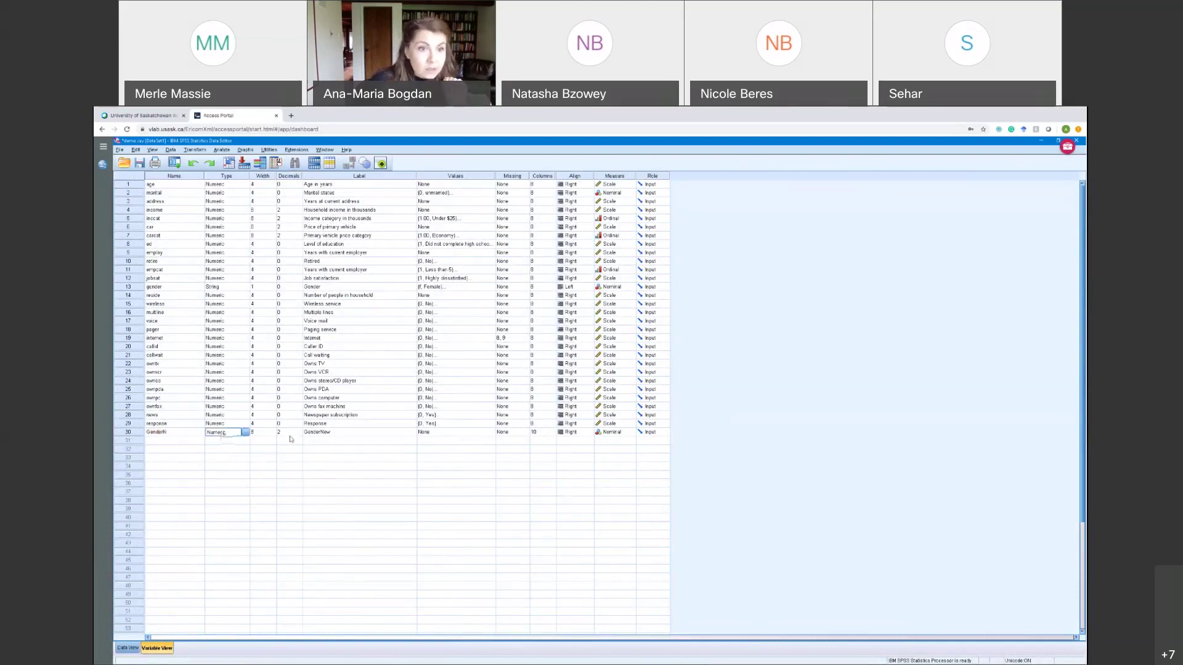
left_click(333, 435)
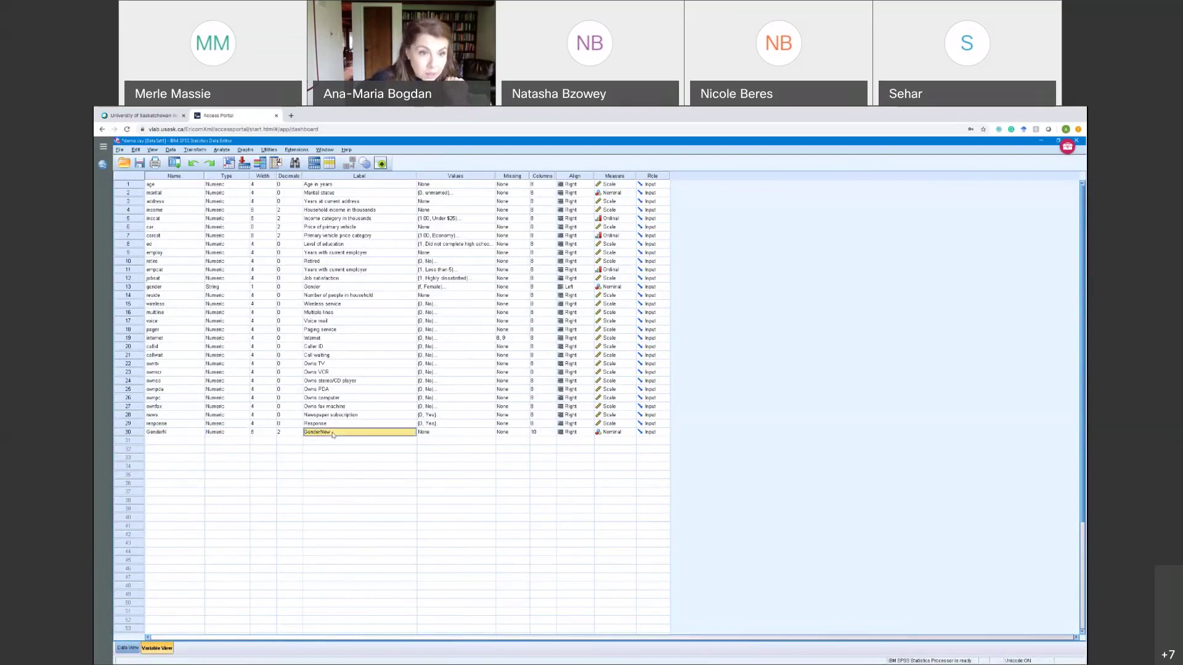
left_click(467, 437)
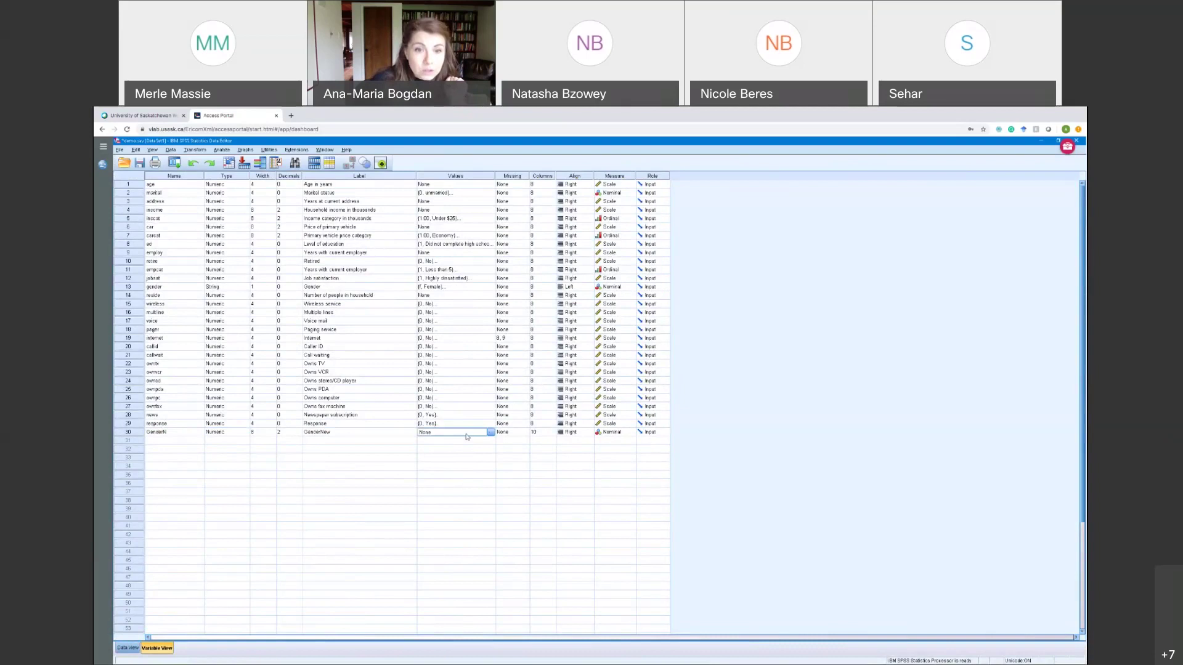
left_click(492, 432)
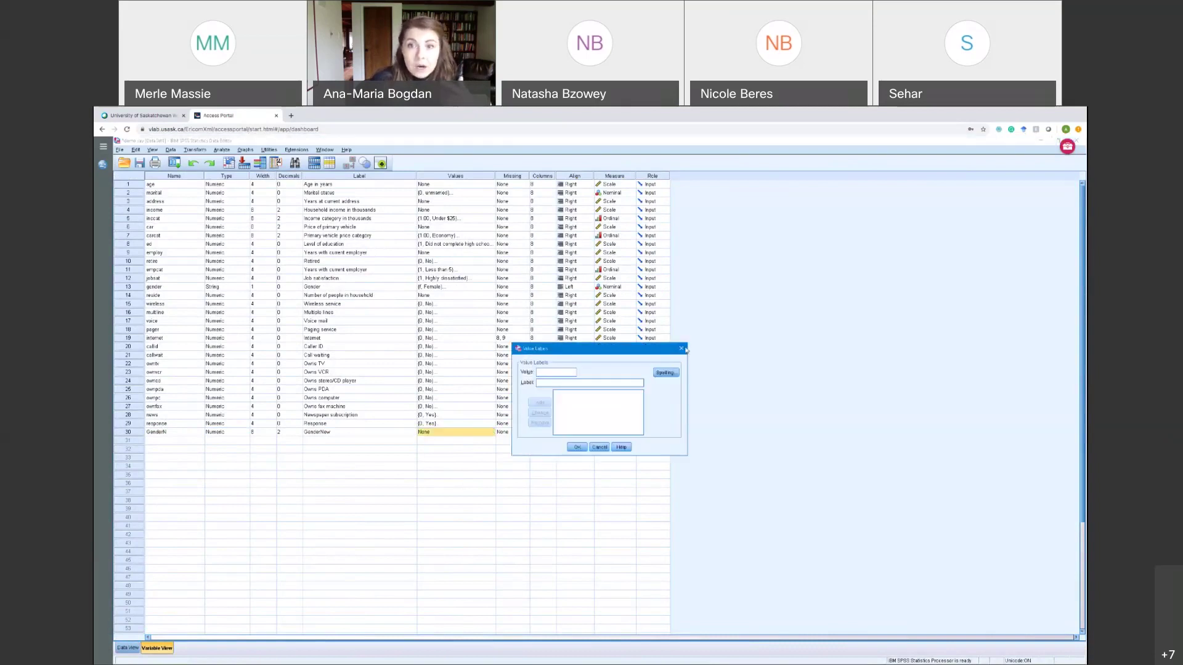
key("Escape")
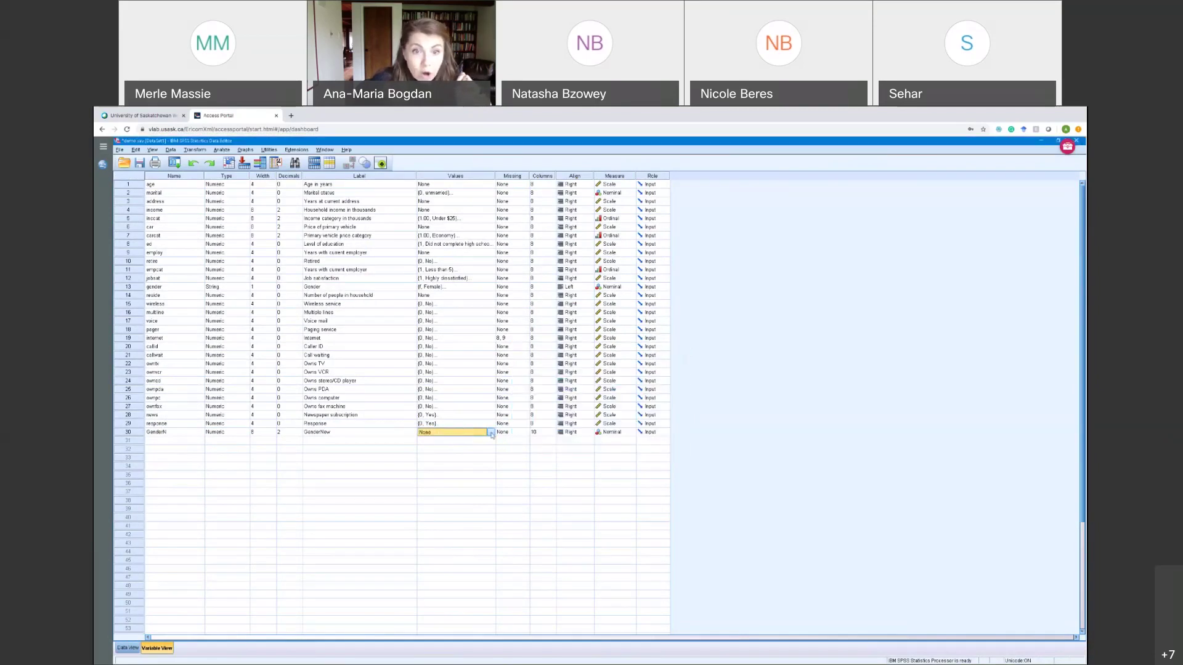
Define the value labels 1 = Female and 0 = Male for the GenderN variable.
left_click(491, 433)
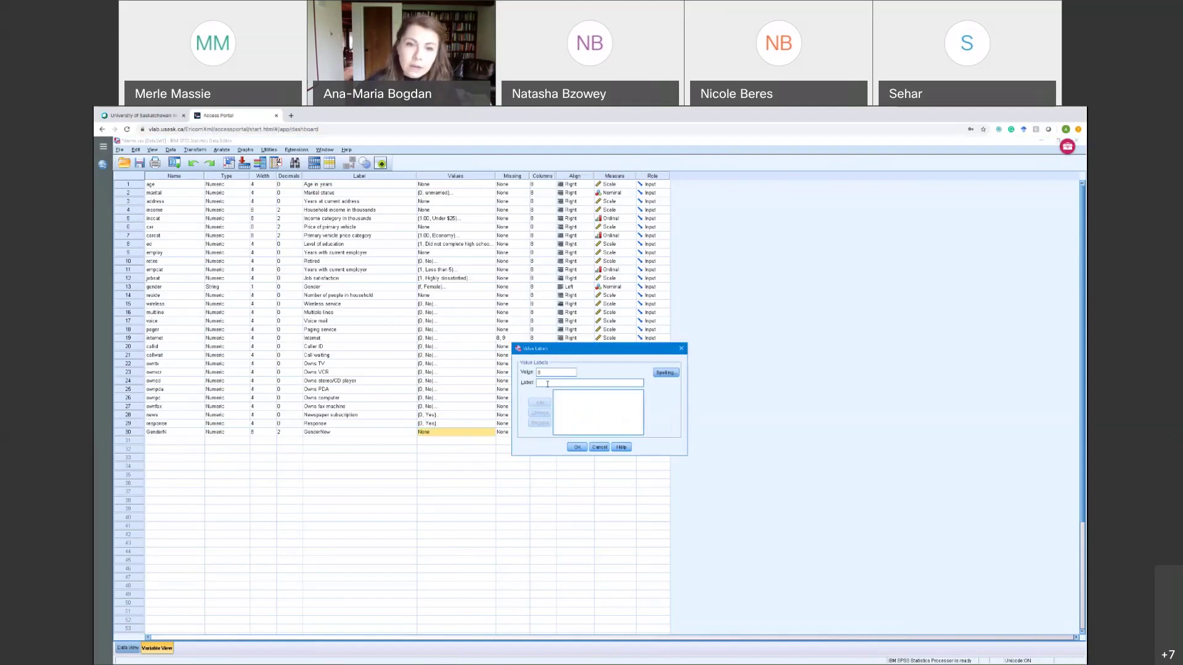
left_click_drag(541, 373, 535, 371)
type("1")
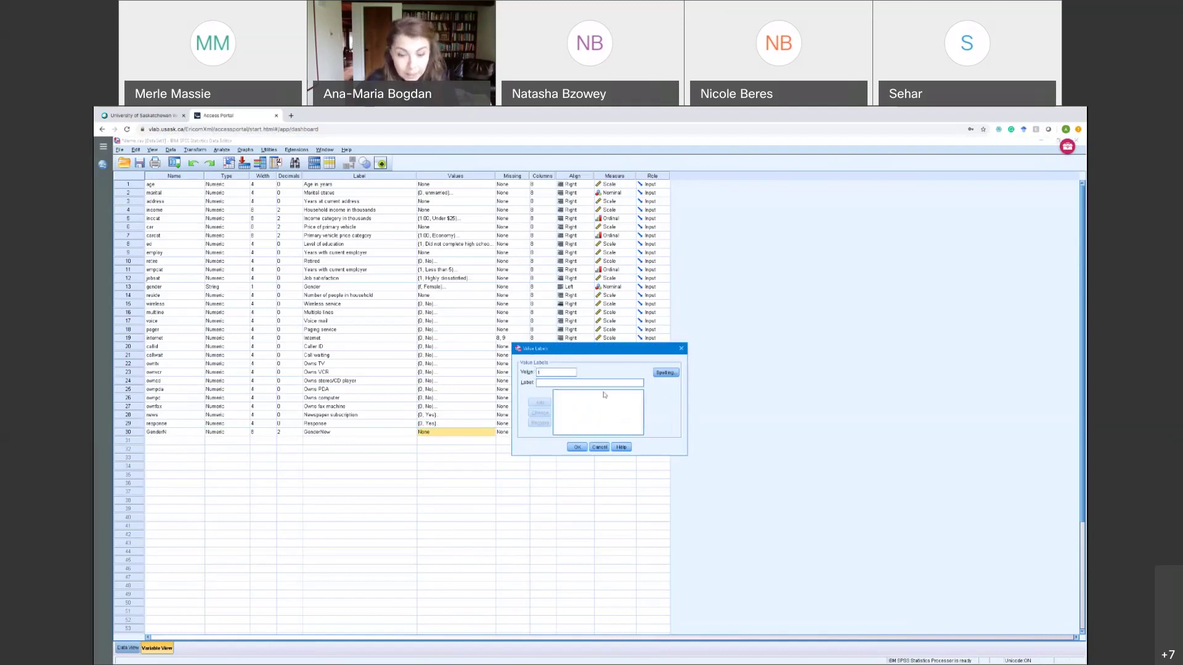
key("Tab")
type("Female")
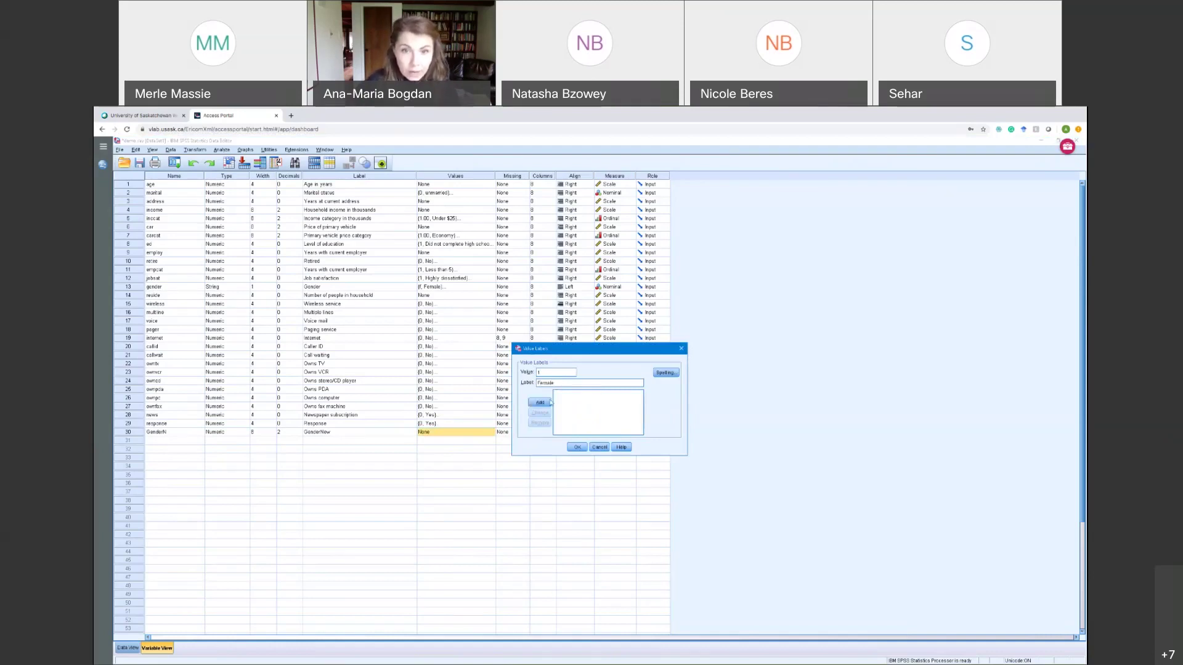
left_click(540, 402)
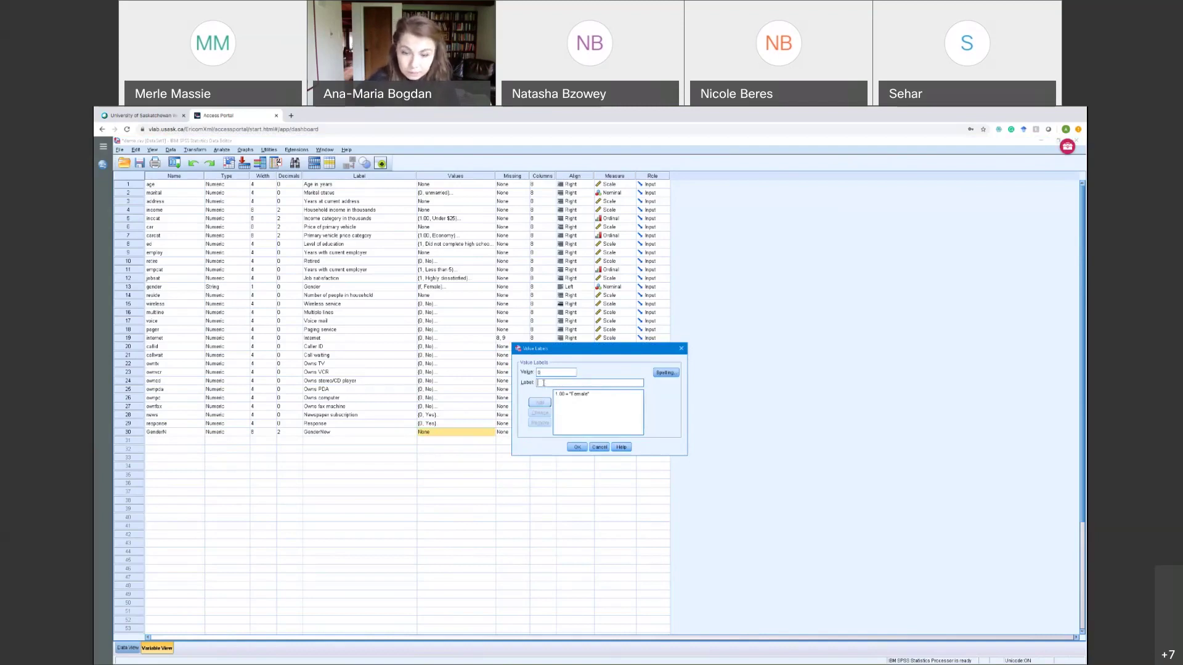
type("Male")
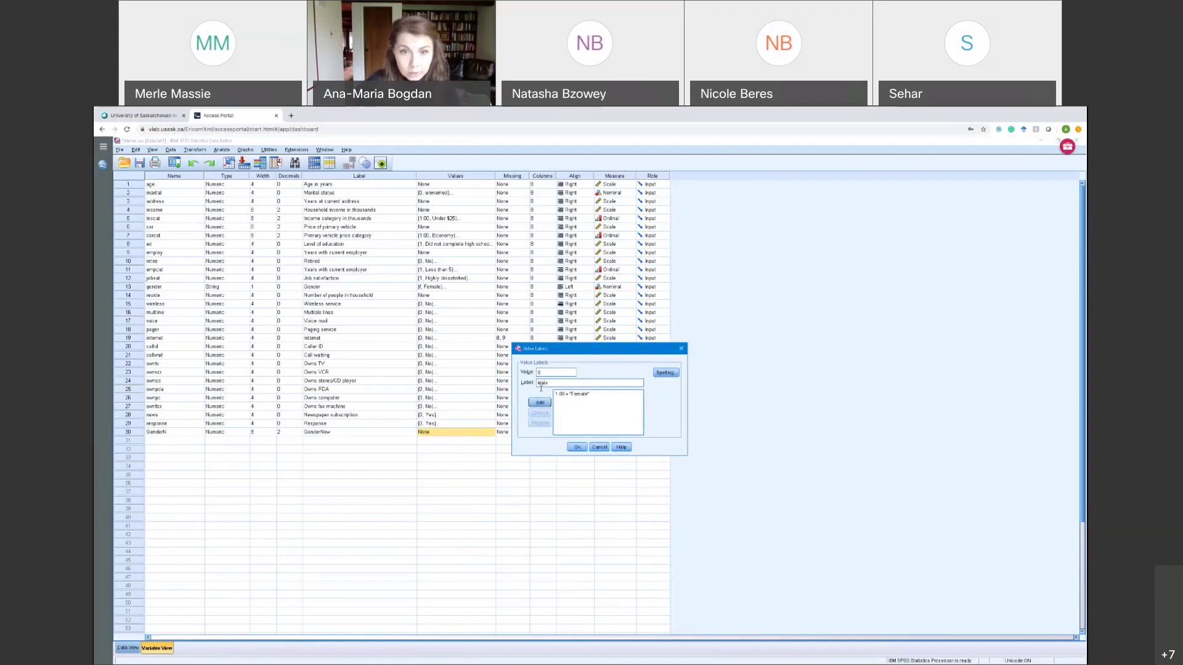
left_click(540, 403)
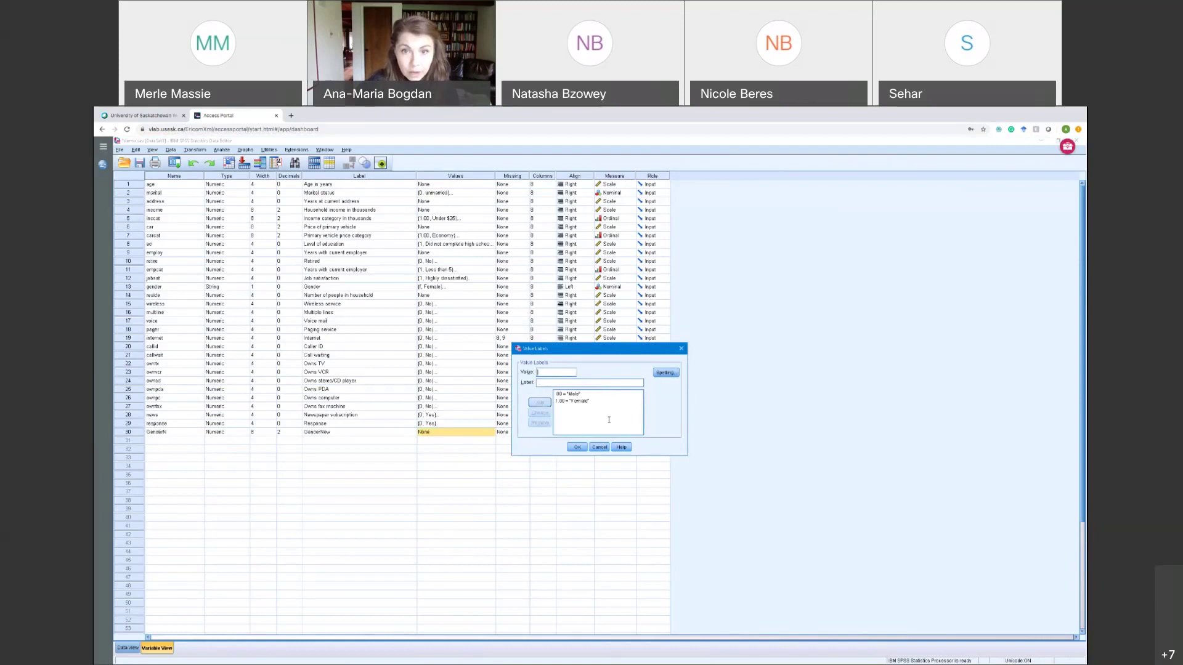
left_click(575, 448)
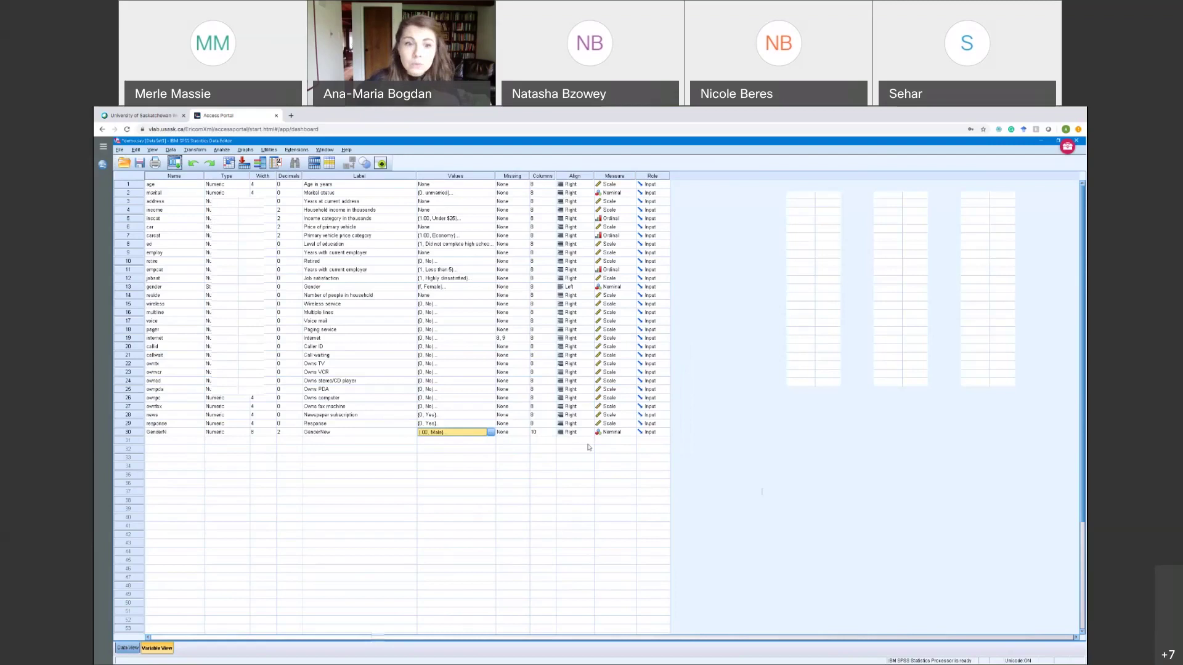
right_click(646, 409)
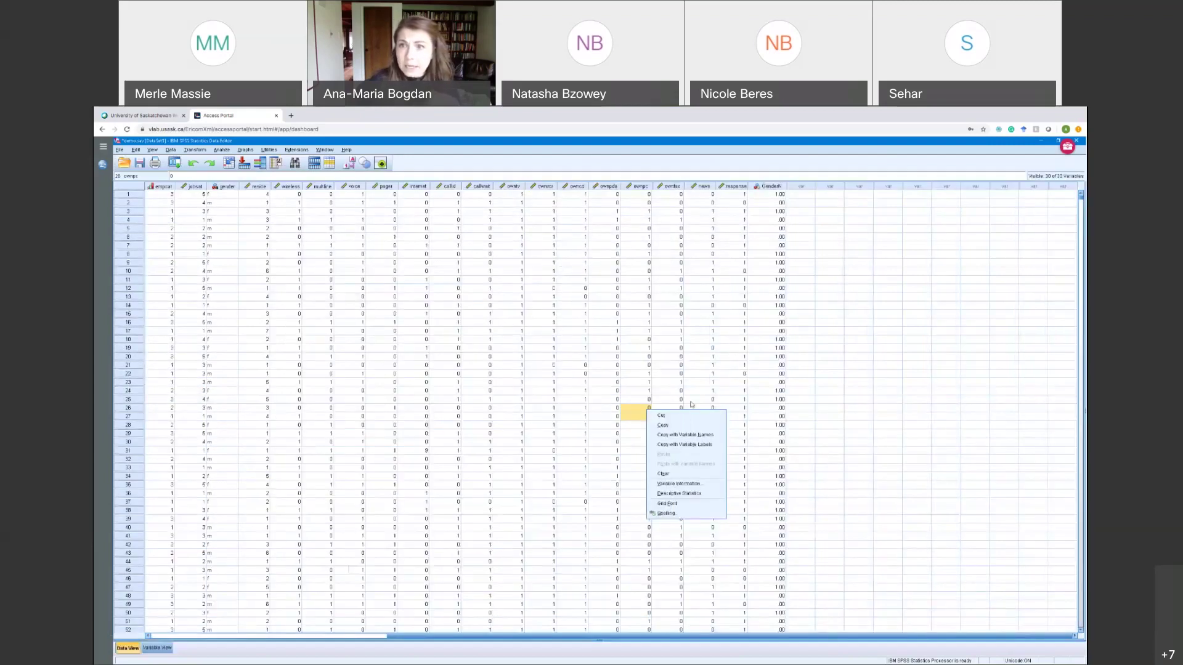
left_click(881, 306)
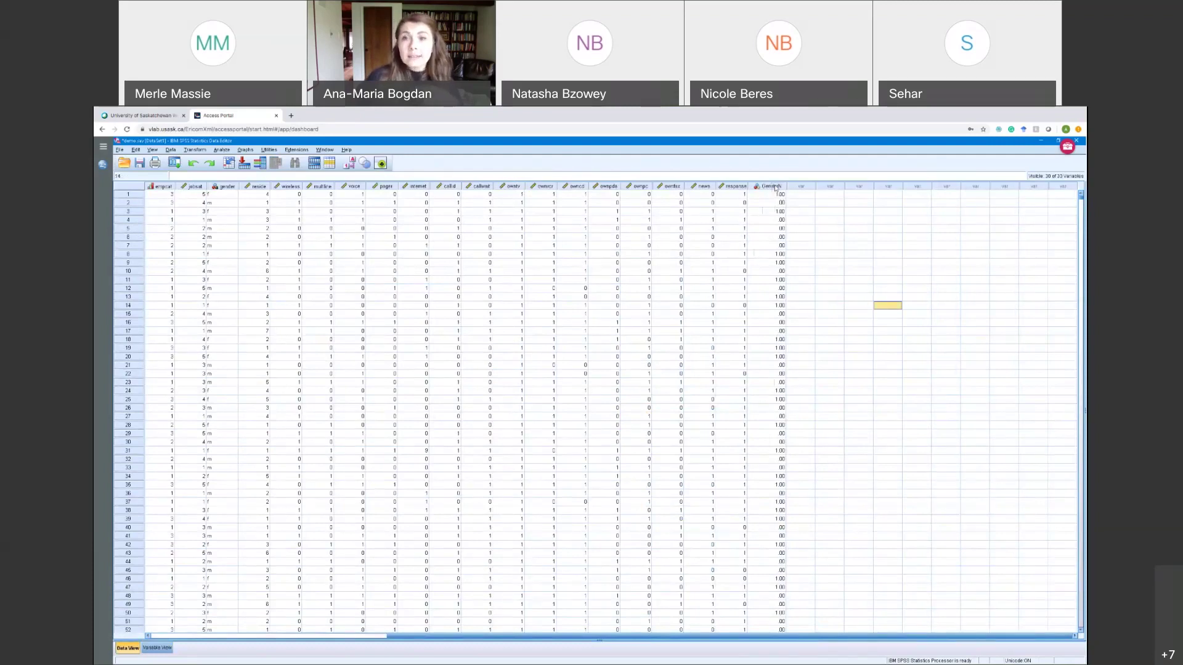
mouse_move(775, 188)
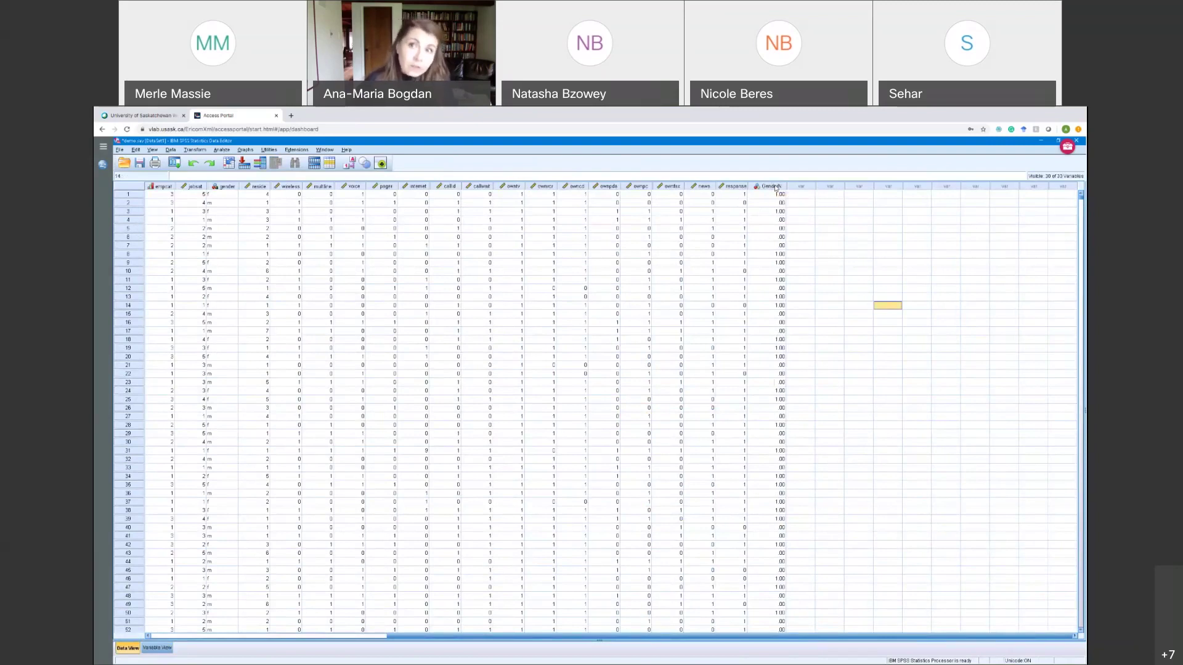
left_click(195, 150)
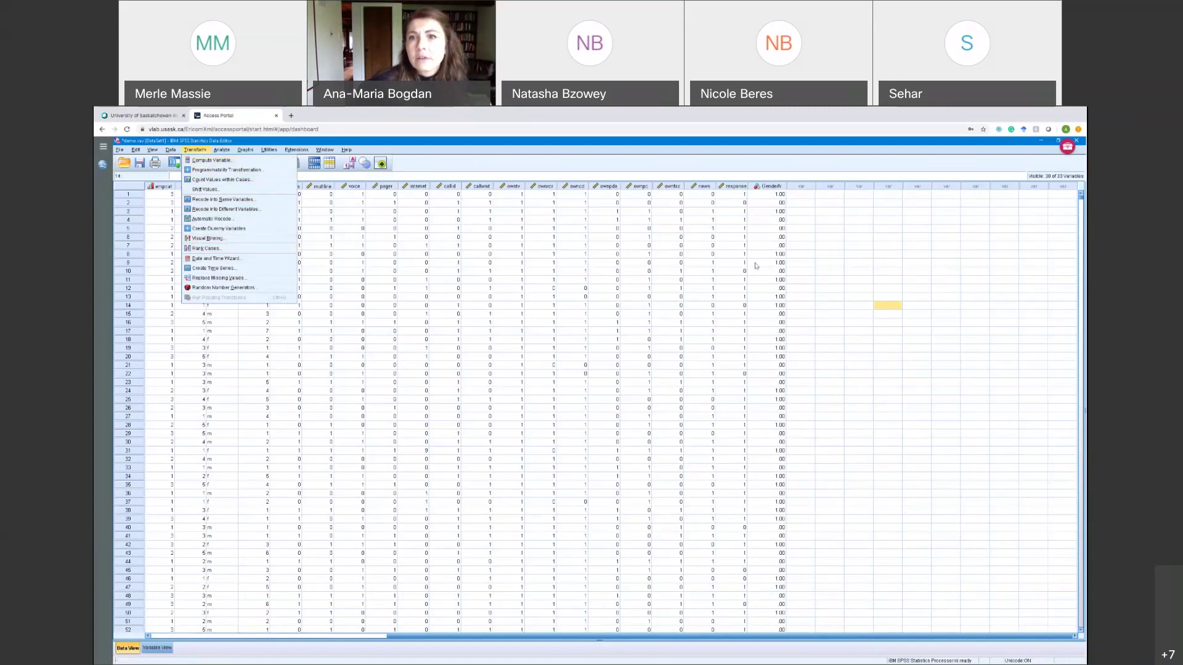
left_click(829, 220)
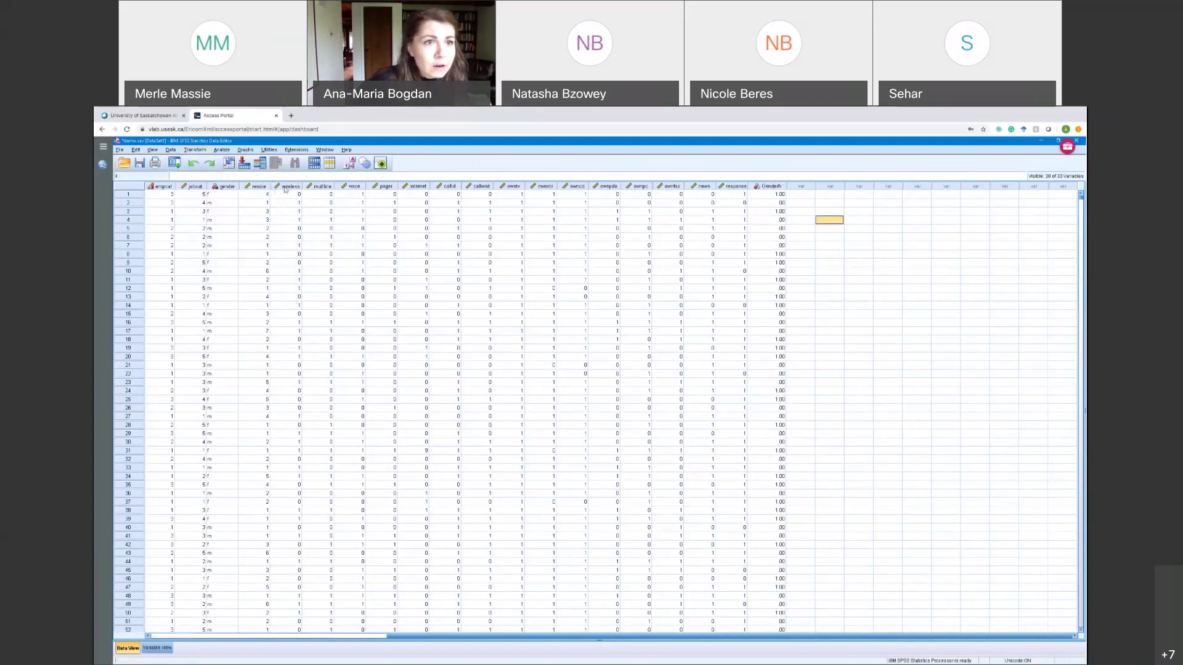
Review the labels of the variables from Wireless service to Response in Variable View and open the value labels of wireless.
mouse_move(288, 189)
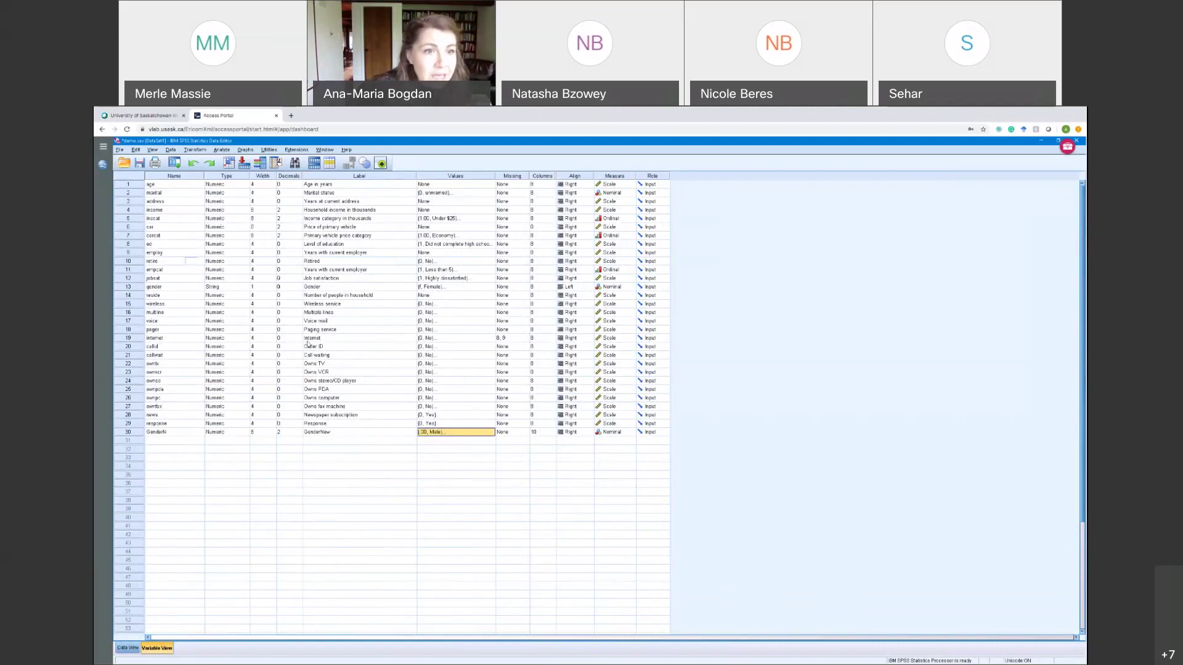
left_click_drag(328, 306, 334, 424)
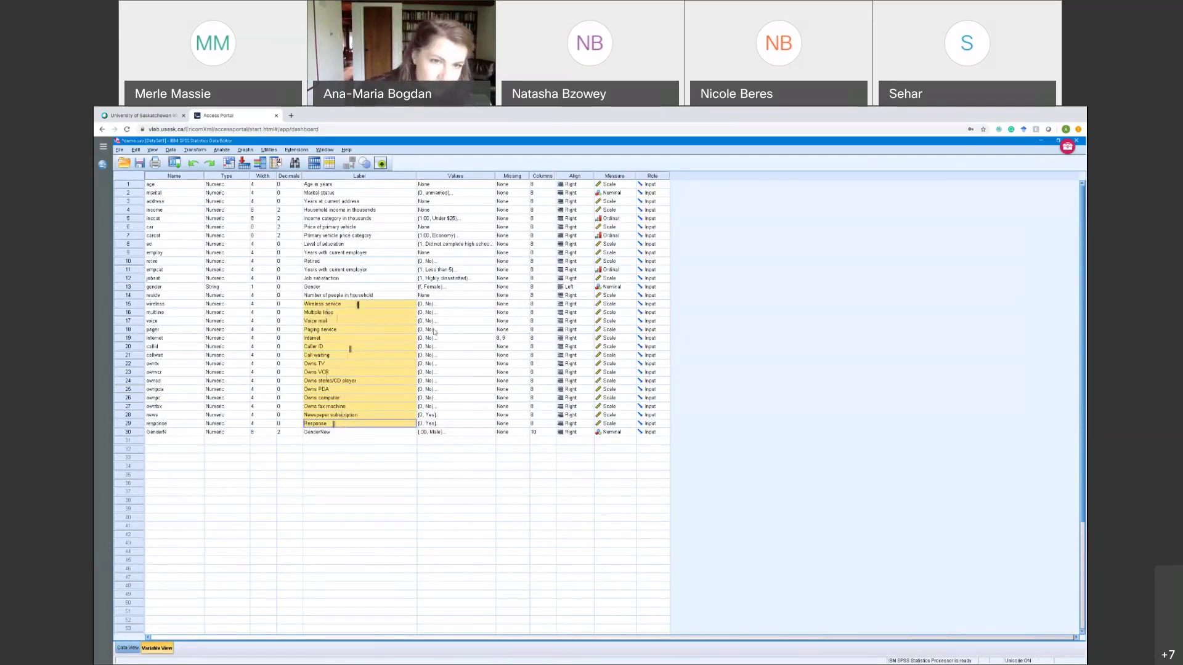
left_click(462, 305)
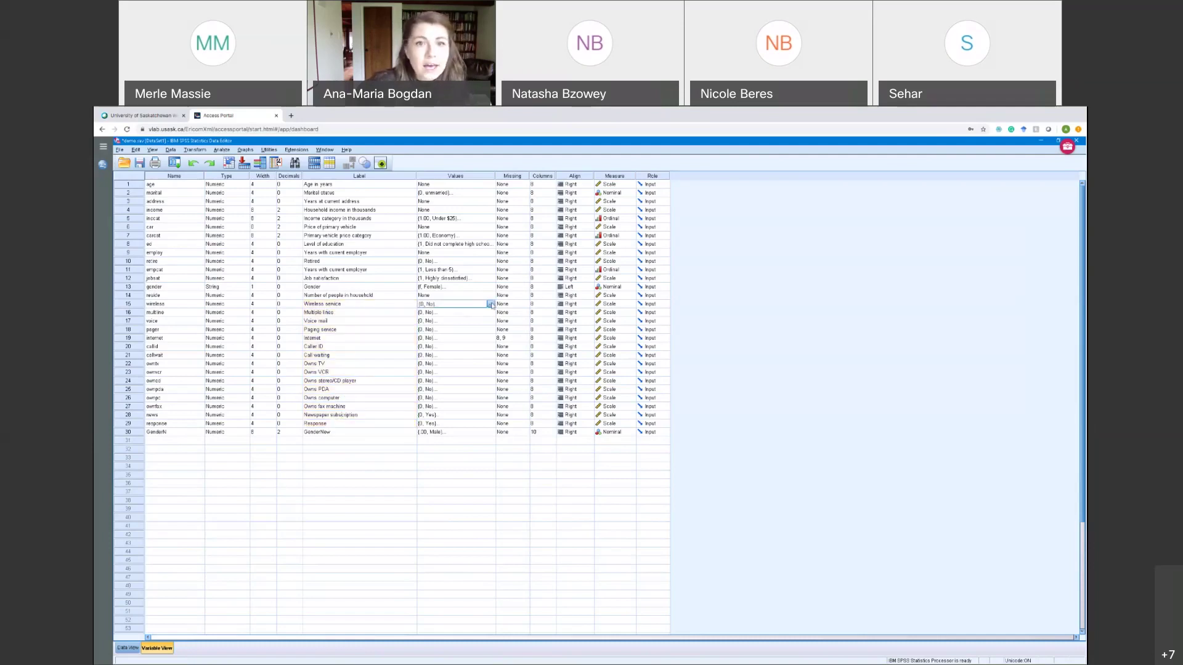
left_click(493, 305)
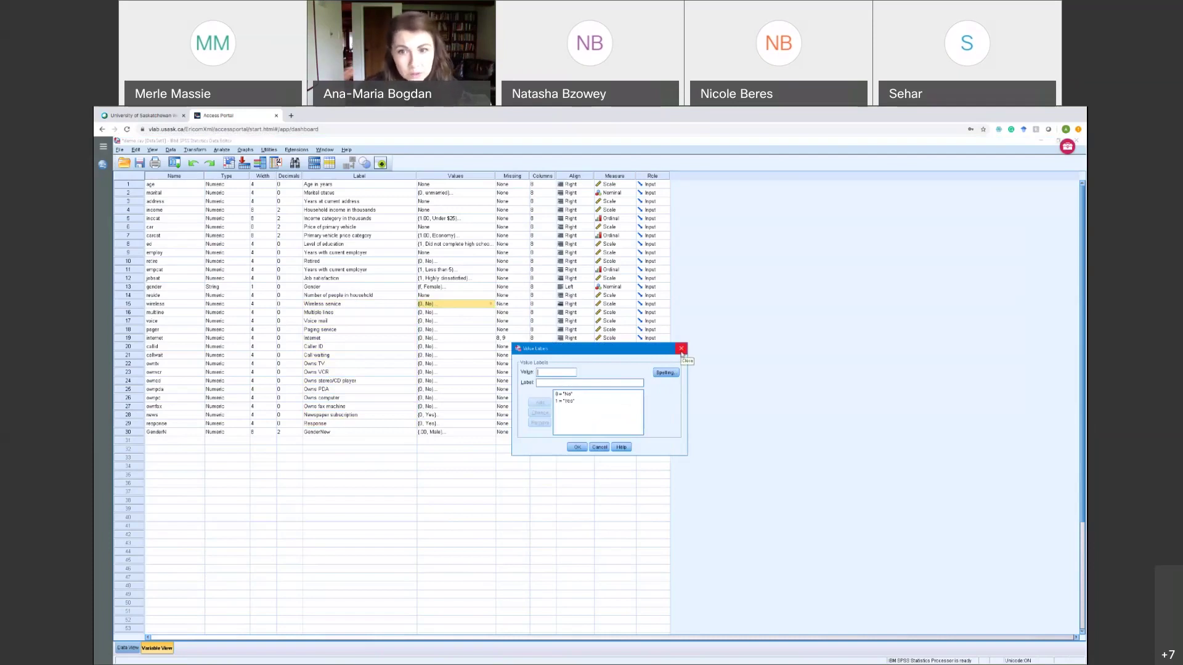
Close the wireless value labels and begin computing a new variable with the target name sumtech, enlarging the dialog to show full variable labels.
left_click(682, 350)
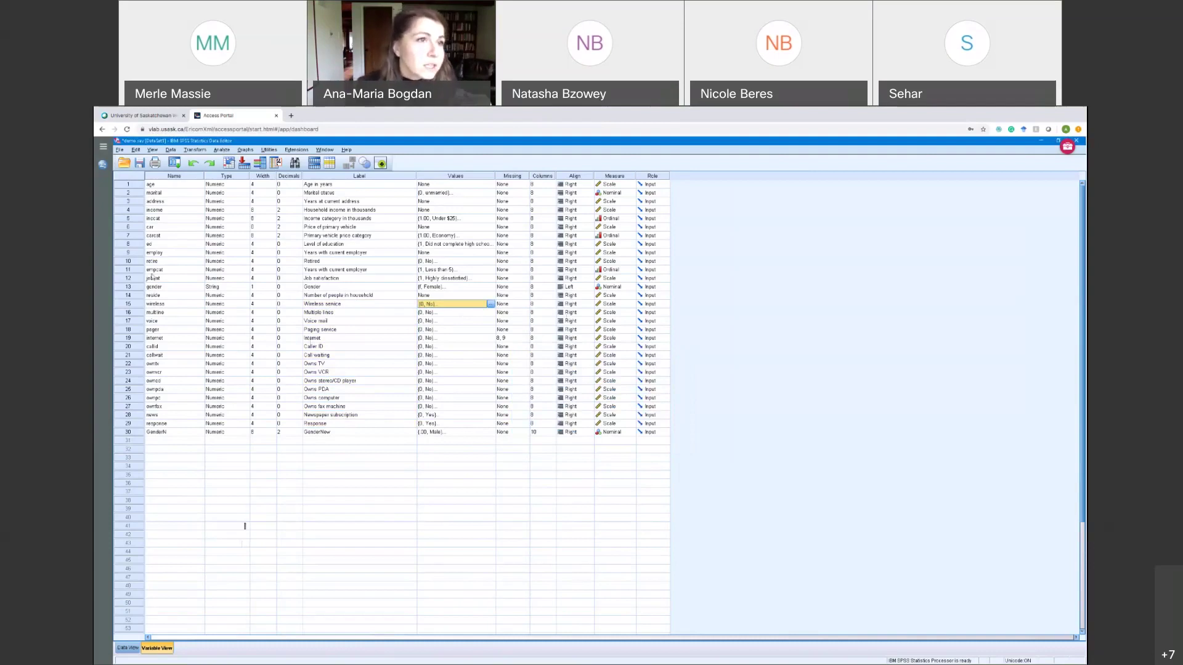
left_click(193, 150)
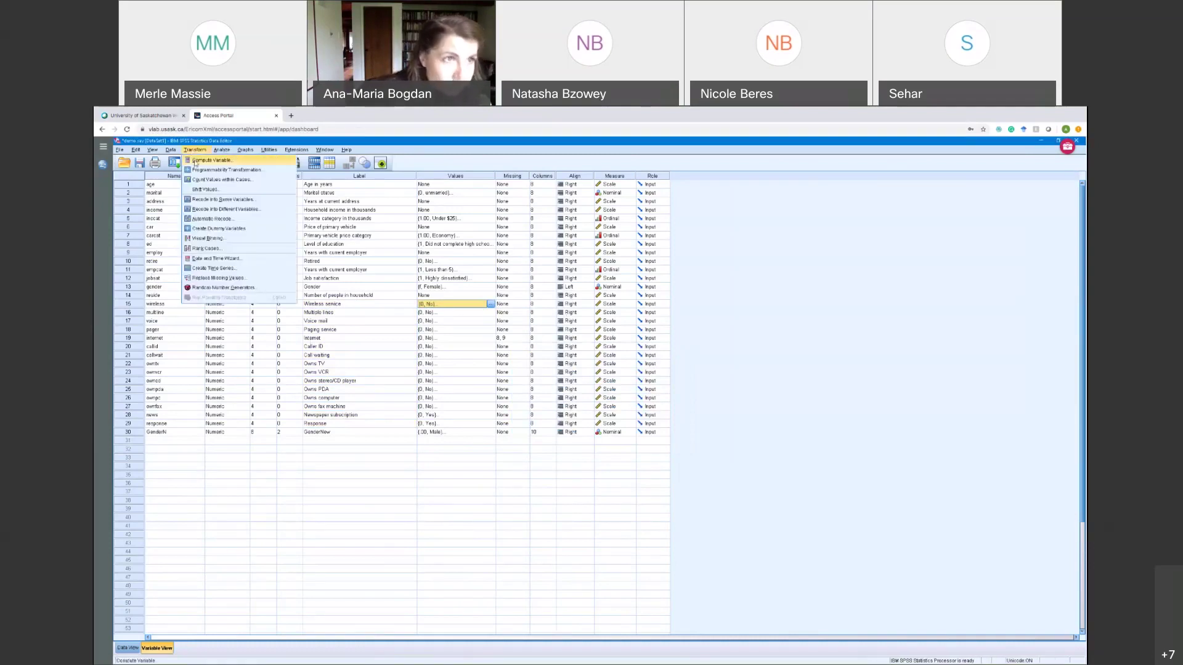
left_click(197, 161)
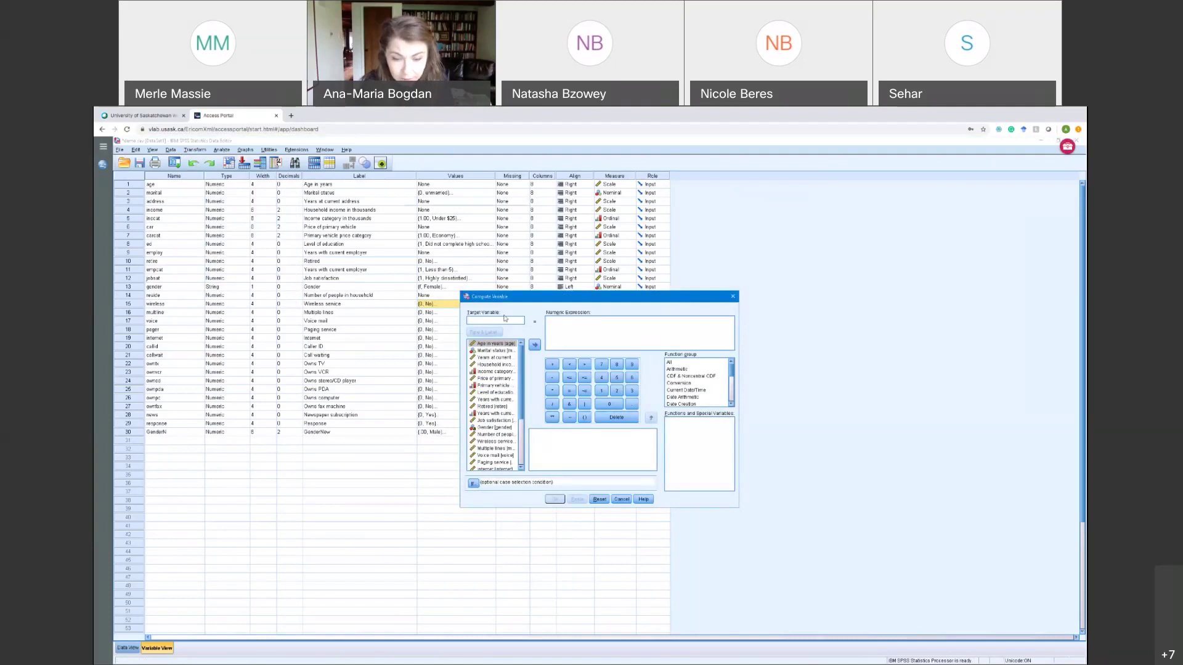
type("sumtech")
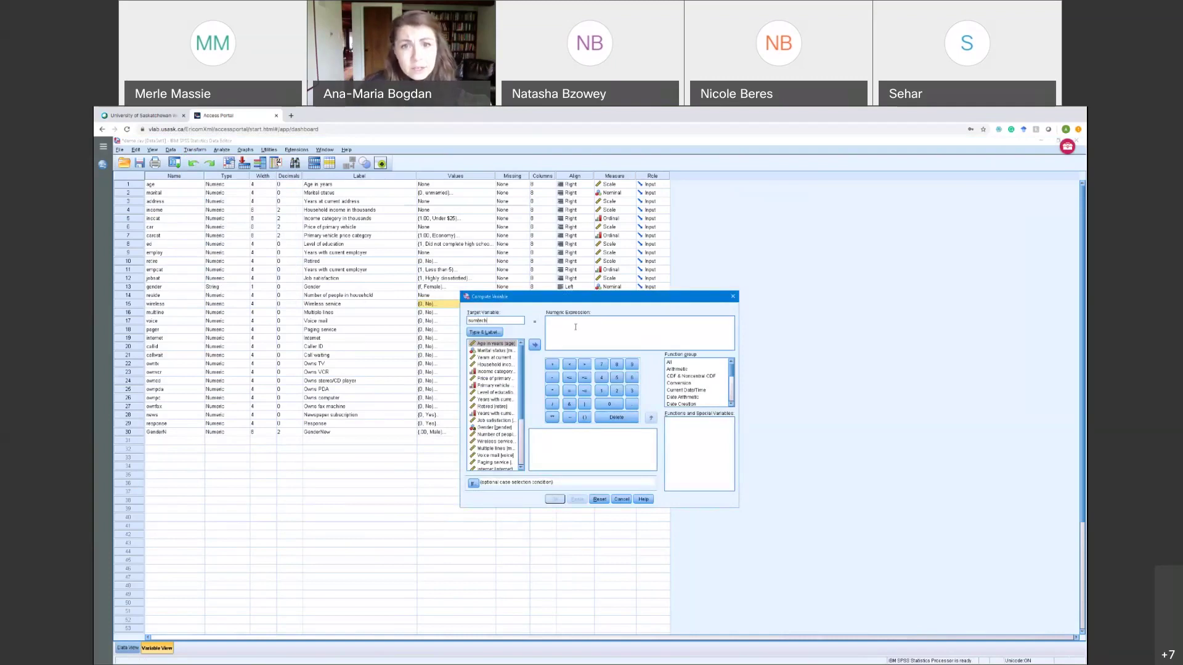
left_click(621, 331)
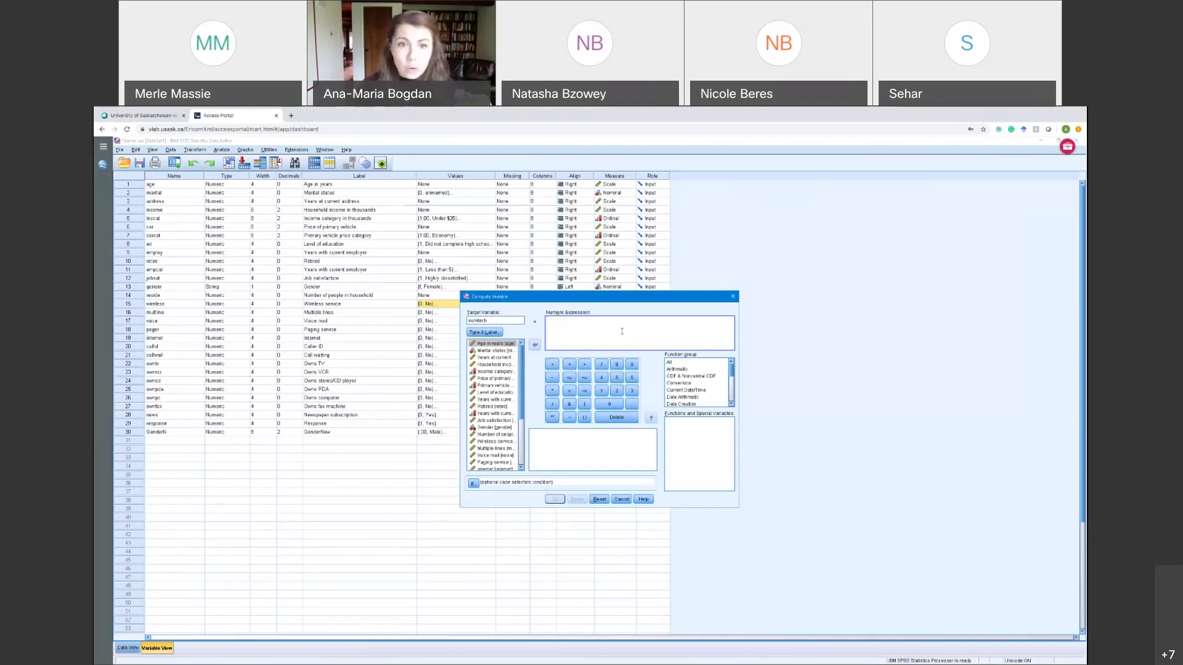
left_click_drag(461, 292, 340, 200)
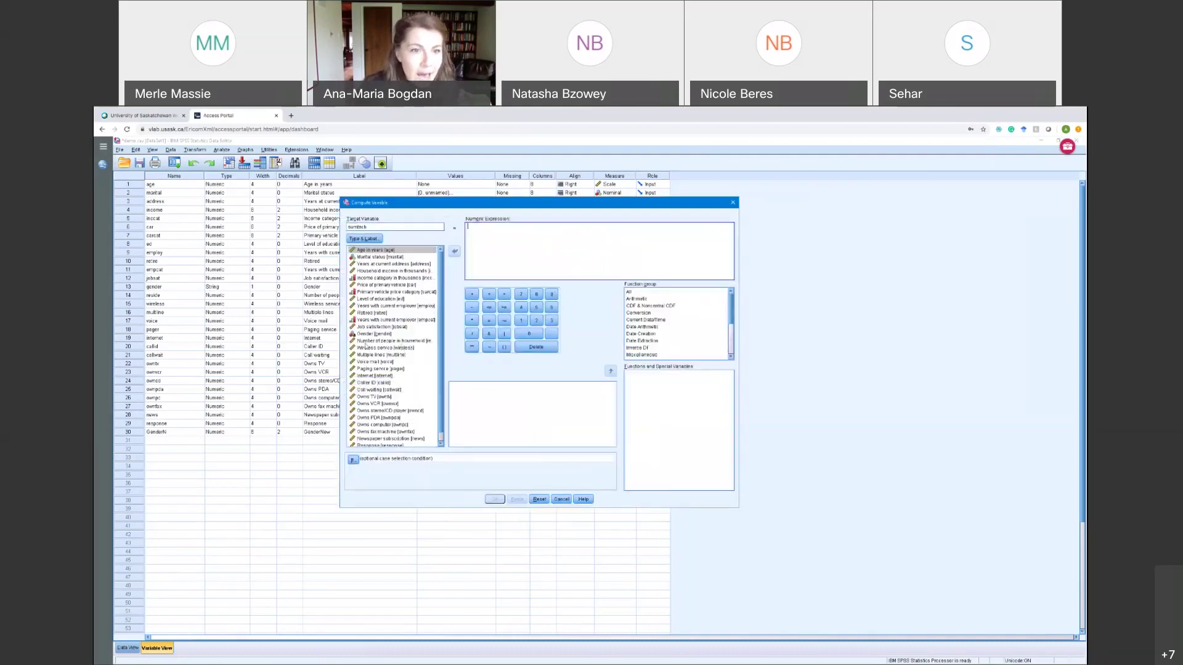
left_click(367, 348)
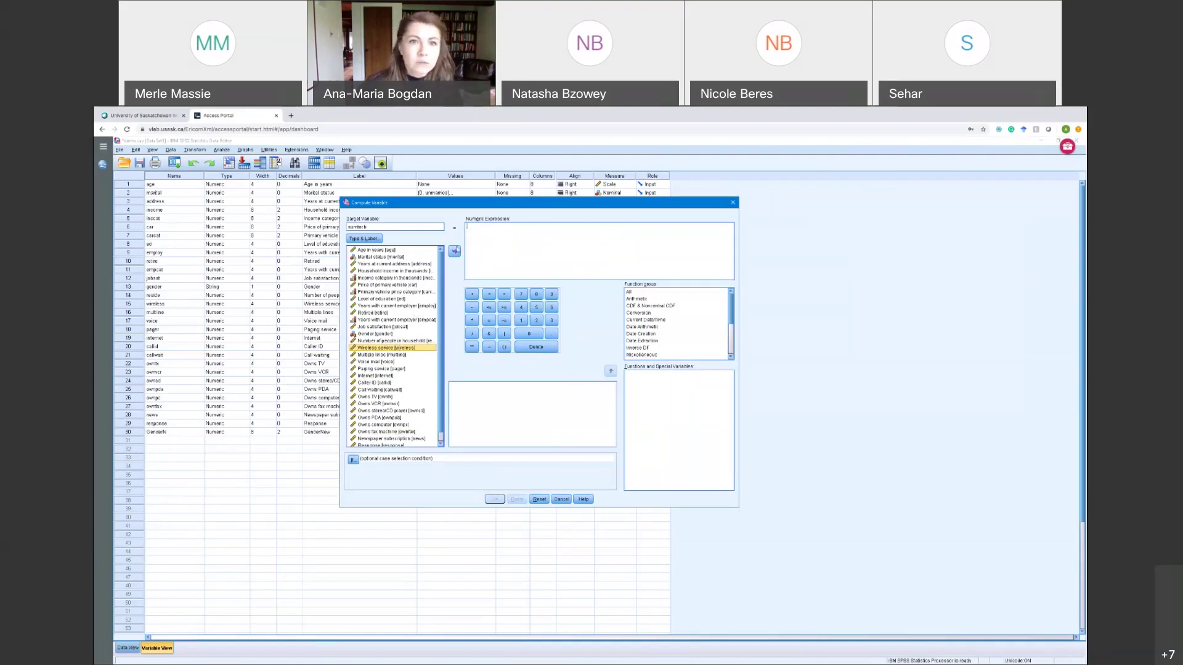
left_click(454, 253)
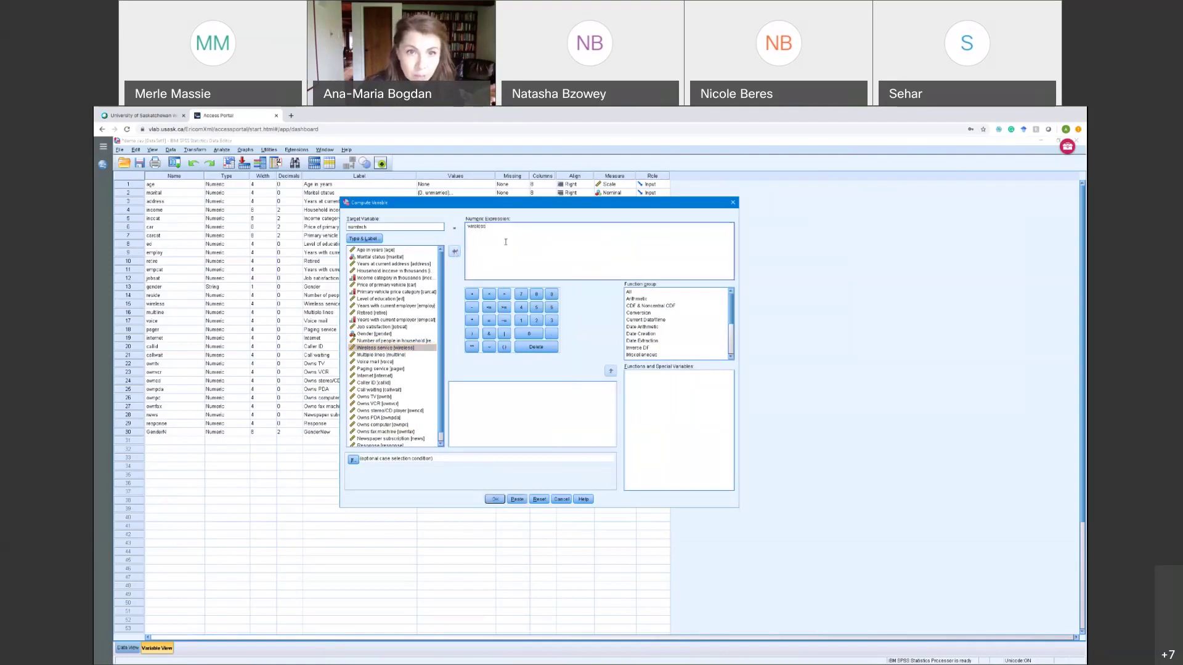
left_click(472, 295)
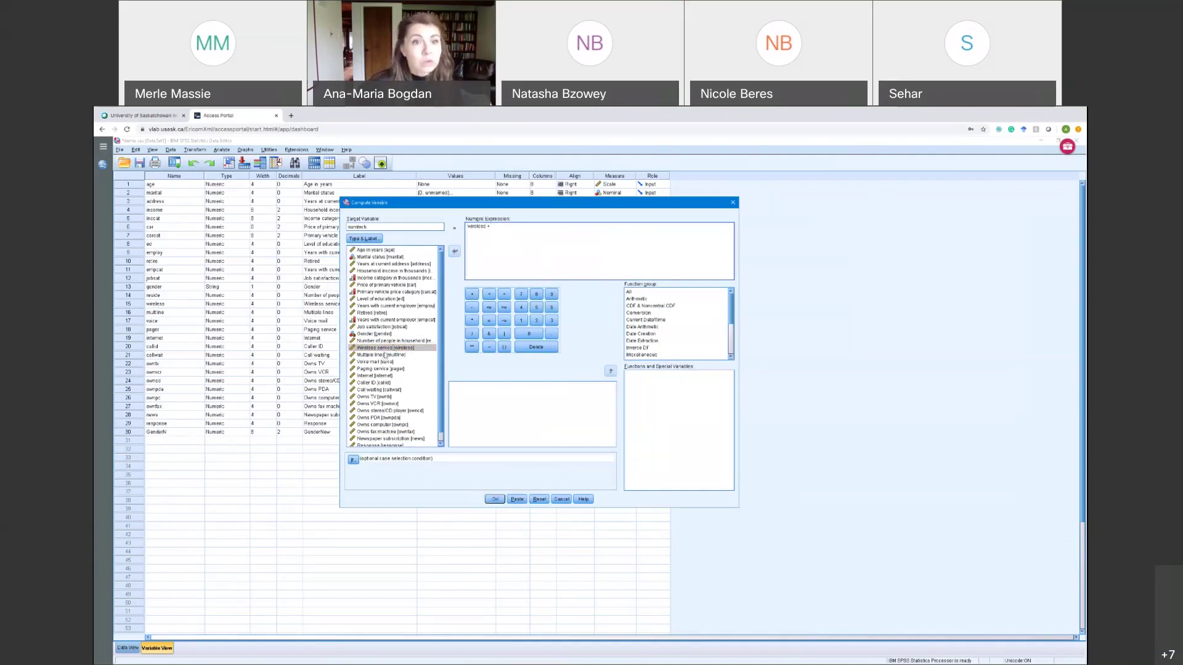
left_click(385, 355)
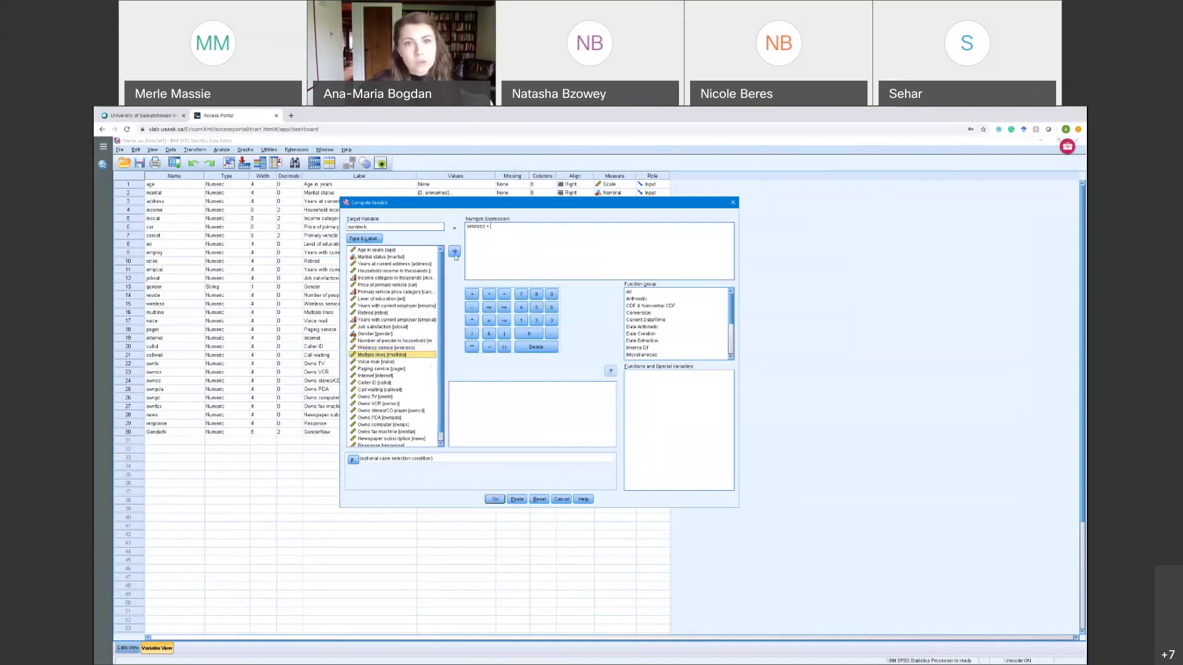
left_click(455, 252)
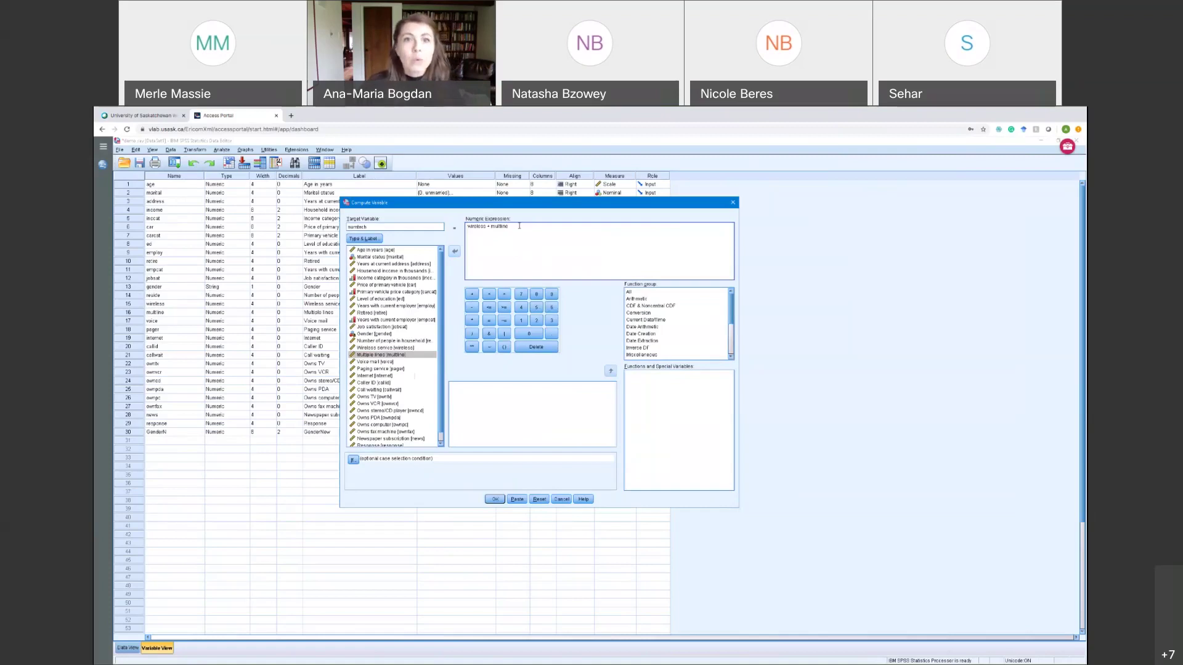
triple_click(487, 226)
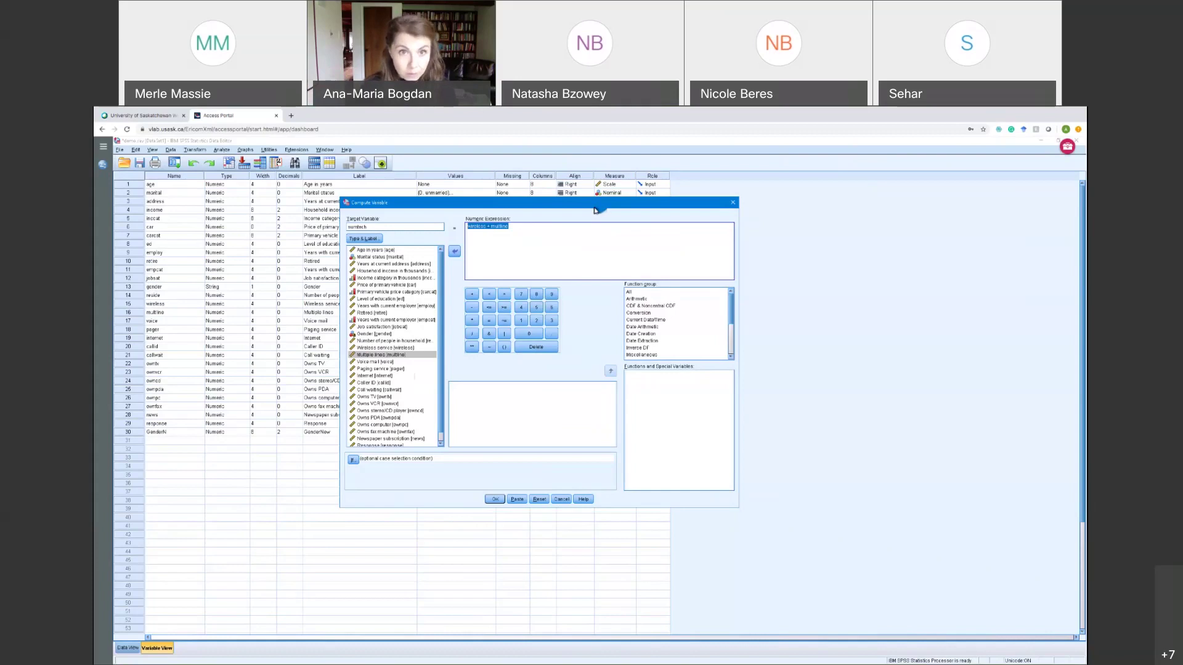
key("Delete")
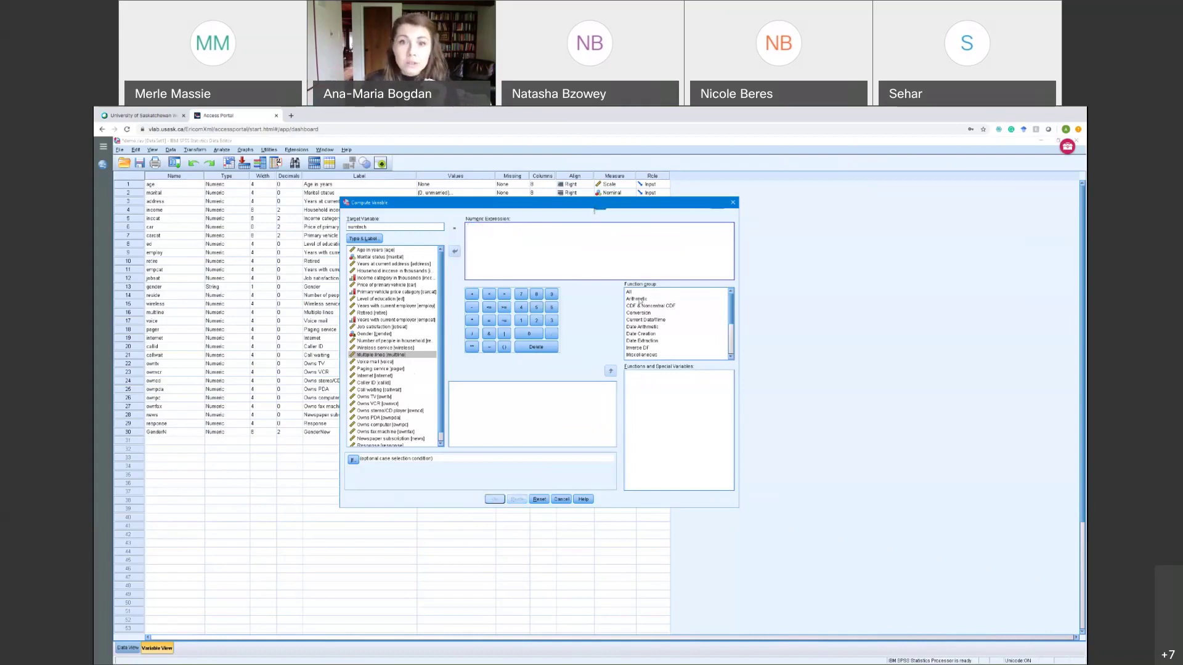
Find the Sum function among all function groups and insert it into the numeric expression.
left_click(683, 299)
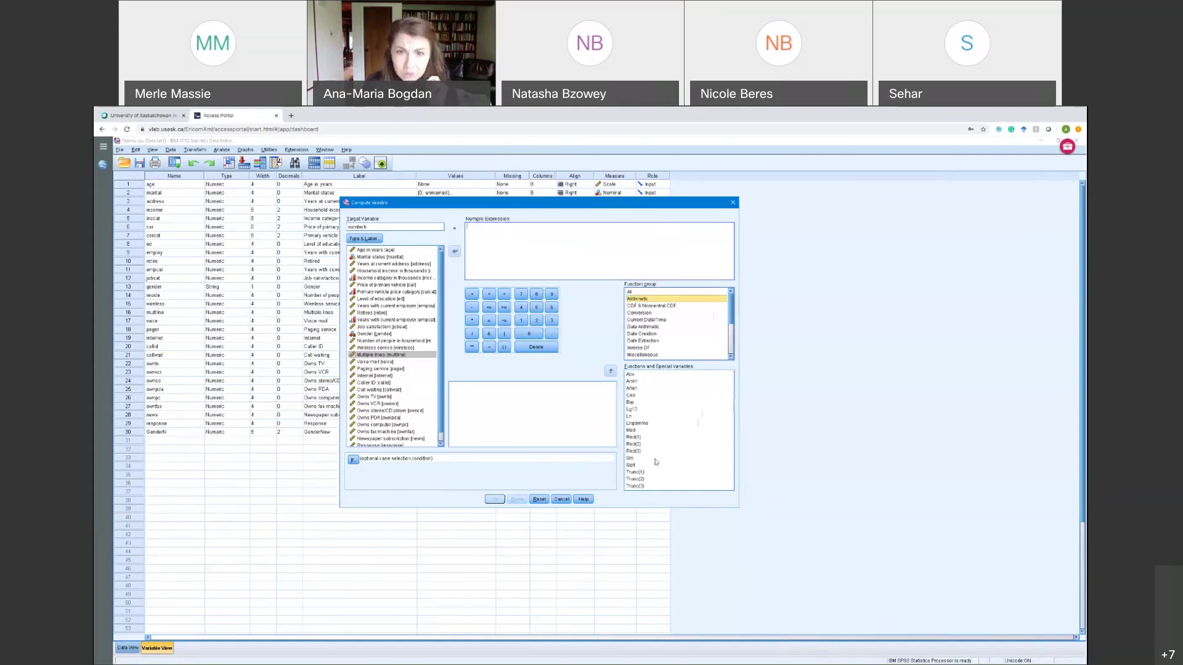
left_click(715, 455)
key("Down")
key("Down")
key("Down")
key("Down")
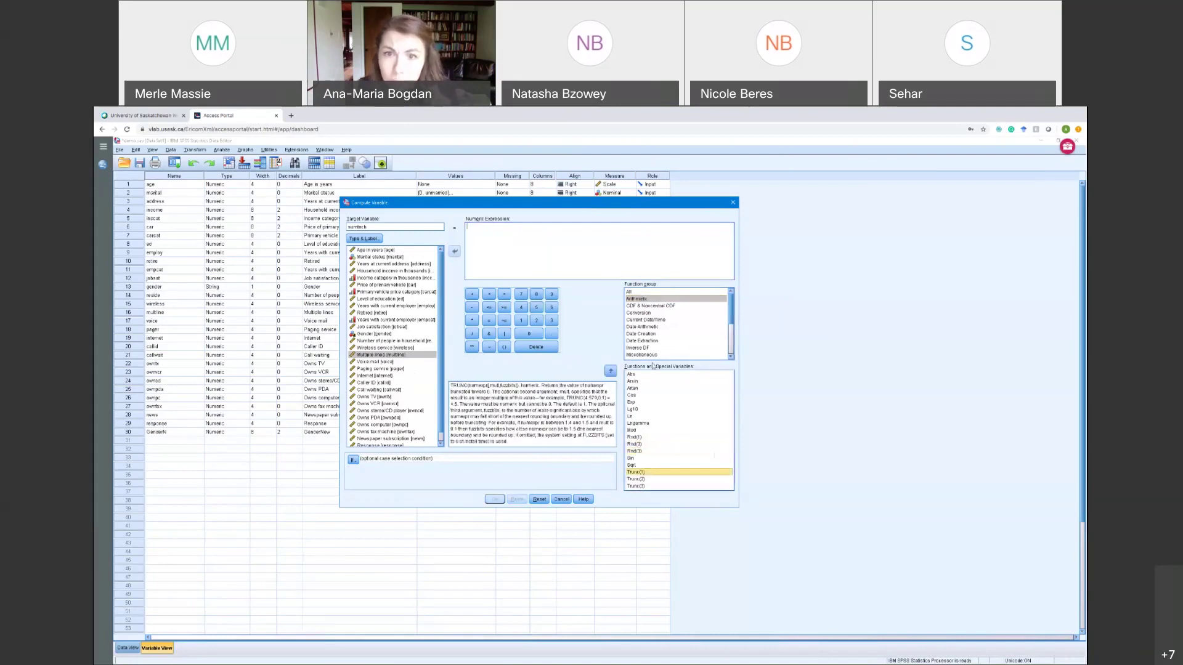
left_click(629, 292)
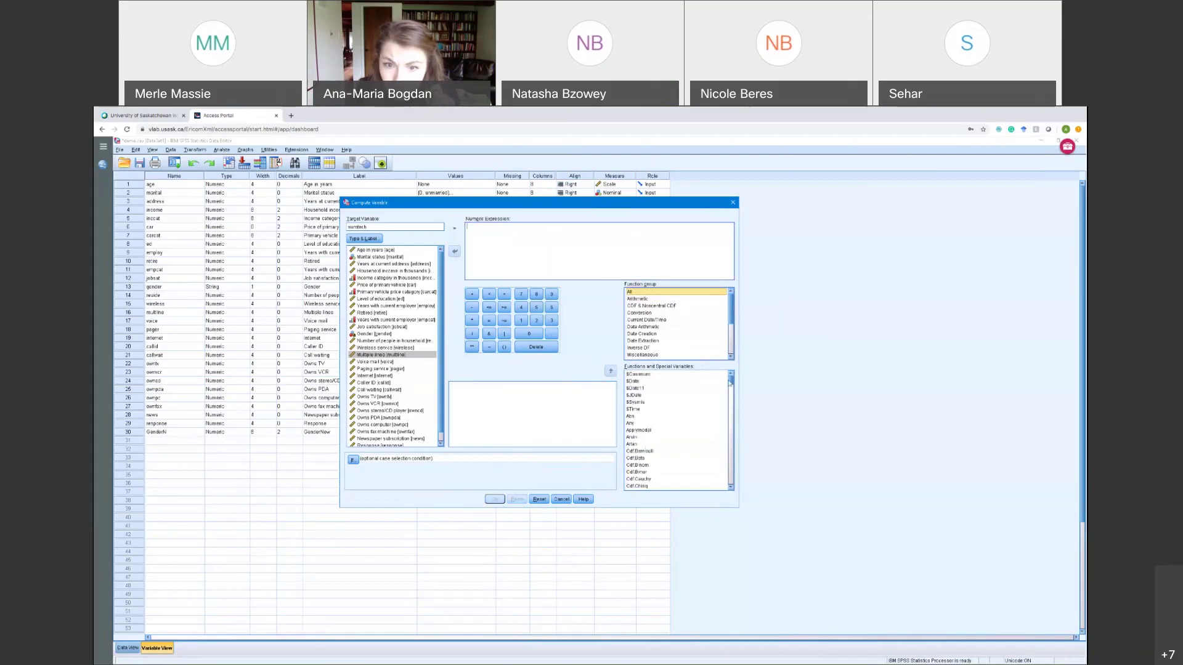
left_click_drag(732, 430, 732, 459)
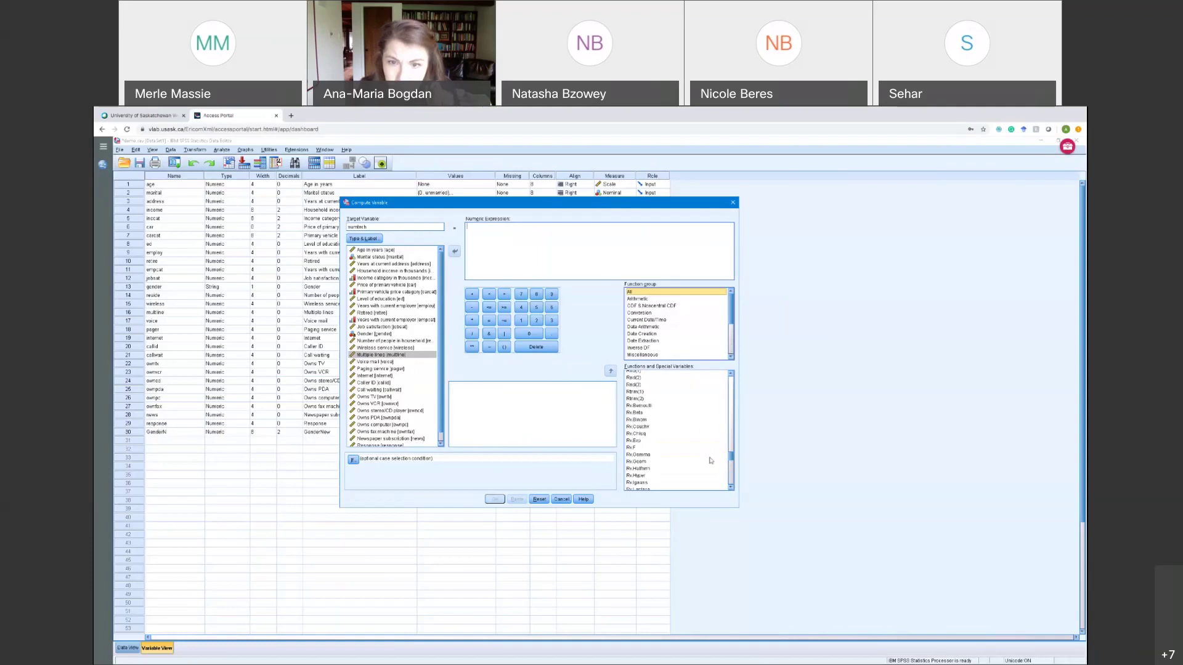
scroll(712, 462, "down", 5)
scroll(712, 462, "down", 1)
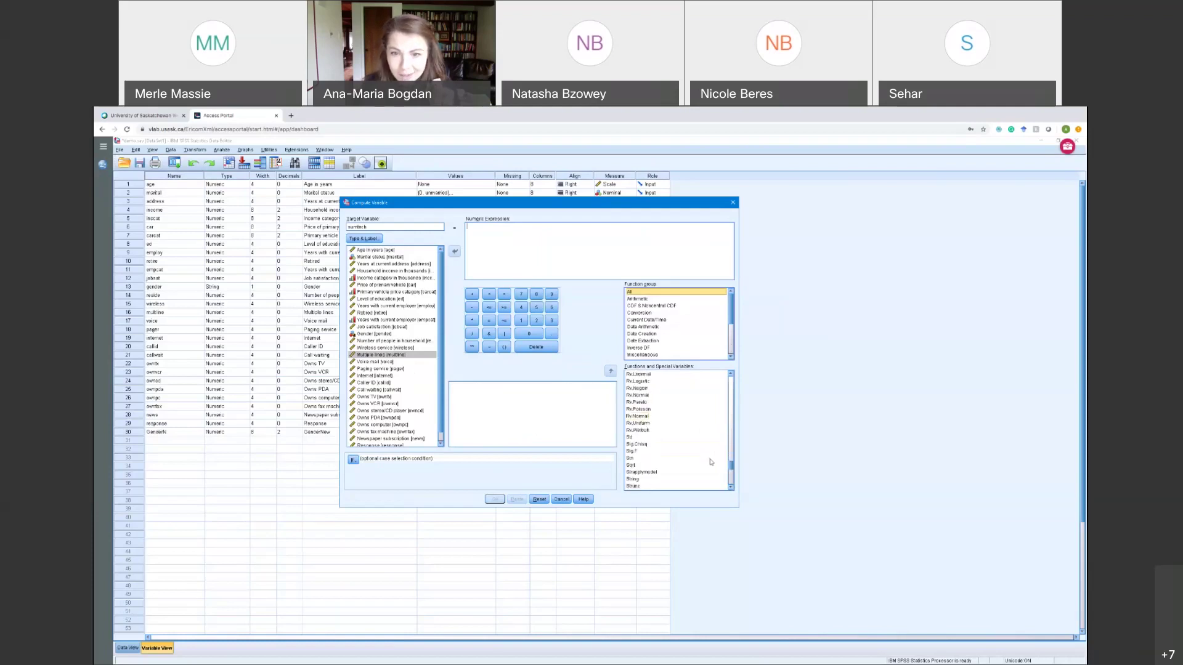
scroll(711, 462, "down", 3)
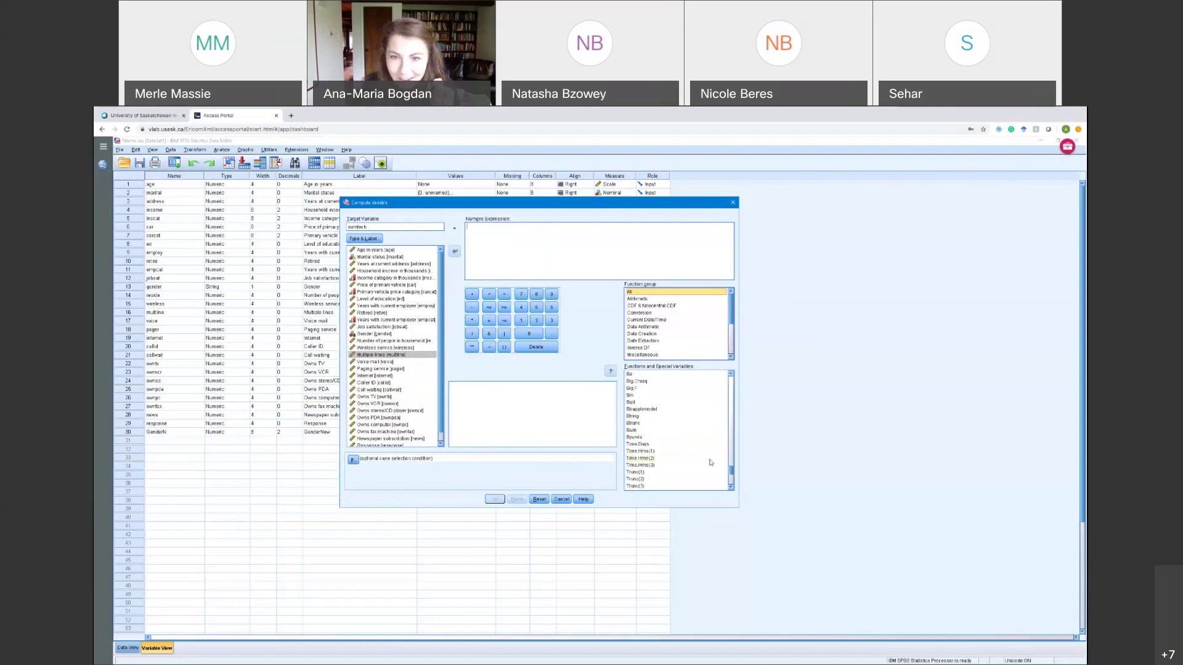
left_click(631, 432)
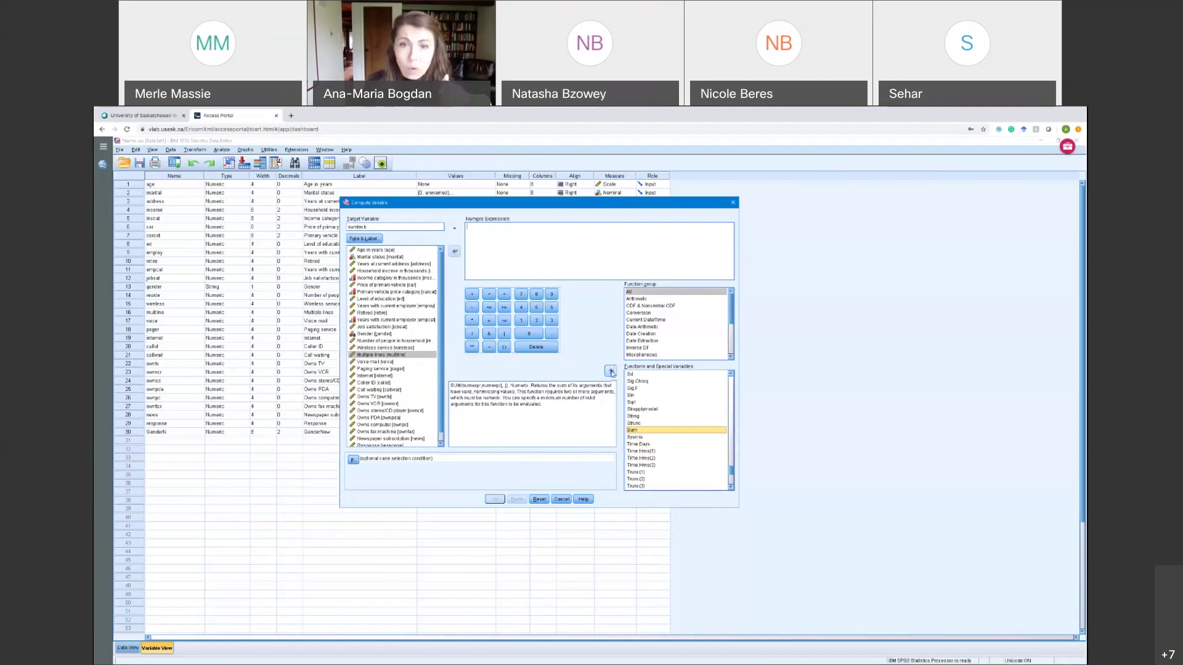
left_click(612, 373)
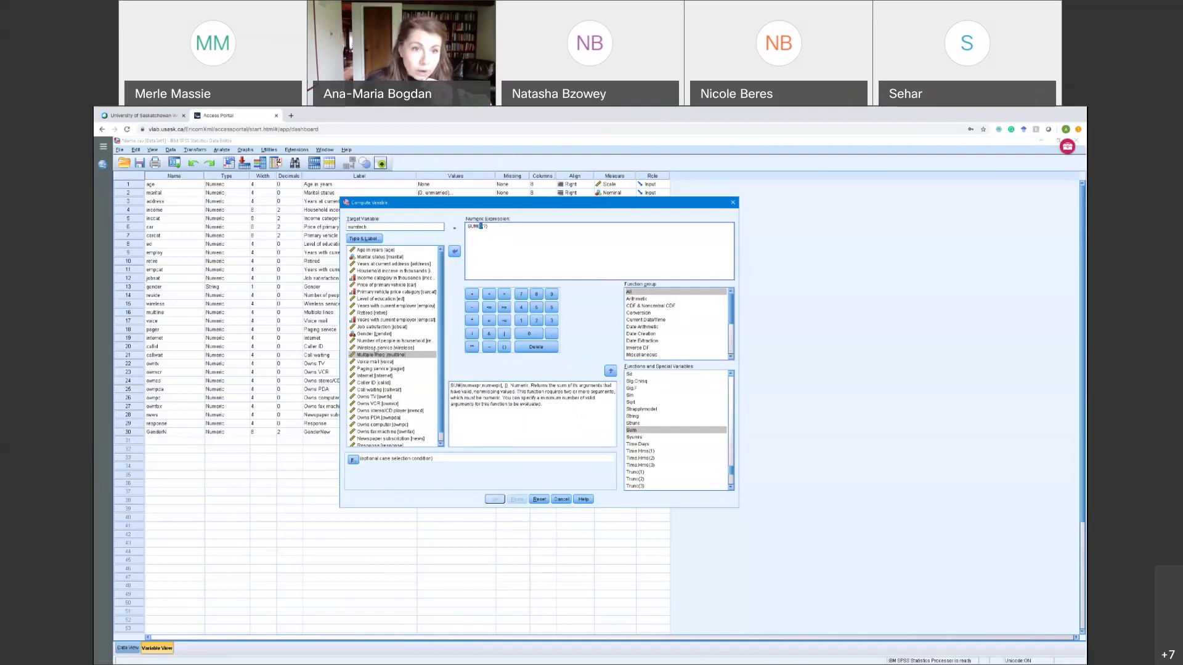
Complete the numeric expression as SUM(wireless to news), covering Wireless service through Newspaper subscription.
left_click(375, 348)
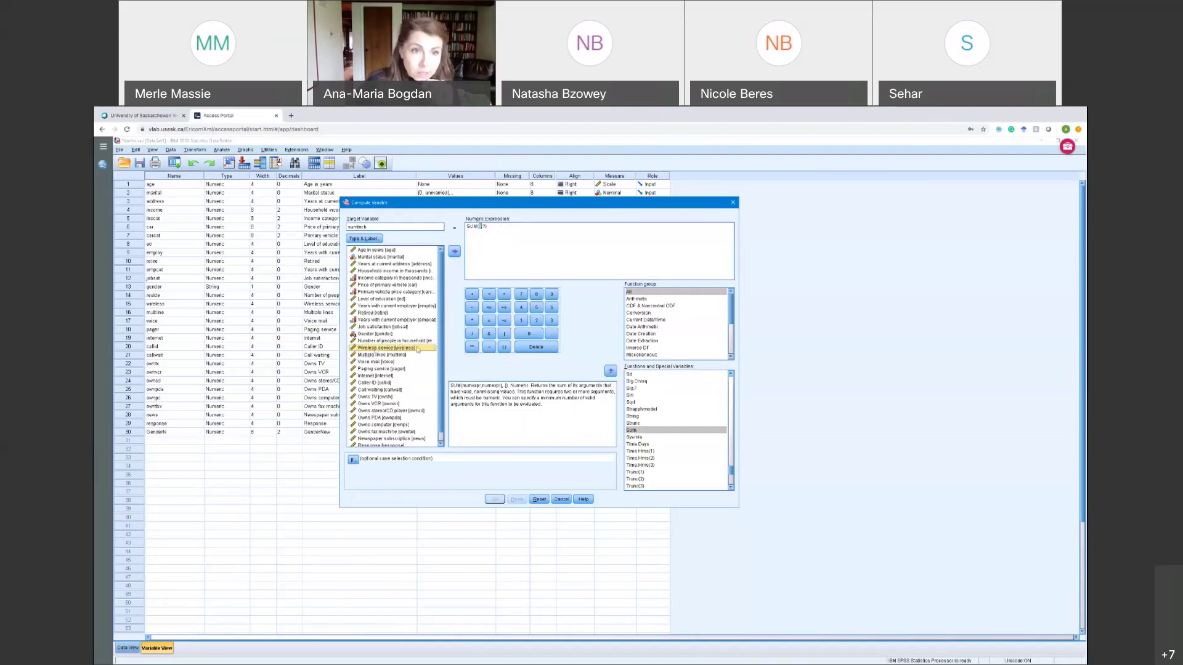
left_click(454, 251)
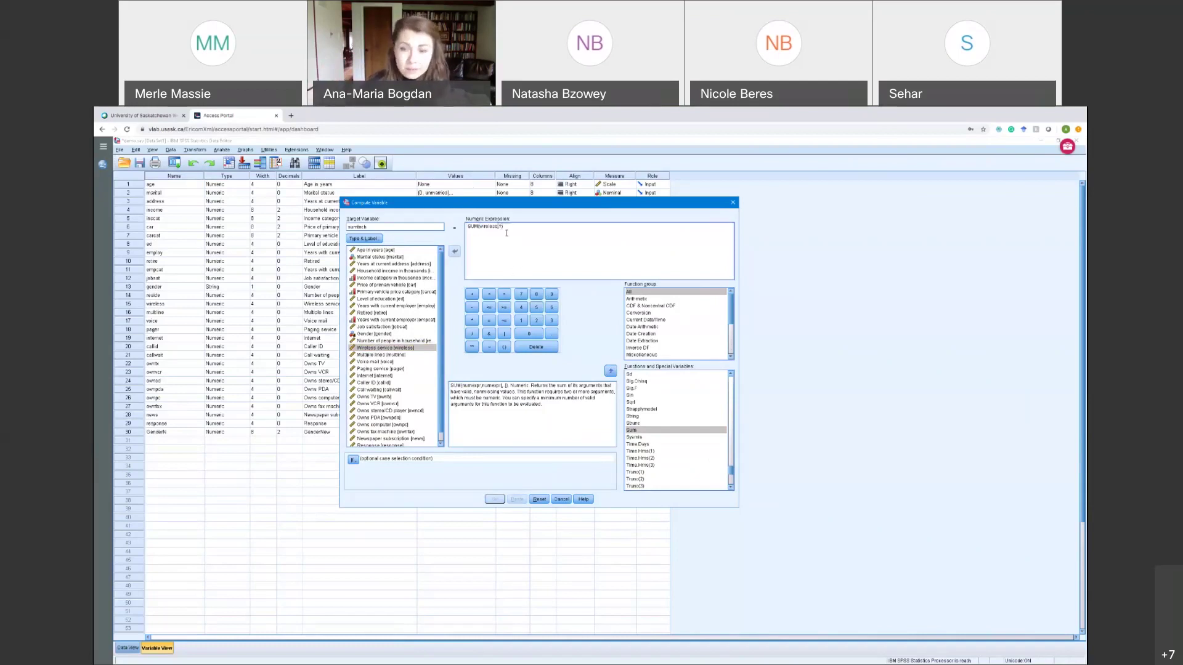
key("BackSpace")
key("BackSpace")
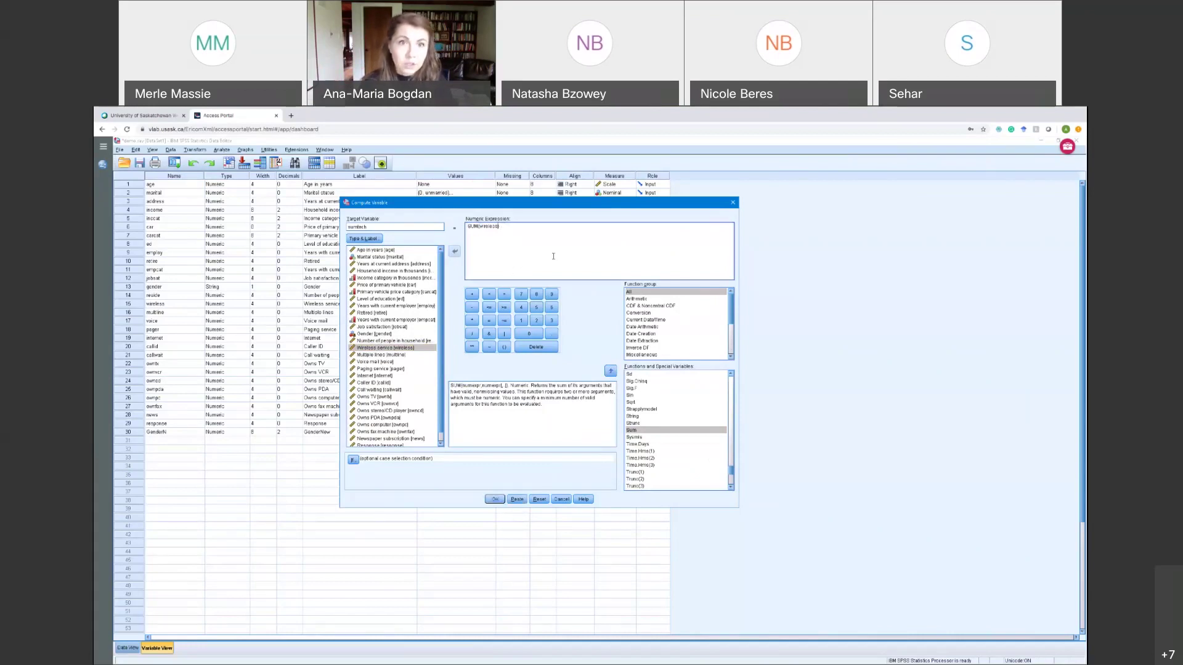
type("to")
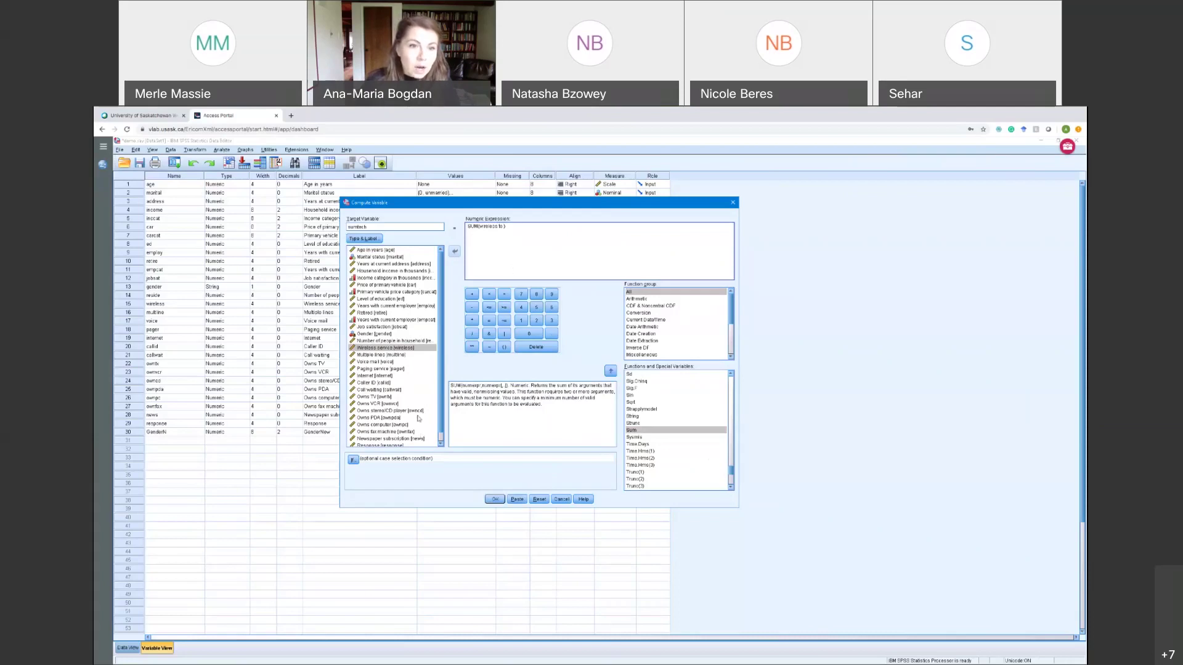
left_click_drag(441, 400, 441, 416)
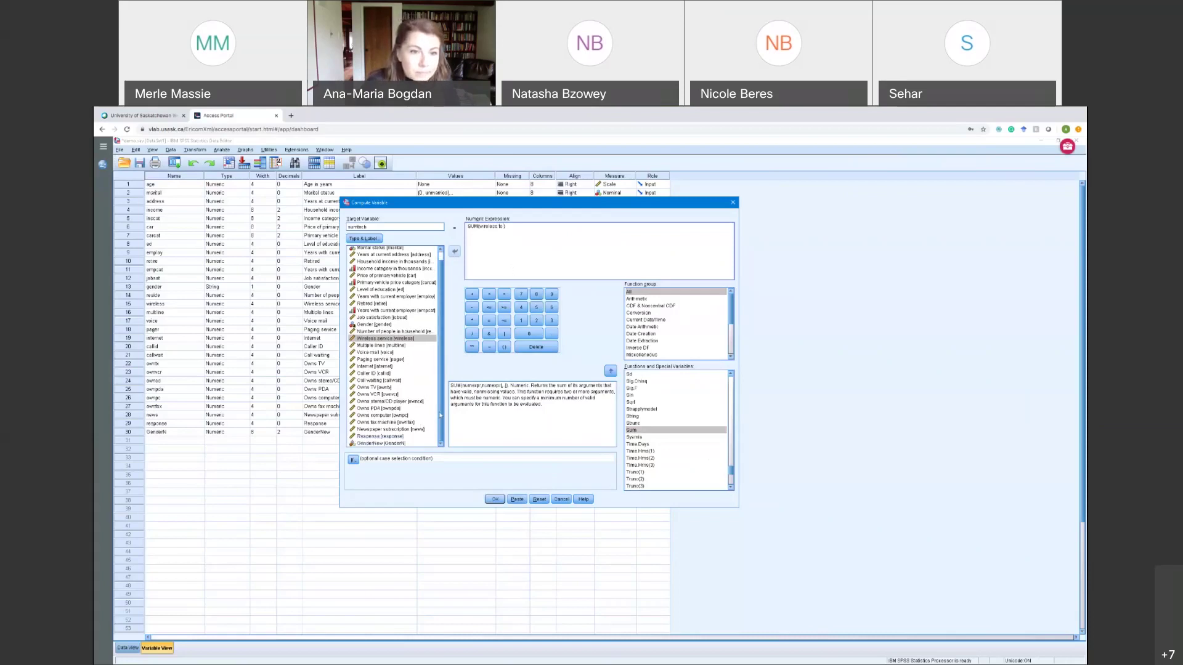
left_click(385, 431)
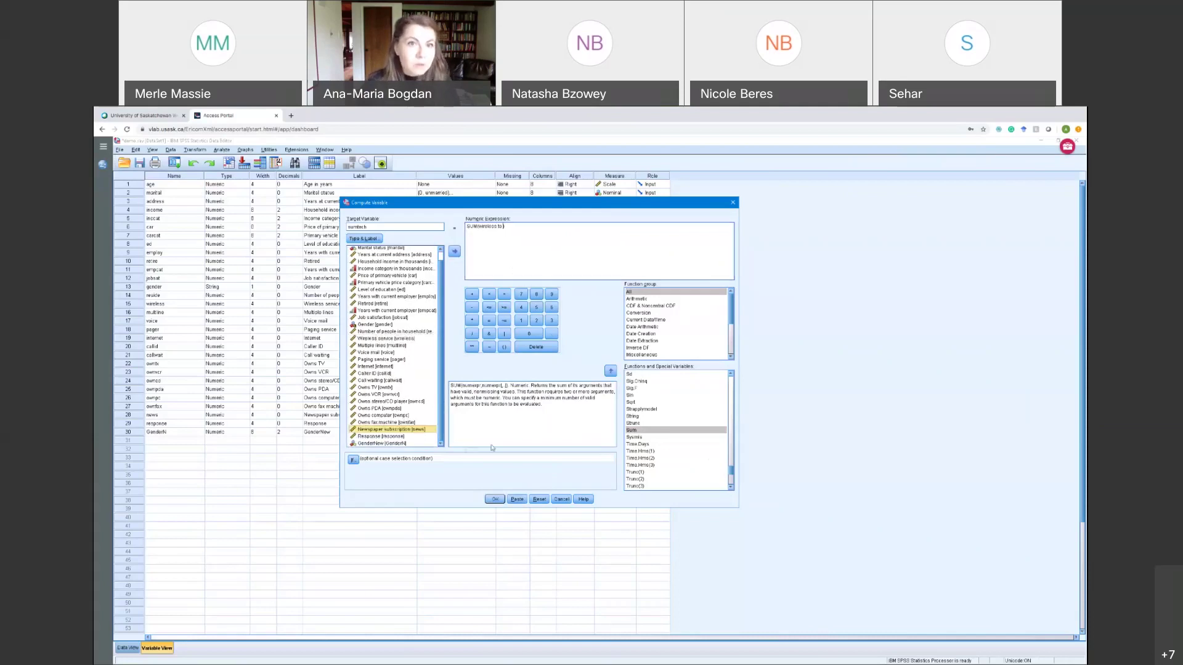
left_click(454, 251)
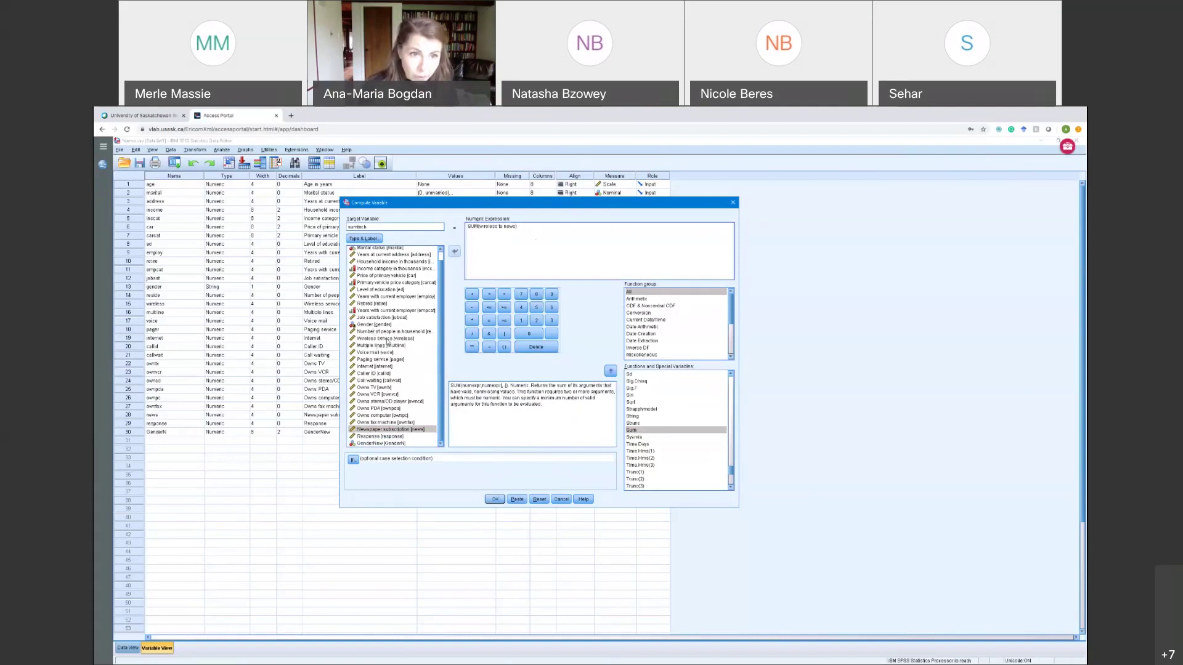
Check the variables covered by the wireless to news range and the finished sum expression.
left_click(386, 346)
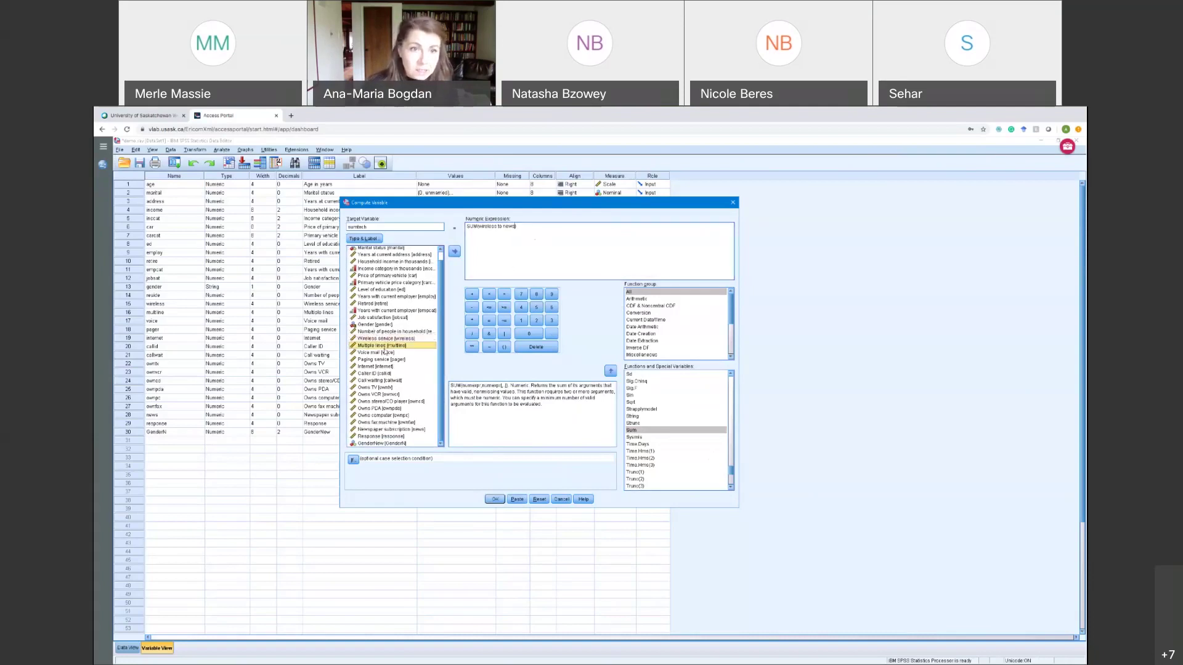
left_click(384, 353)
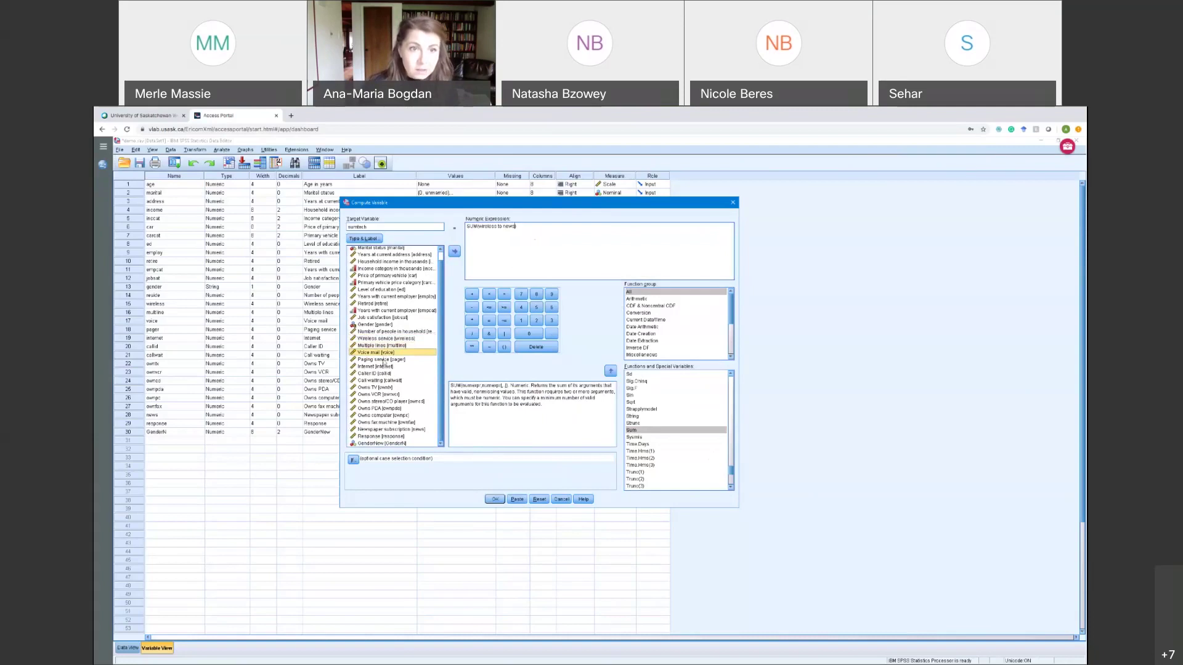
left_click(385, 361)
left_click(385, 430)
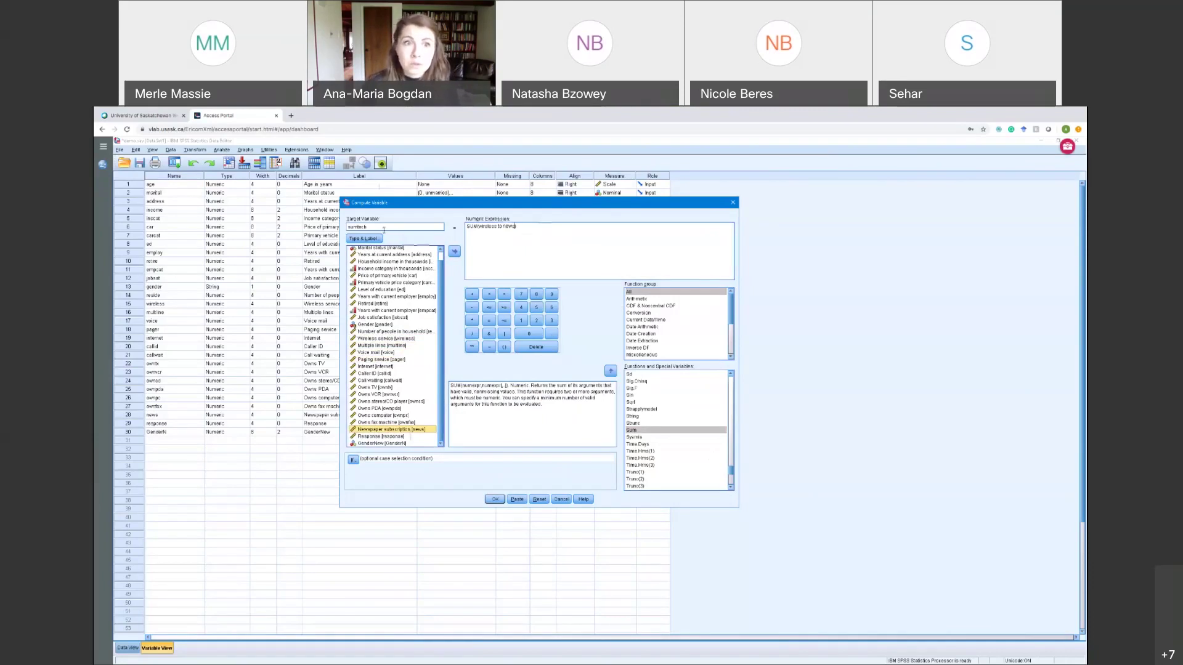
left_click(530, 226)
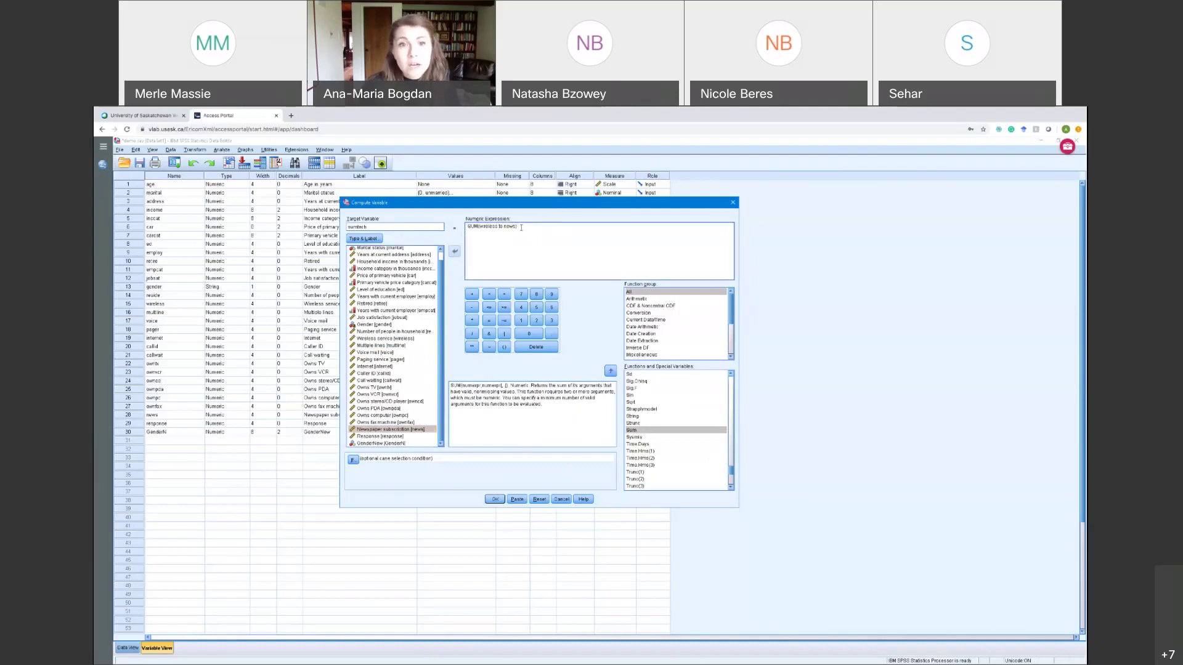
left_click_drag(518, 226, 462, 223)
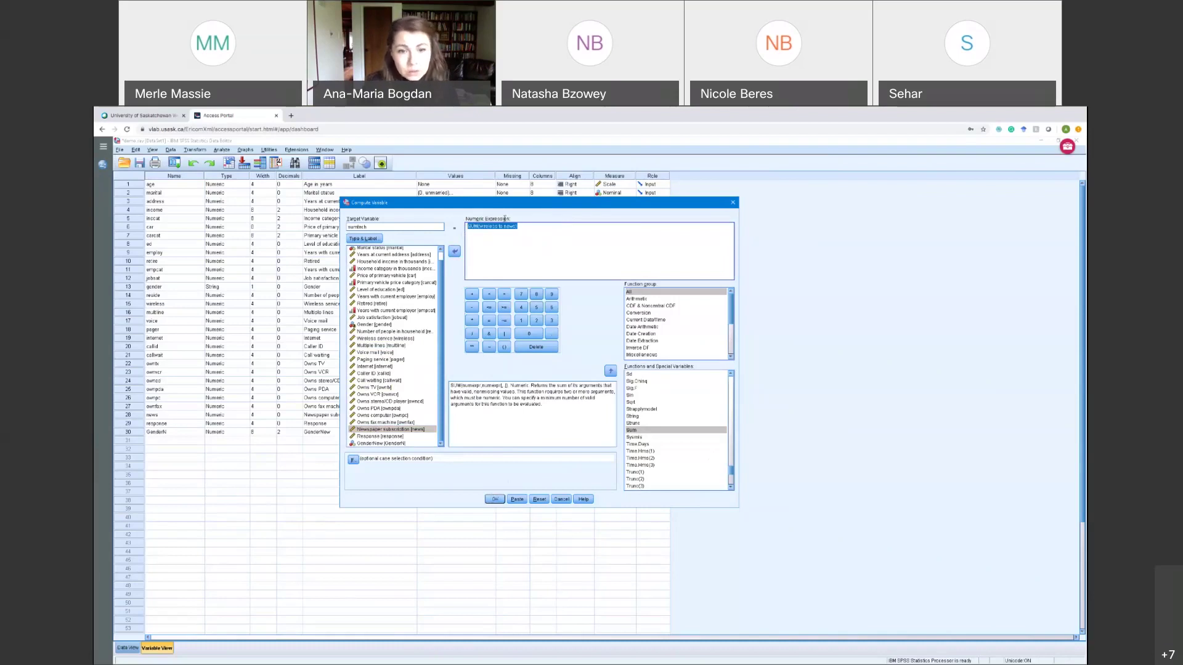
Run the sumtech computation and review the command log in the output viewer.
left_click(494, 500)
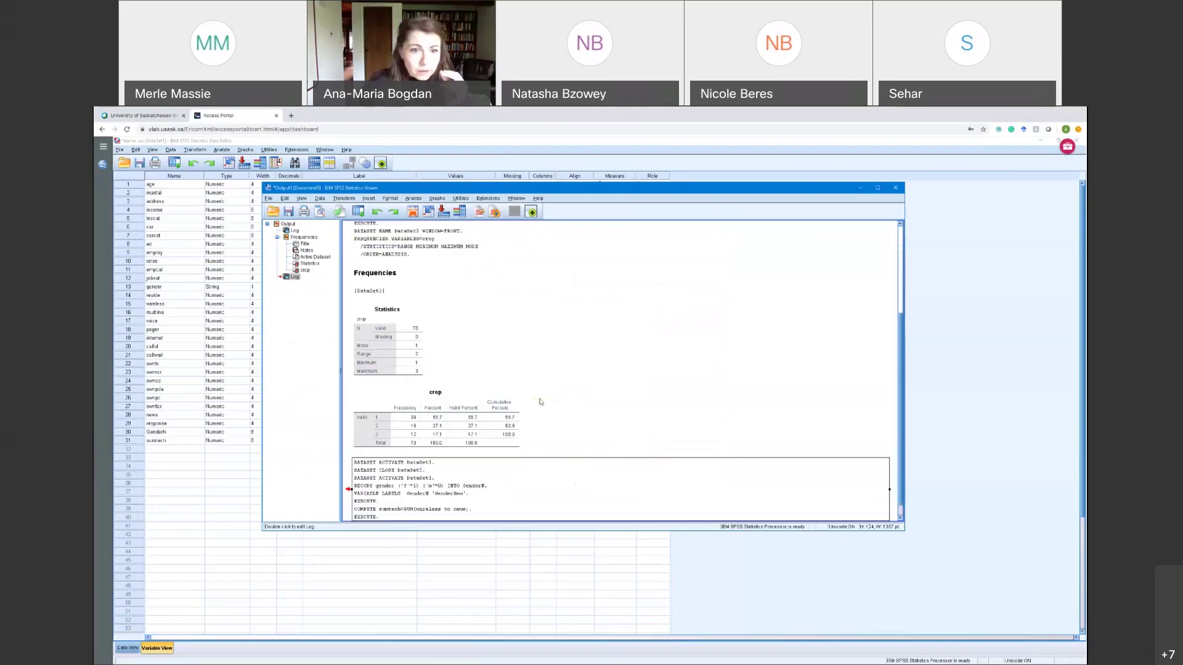
scroll(540, 402, "up", 3)
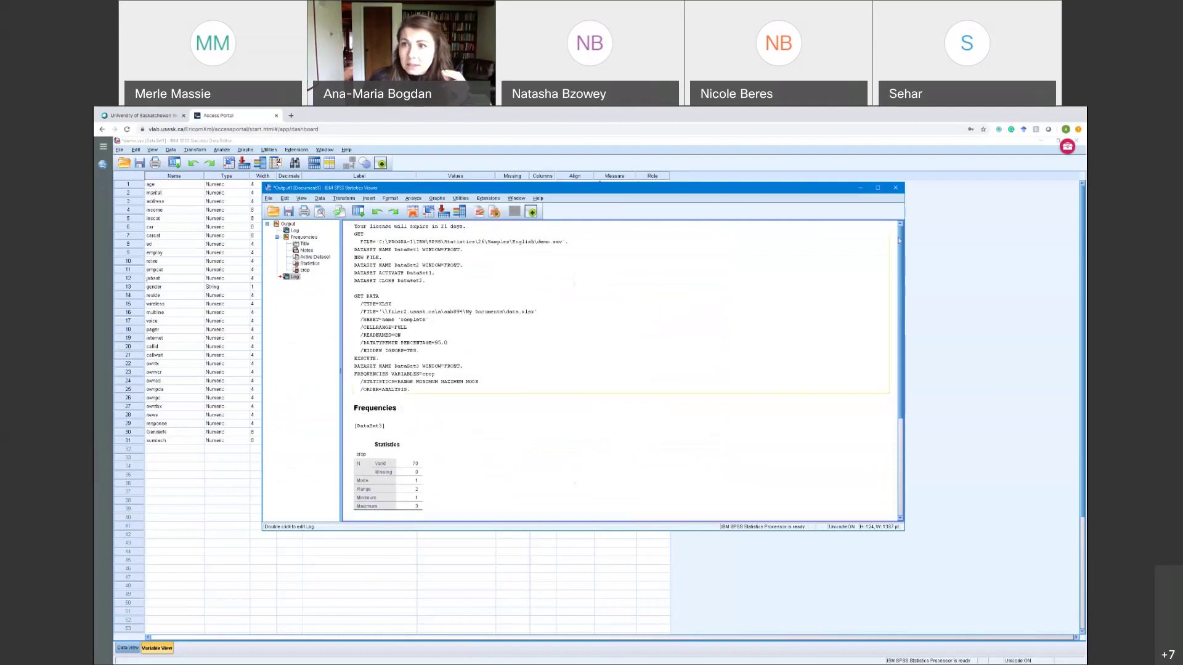
Review the computation log and compare the first case's wireless to news values with its sumtech value in the data.
left_click_drag(900, 276, 913, 497)
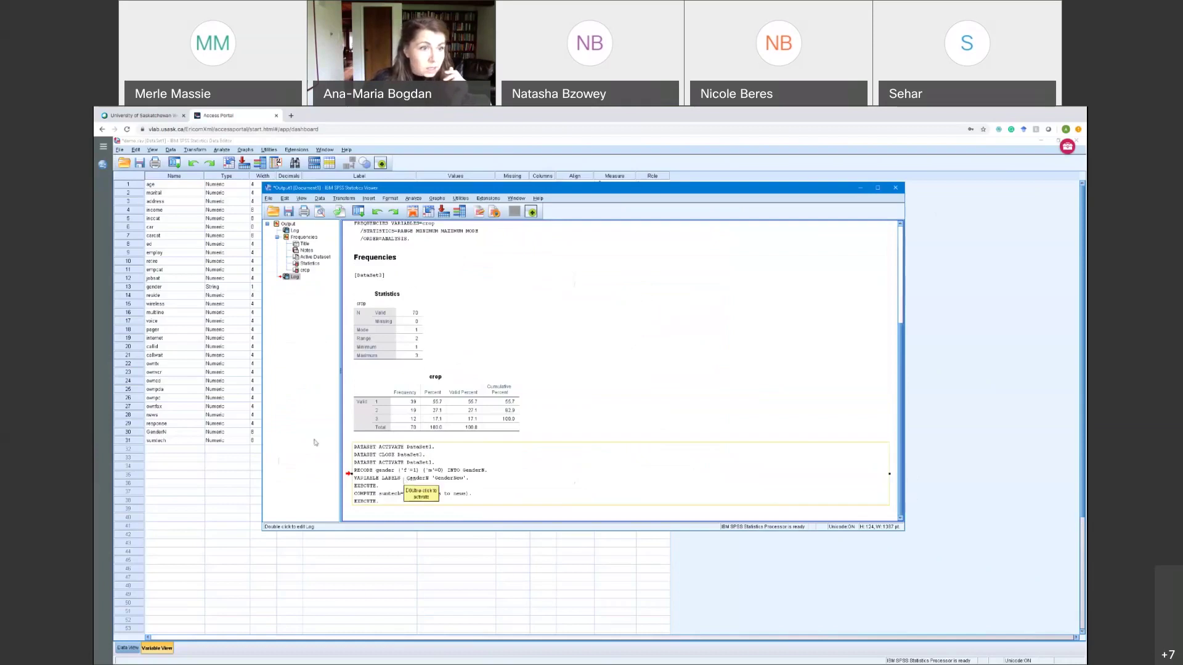
left_click(165, 442)
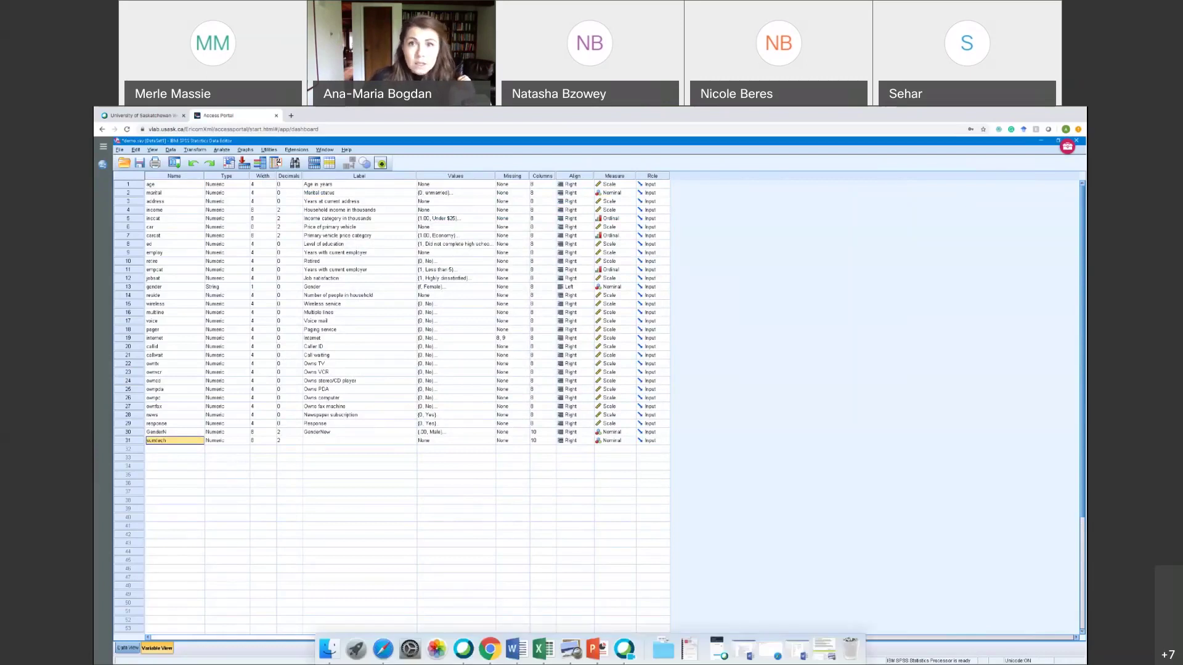
left_click(128, 648)
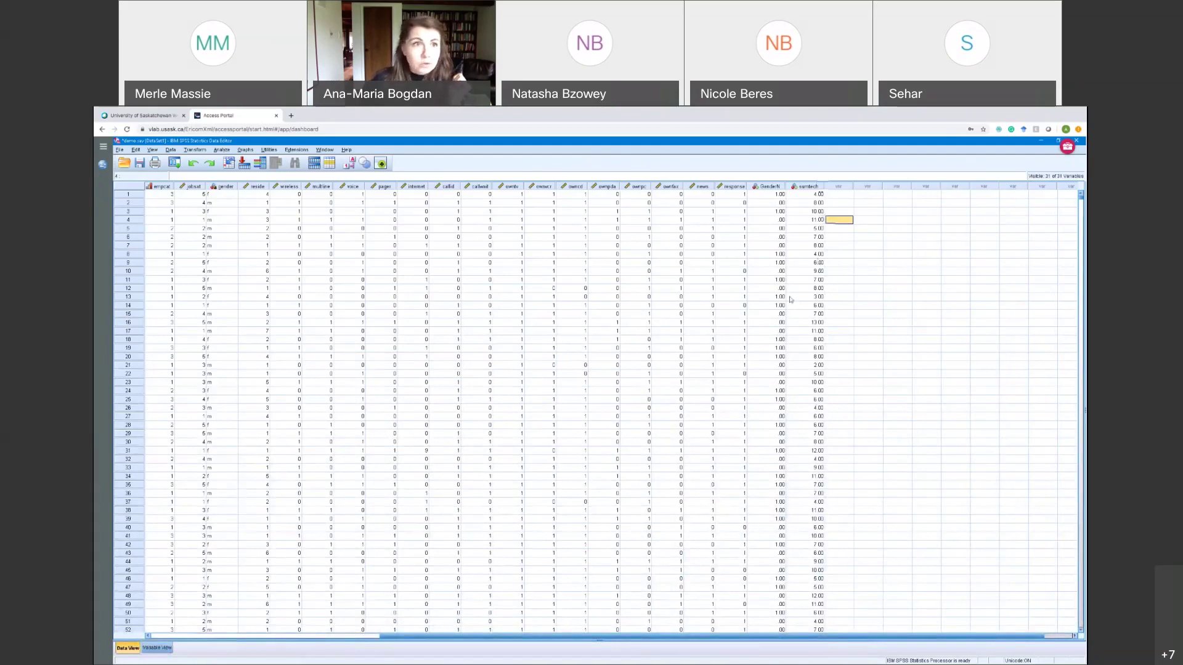
left_click_drag(291, 195, 707, 195)
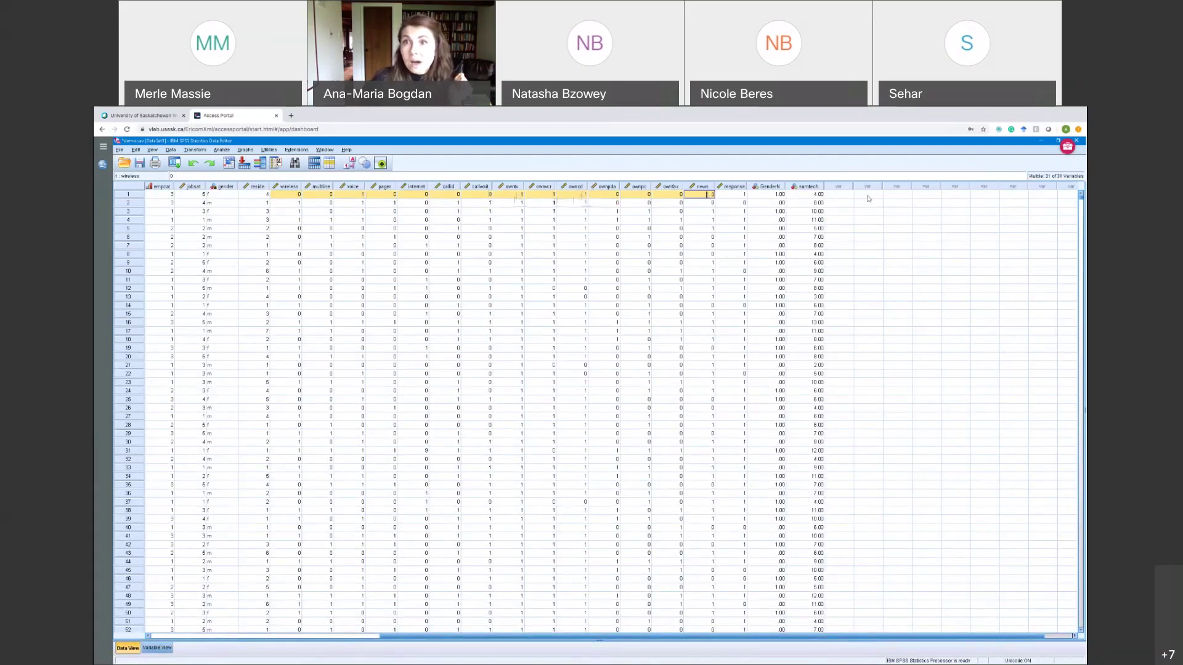
left_click(809, 195)
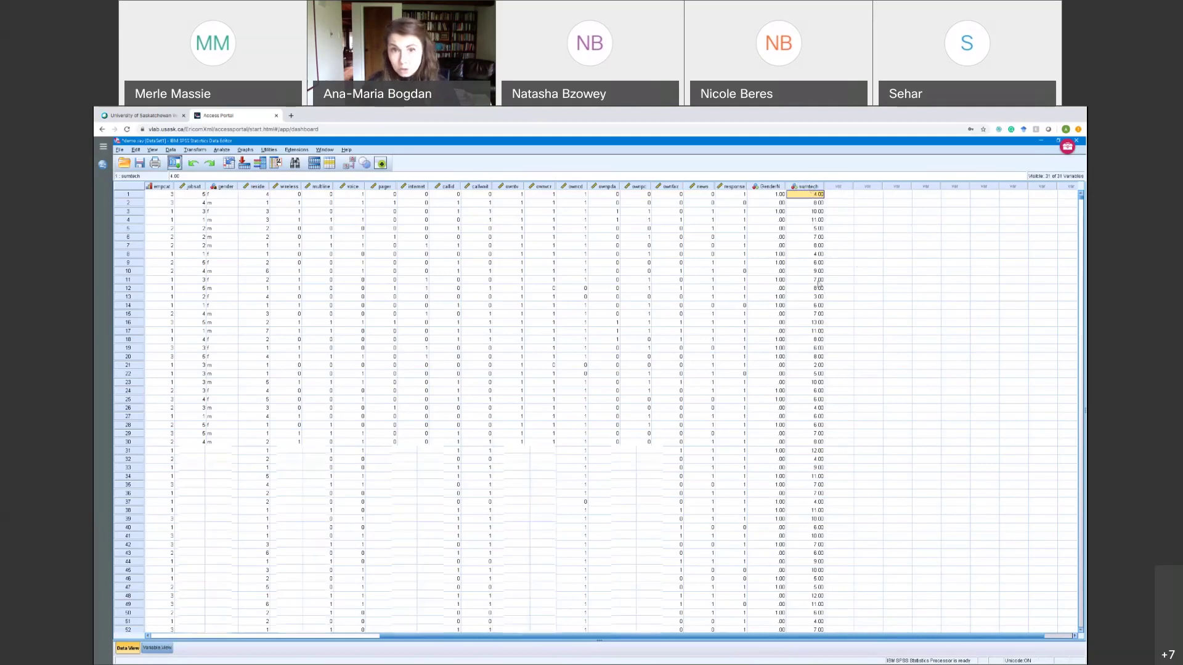
Set the measurement level of the sumtech variable to Scale in the variable definitions.
key("ctrl+t")
left_click(612, 442)
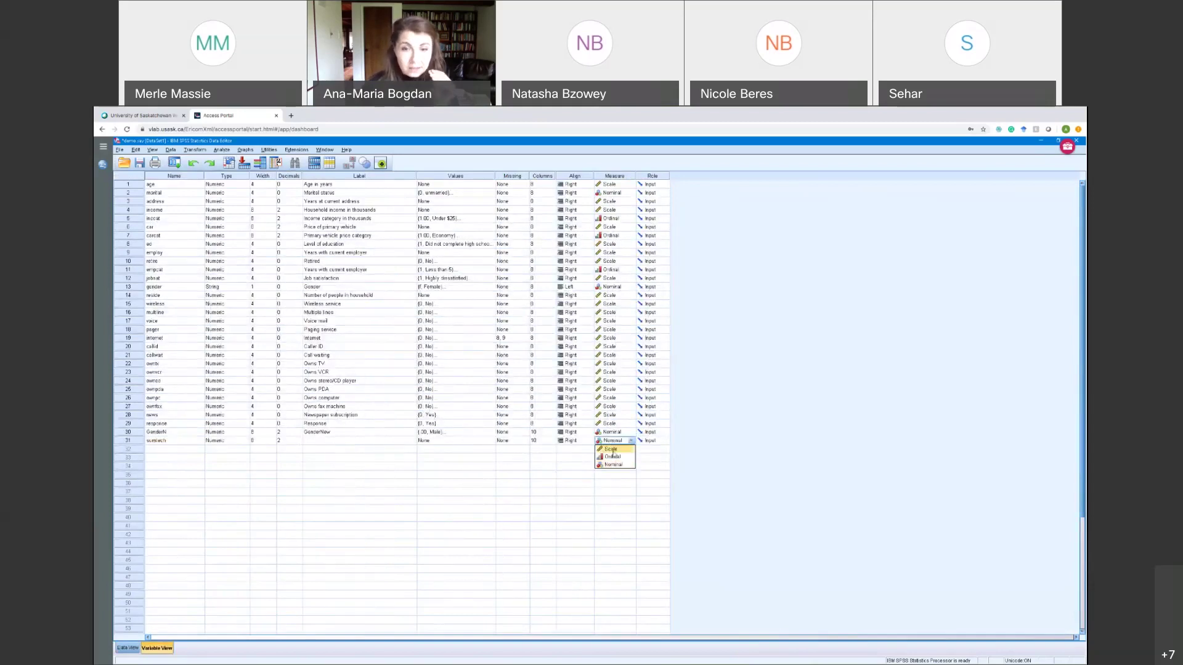
left_click(612, 450)
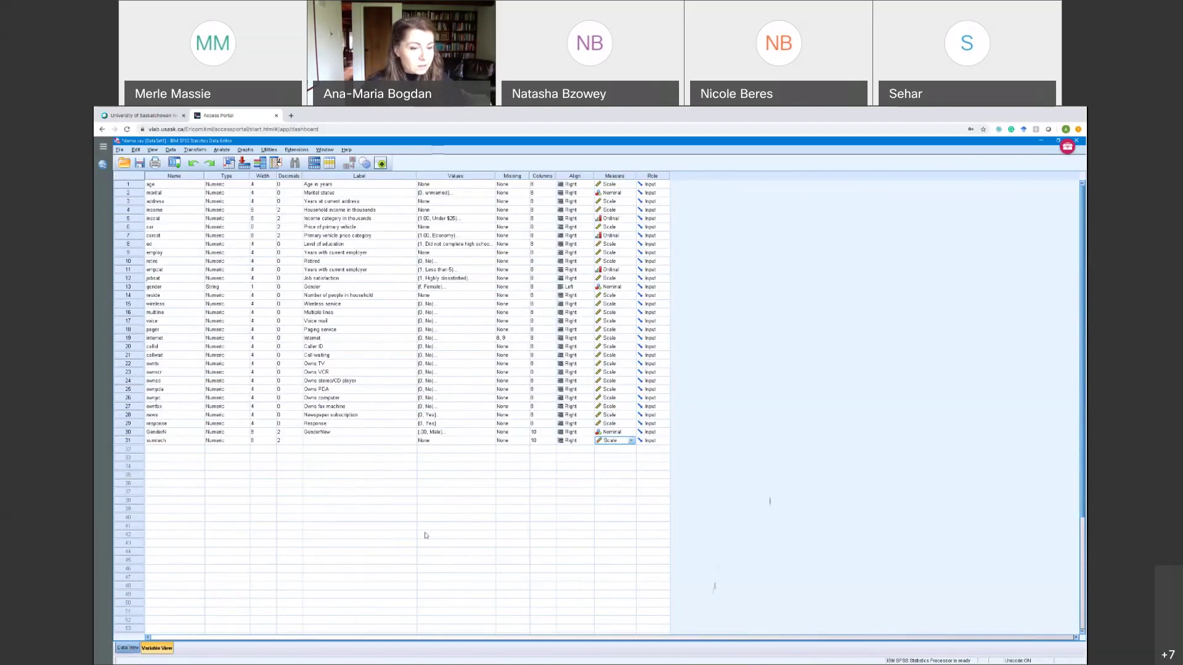
Start a Frequencies analysis from the case data, enlarge its dialog and add Marital status as the variable to analyze.
left_click(127, 648)
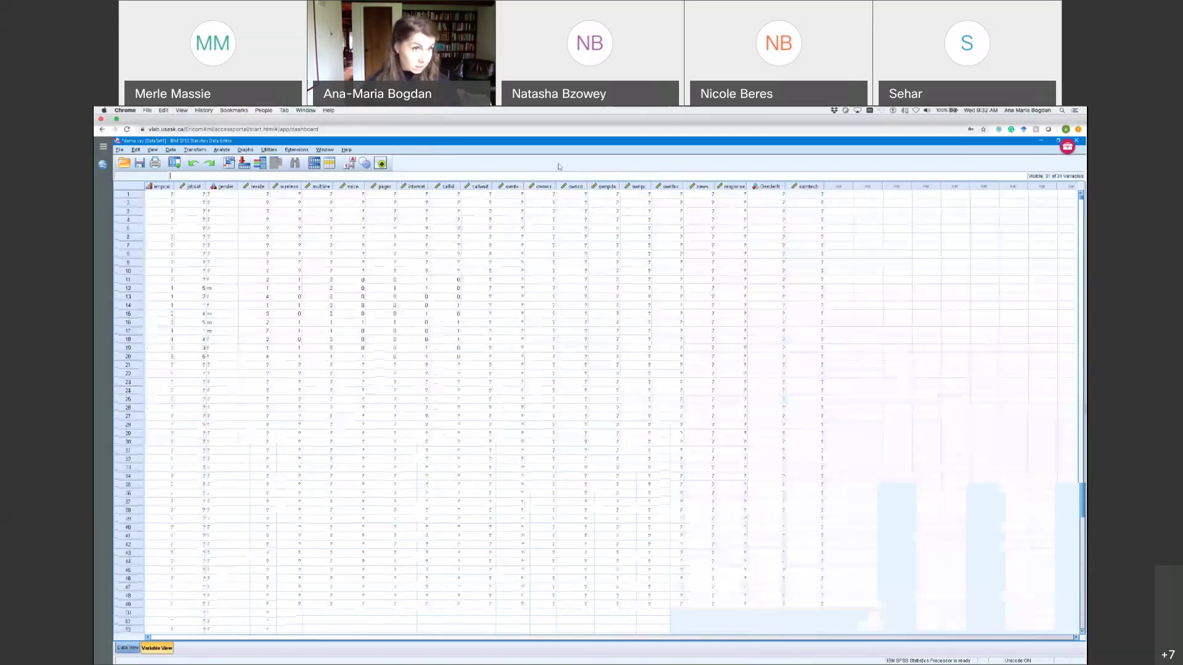
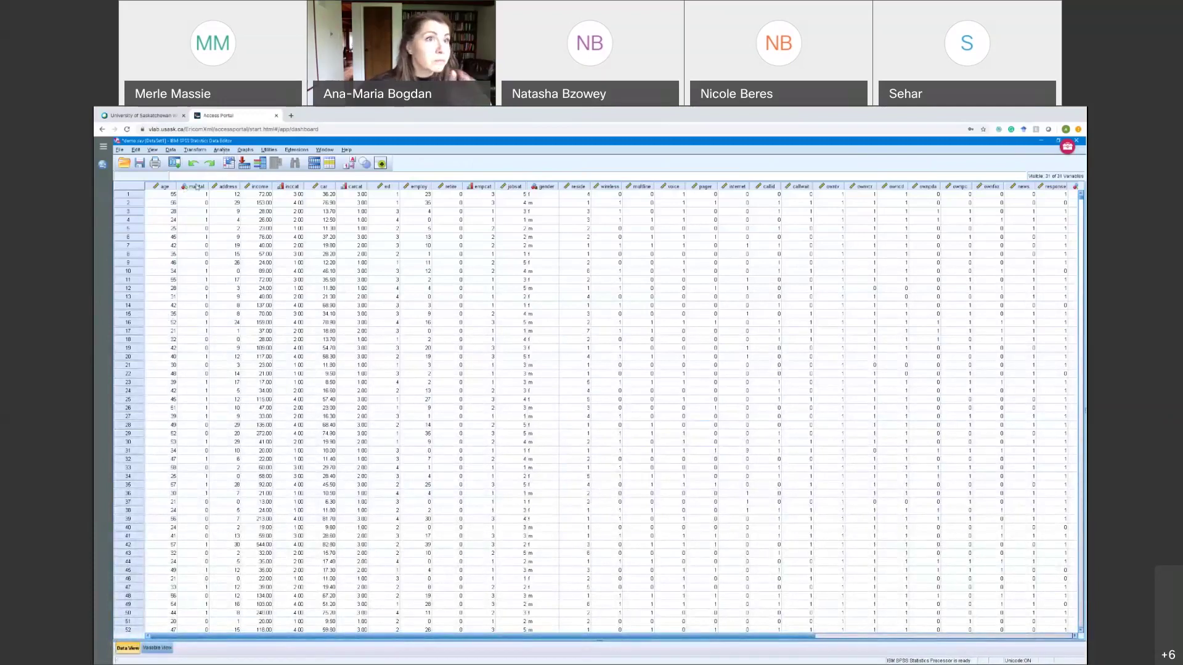
mouse_move(197, 189)
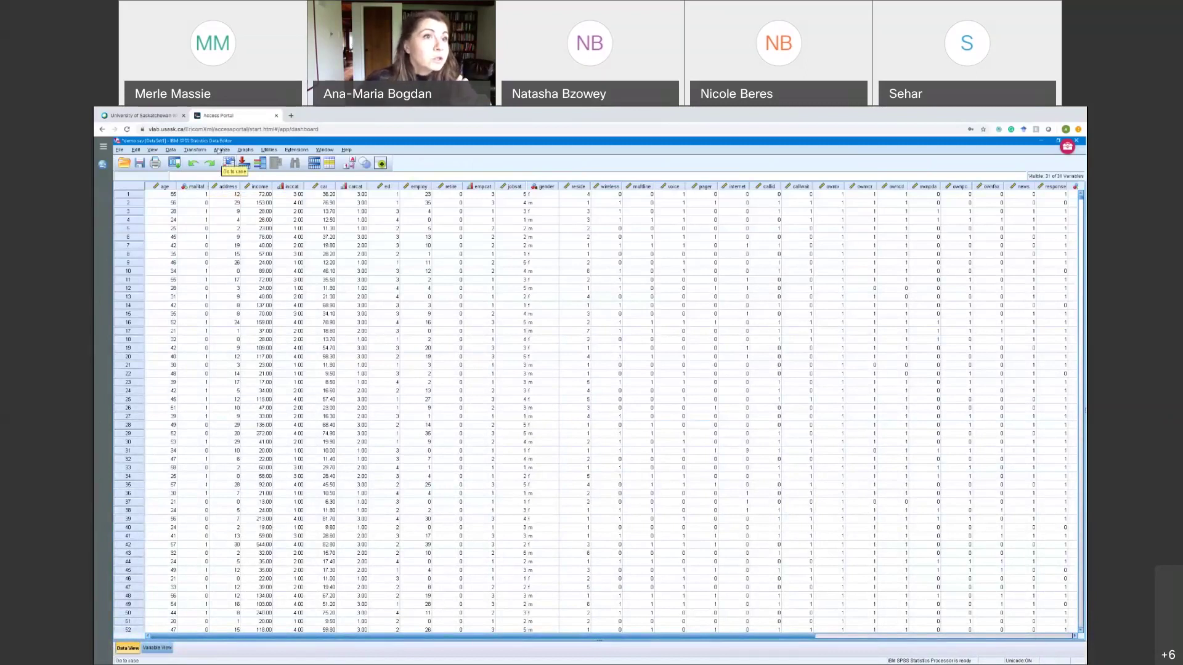
left_click(221, 151)
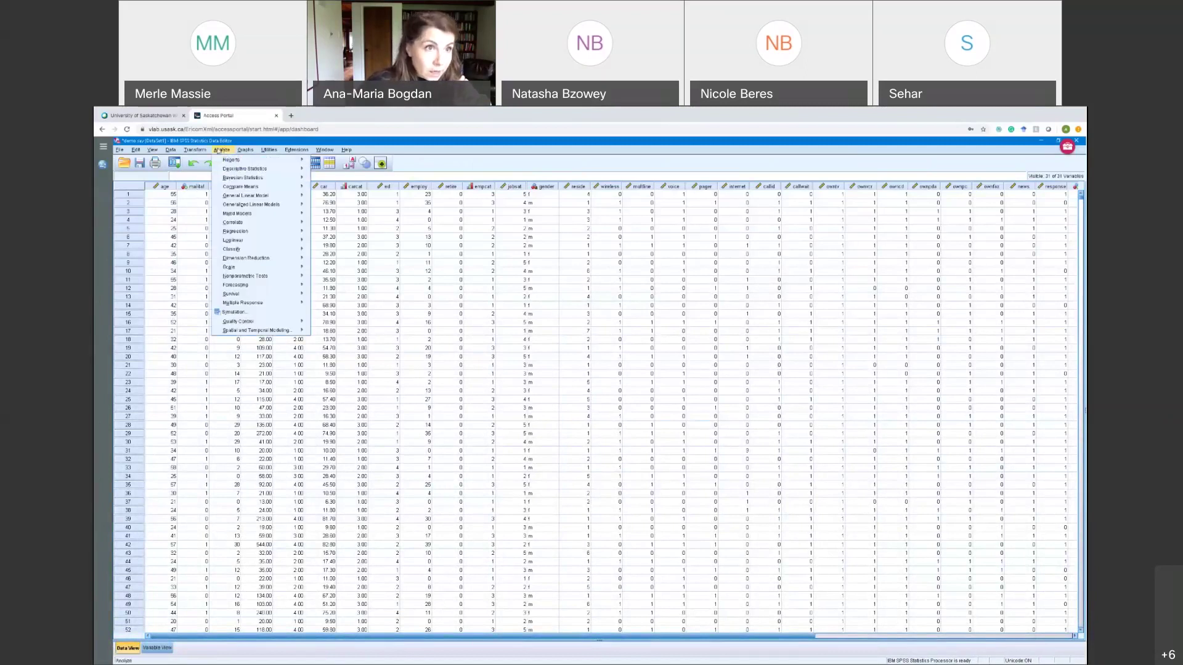
mouse_move(229, 170)
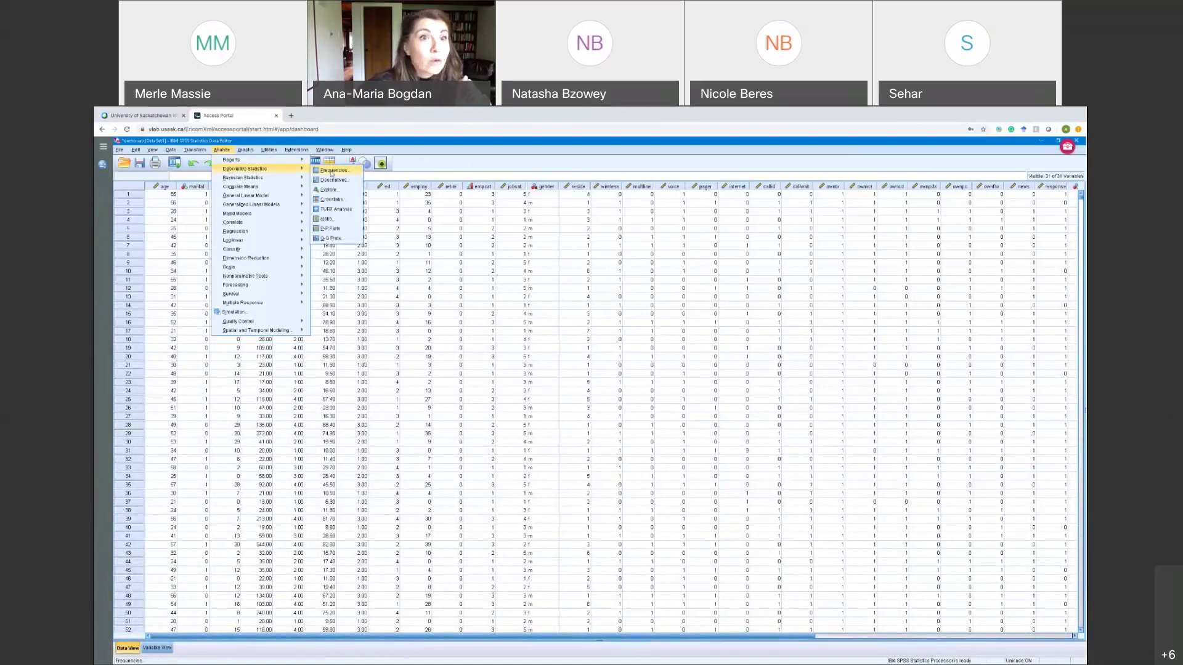
left_click(332, 172)
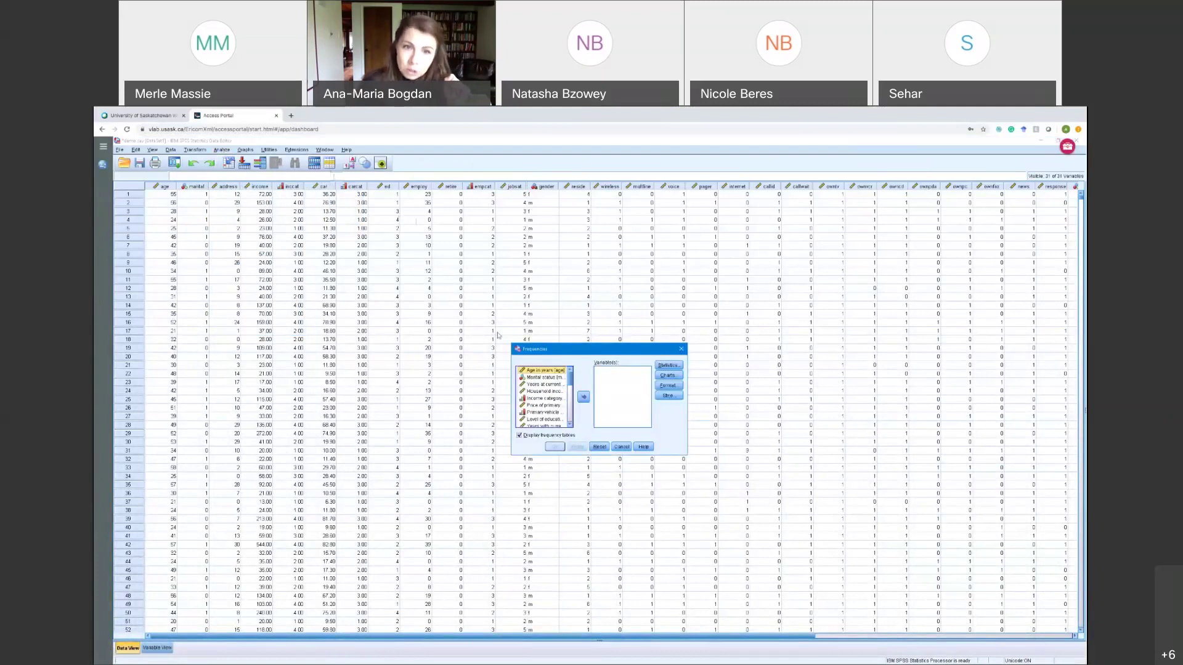
left_click_drag(512, 344, 386, 215)
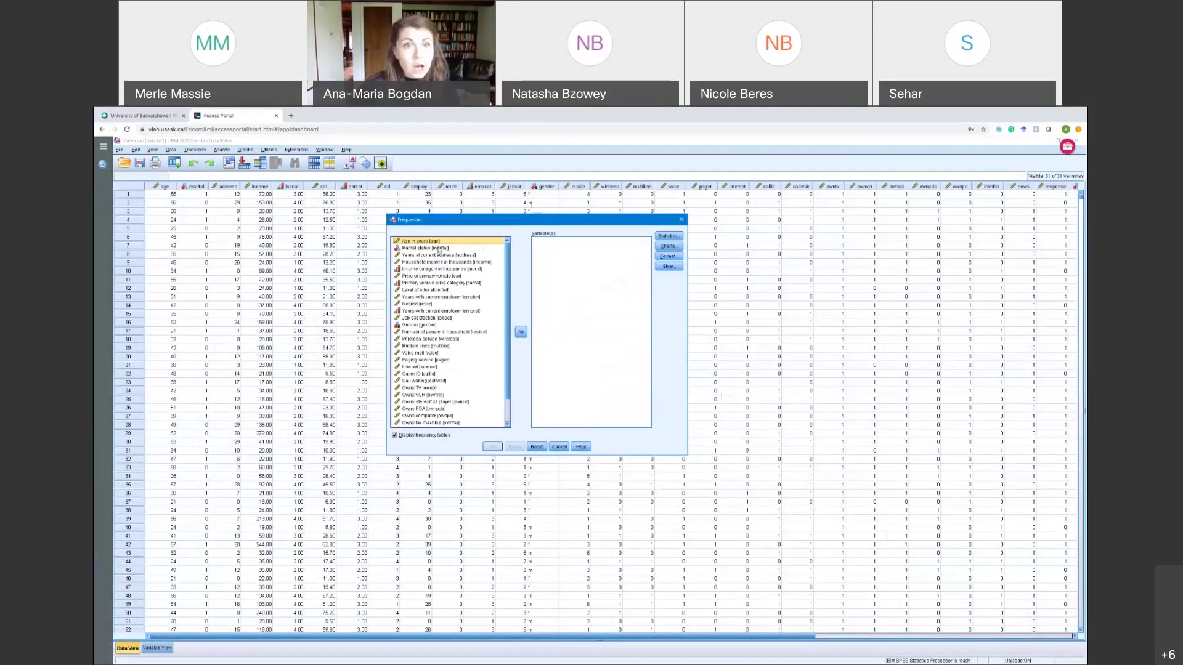
left_click(450, 248)
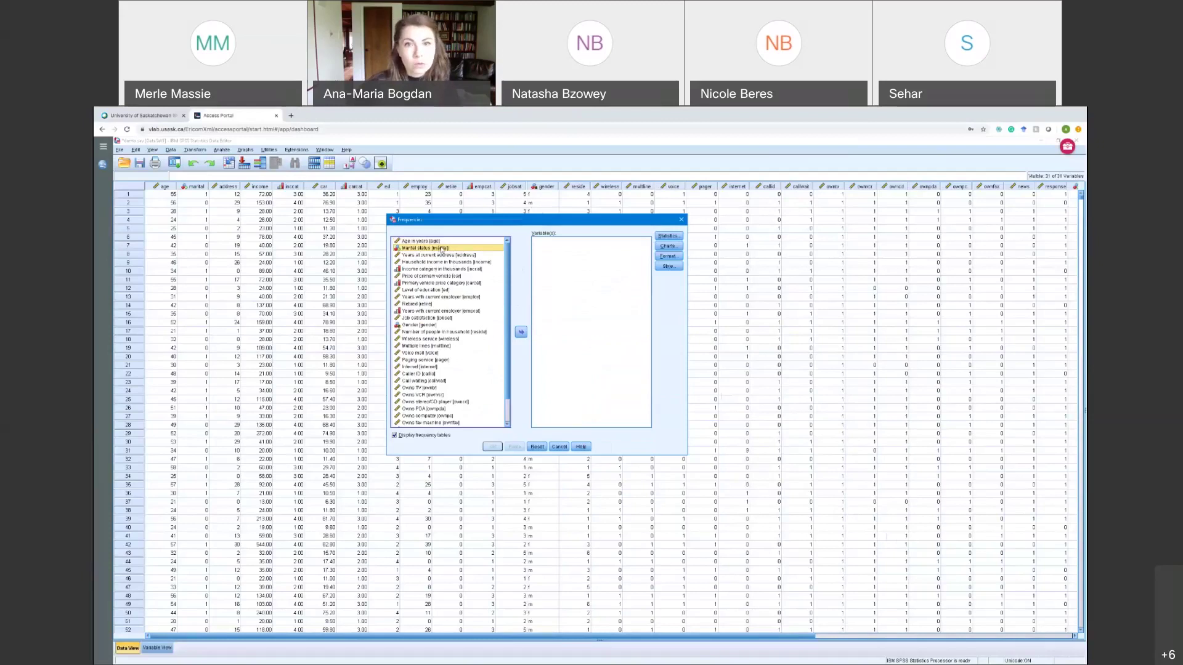
left_click(521, 333)
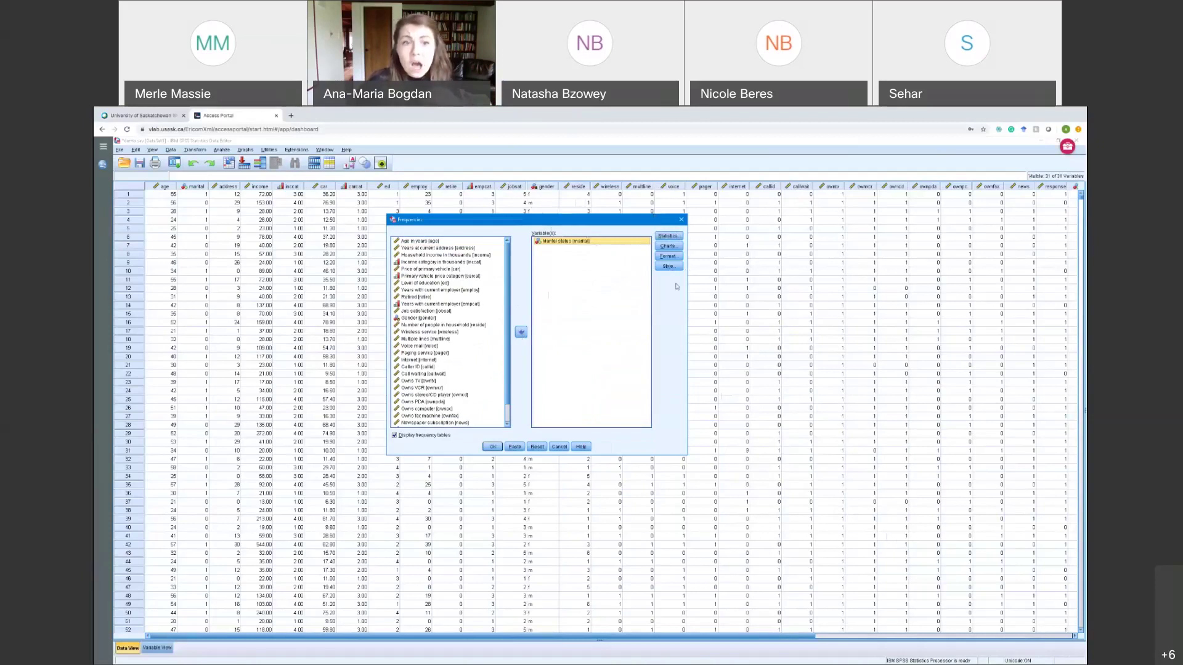
Request a bar chart with percentages as chart values for Marital status and run the Frequencies analysis.
left_click(673, 236)
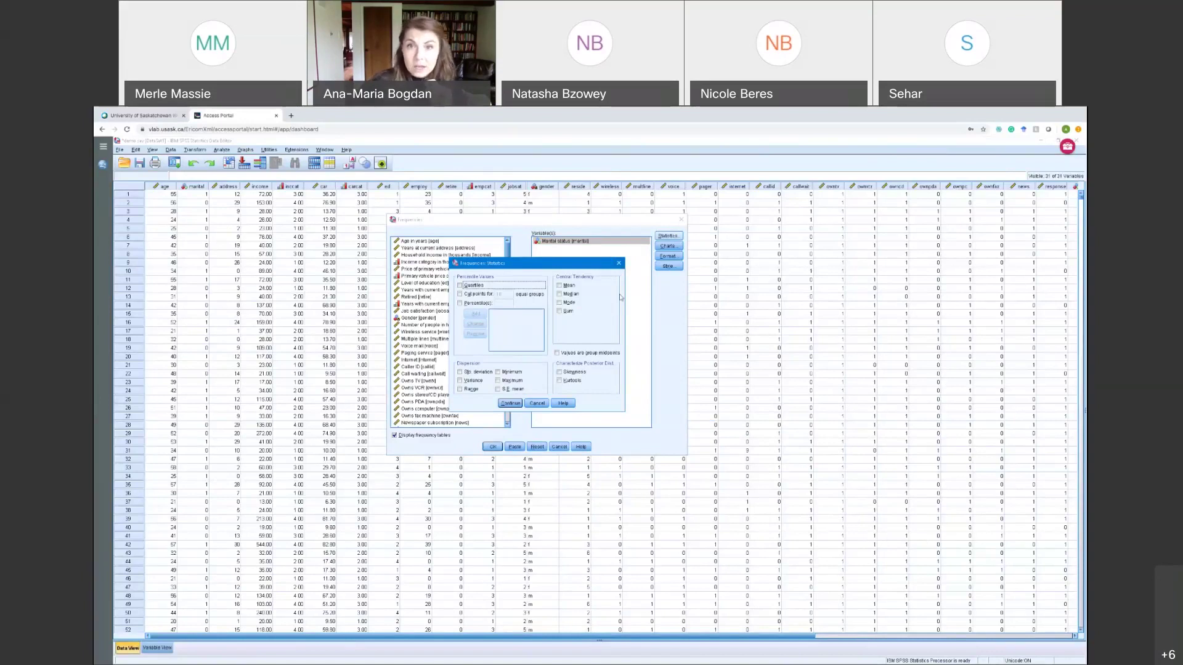
left_click(619, 264)
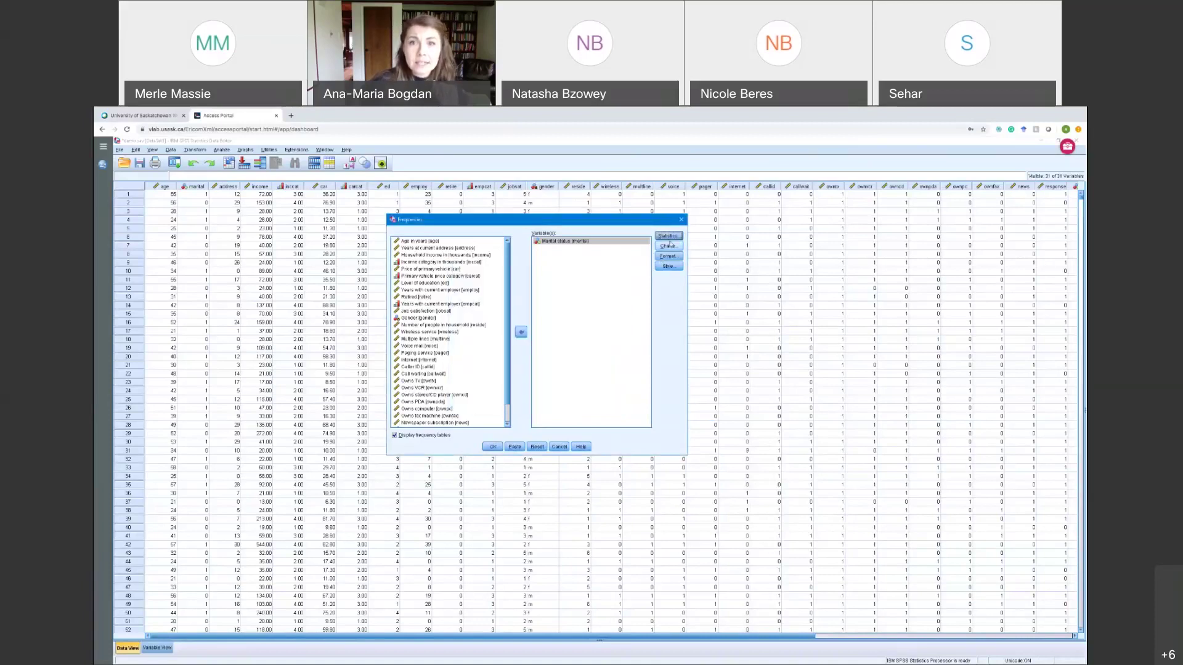
left_click(668, 249)
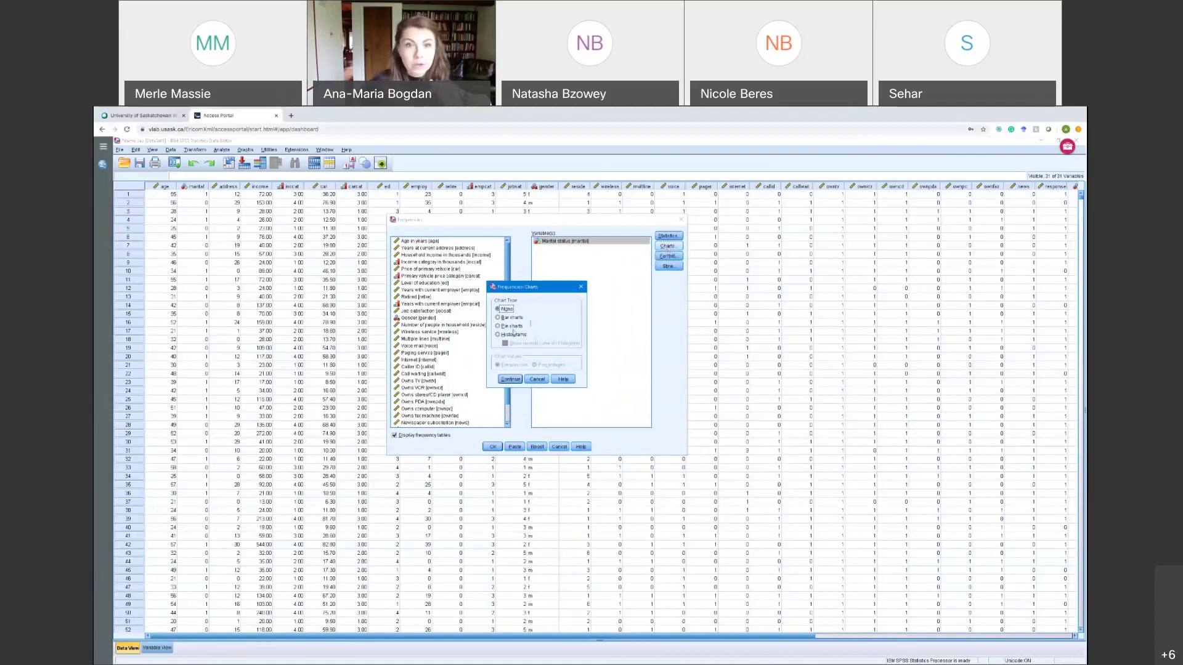
left_click(499, 318)
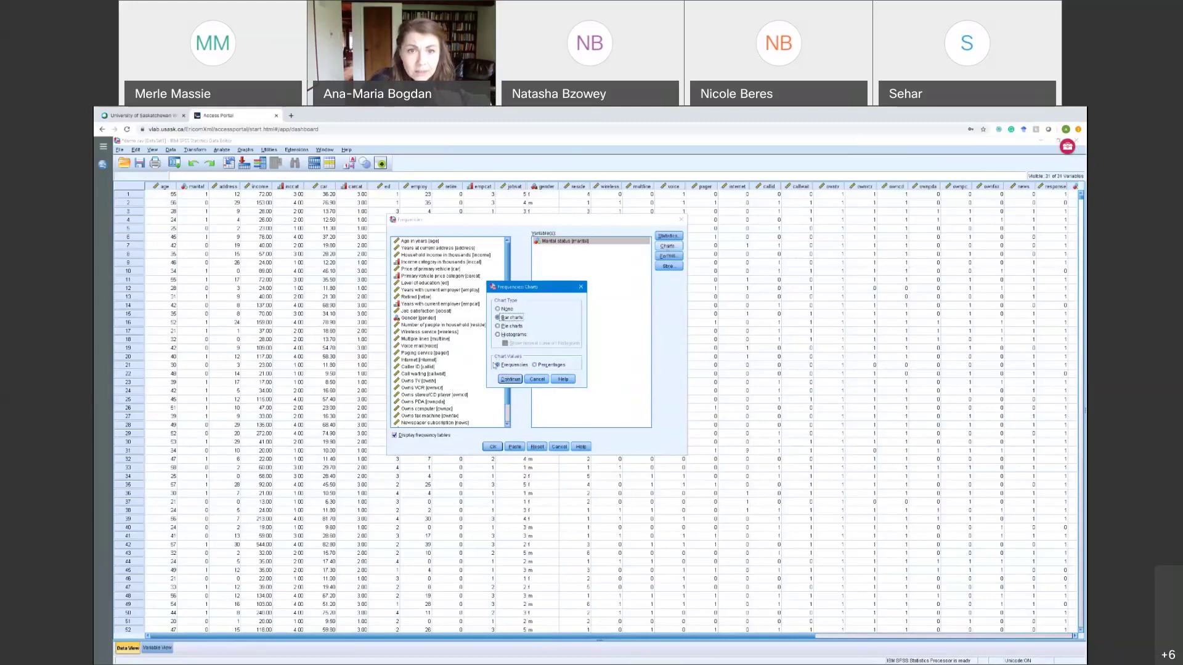
left_click(558, 365)
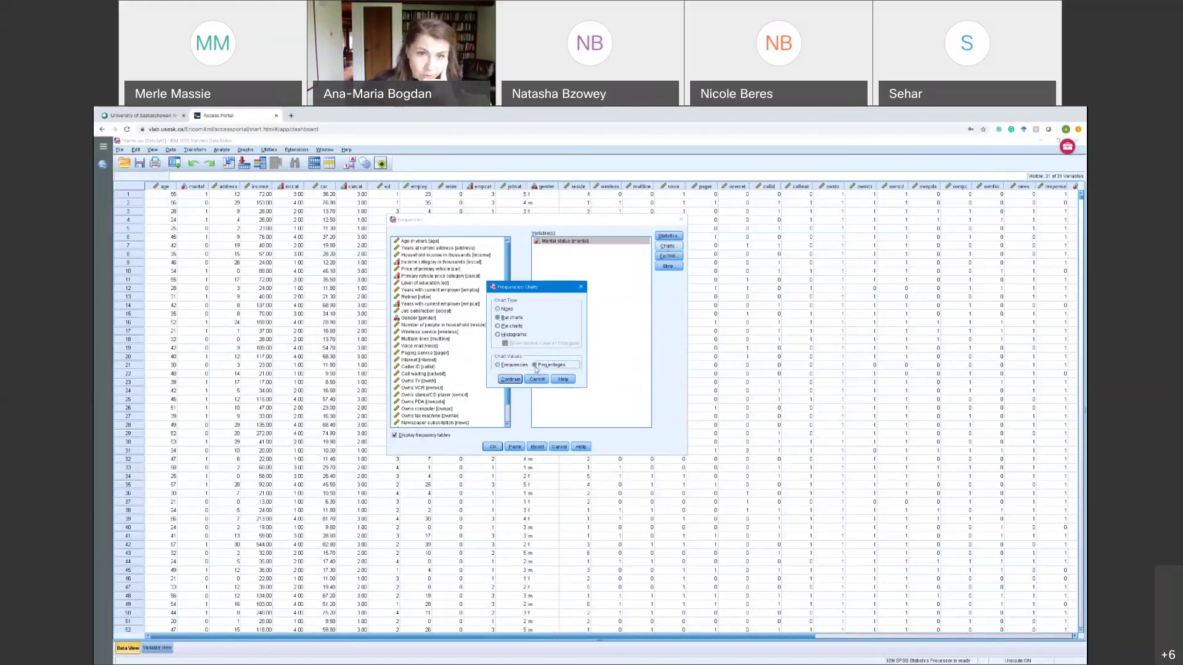
left_click(511, 380)
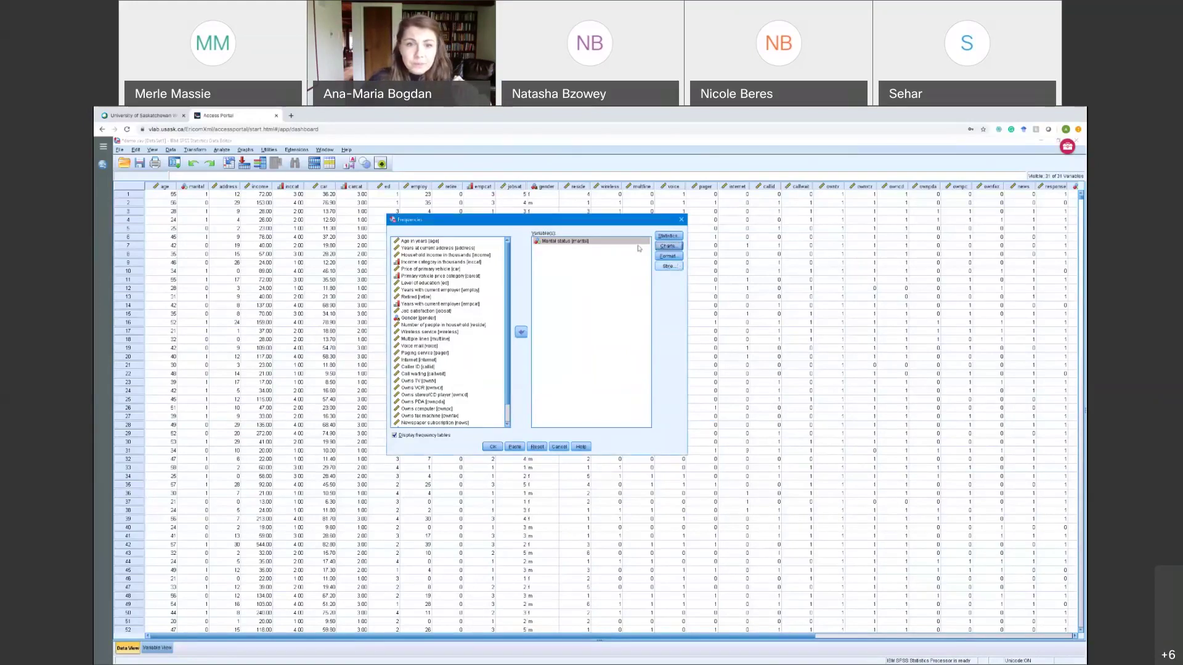
left_click(494, 447)
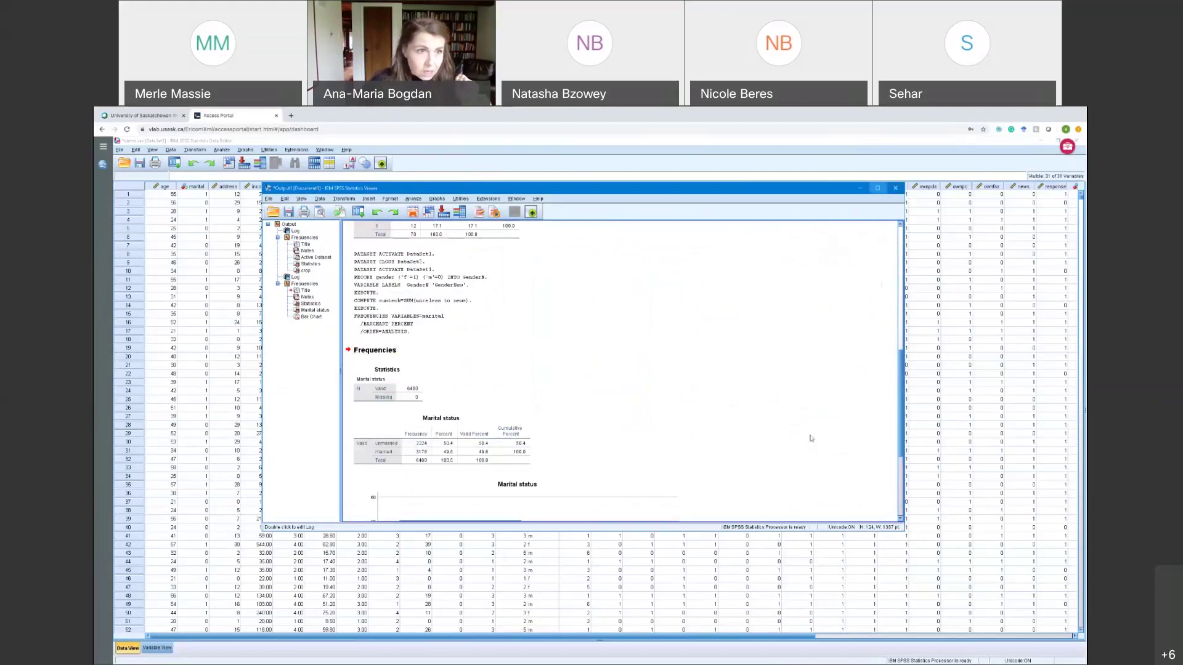
Maximize the output viewer and examine the Marital status frequency table and its bar chart.
left_click(878, 188)
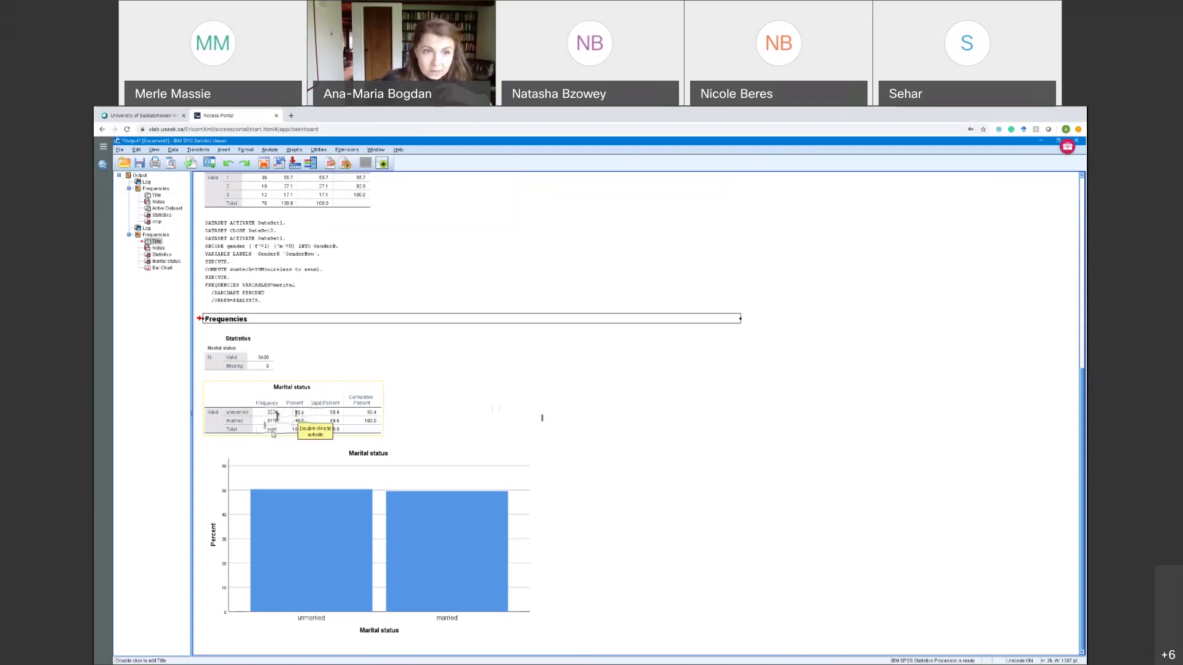
left_click(316, 394)
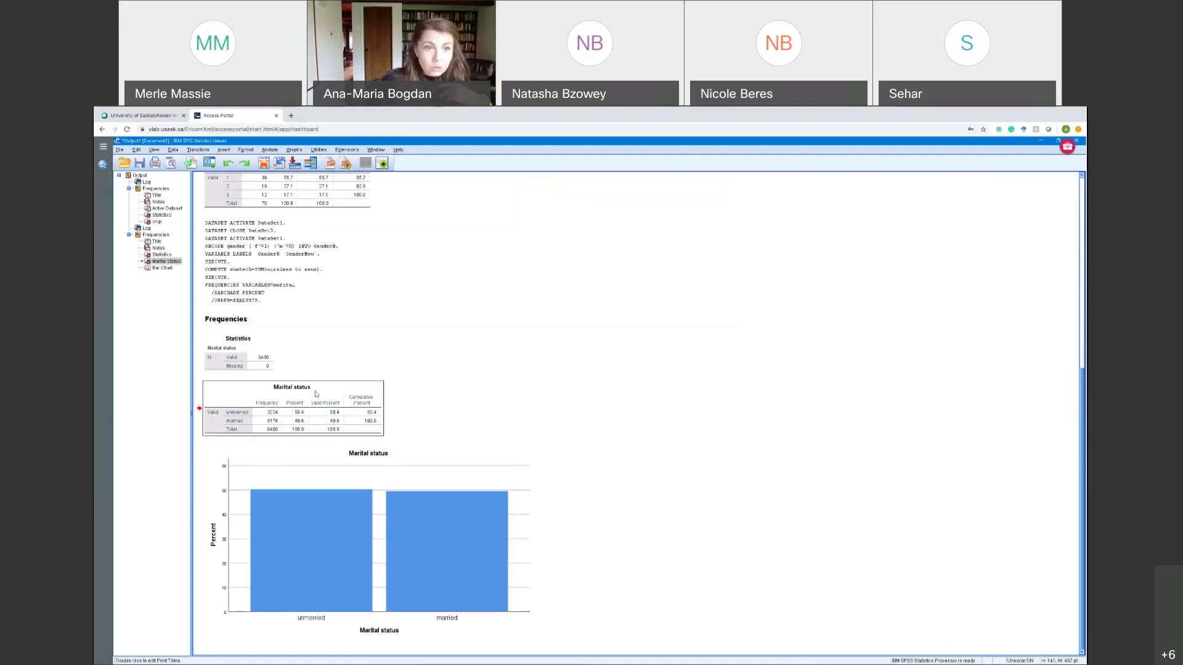
double_click(302, 424)
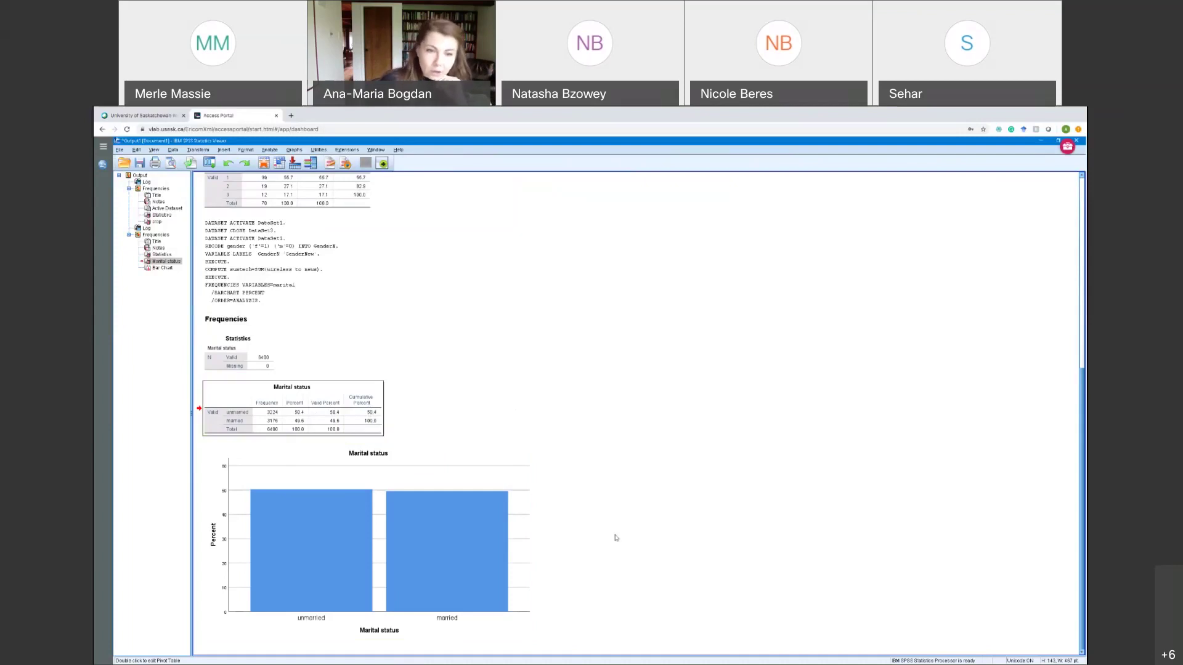
left_click(300, 560)
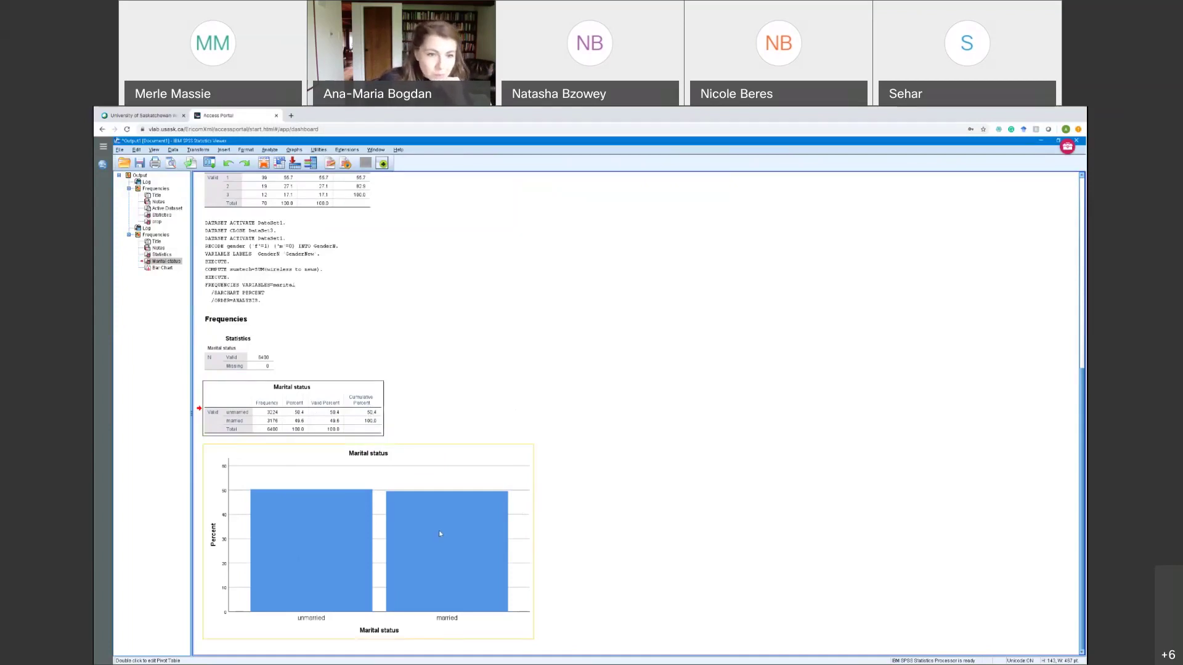
scroll(440, 534, "up", 1)
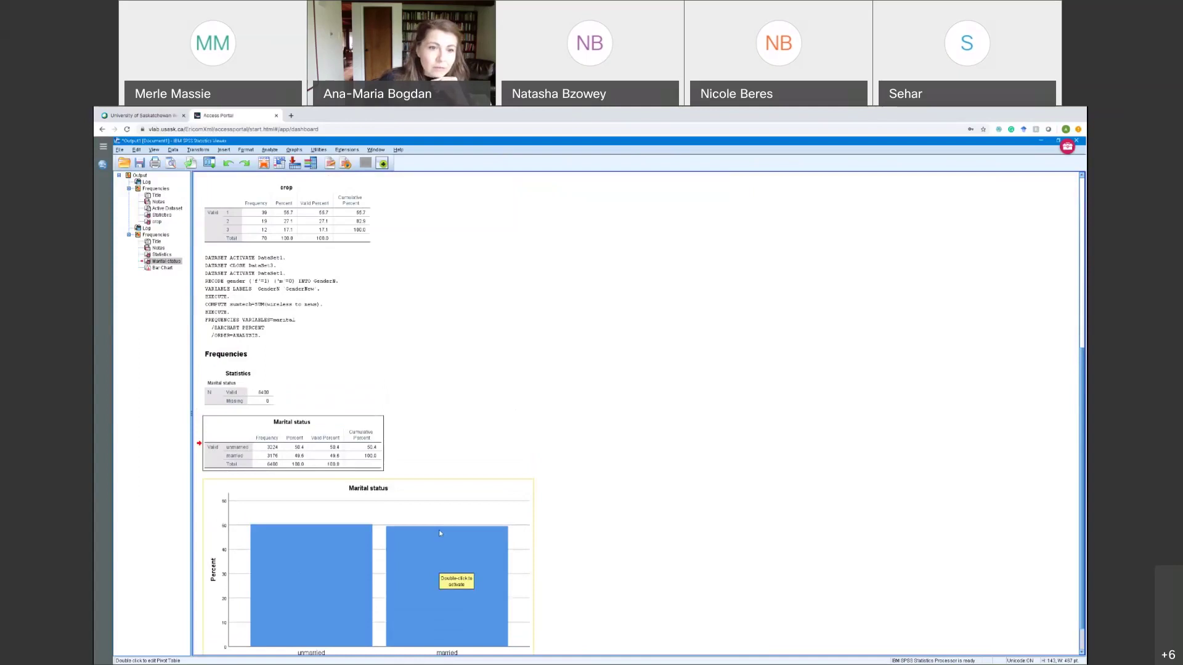
scroll(440, 533, "down", 1)
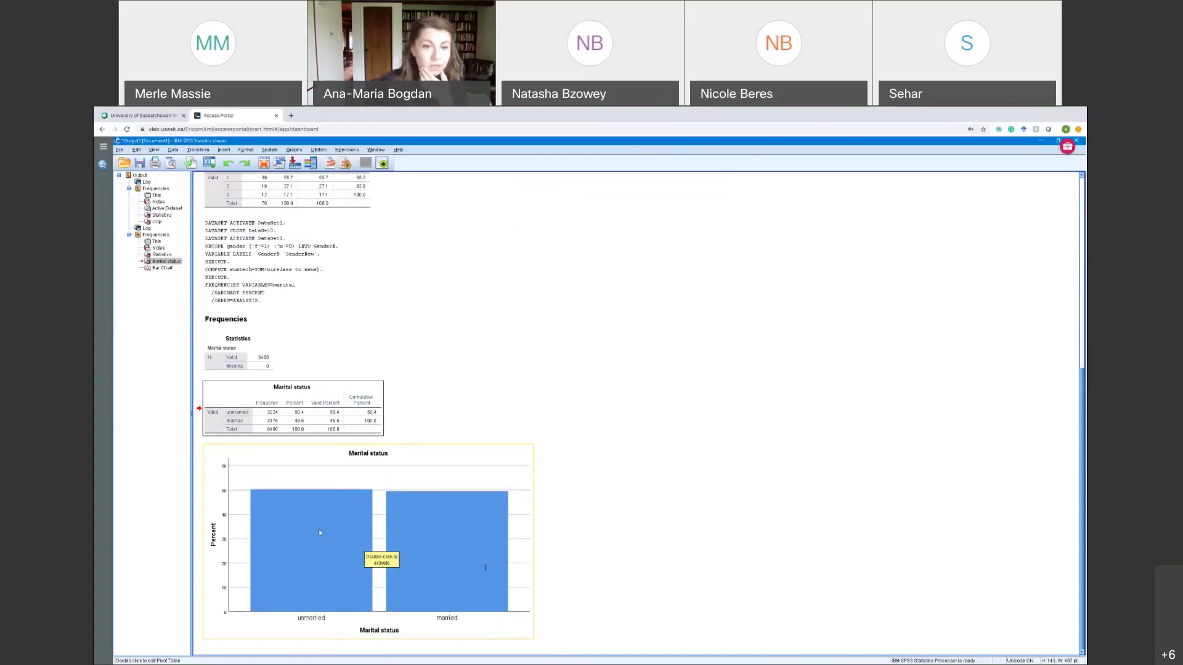
left_click(327, 419)
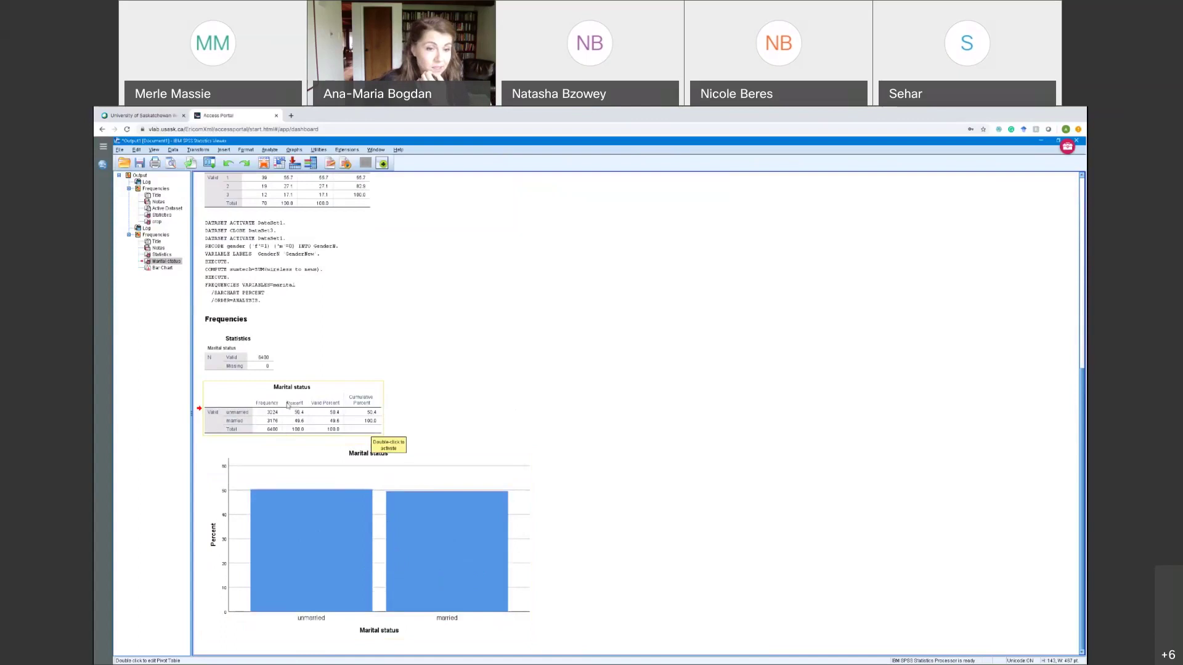
left_click(341, 469)
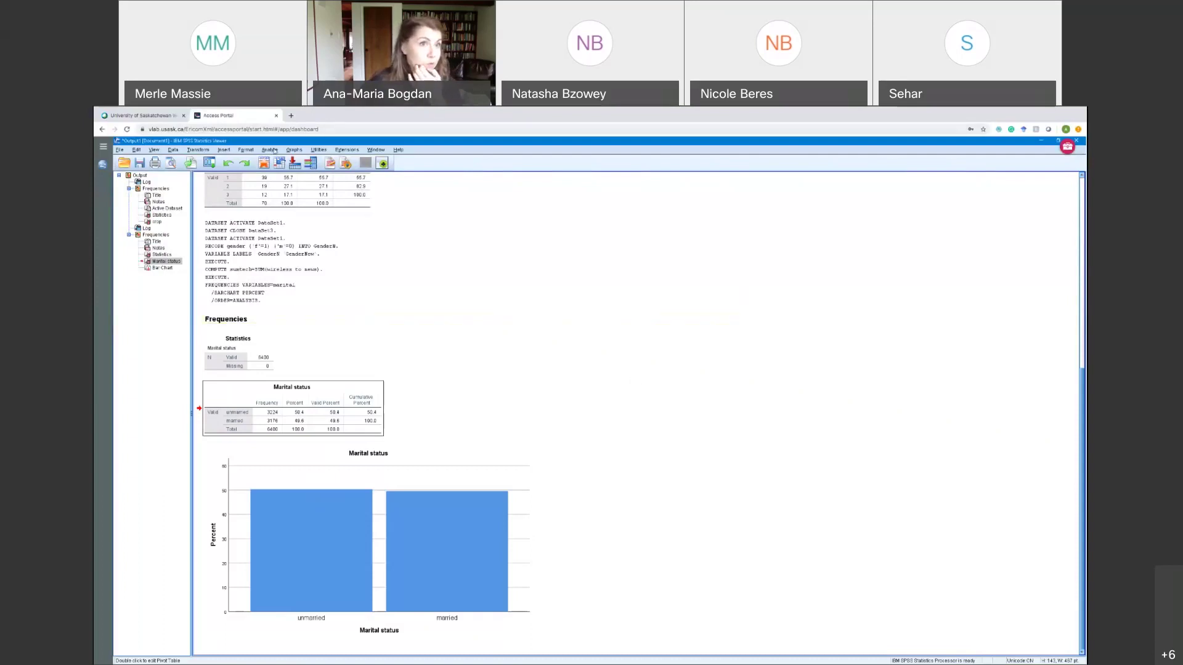
Start a Crosstabs analysis, enlarge its dialog and assign Marital status as the row variable.
left_click(271, 150)
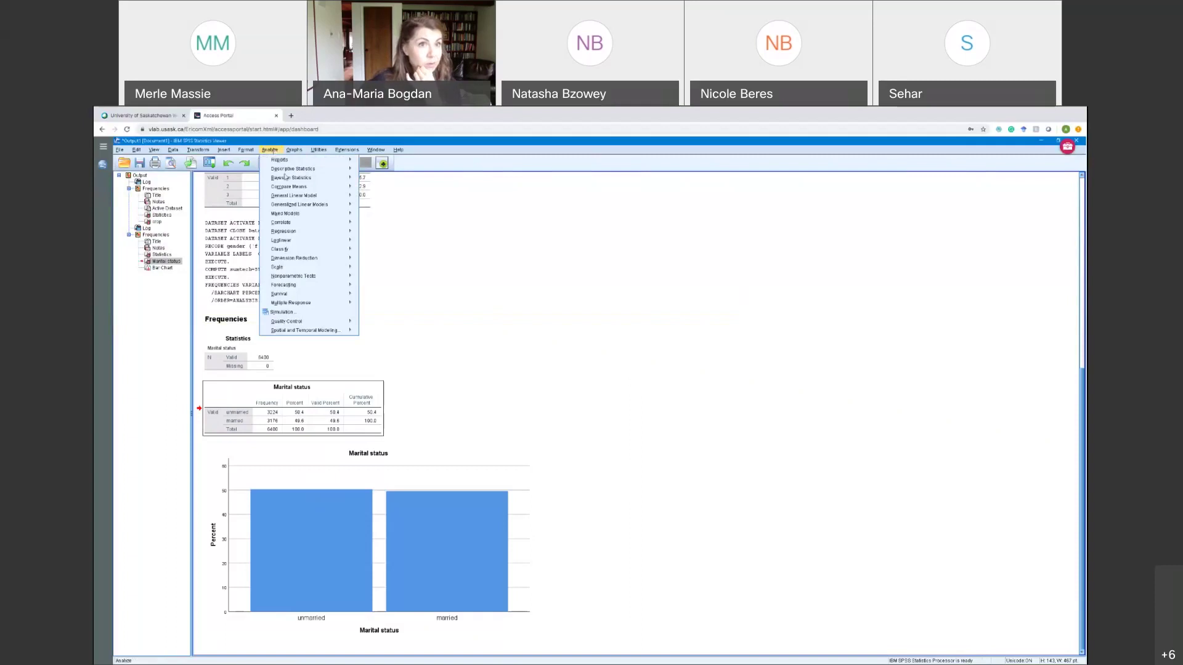
mouse_move(289, 170)
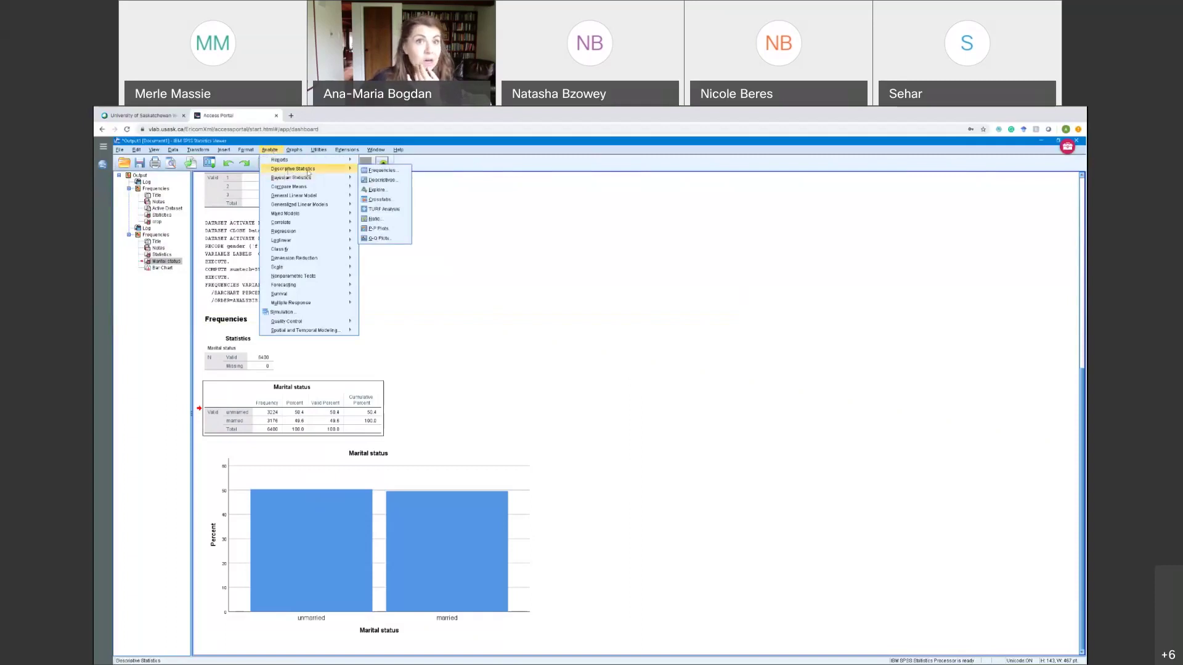
mouse_move(346, 171)
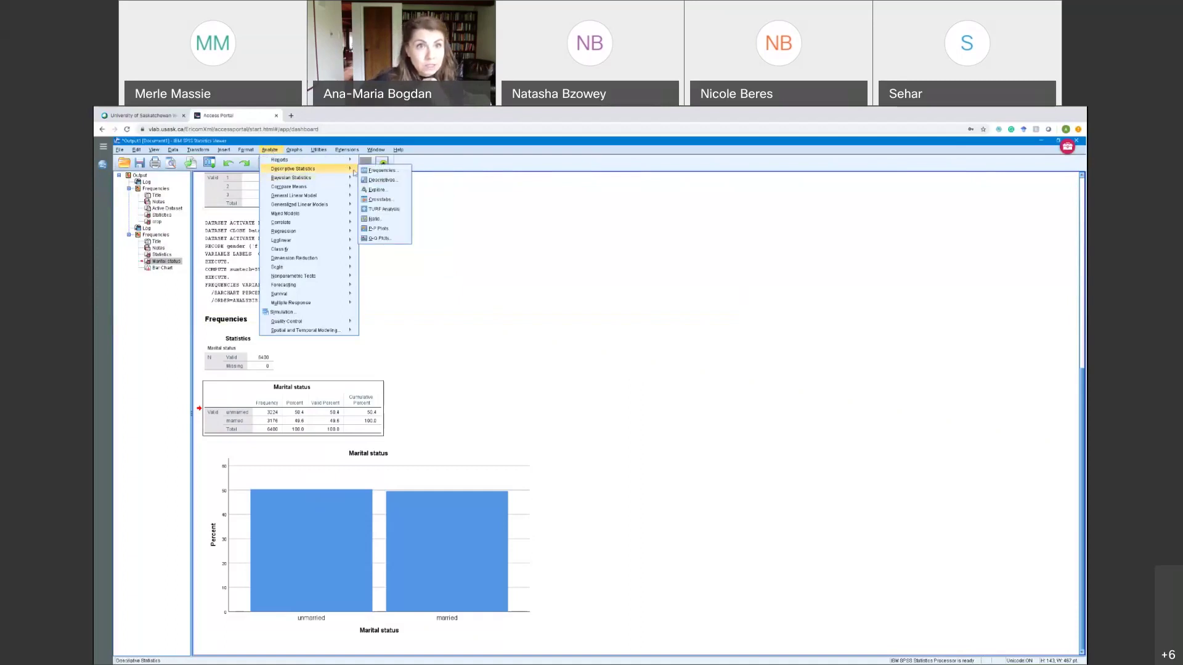
left_click(379, 200)
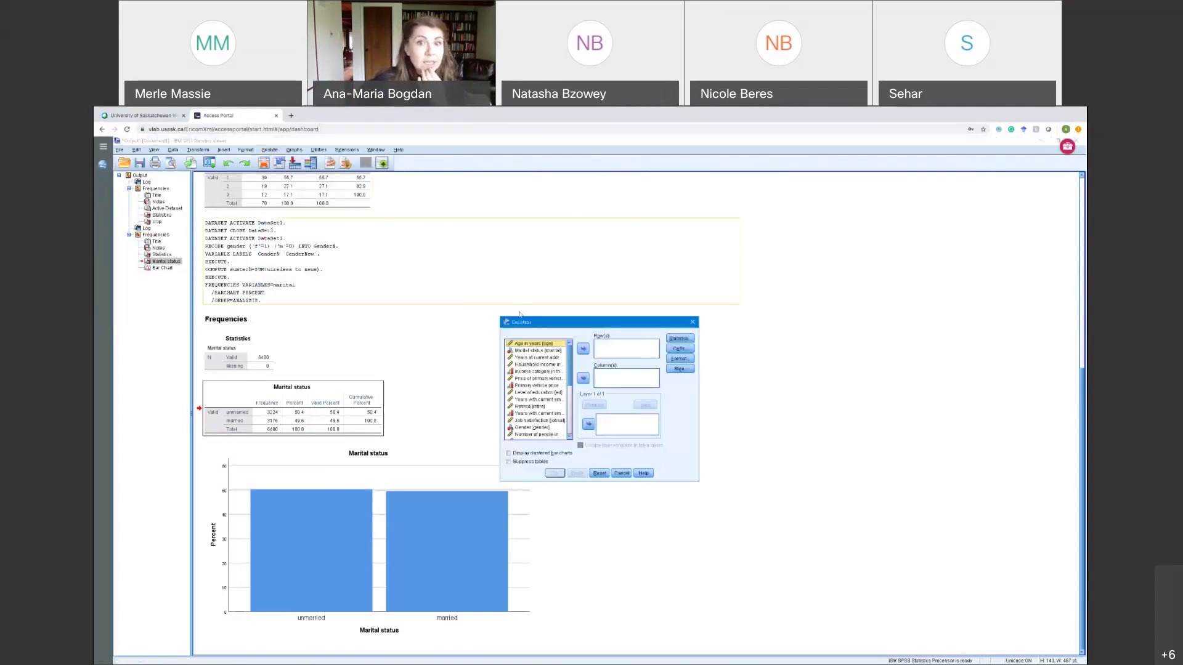
mouse_move(501, 320)
left_mouse_down()
mouse_move(405, 266)
mouse_move(425, 293)
left_mouse_up()
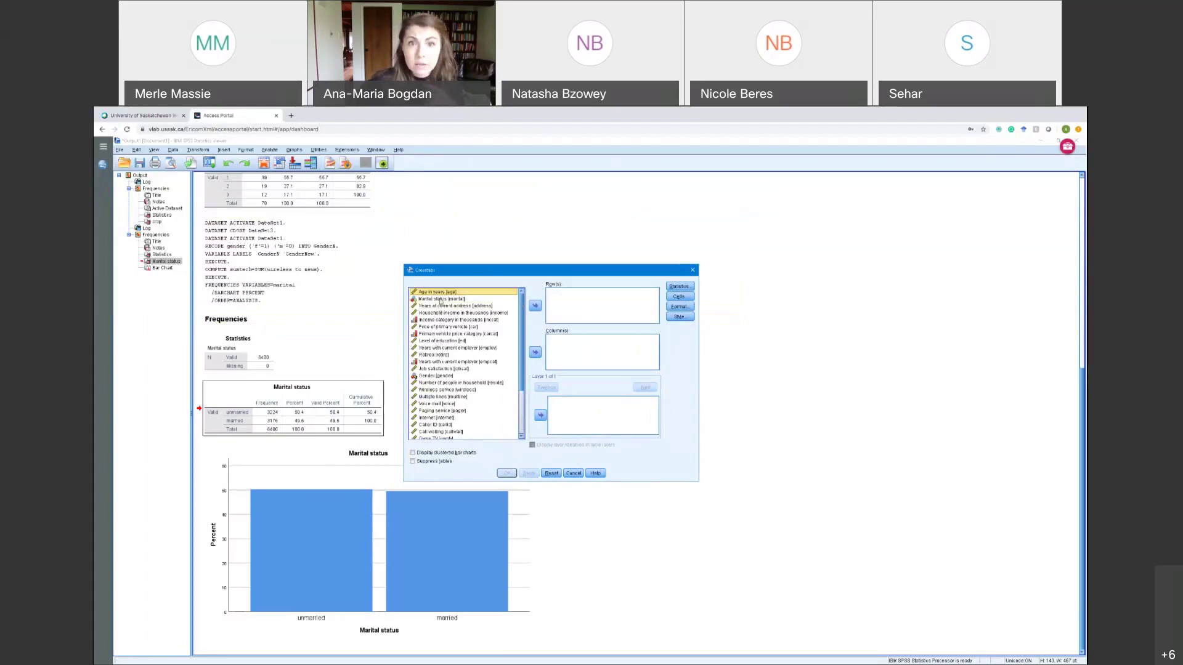
left_click(441, 300)
left_click(537, 306)
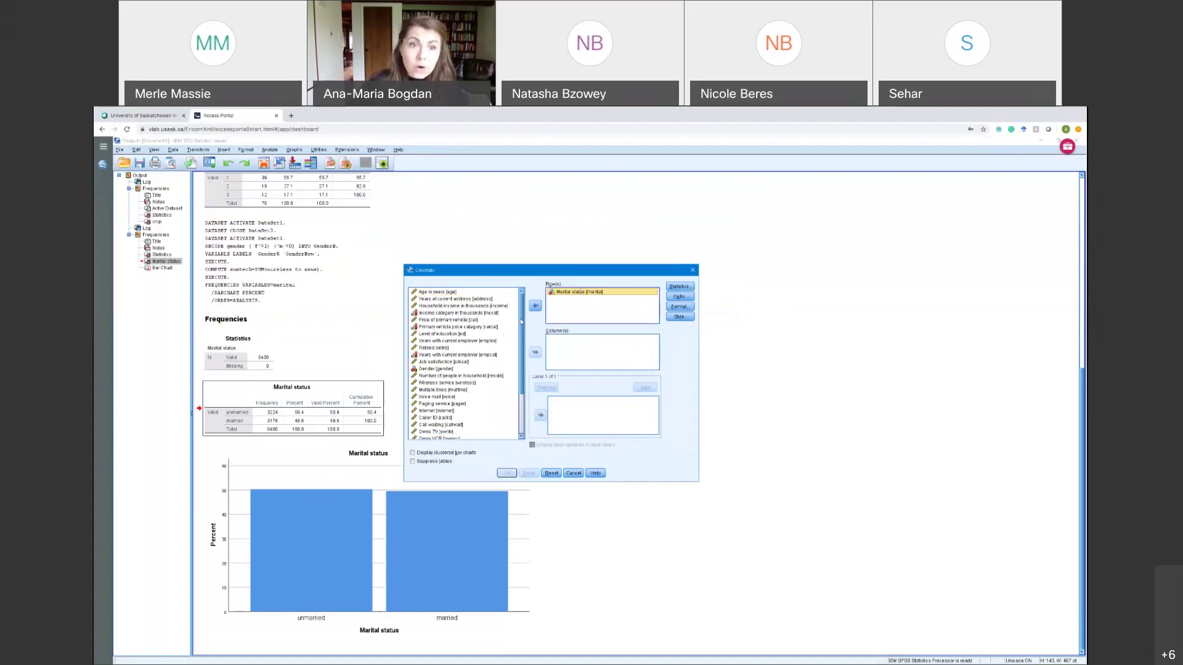
Assign the recoded GenderNew [GenderN] variable as the column variable of the crosstab.
left_click_drag(522, 322, 518, 340)
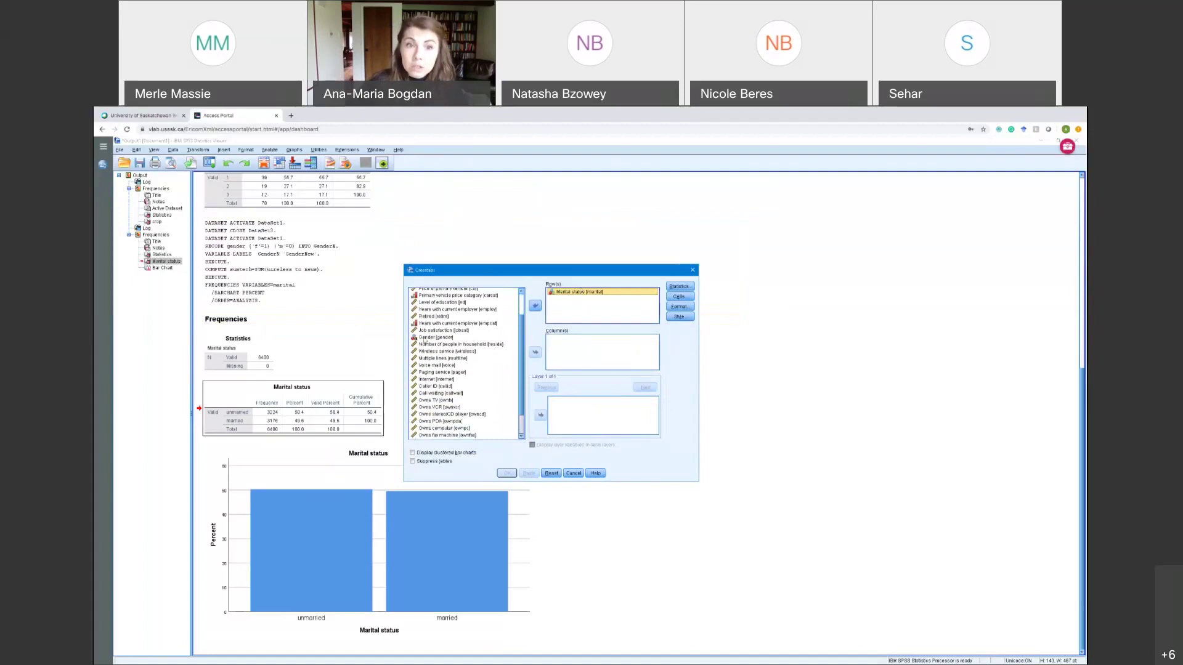
left_click_drag(520, 342, 521, 438)
left_click(452, 429)
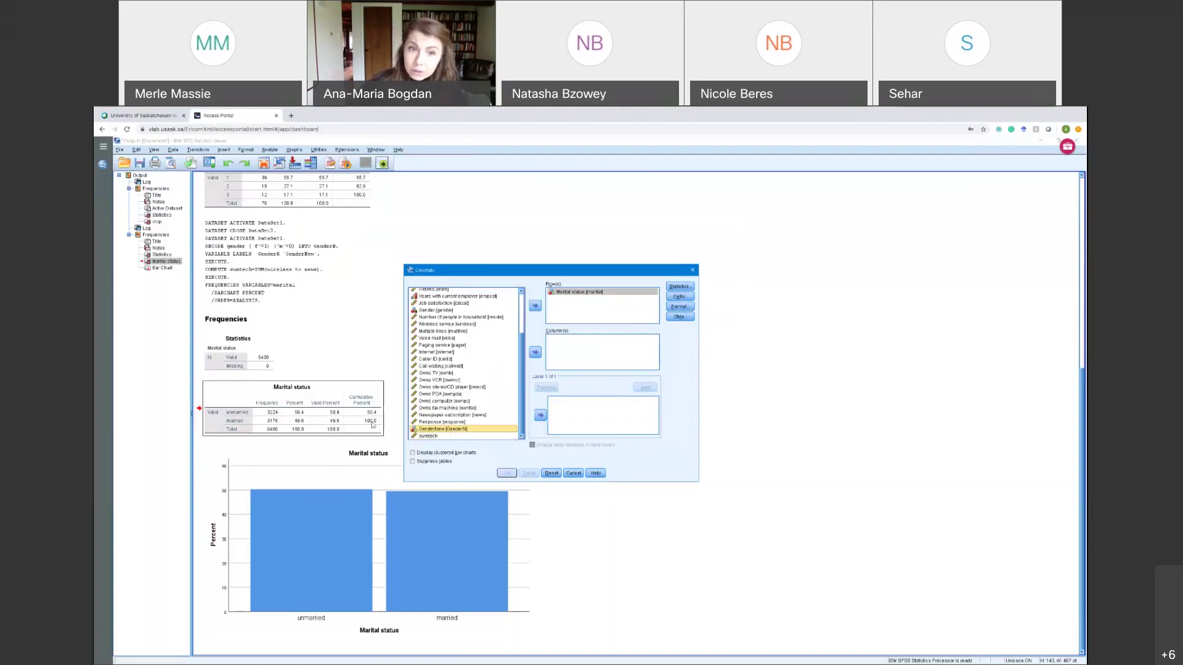
left_click(535, 352)
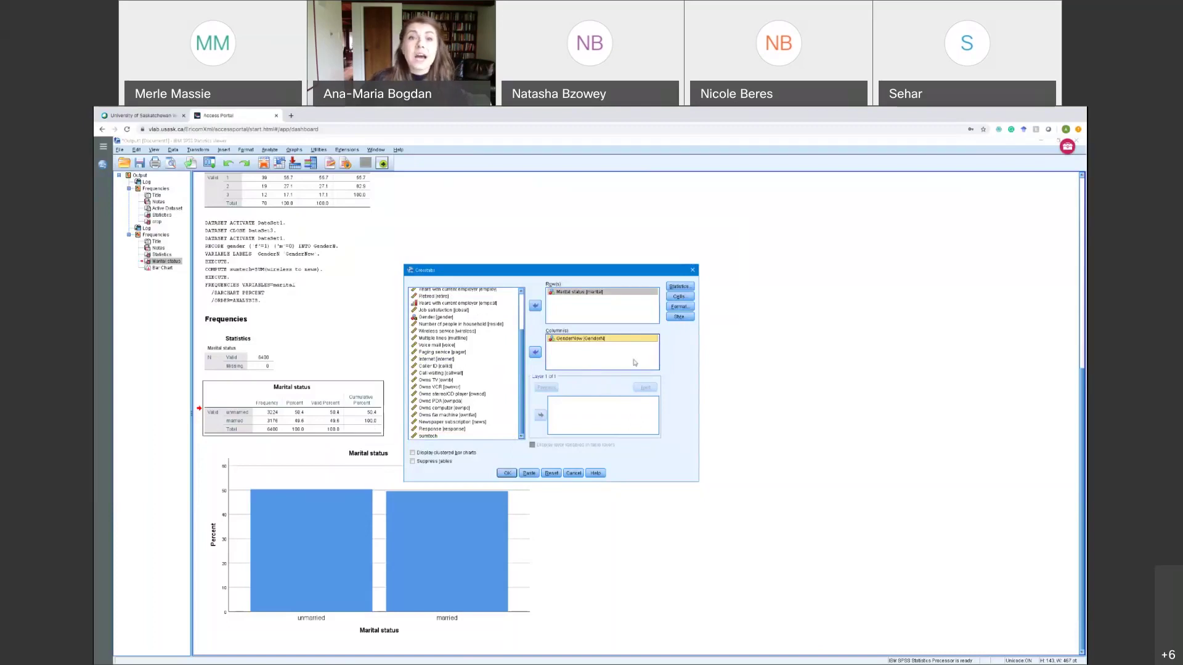
Look over the available crosstab statistics without choosing any, and add row and column percentages to the observed counts in the cells.
left_click(679, 287)
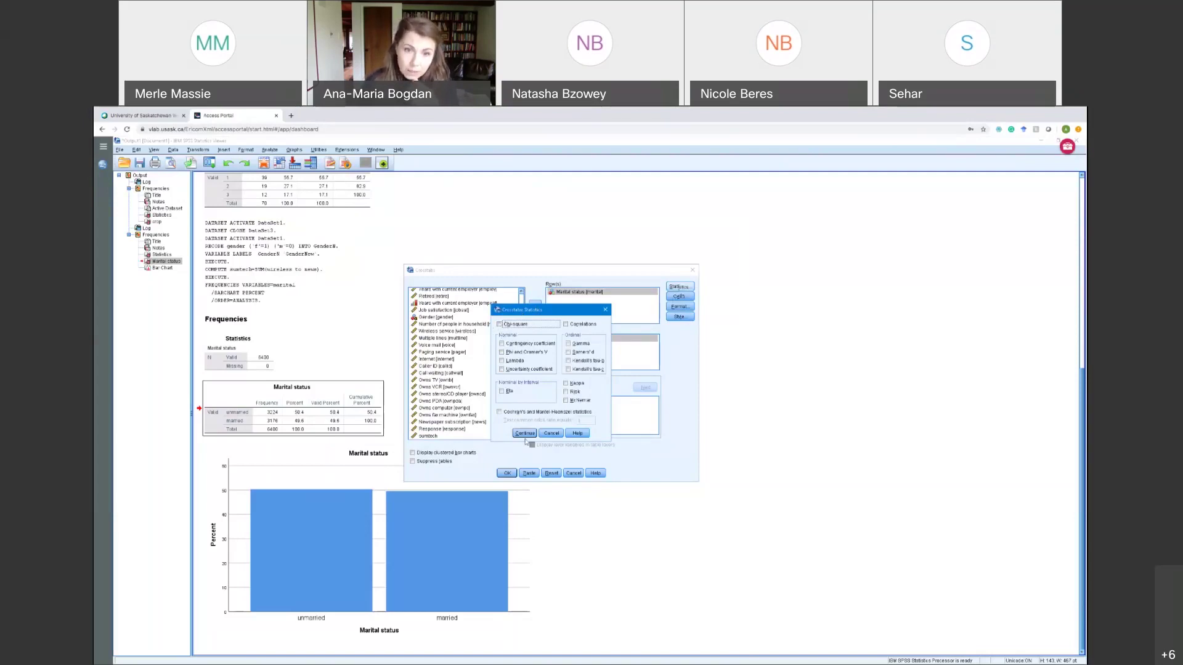
left_click(605, 309)
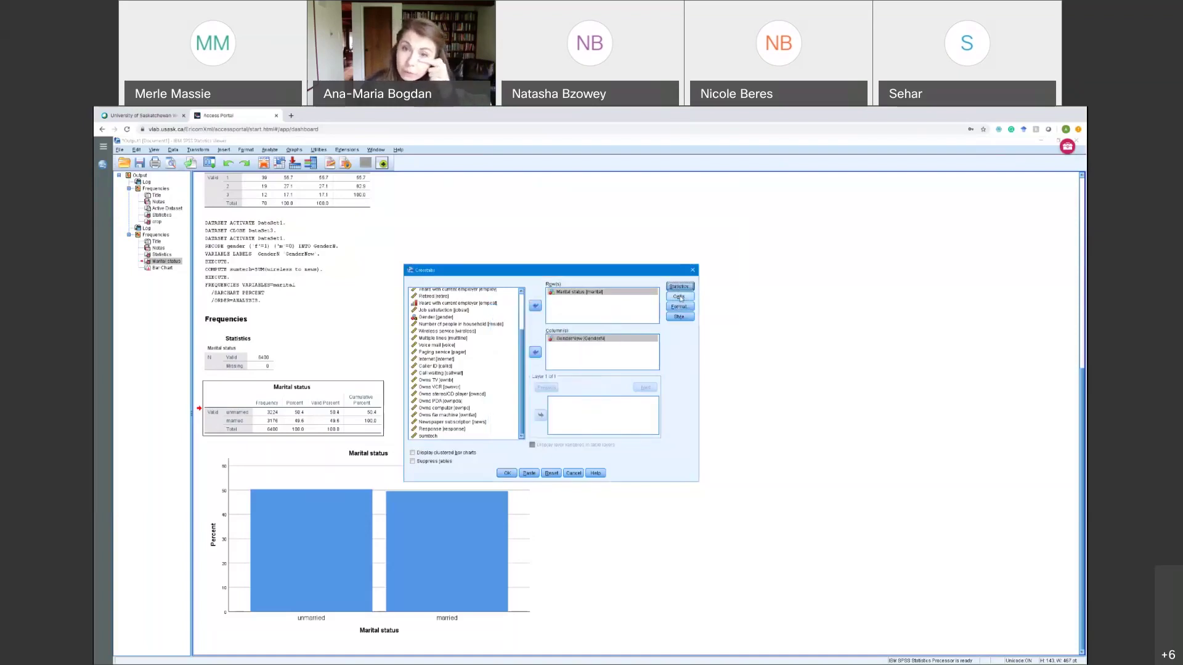
left_click(680, 297)
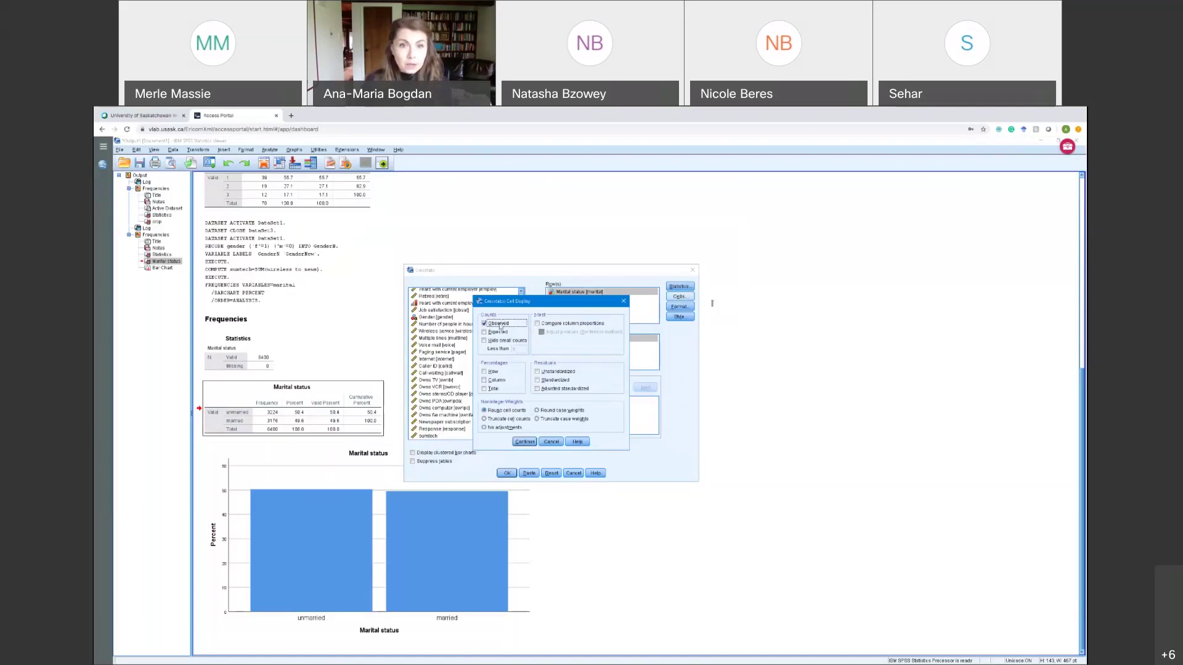
left_click(484, 372)
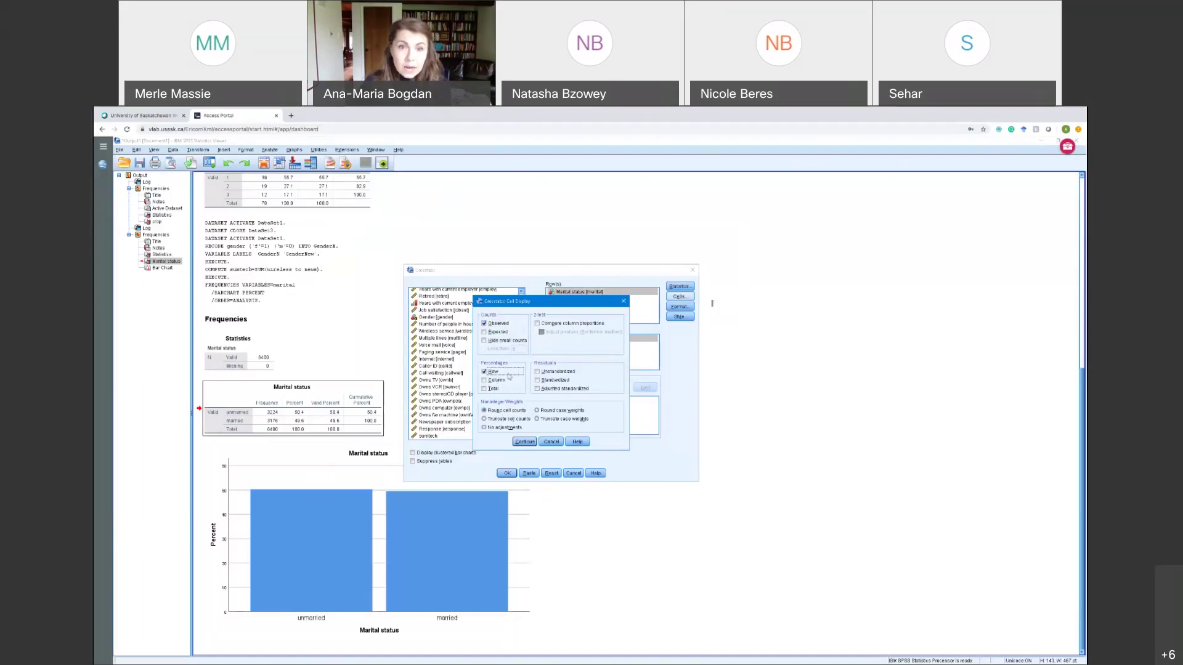
left_click(485, 381)
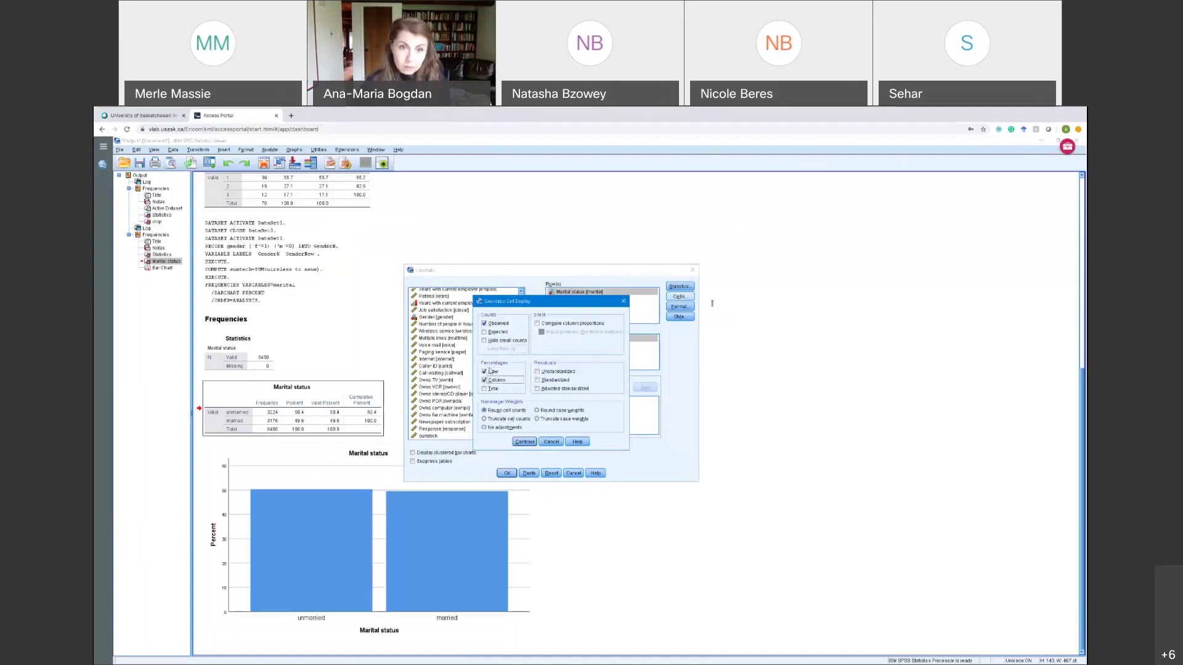
left_click(524, 443)
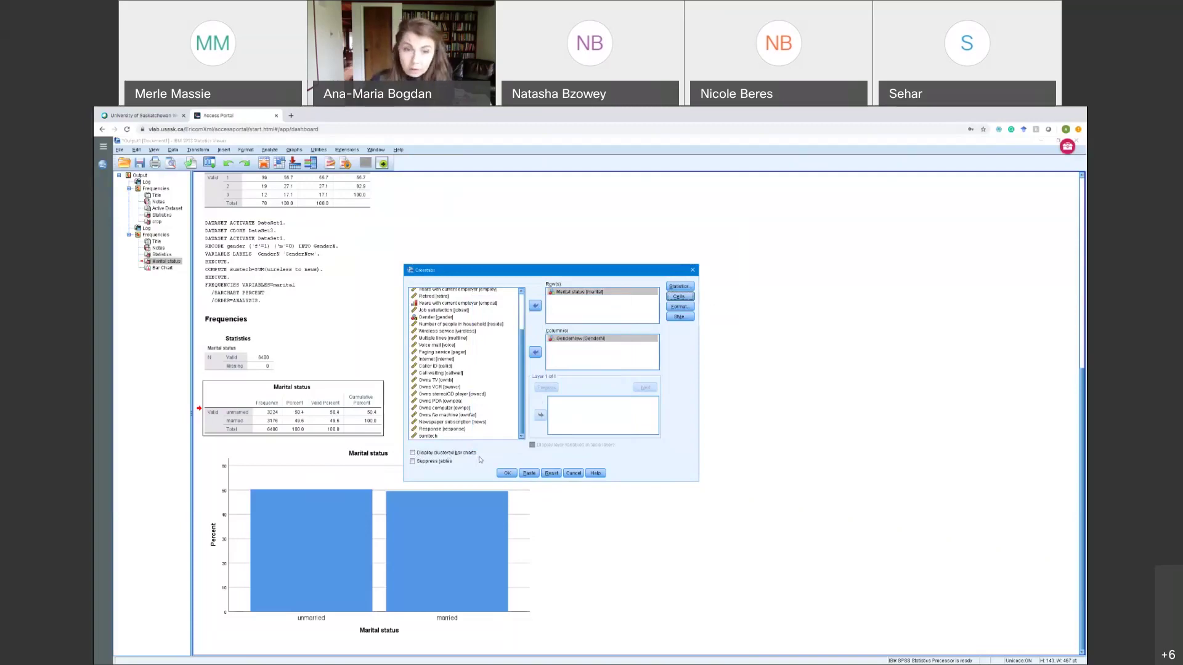
Turn on clustered bar charts for the crosstab and paste its command syntax.
left_click(414, 454)
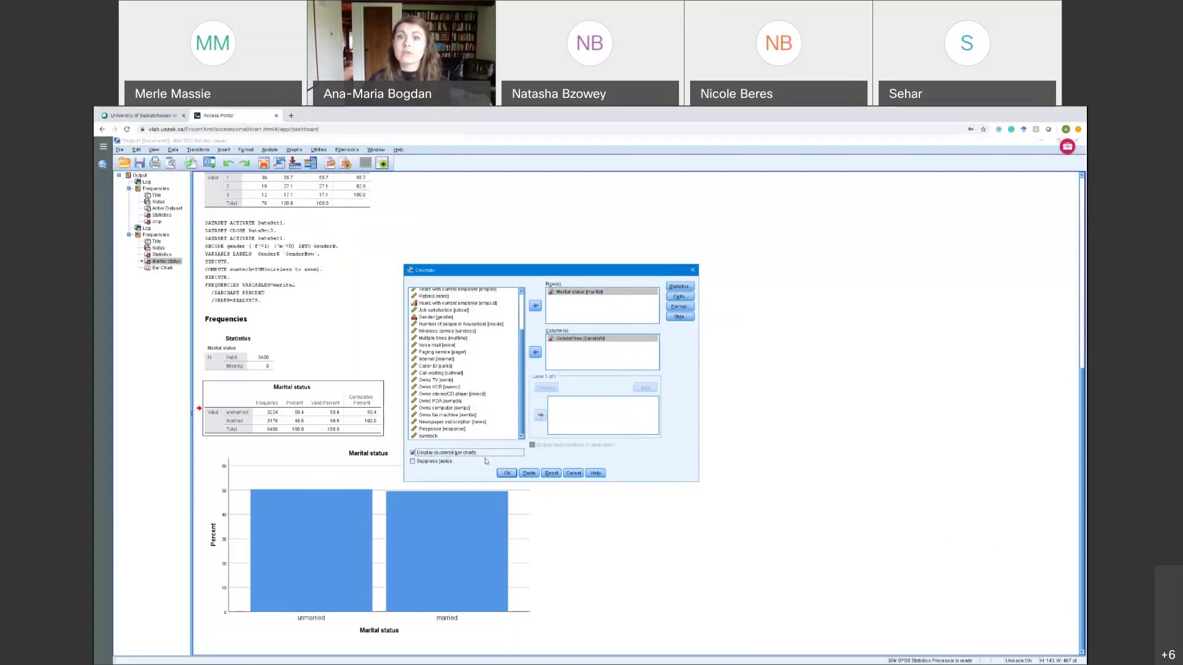
left_click(530, 474)
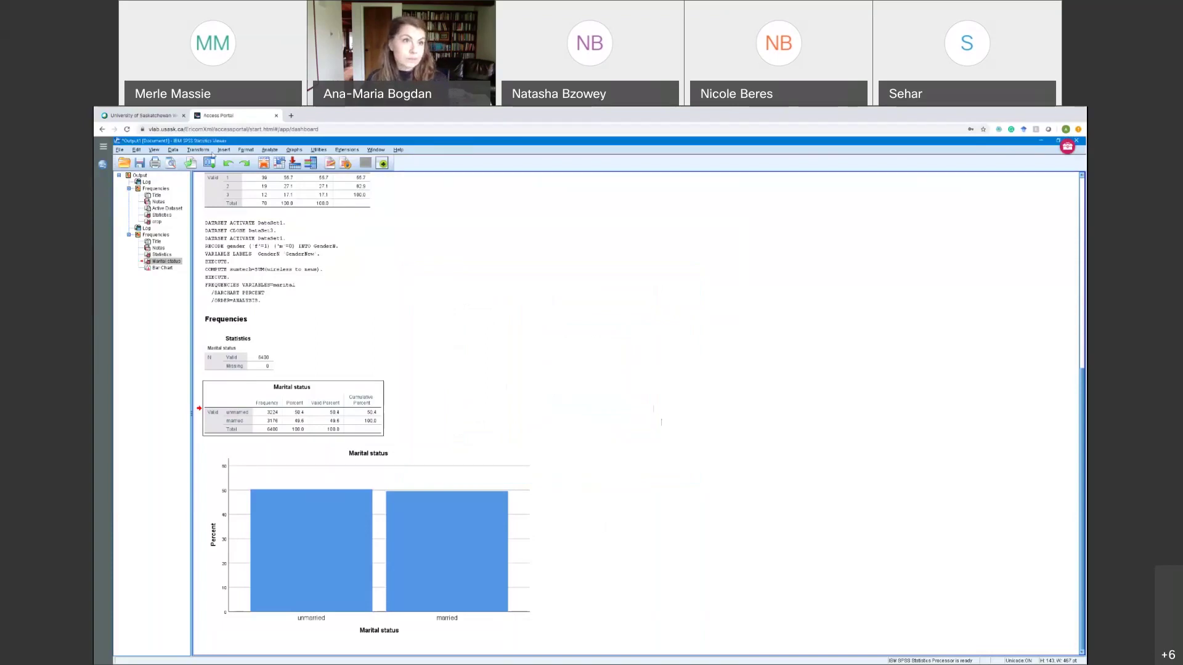
left_click(210, 161)
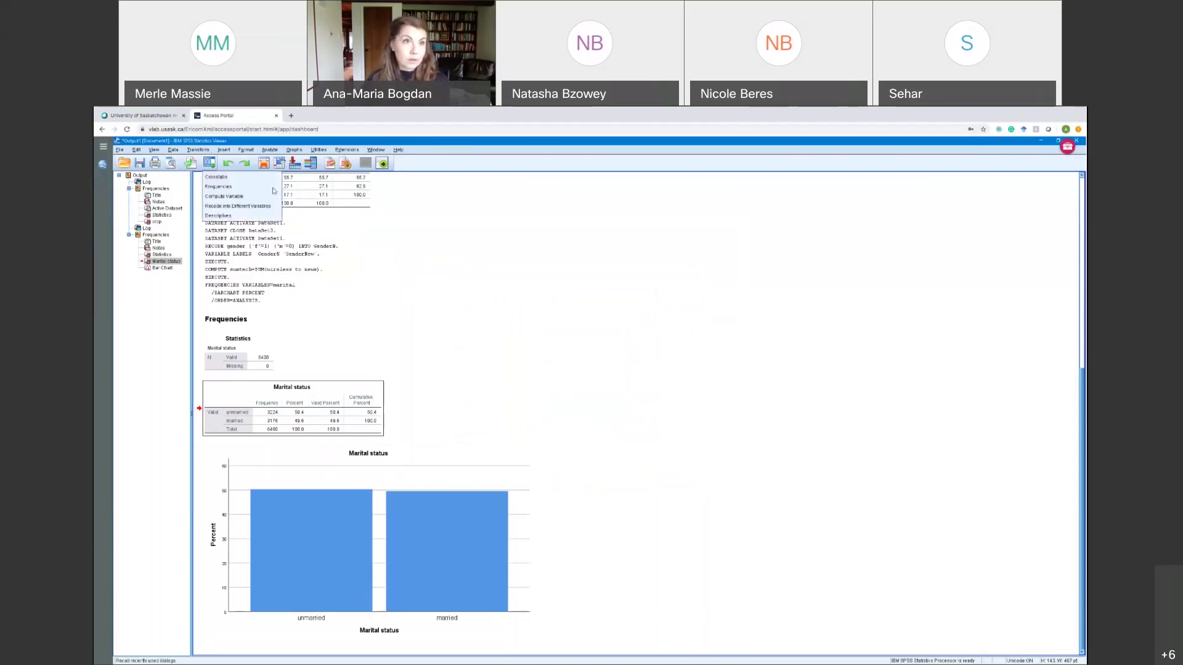
left_click(222, 177)
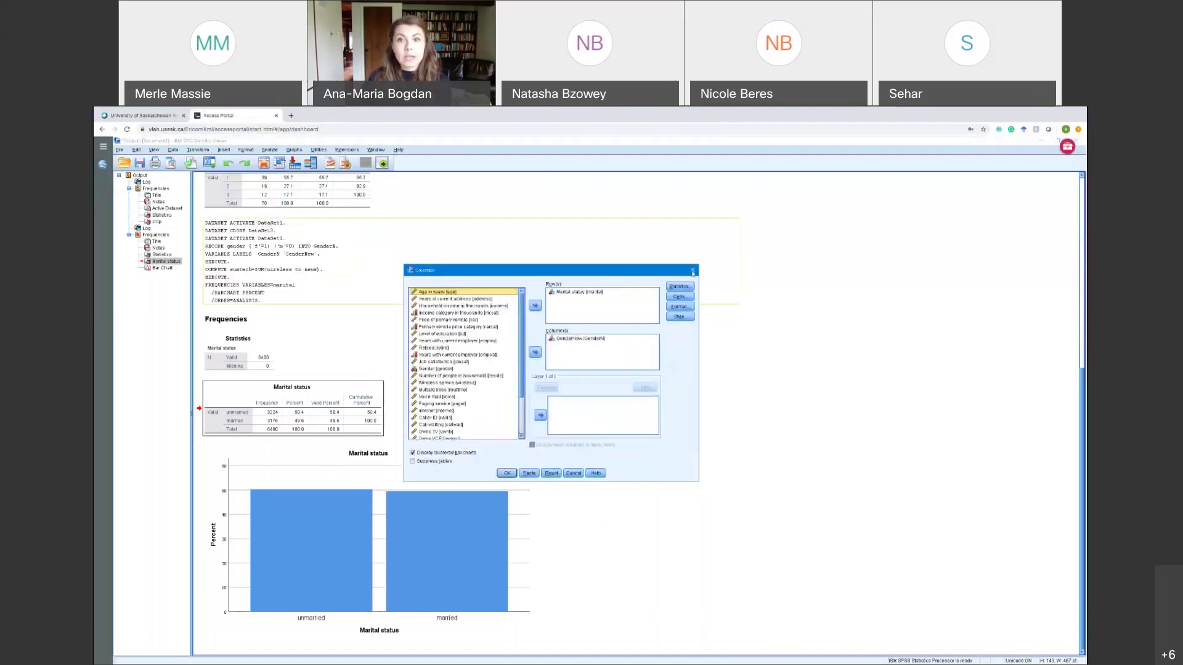
left_click(693, 270)
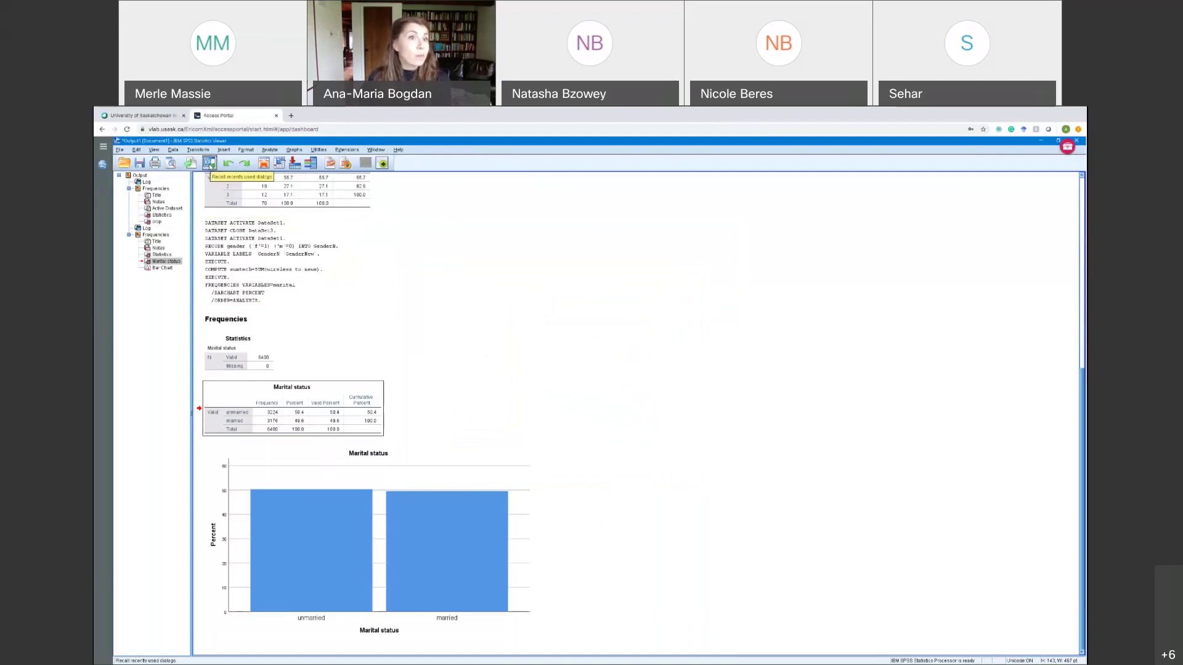
Recall the recently used Crosstabs setup and run the analysis of Marital status by GenderNew.
left_click(210, 165)
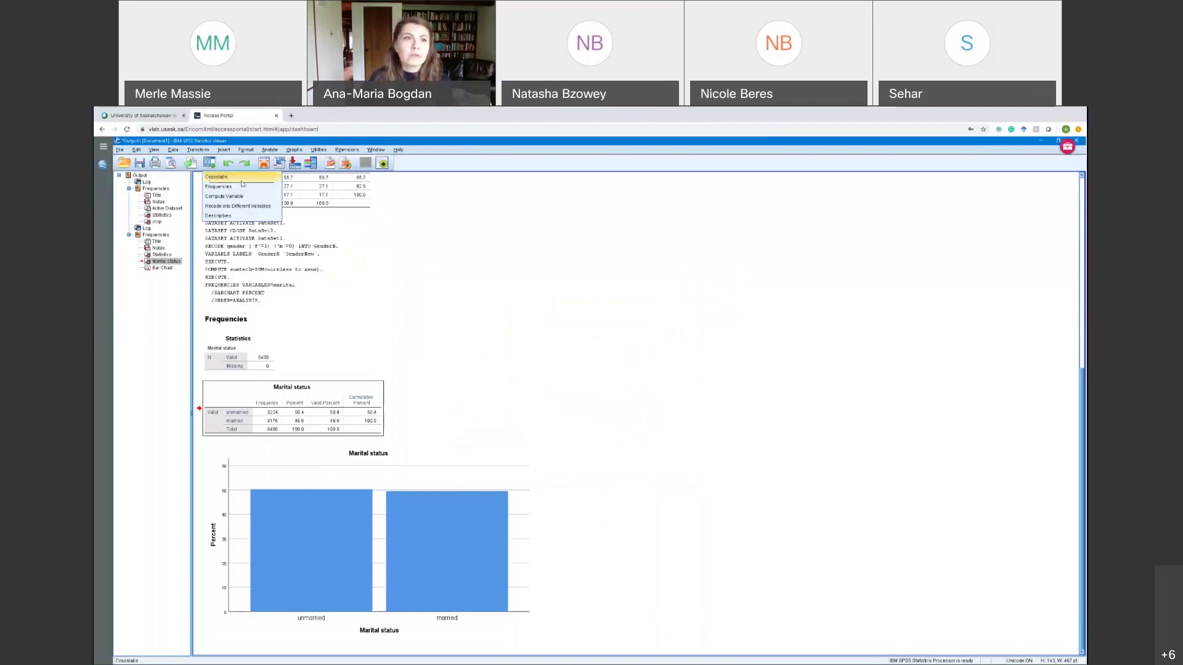
left_click(215, 179)
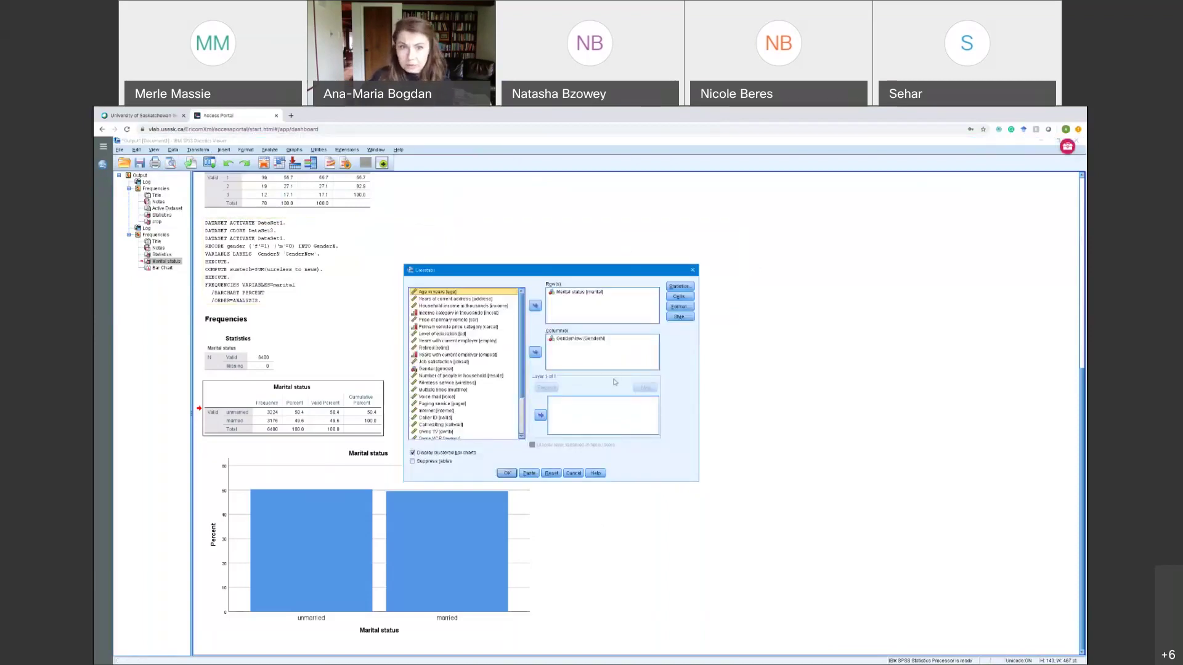
left_click(508, 474)
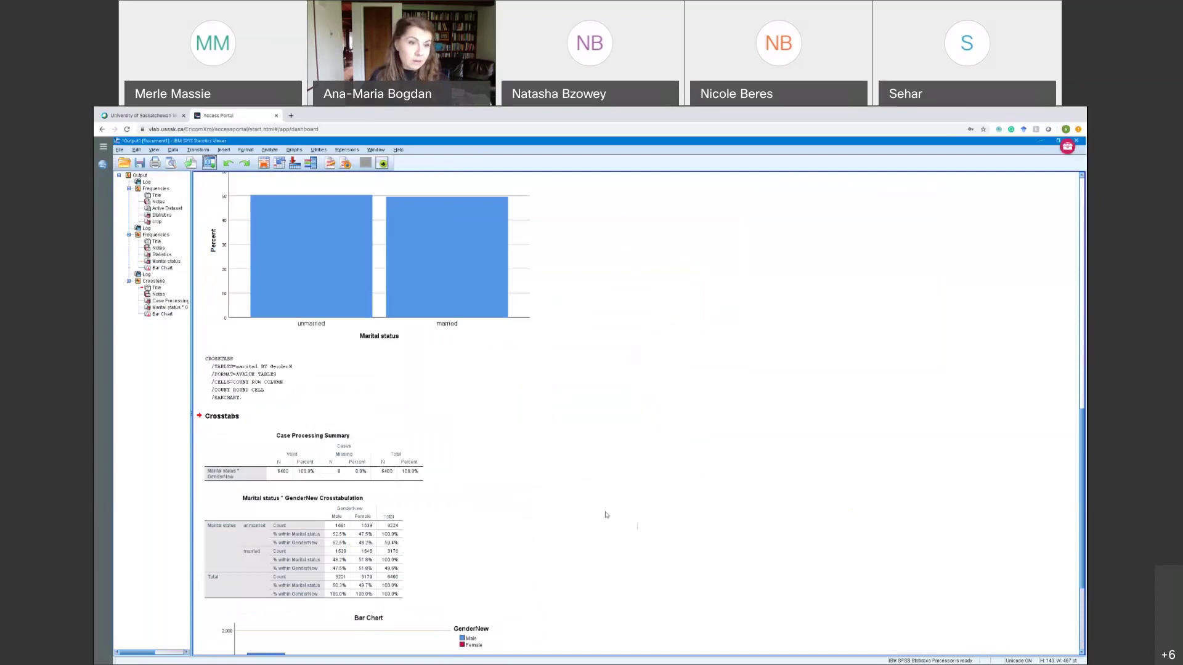
Examine the Marital status by GenderNew crosstabulation, its row and column percentages, and the clustered bar chart.
scroll(607, 515, "down", 3)
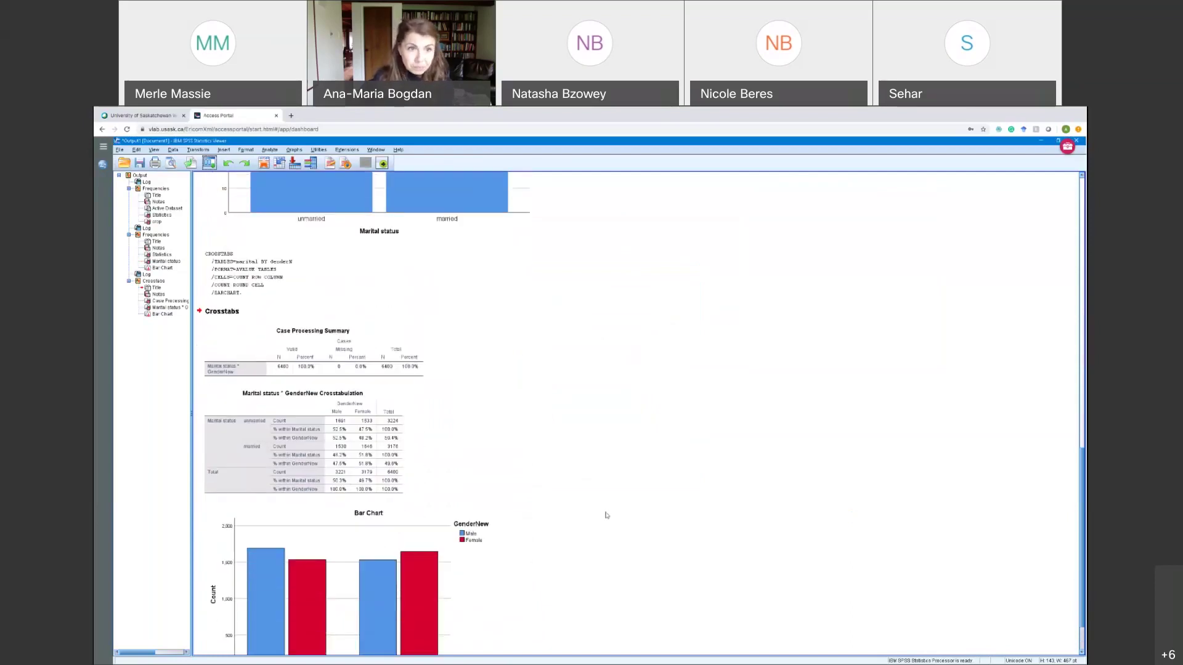
scroll(607, 515, "down", 2)
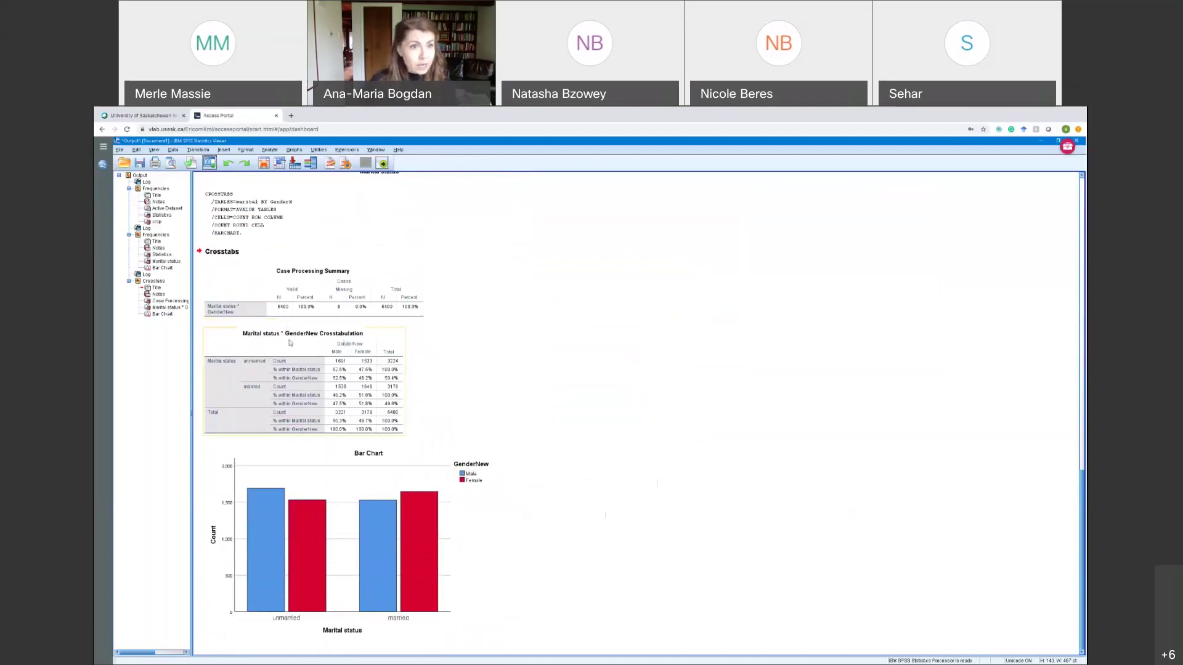
left_click(213, 335)
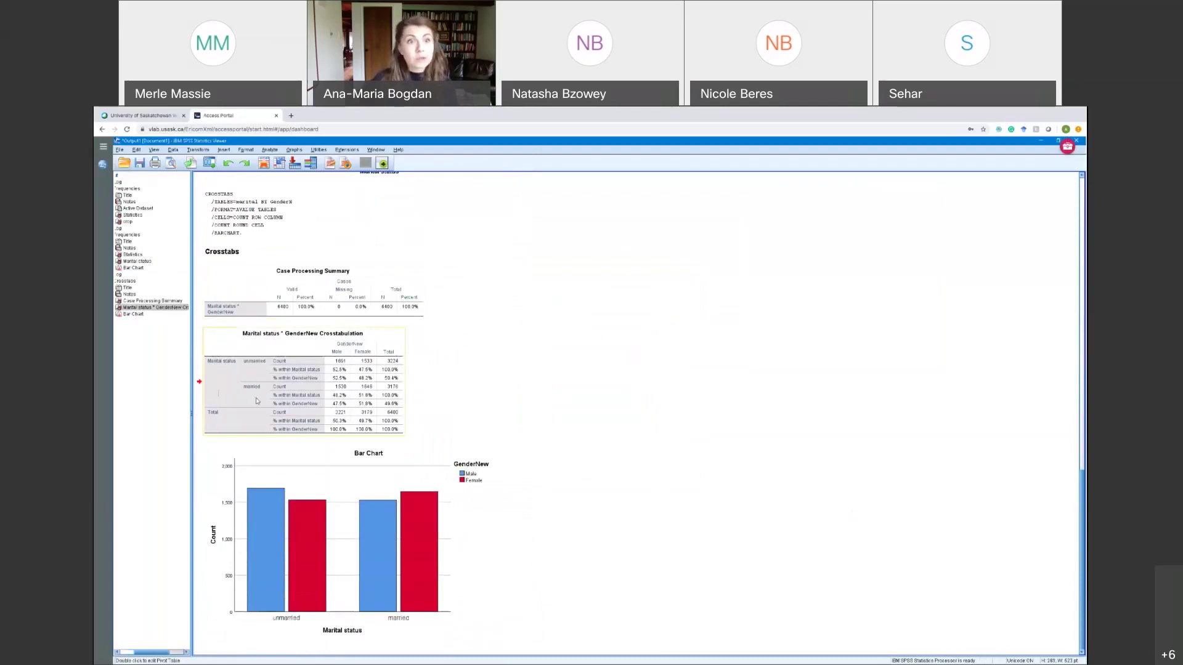
double_click(327, 385)
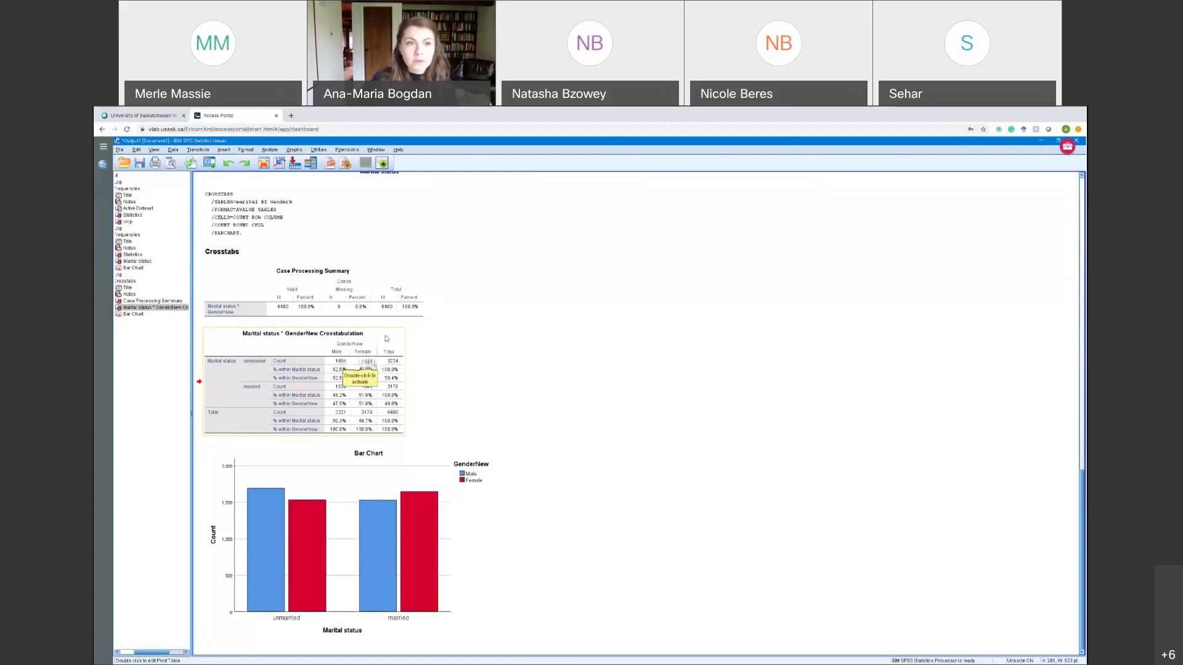
left_click(485, 383)
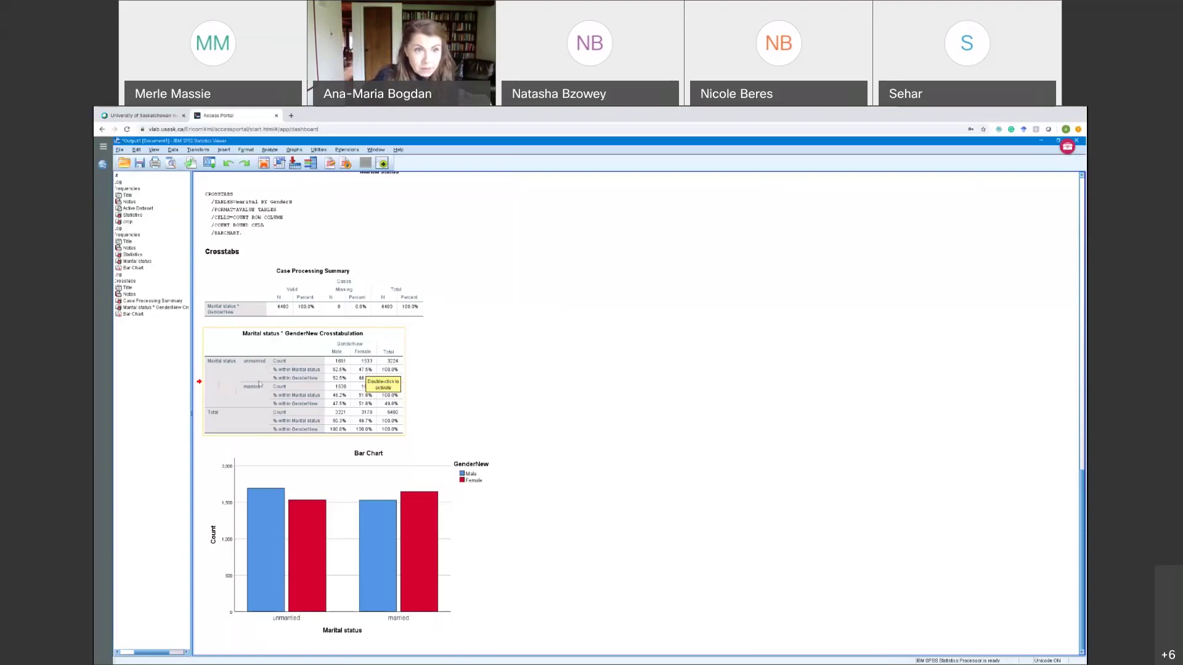
left_click(515, 414)
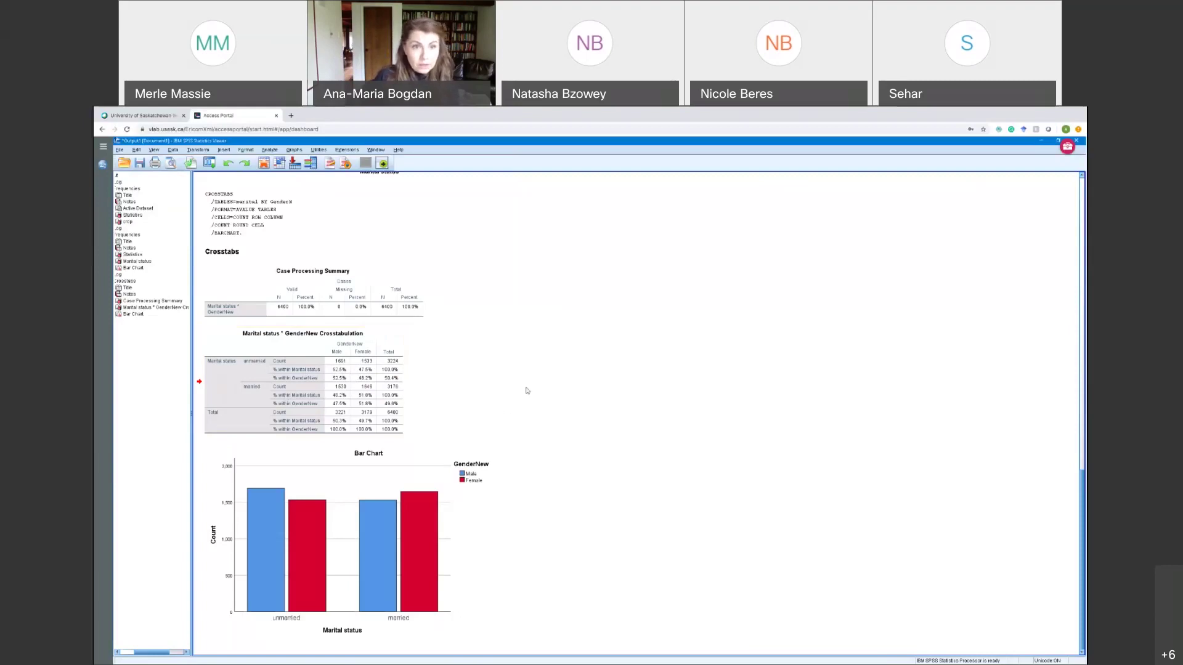
left_click(355, 377)
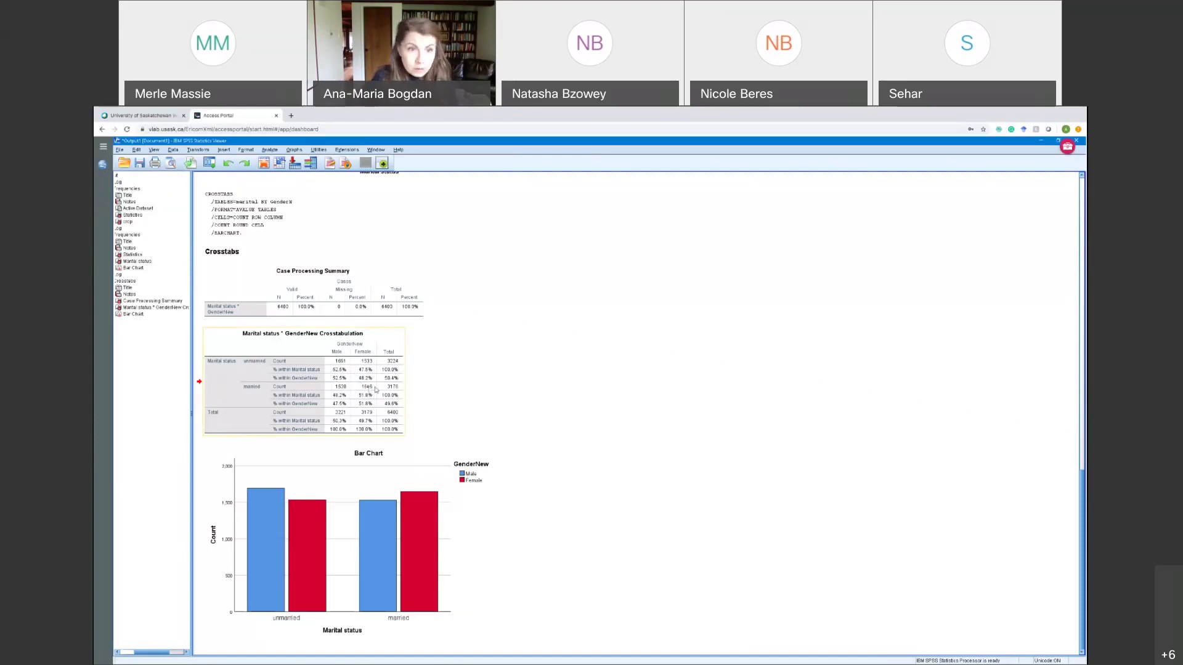
left_click(298, 555)
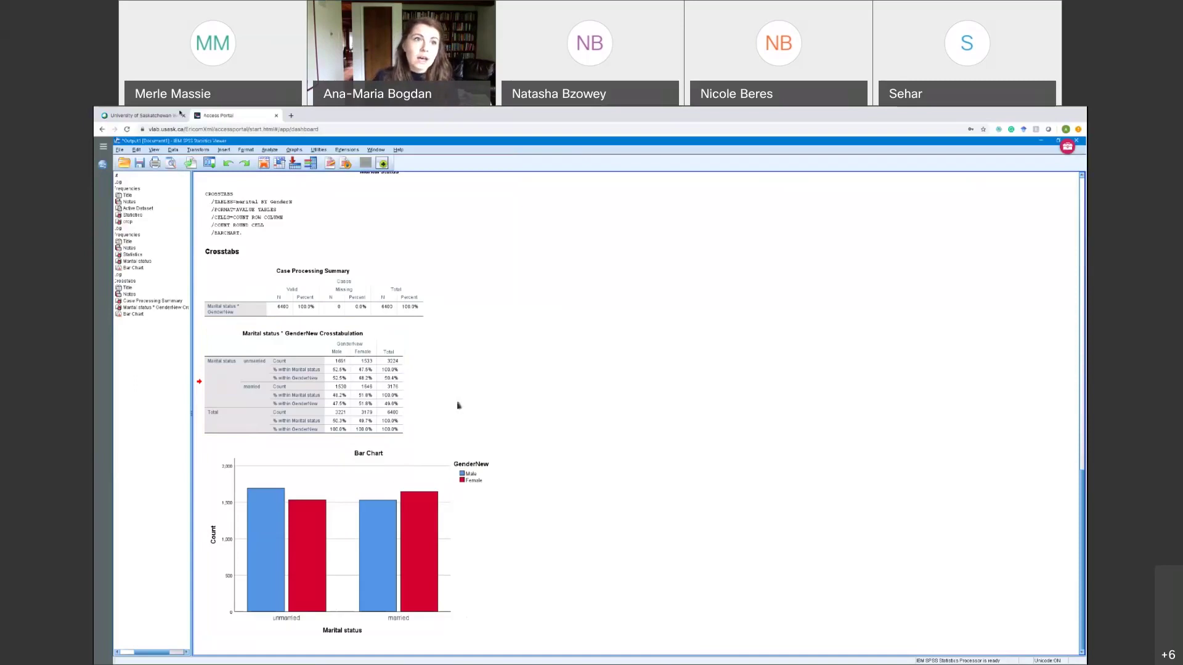
Recall the Marital status by GenderNew Crosstabs setup and add Chi-square, Contingency coefficient, and Phi and Cramer's V statistics.
left_click(266, 151)
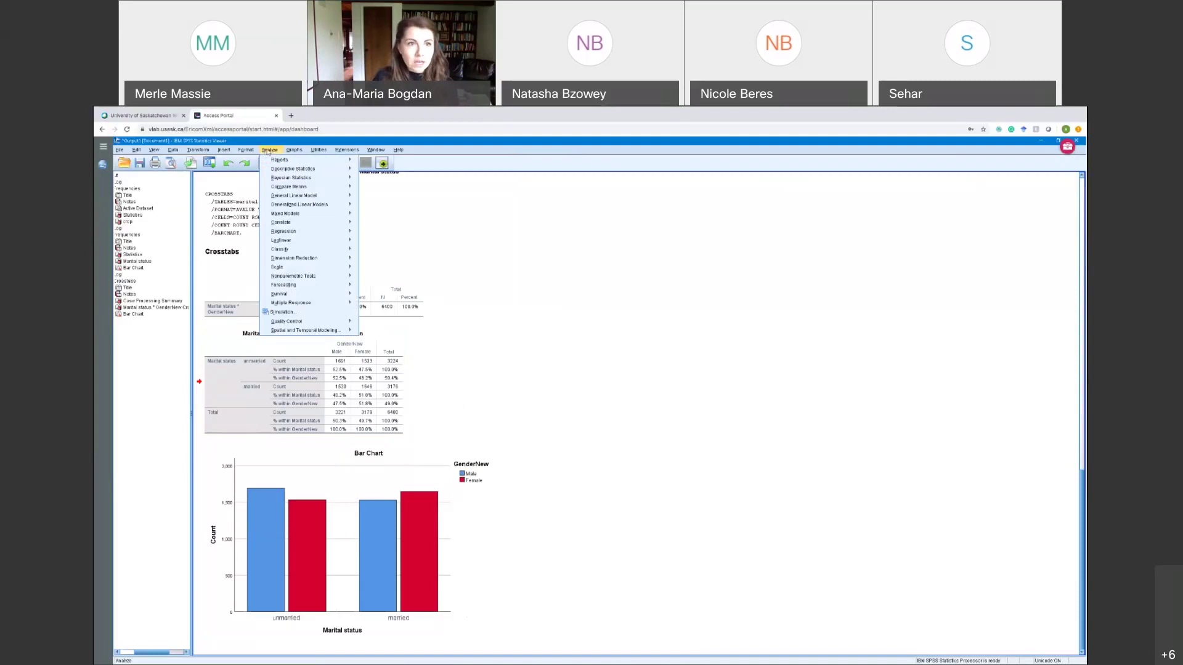
mouse_move(277, 176)
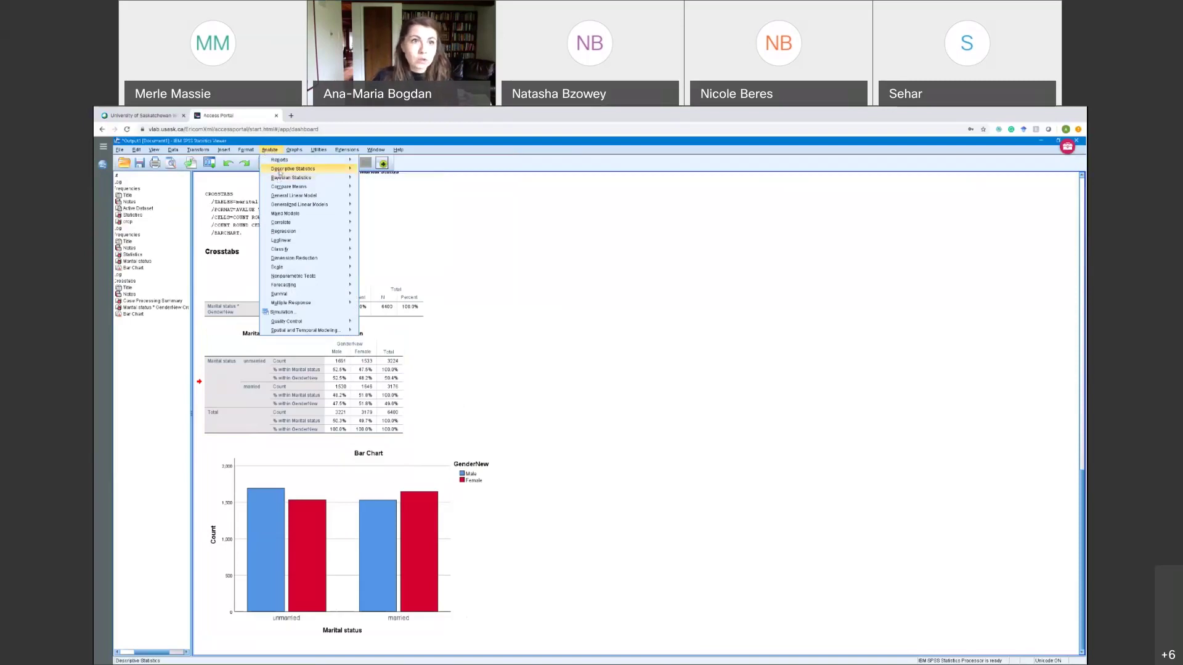
left_click(210, 163)
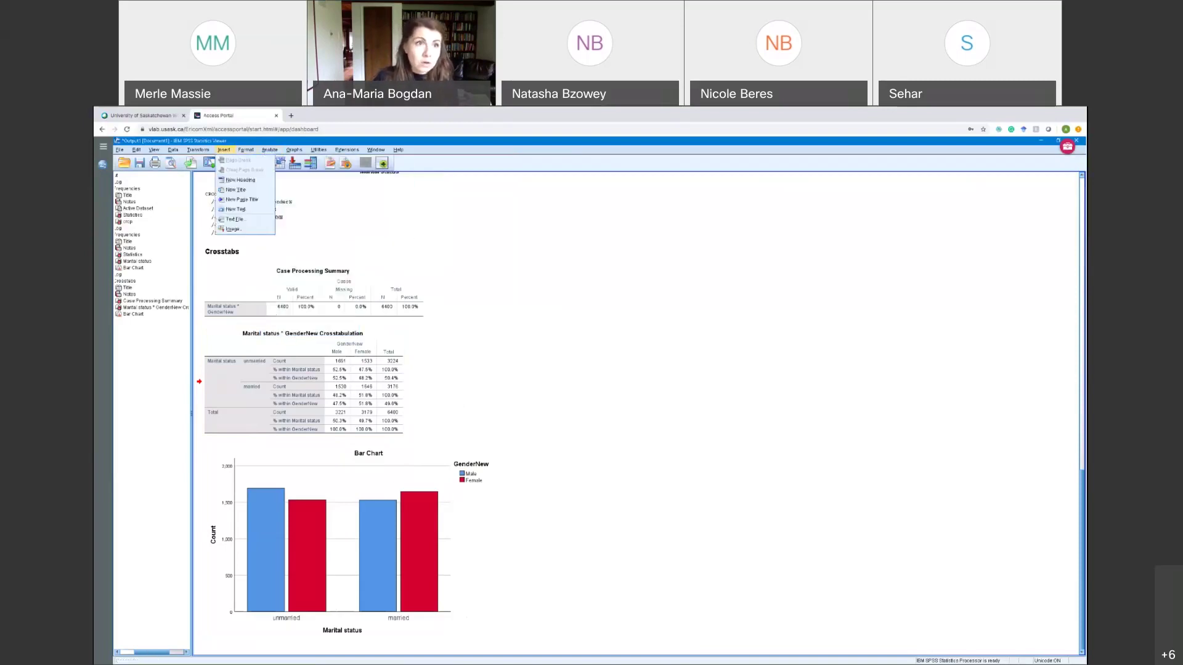
left_click(215, 177)
left_click(680, 286)
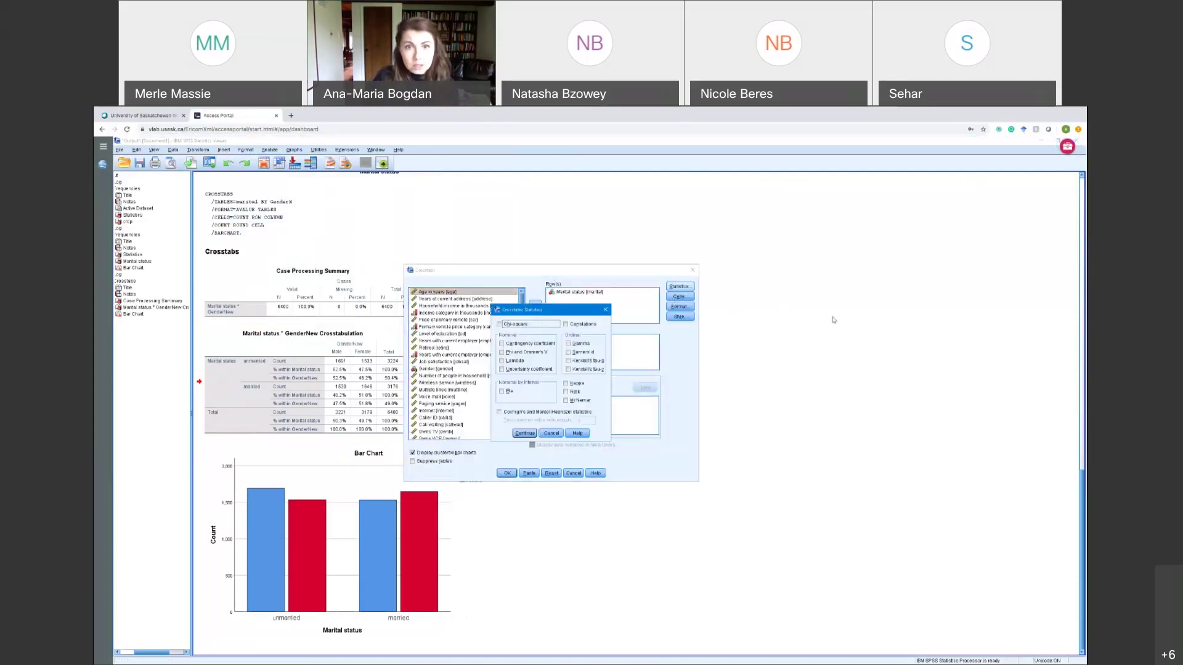
left_click(499, 325)
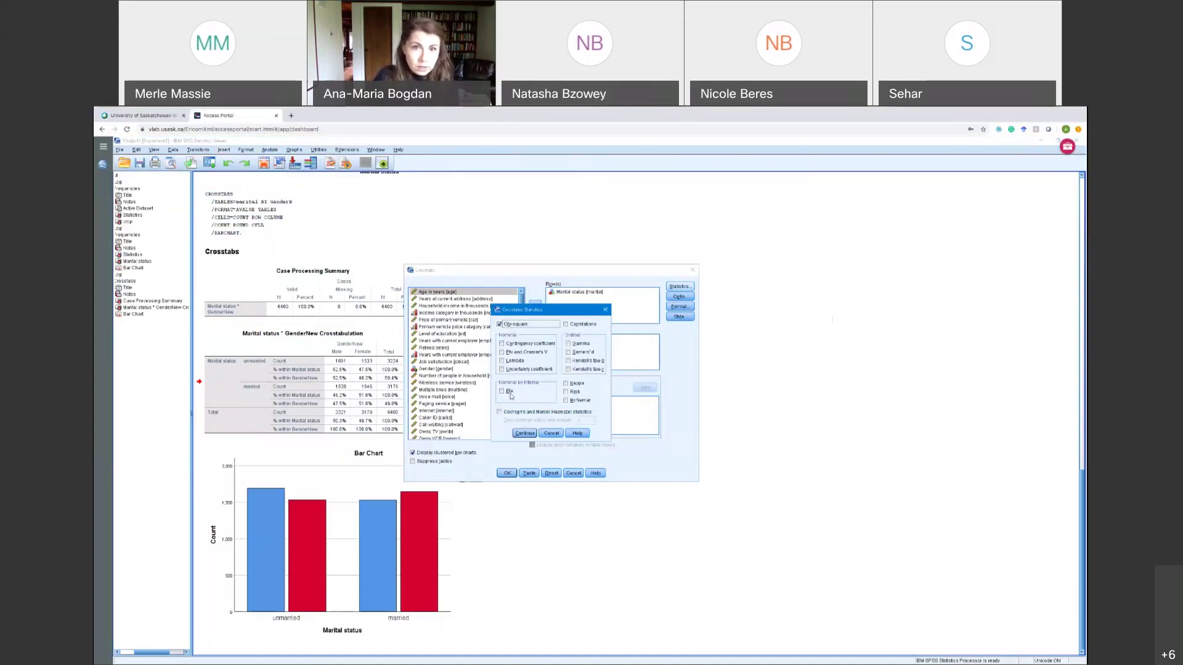
left_click(502, 344)
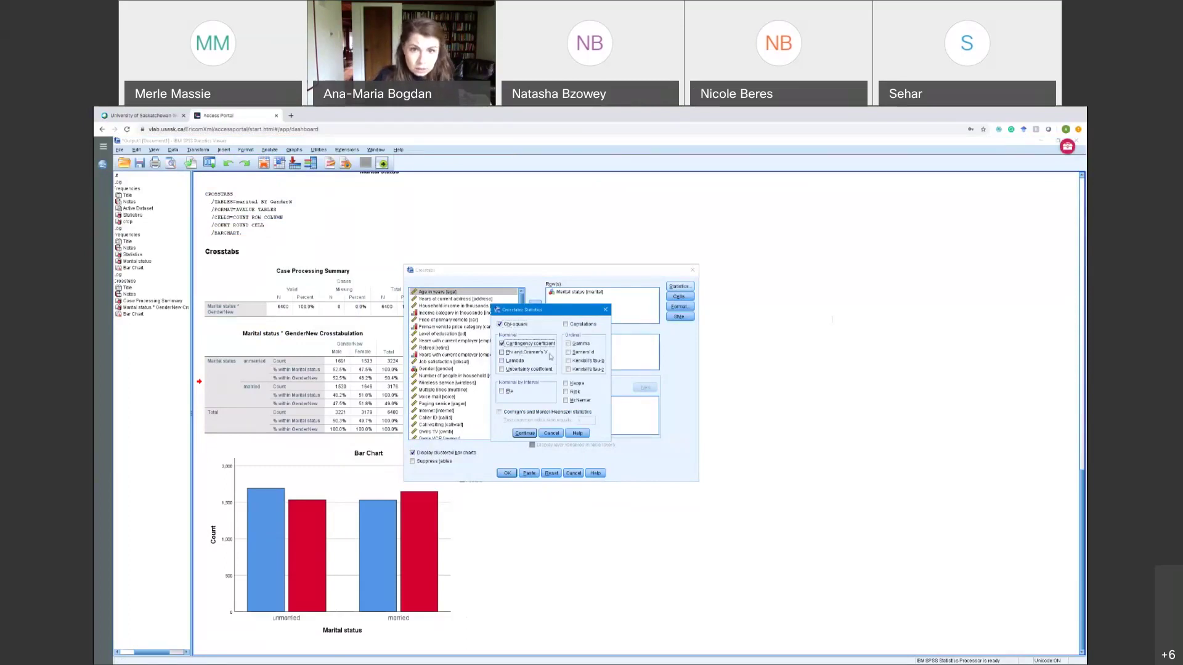
left_click(503, 352)
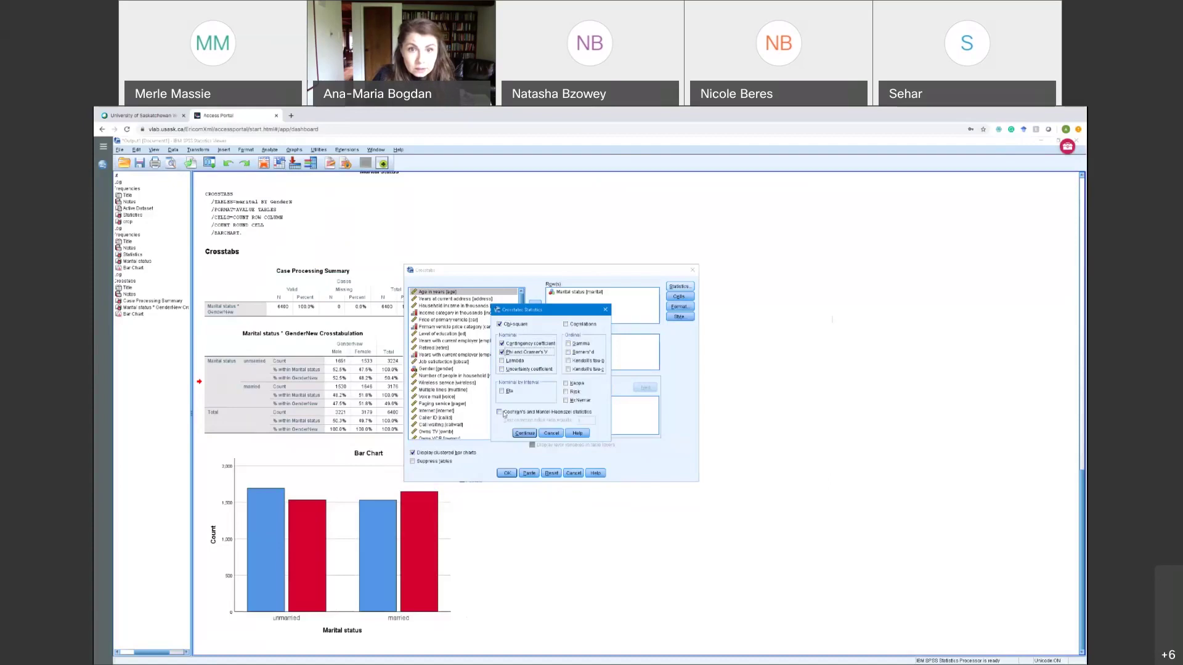
left_click(524, 433)
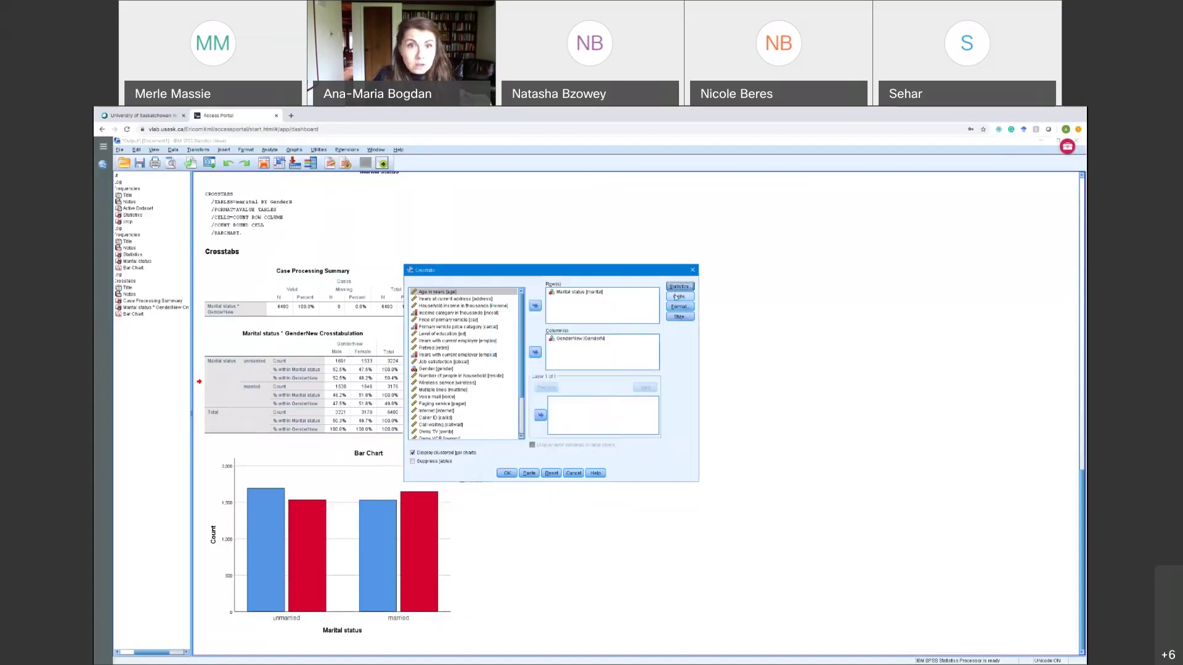
Add expected counts and adjusted standardized residuals to the crosstab cells.
left_click(679, 297)
left_click(491, 333)
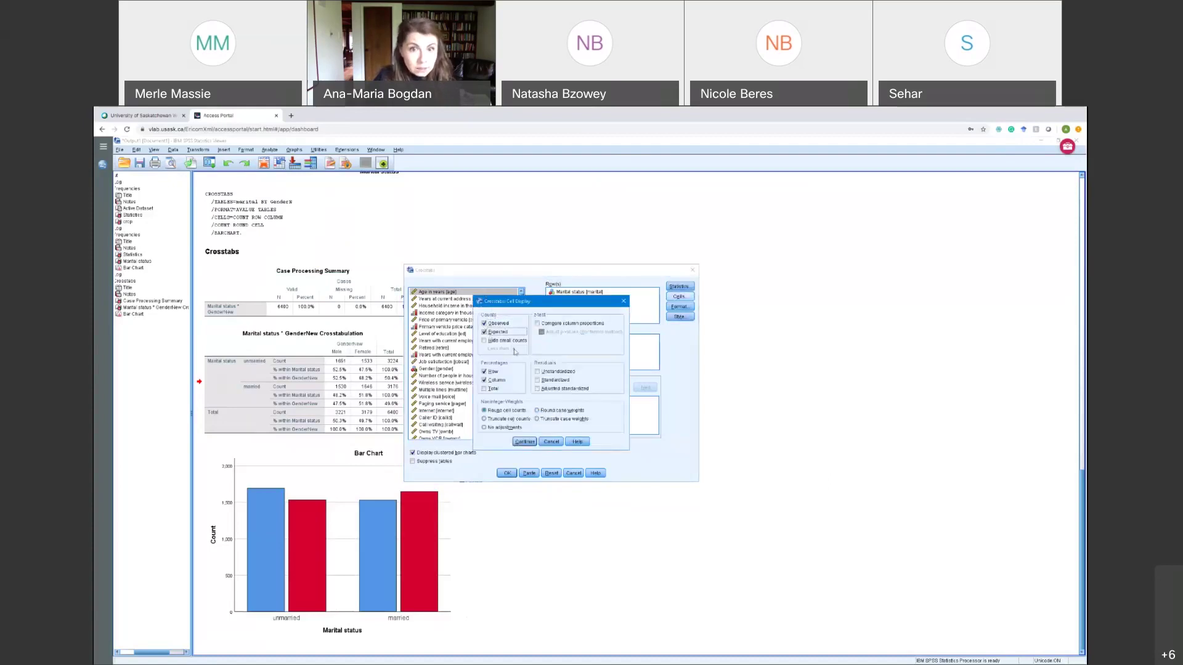
left_click(540, 390)
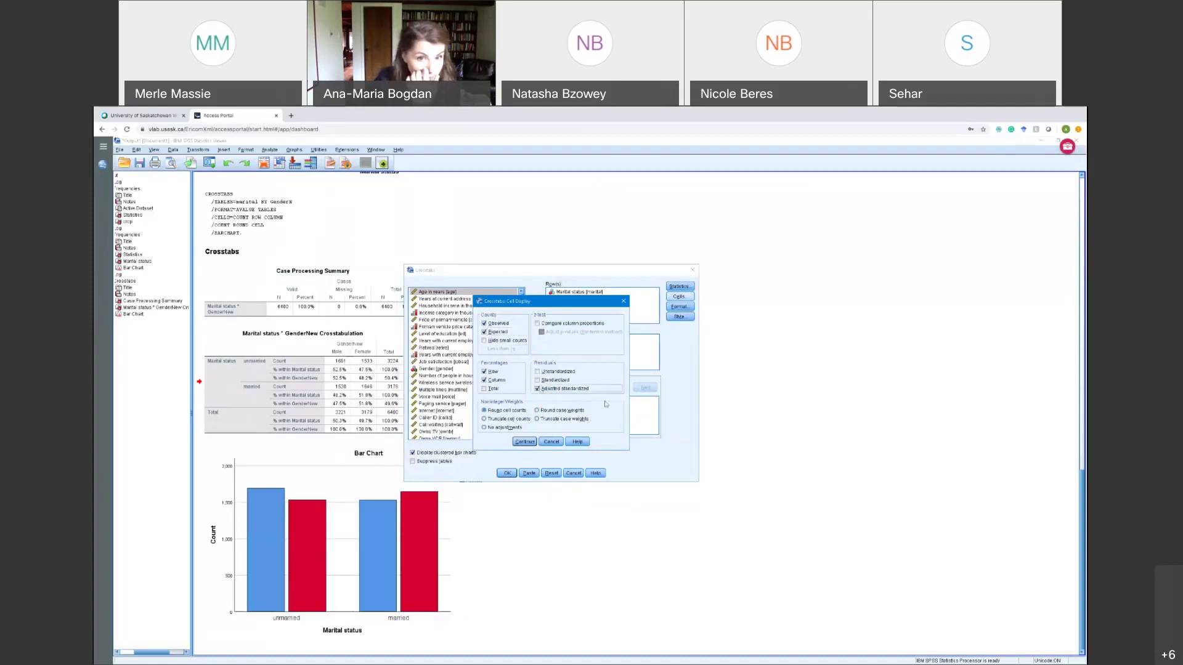
left_click(523, 442)
Turn on column proportion comparison with Bonferroni-adjusted p-values and run the crosstab.
left_click(679, 298)
left_click(544, 323)
left_click(542, 333)
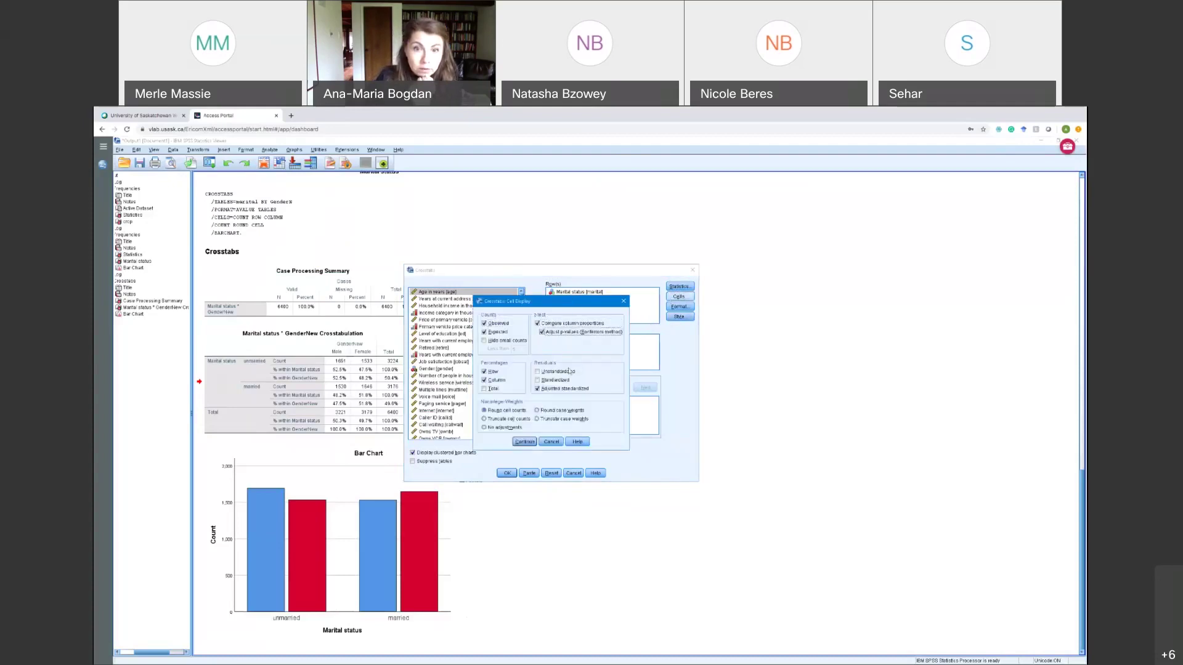
left_click(525, 442)
left_click(506, 473)
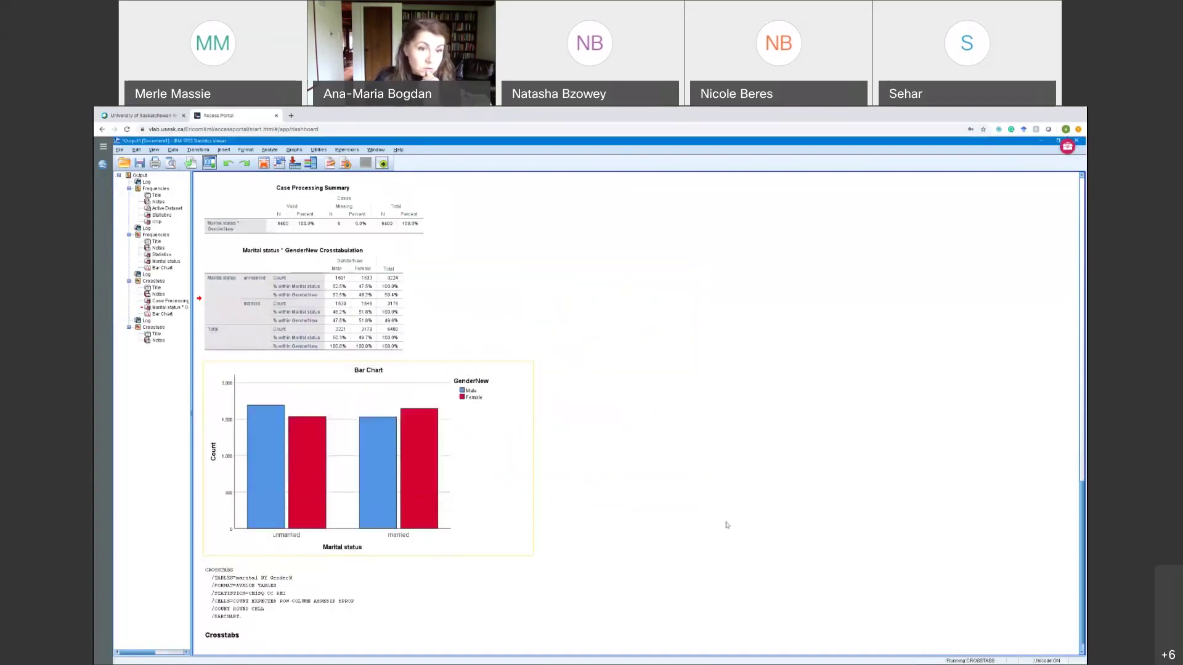
Examine the new crosstab's expected counts and residuals, Chi-Square Tests, Symmetric Measures and bar chart, comparing them with the earlier crosstab output.
scroll(398, 323, "up", 1)
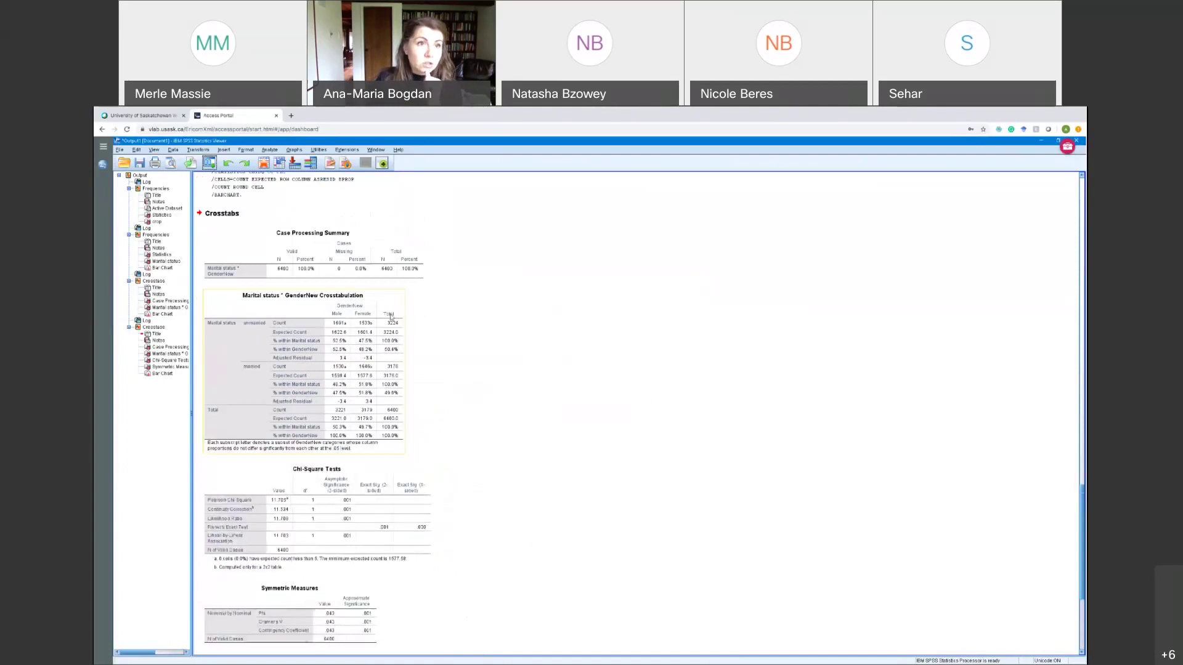
left_click(244, 472)
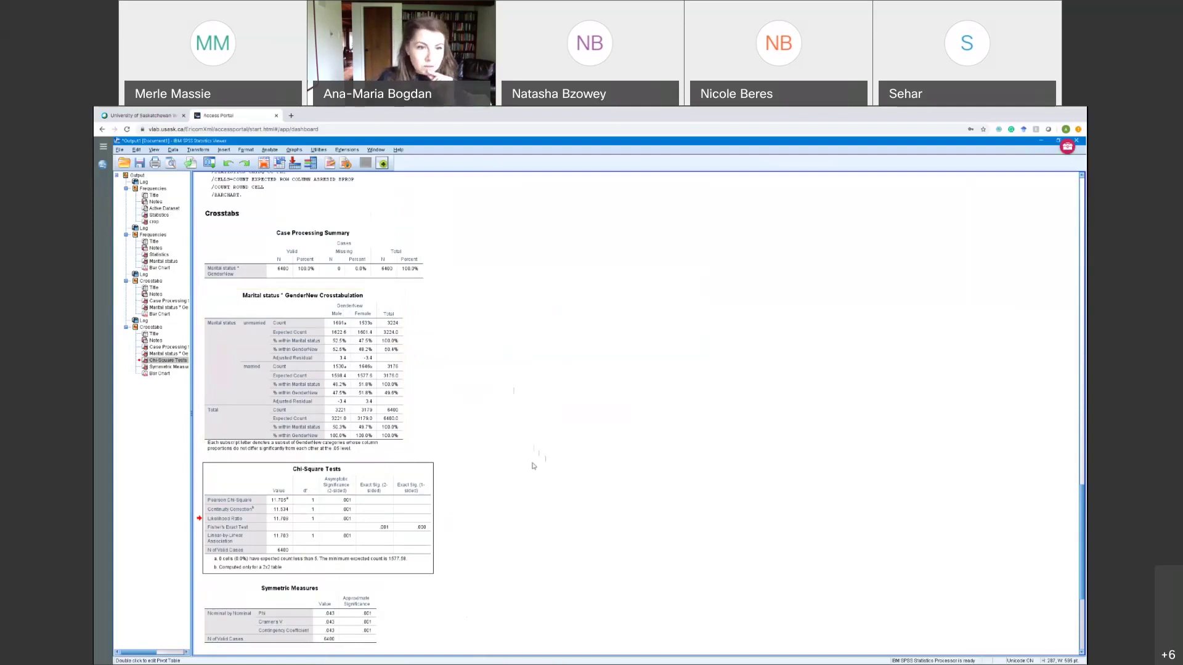
scroll(533, 546, "down", 1)
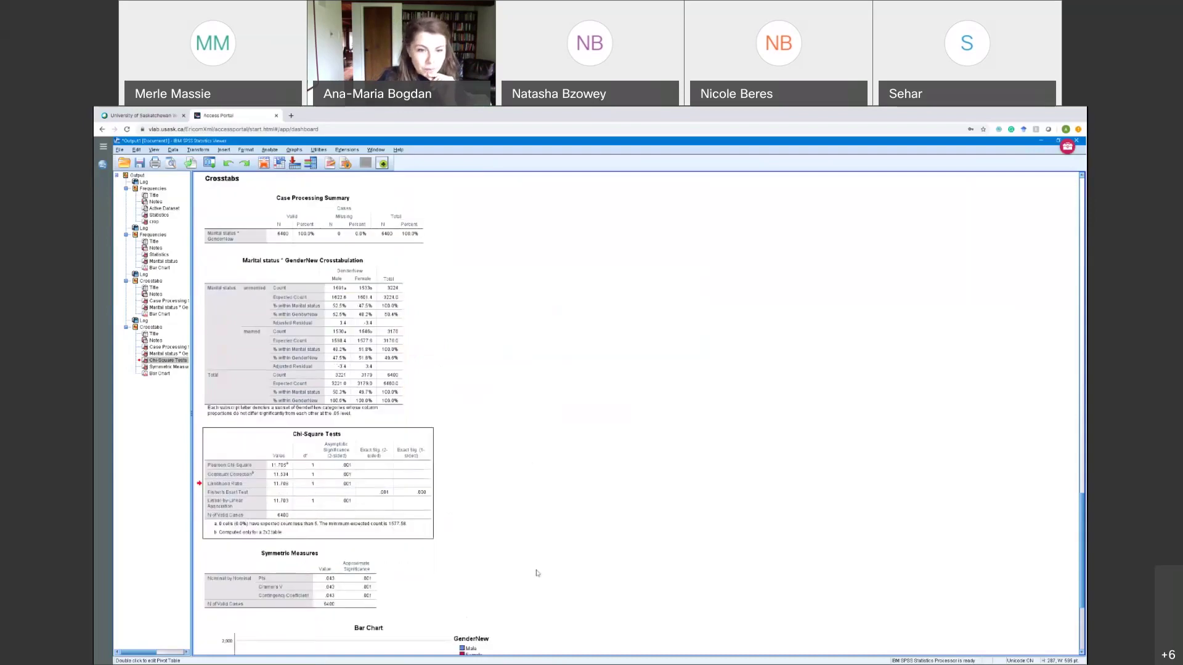
scroll(538, 582, "down", 2)
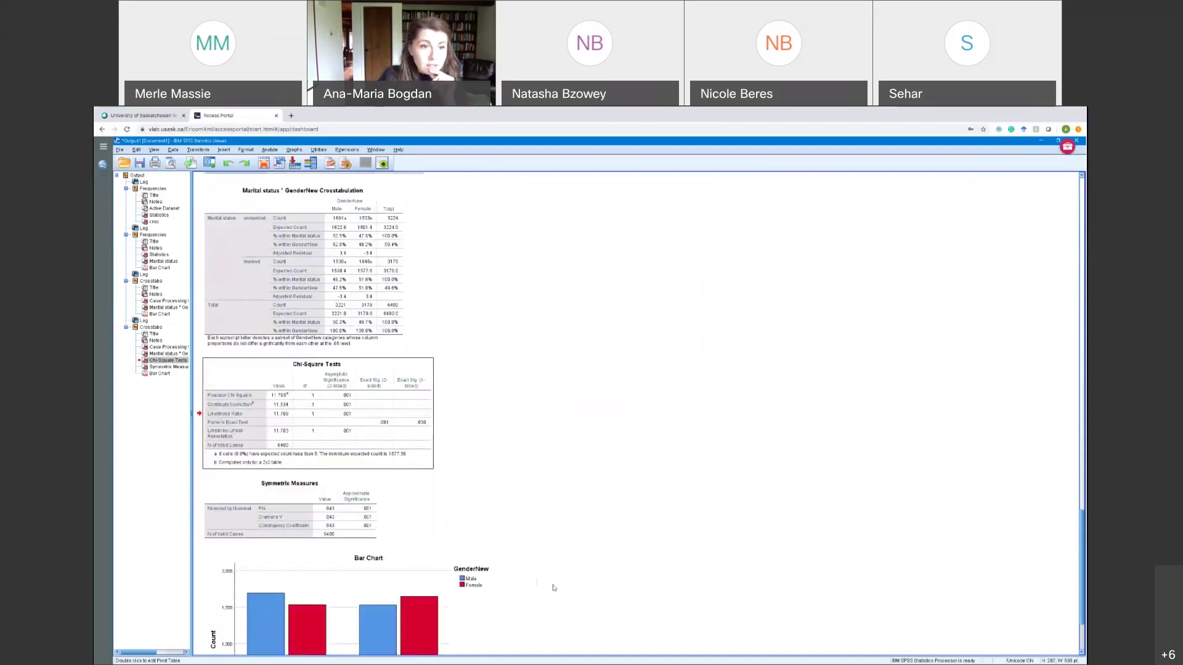
scroll(554, 588, "down", 2)
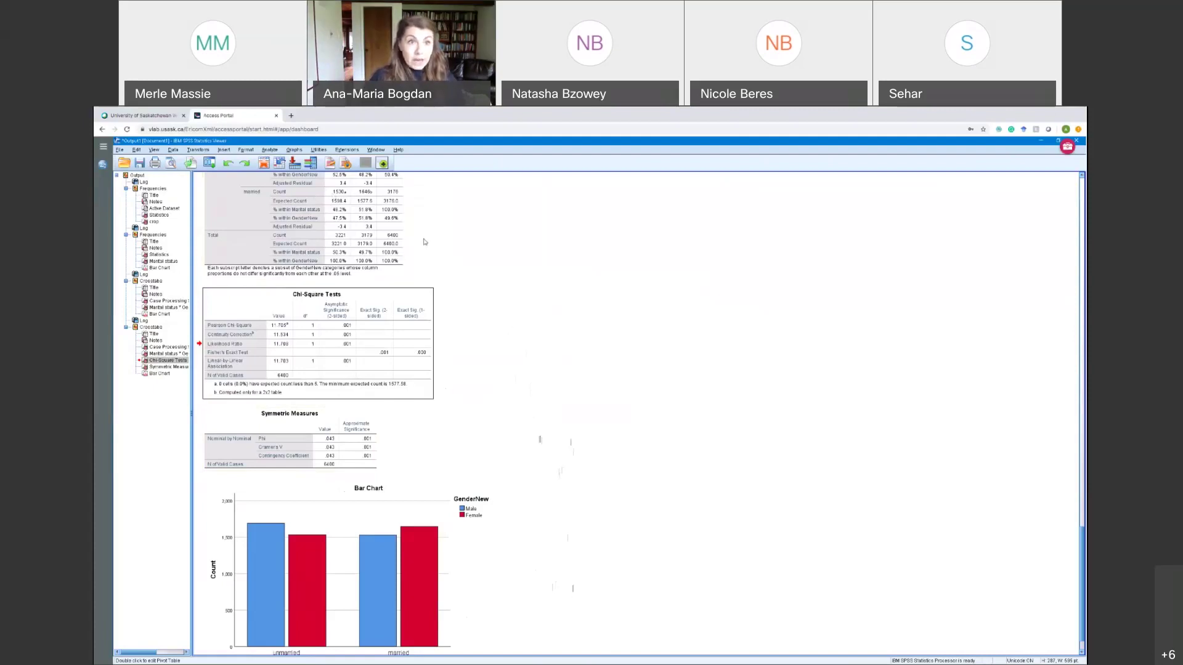
scroll(424, 242, "up", 1)
scroll(424, 242, "up", 6)
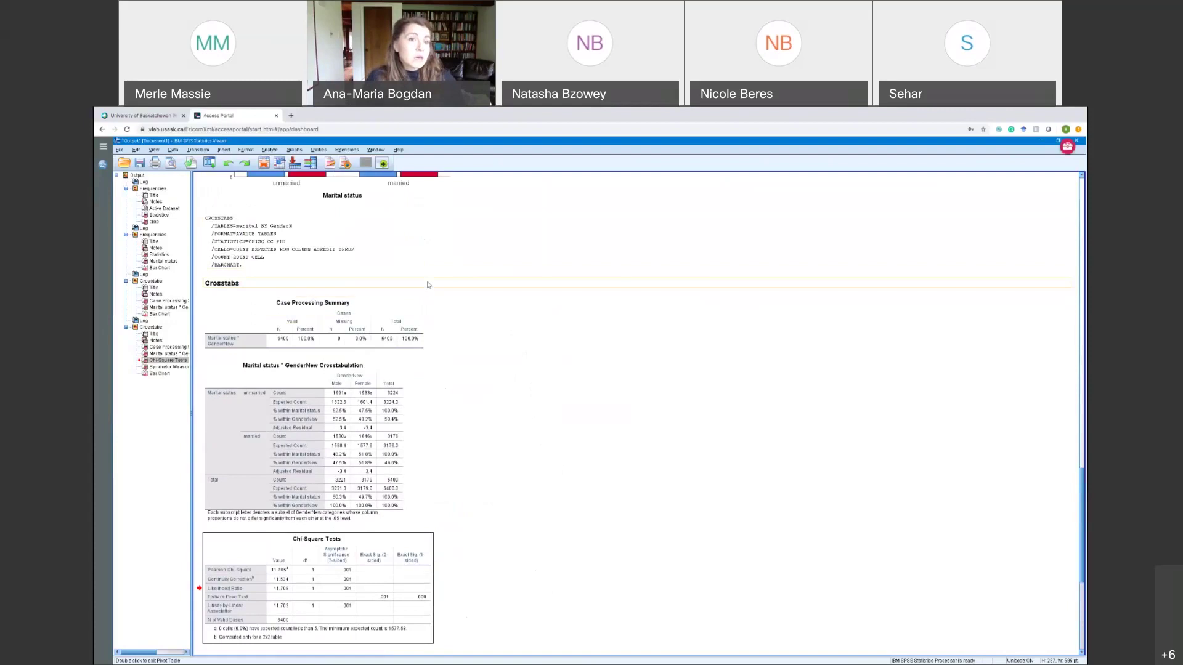
scroll(429, 285, "up", 1)
scroll(471, 265, "up", 4)
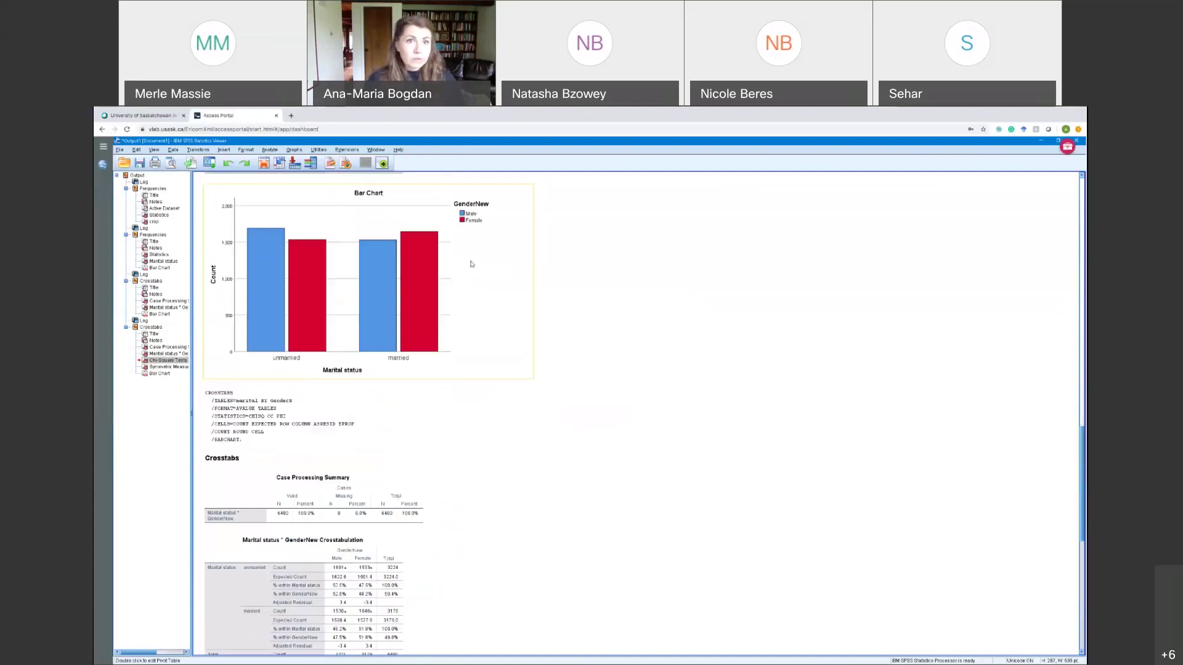
scroll(470, 264, "up", 3)
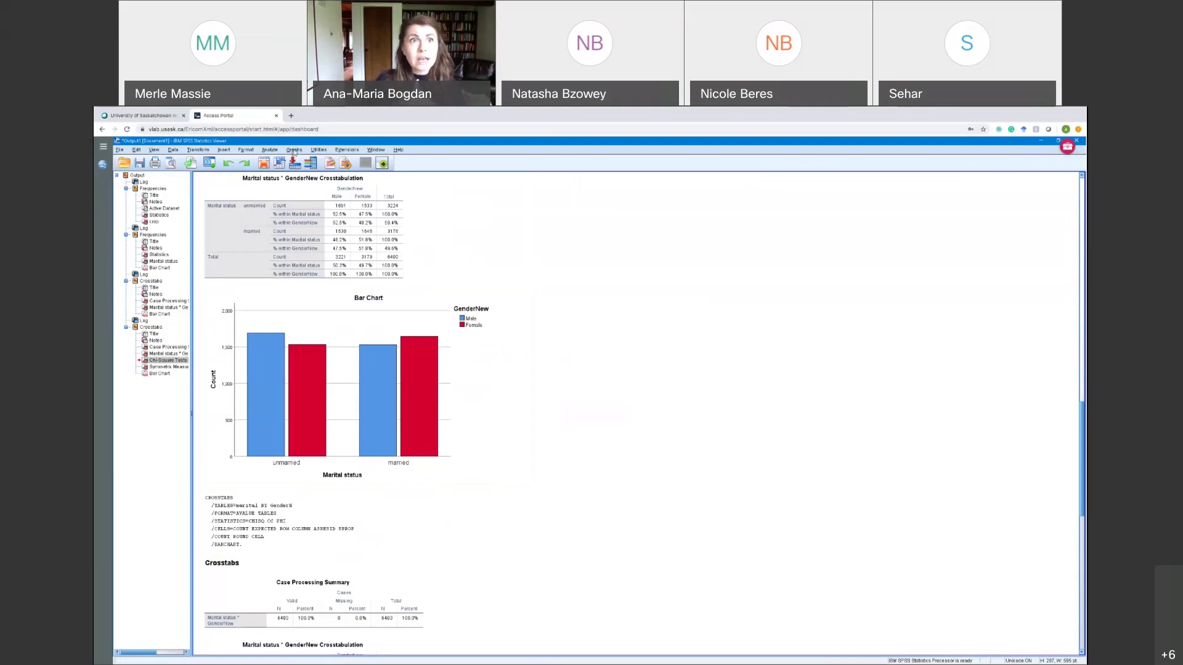
Set up a pie chart in Chart Builder with Marital status as the slicing variable.
left_click(294, 151)
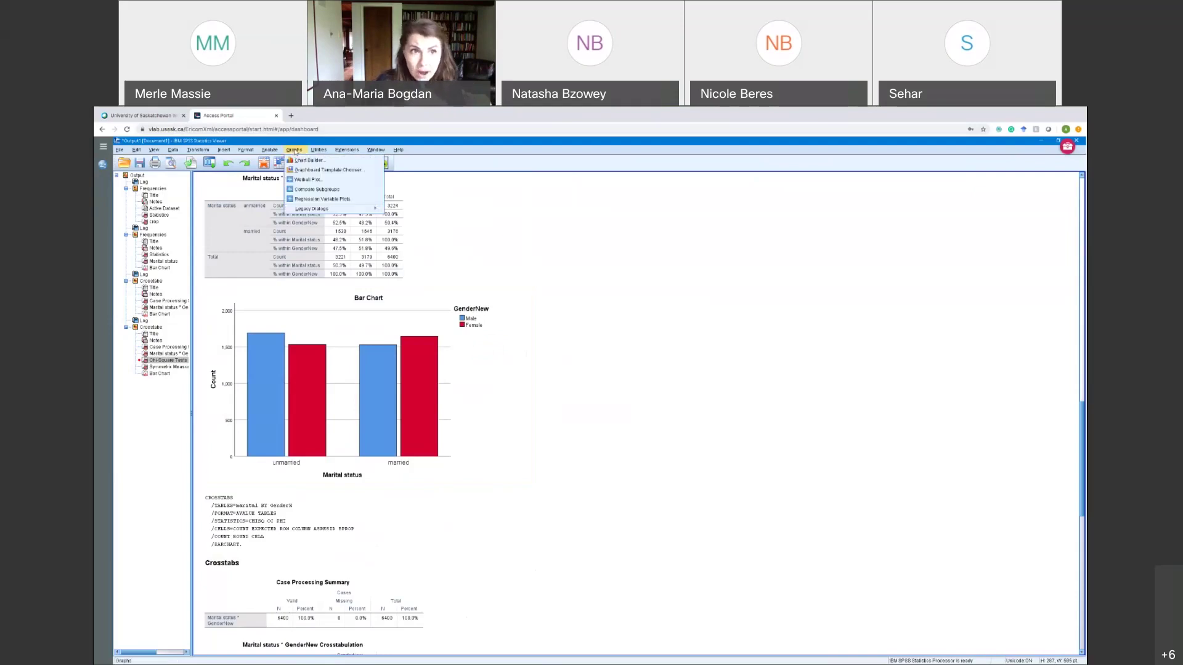
left_click(297, 161)
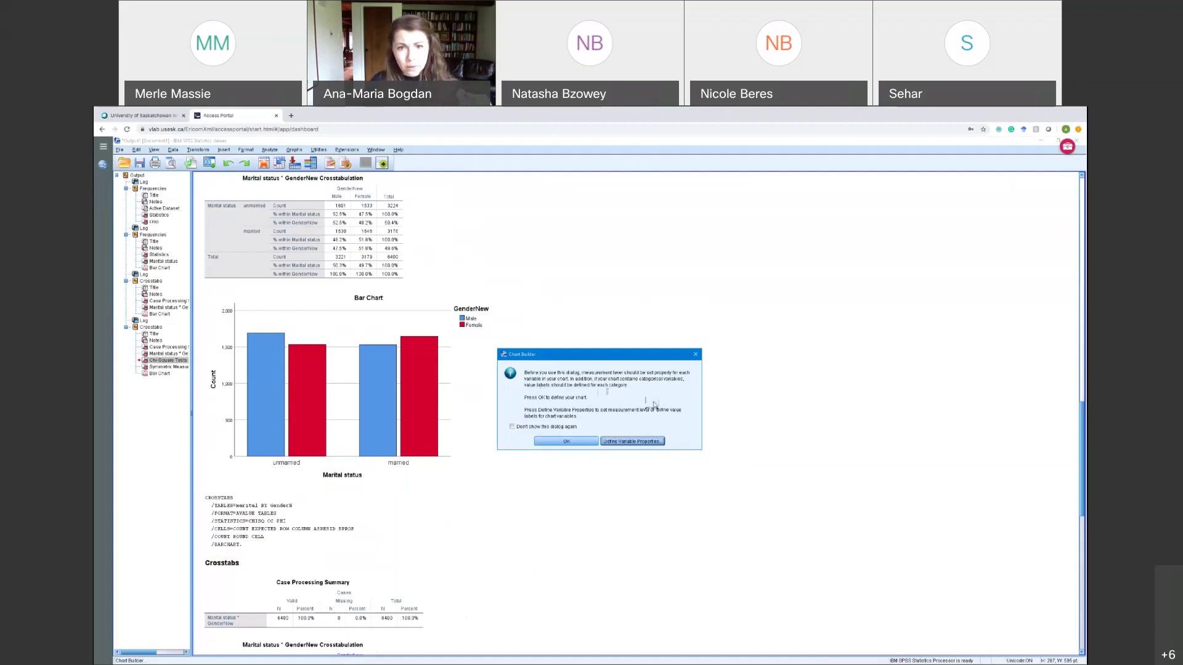
left_click(587, 440)
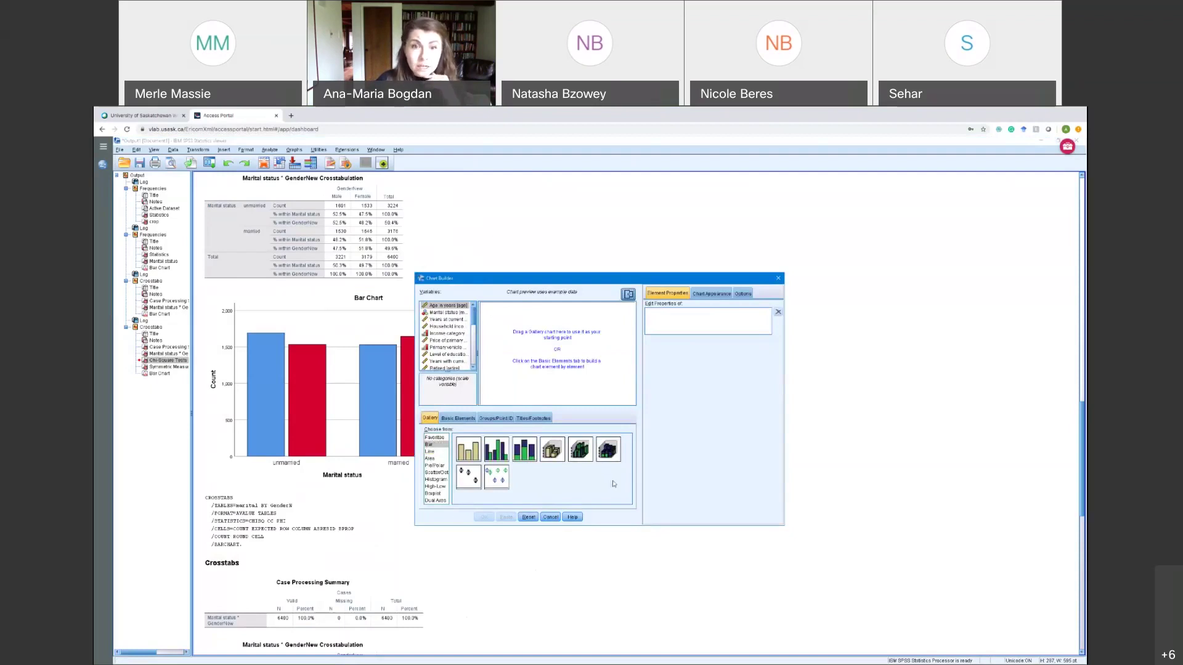
left_click(435, 467)
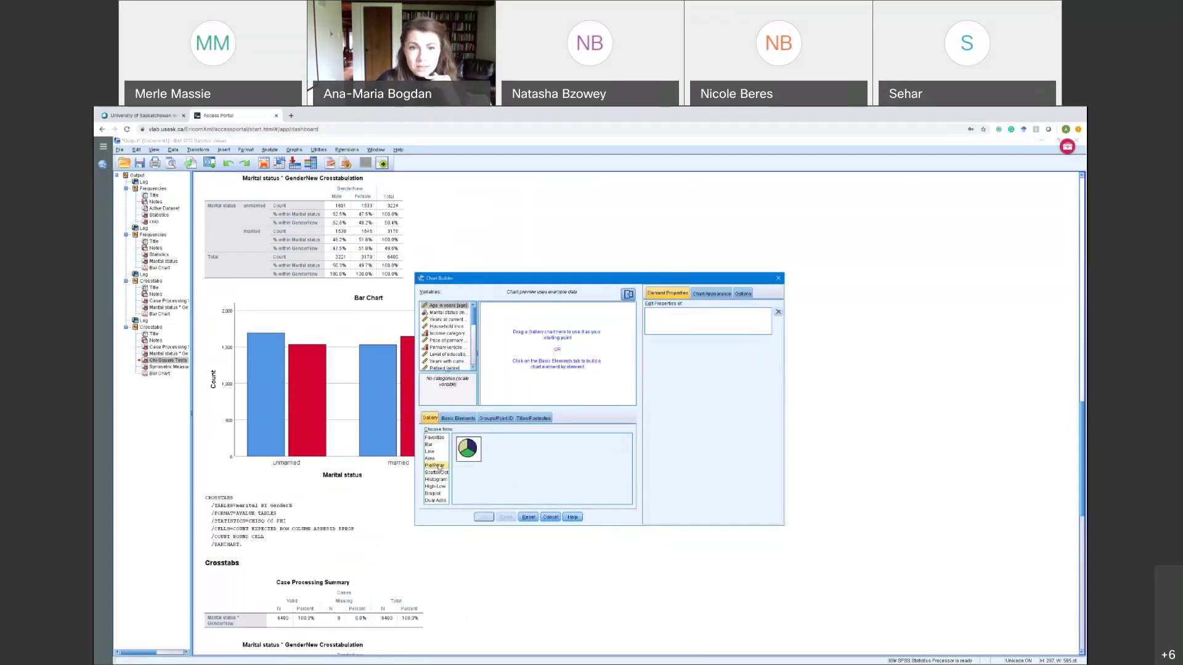
left_click(466, 452)
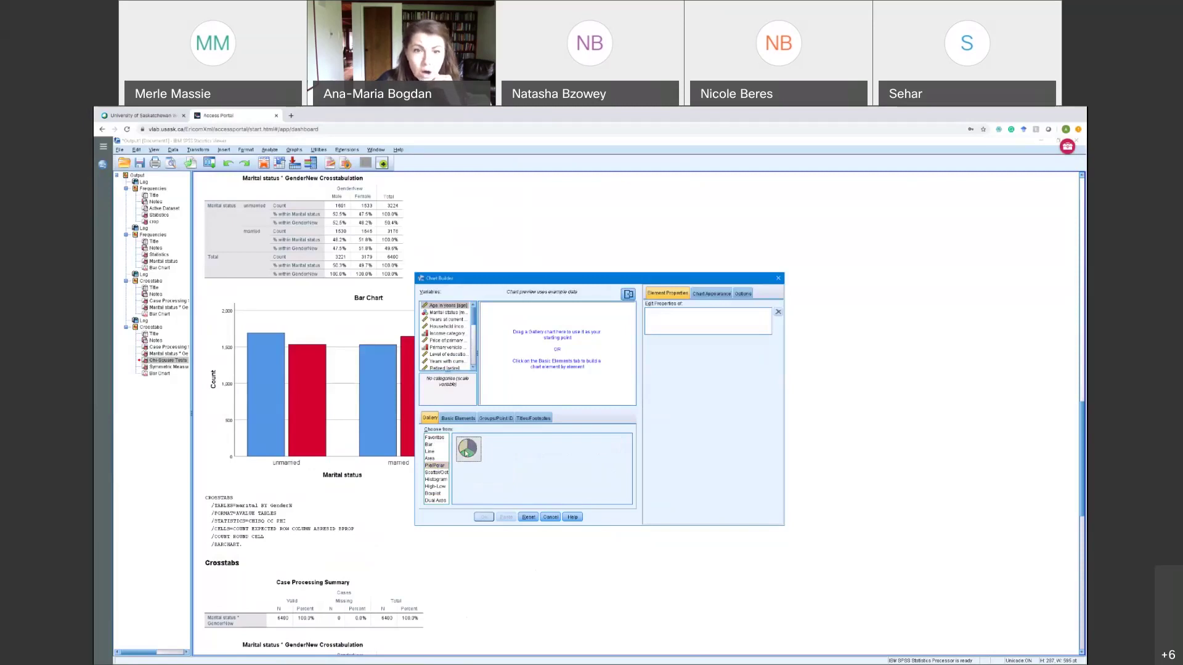
left_click_drag(467, 452, 510, 348)
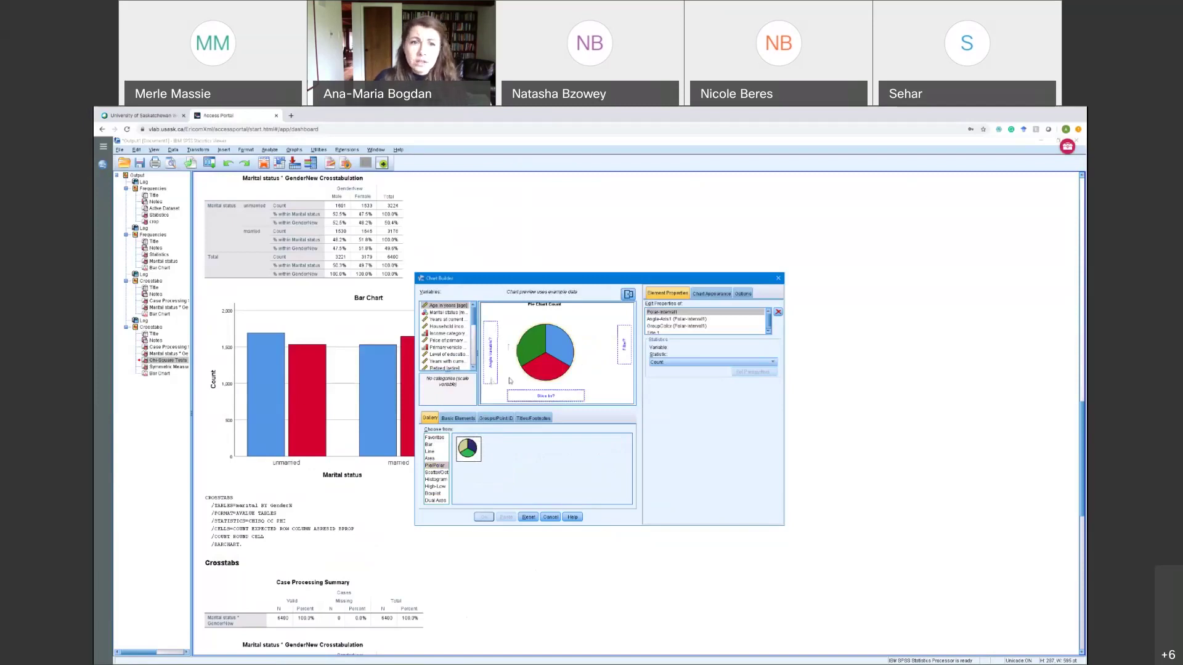
left_click(441, 314)
left_click_drag(441, 315, 543, 395)
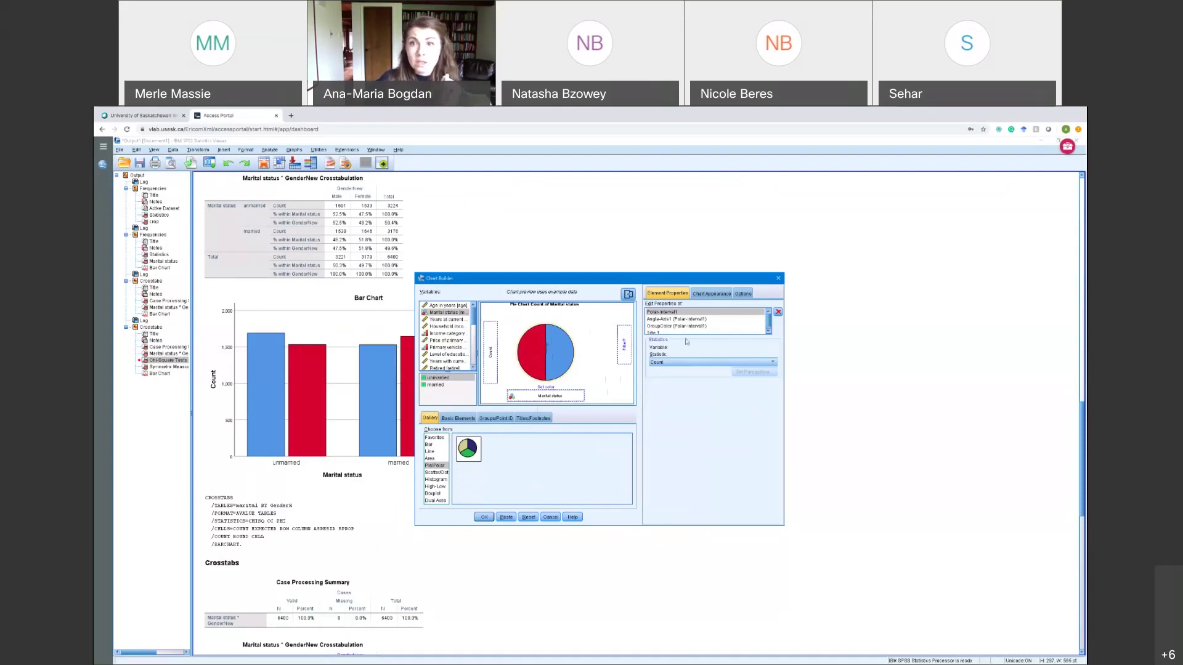
Look over the chart appearance settings without changing them and generate the Marital status pie chart.
left_click(705, 293)
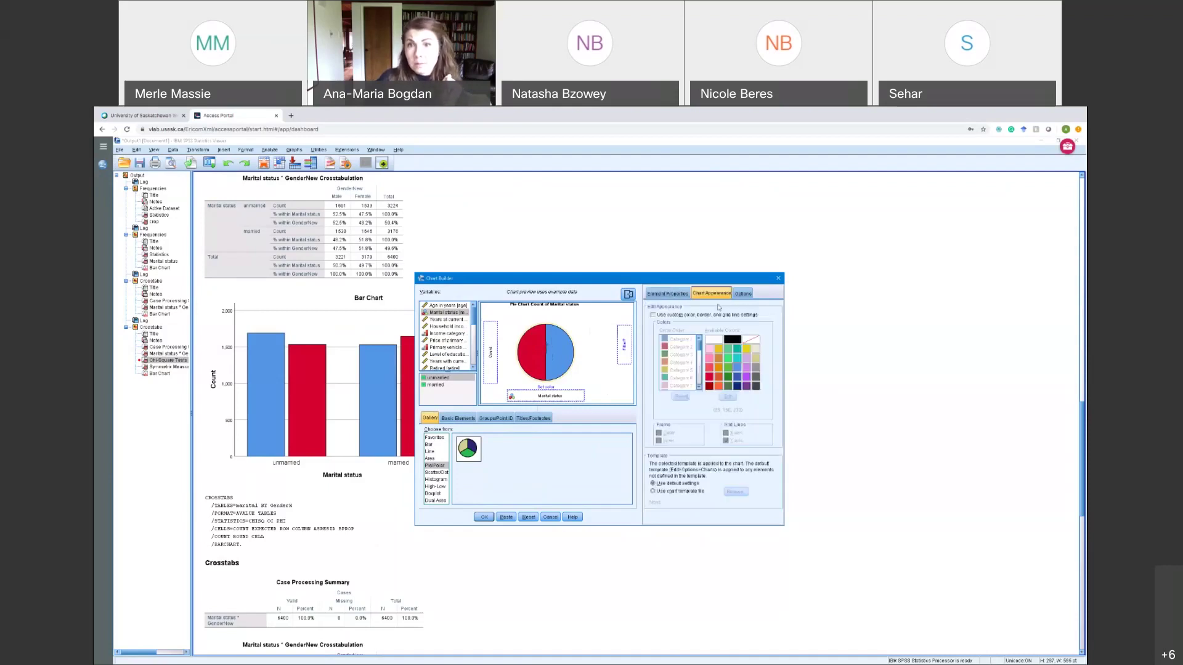
left_click(667, 295)
left_click(705, 294)
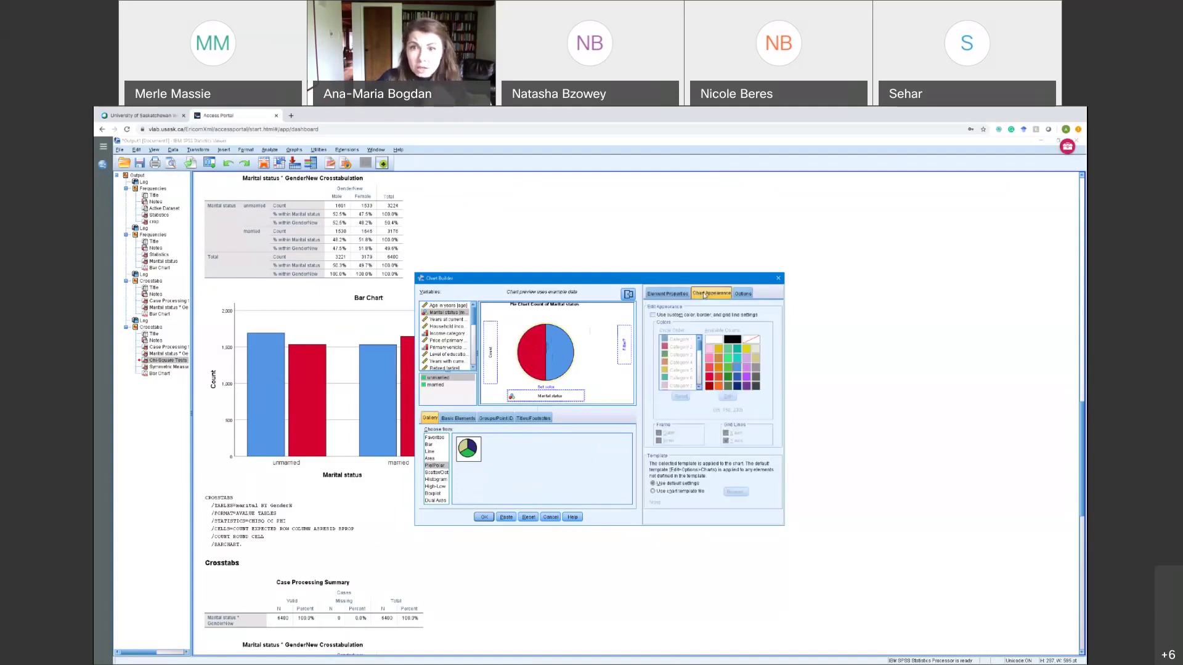
left_click(535, 352)
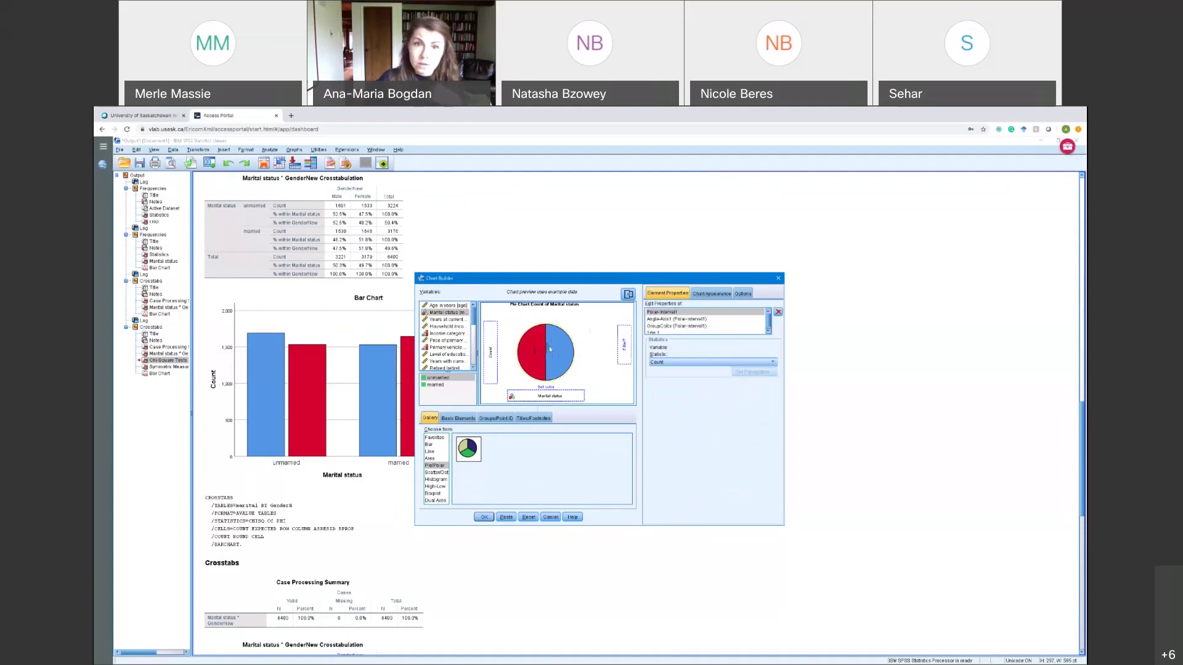
left_click(712, 293)
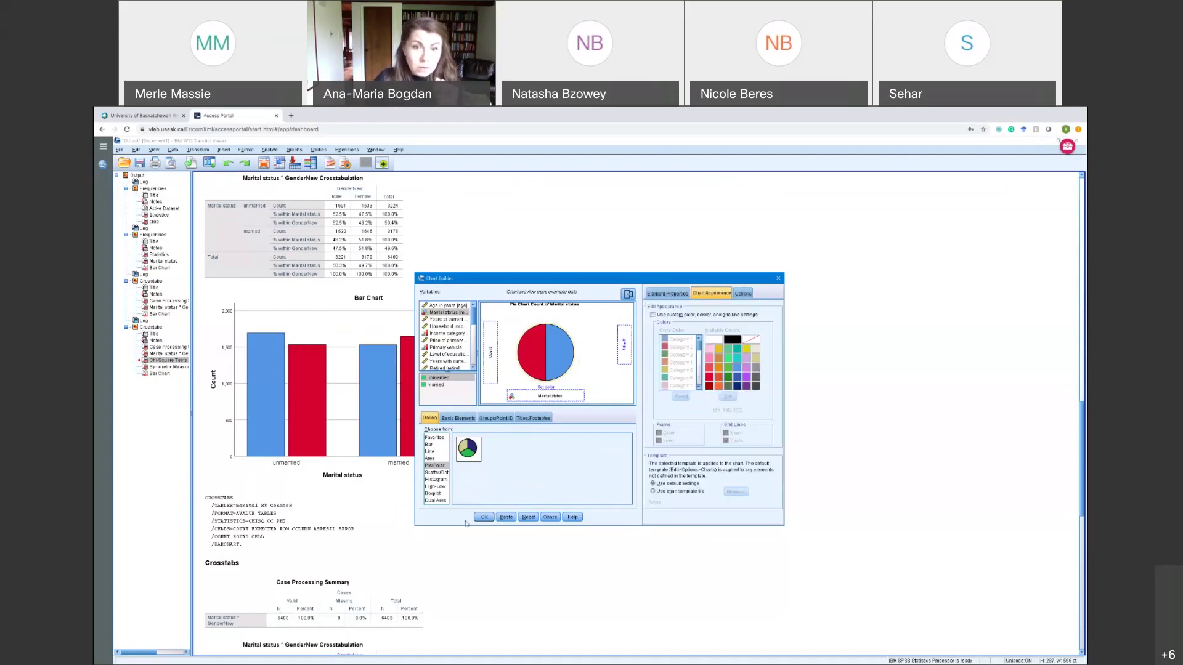
left_click(484, 518)
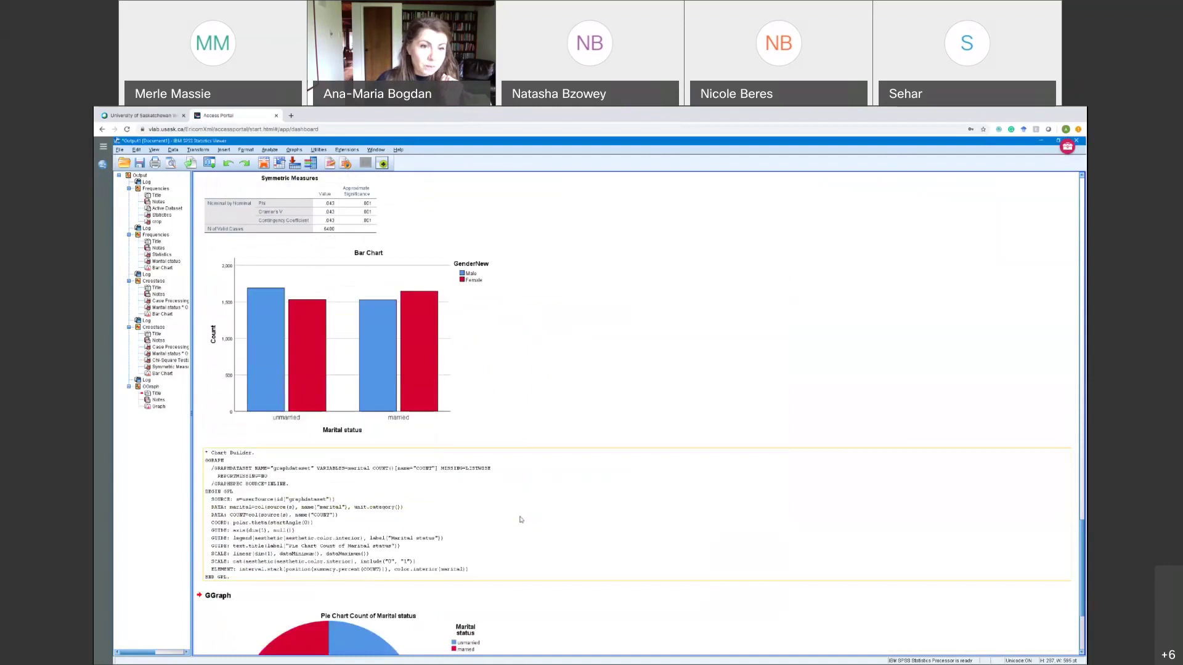
Find the Marital status pie chart at the end of the output and open it in the Chart Editor.
scroll(521, 519, "up", 5)
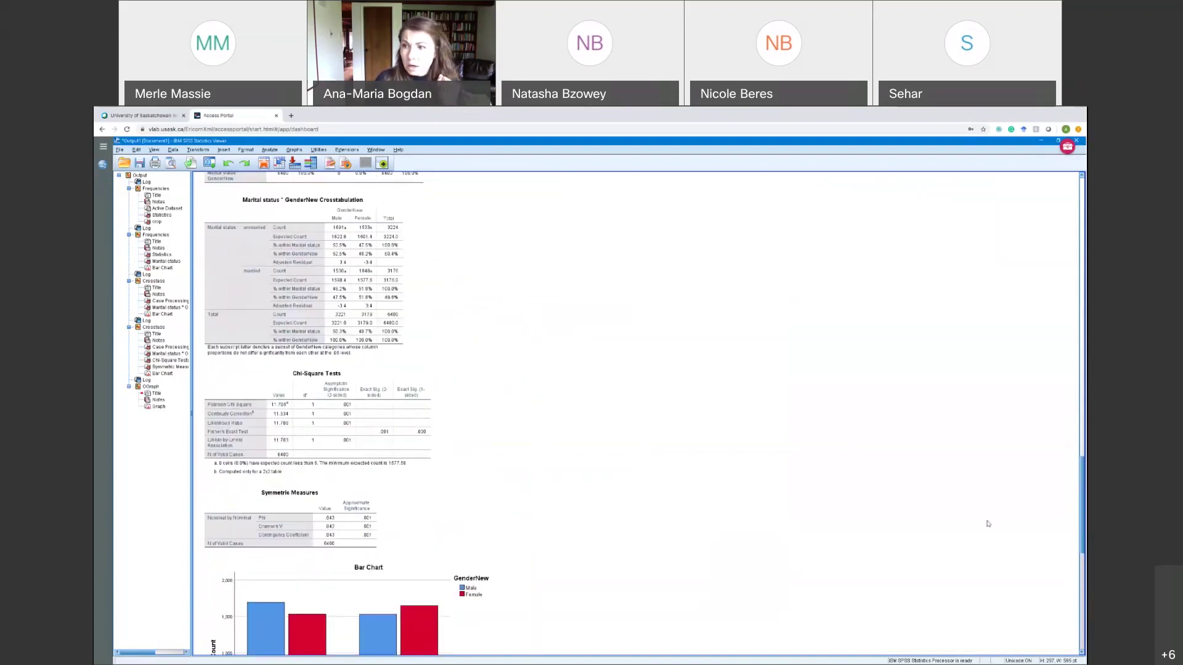
left_click_drag(1081, 553, 1081, 650)
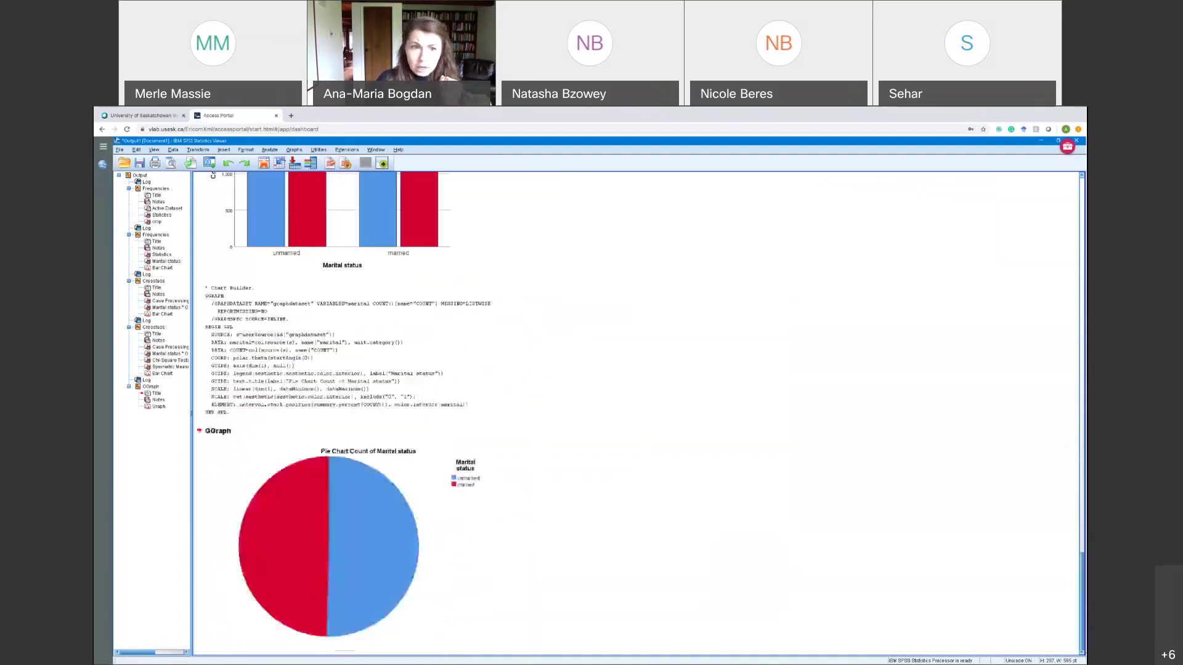
left_click(371, 553)
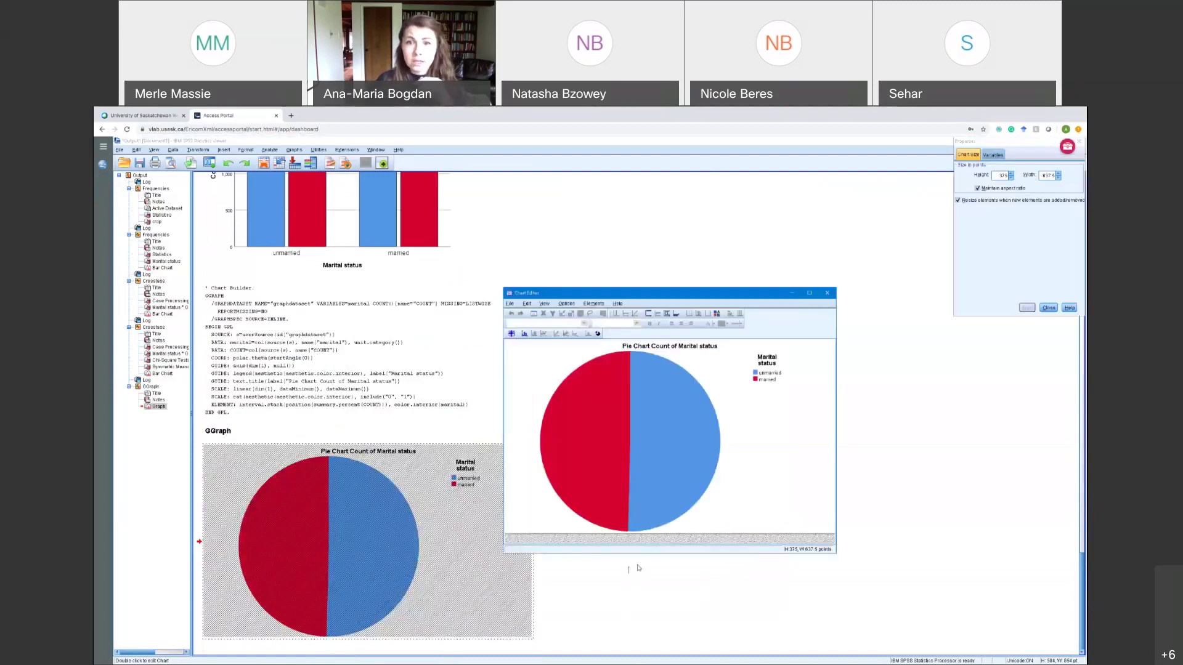
Recolour the married slice of the Marital status pie chart green and return to the output with the edited chart.
left_click(604, 444)
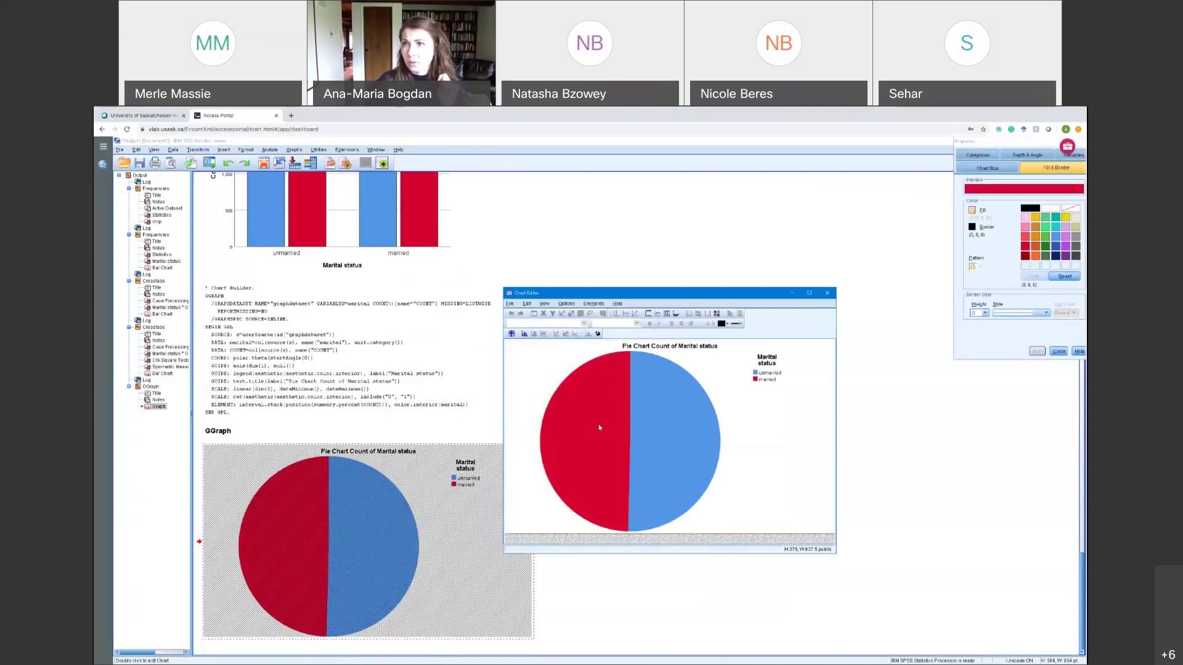
left_click(593, 427)
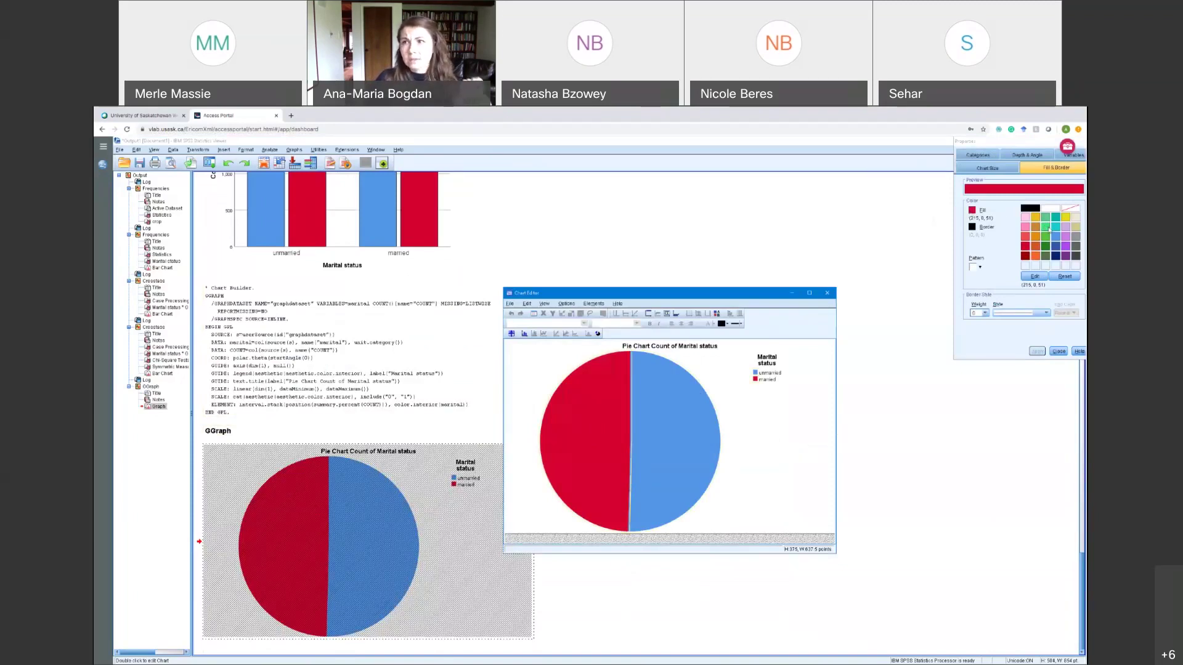
left_click(1047, 228)
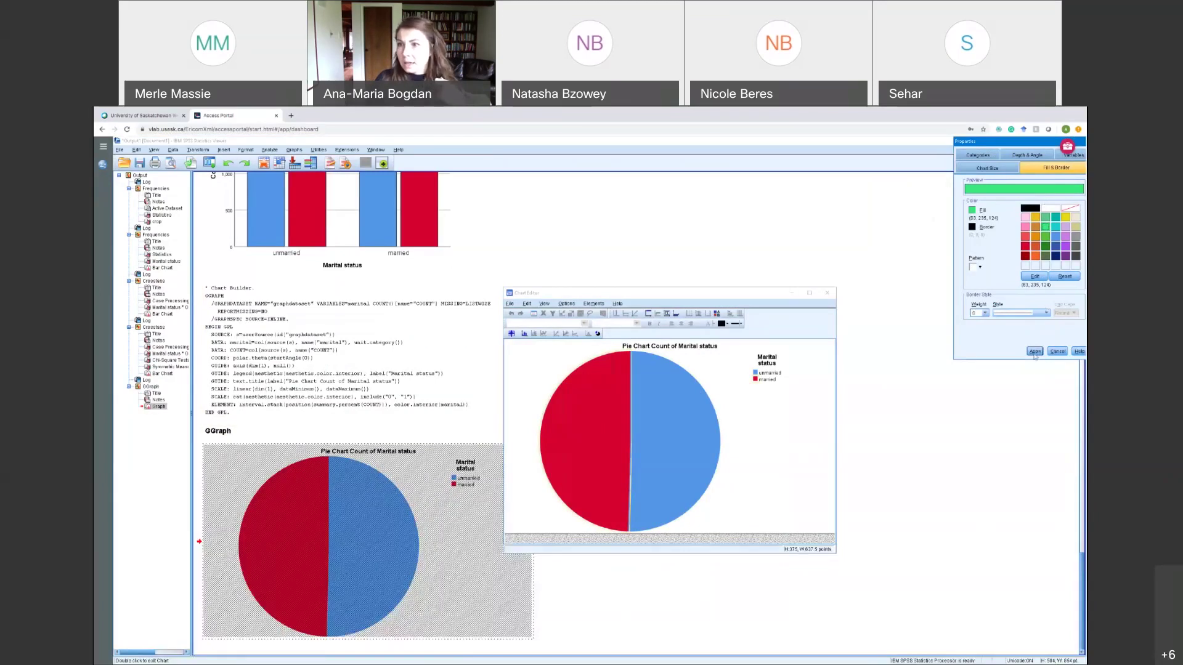
left_click(1035, 353)
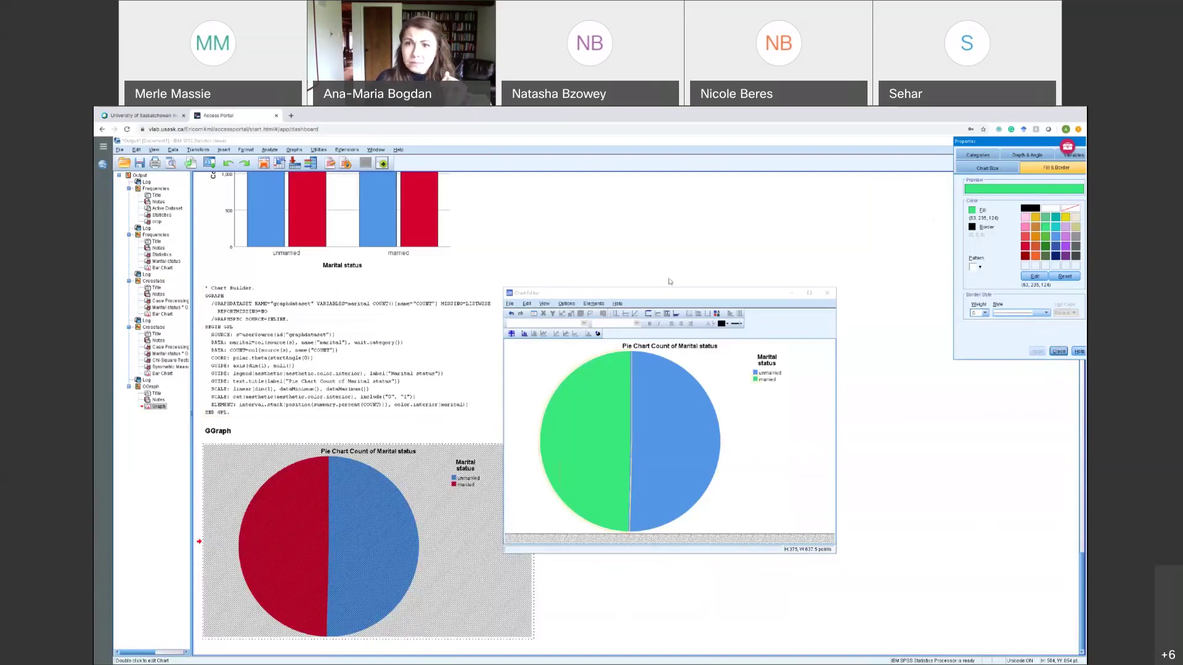
left_click(1059, 351)
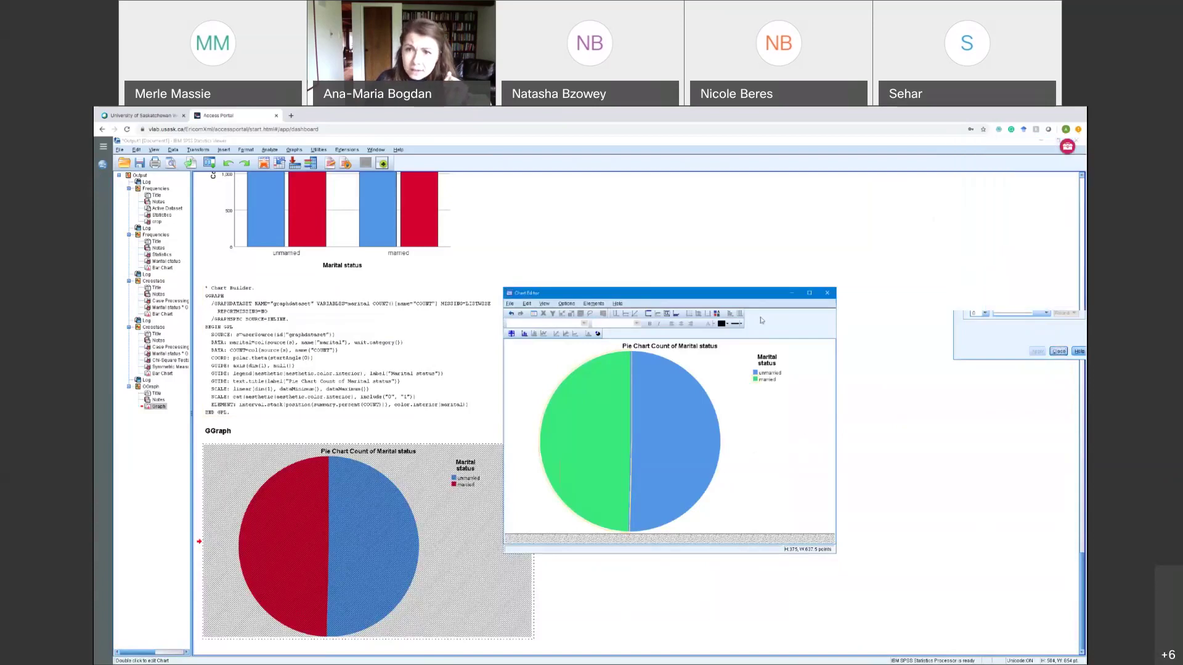
left_click(827, 292)
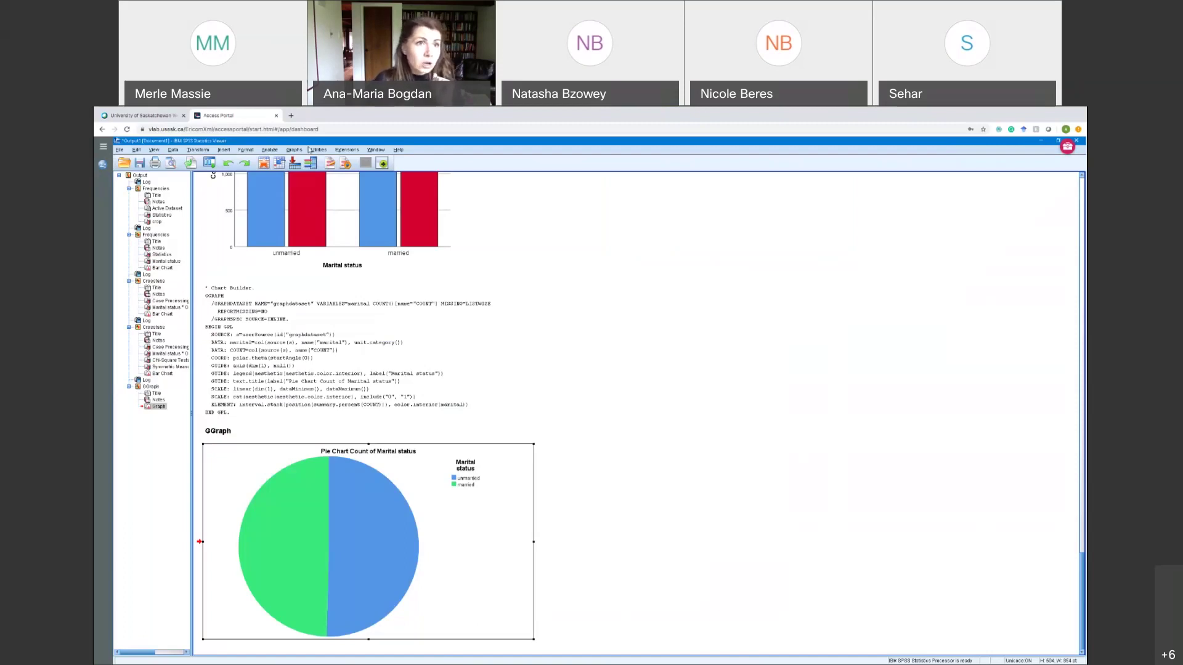
Go back to the dataset and set up a Descriptives analysis with Household income in thousands as the variable.
left_click(270, 150)
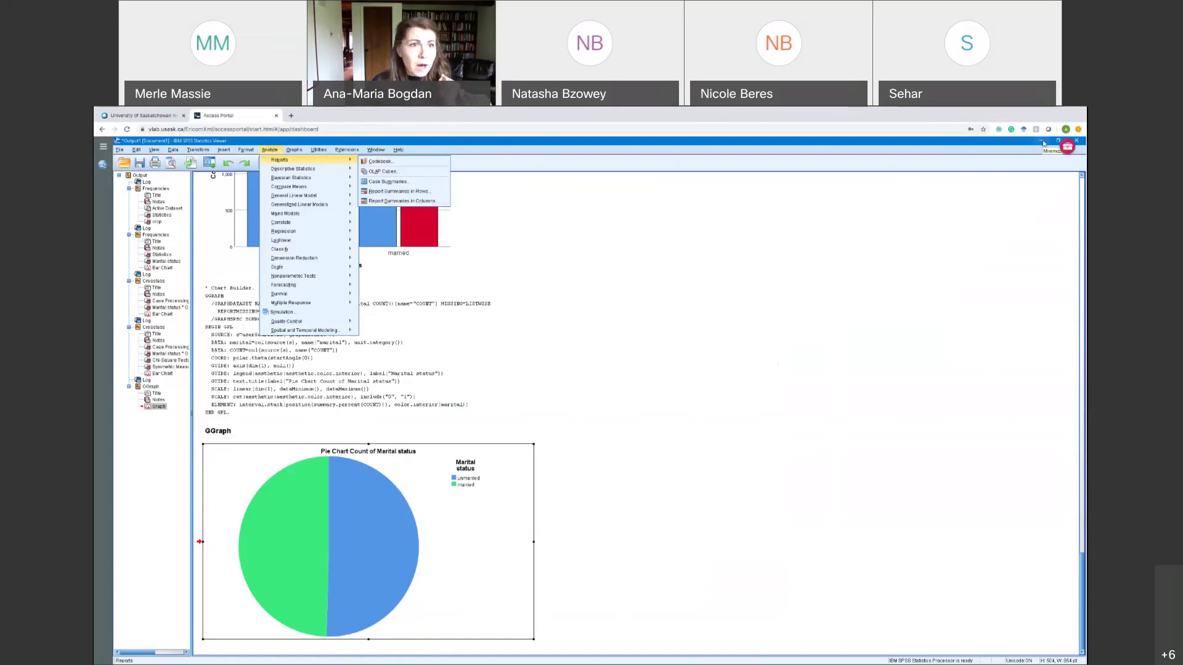
left_click(1041, 141)
left_click(260, 187)
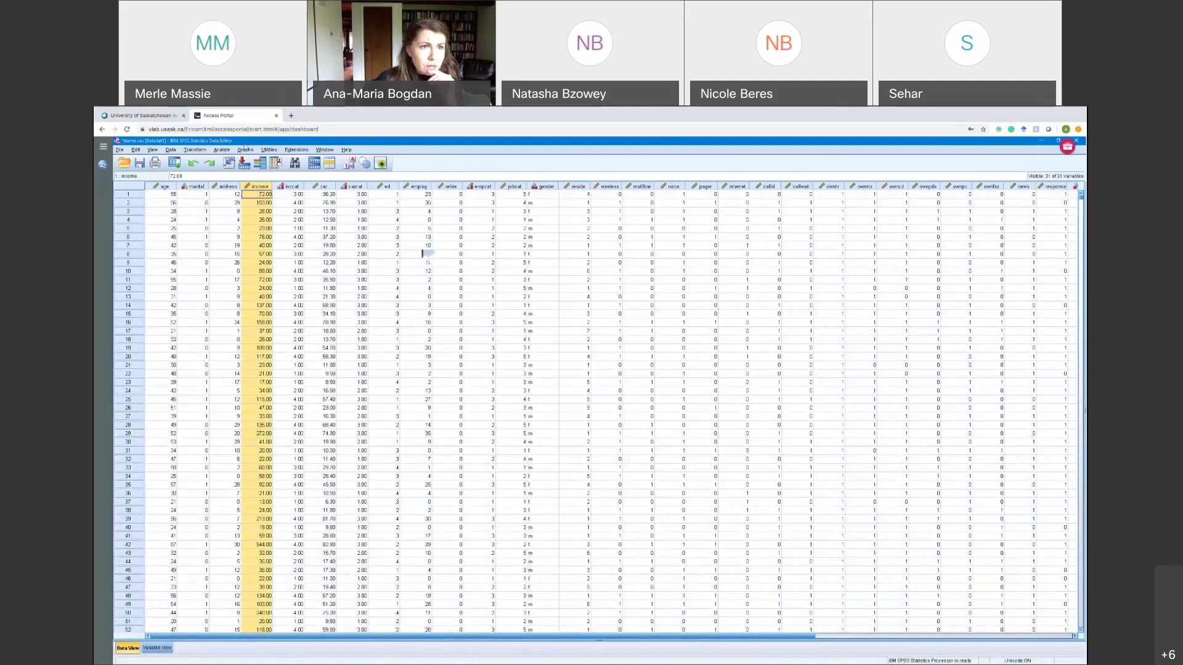
left_click(223, 150)
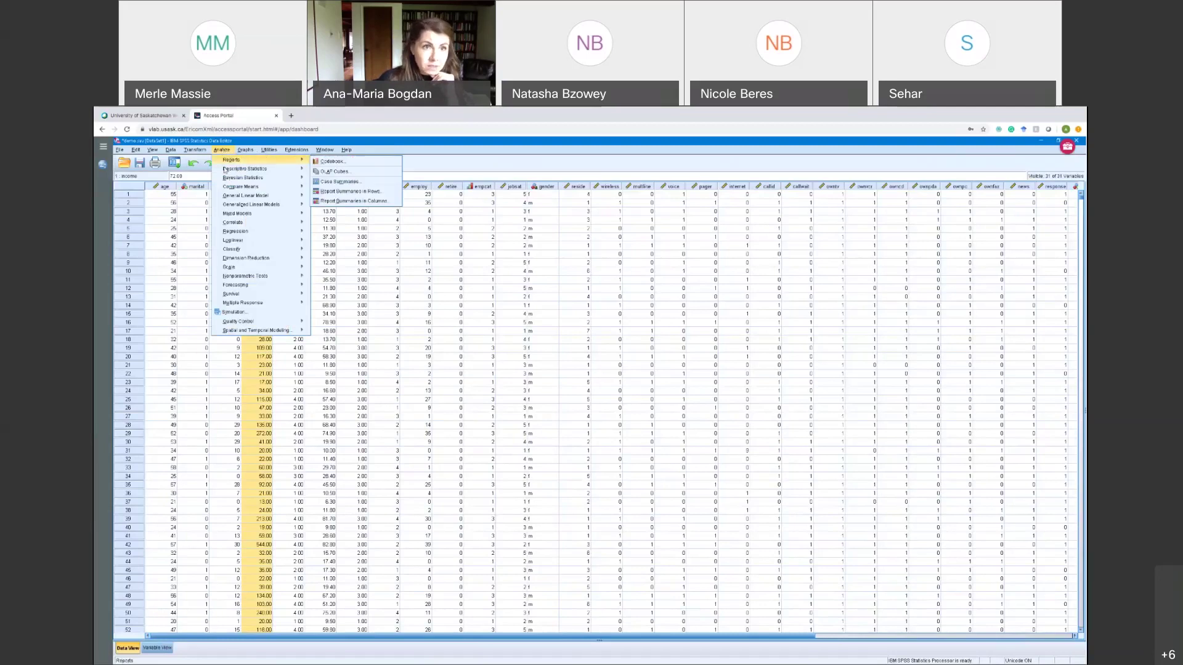
mouse_move(238, 169)
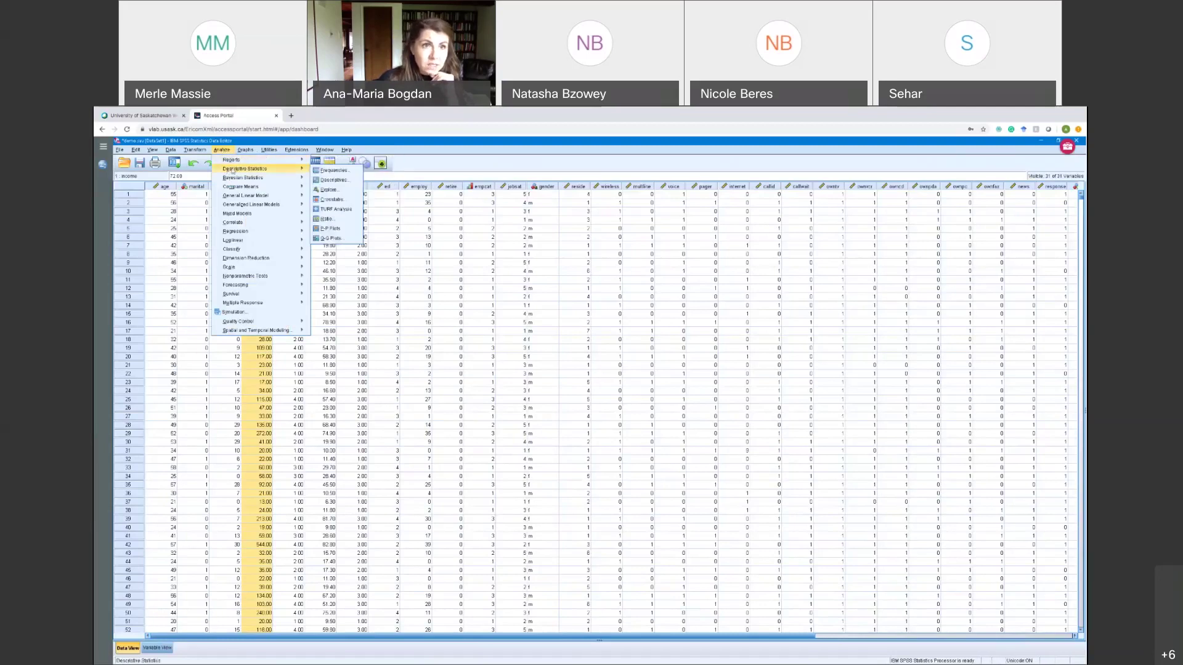
left_click(331, 181)
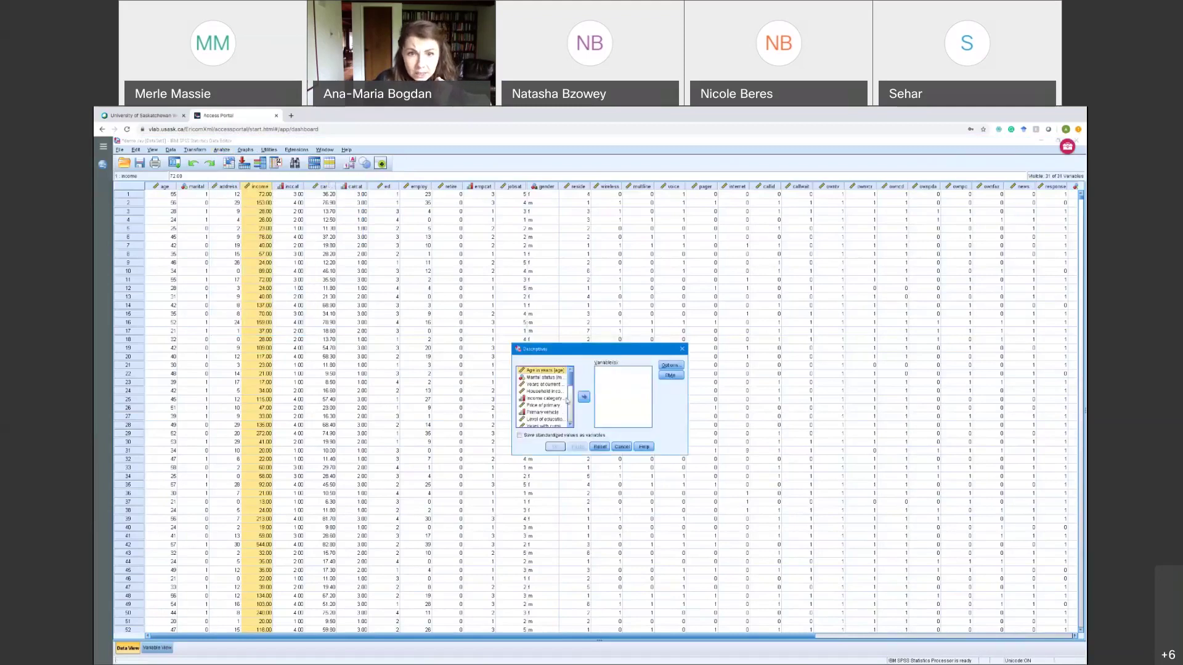
left_click(545, 391)
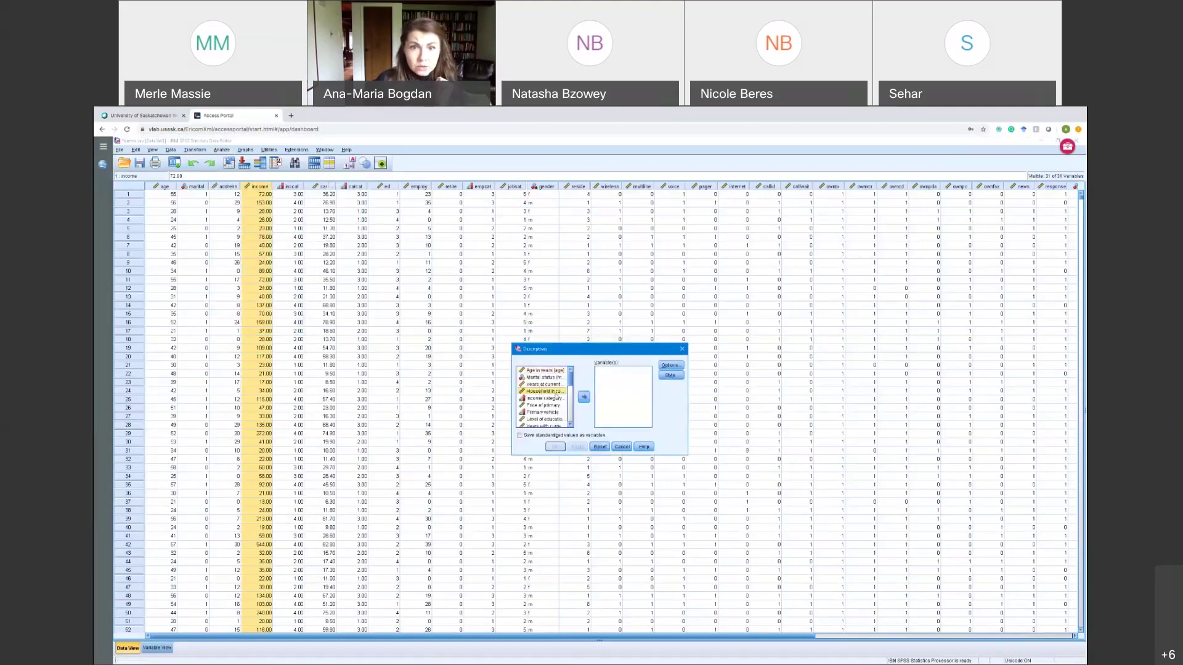
left_click(584, 398)
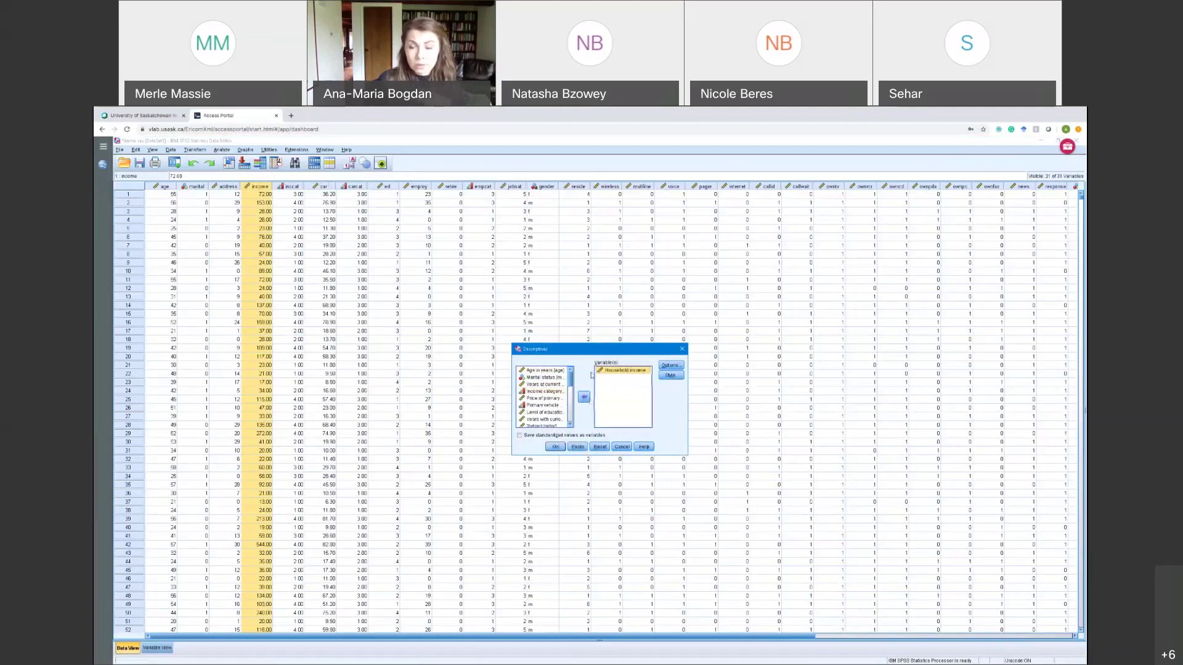
Add Range to the statistics reported by the Descriptives analysis.
left_click(667, 367)
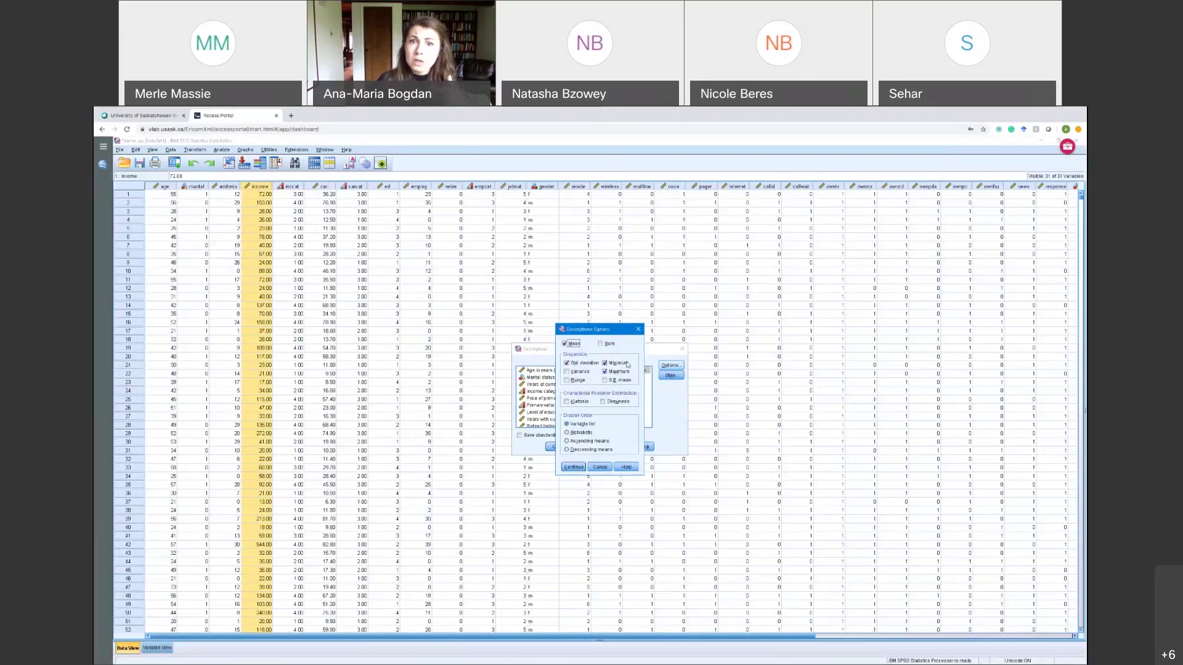
left_click(567, 381)
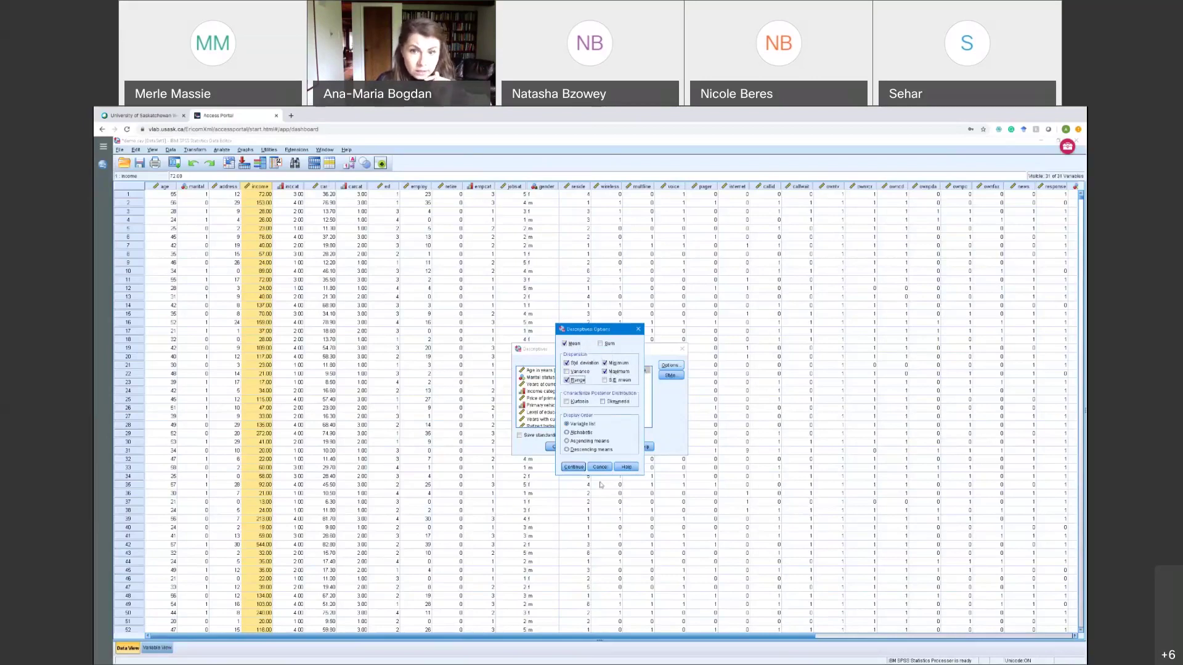
left_click(573, 468)
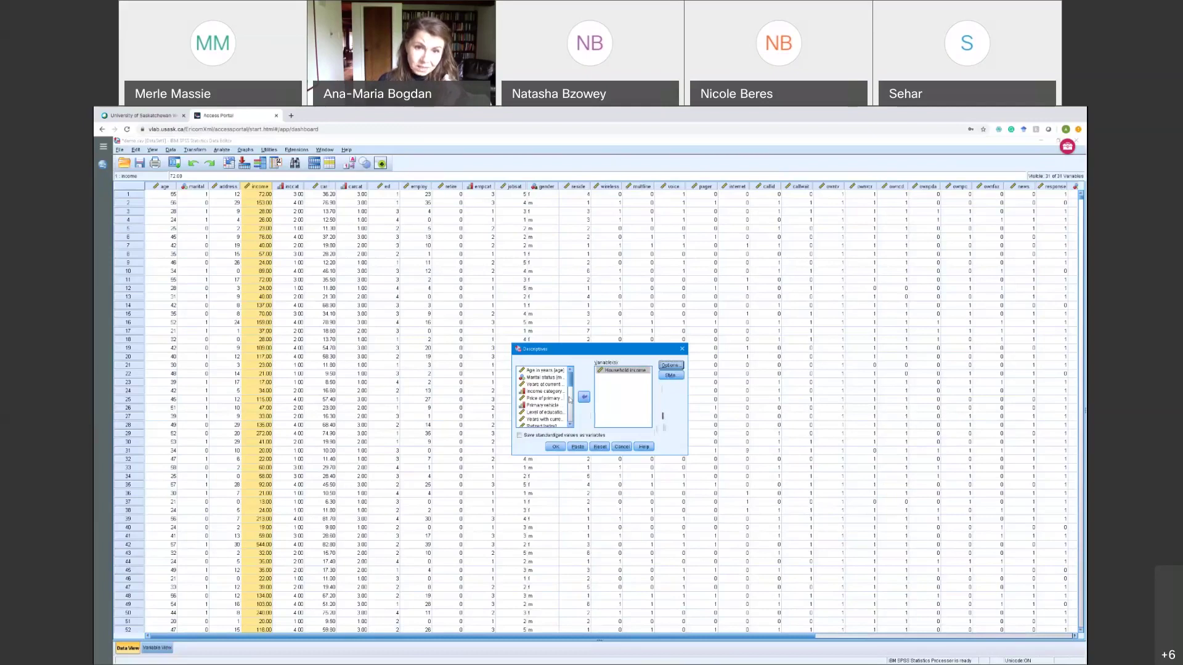
Add Price of primary vehicle and Years with current employer to the Descriptives variables and run the analysis.
left_click(547, 399)
left_click(581, 399)
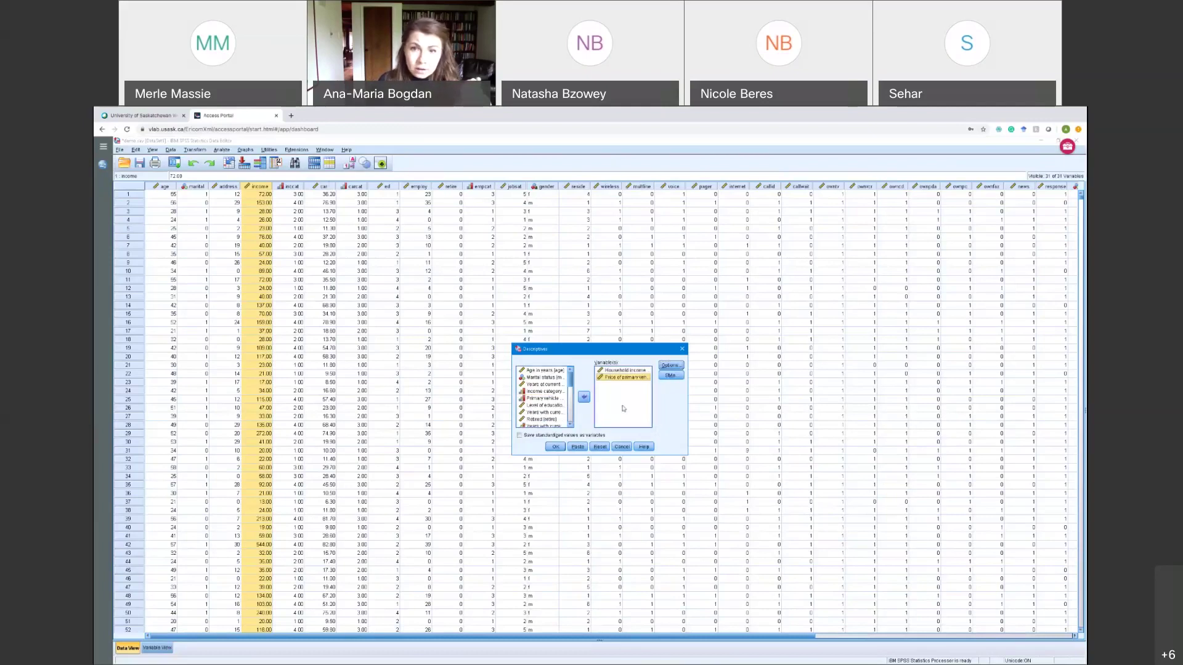
left_click_drag(688, 399, 748, 399)
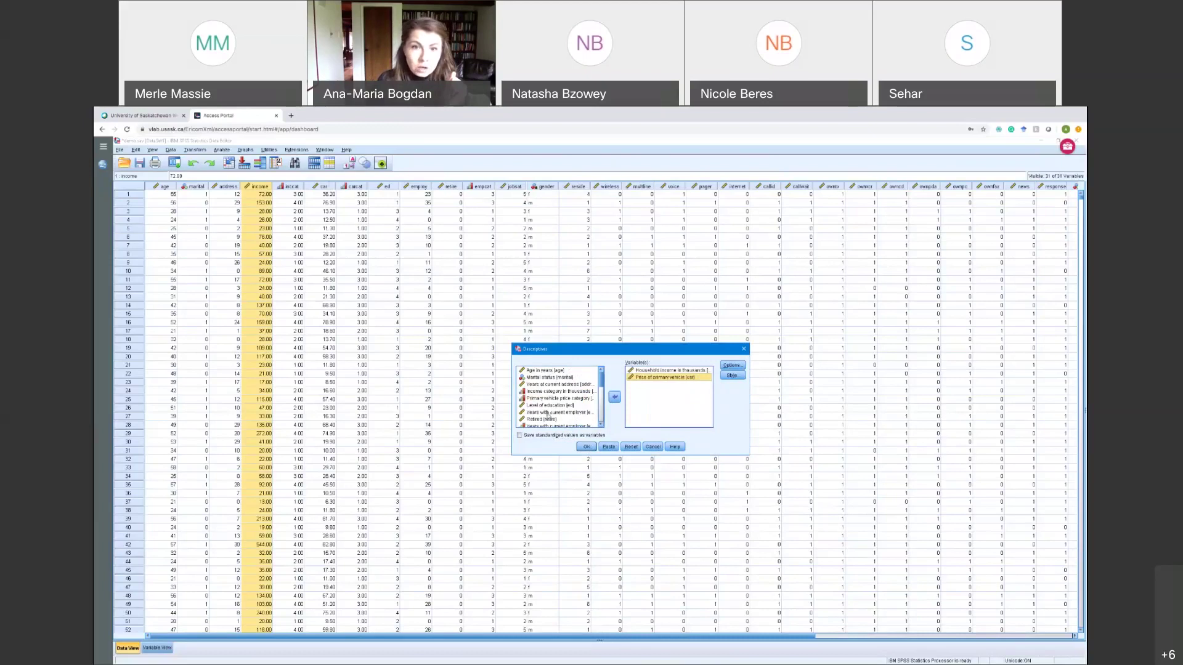
left_click_drag(558, 412, 662, 400)
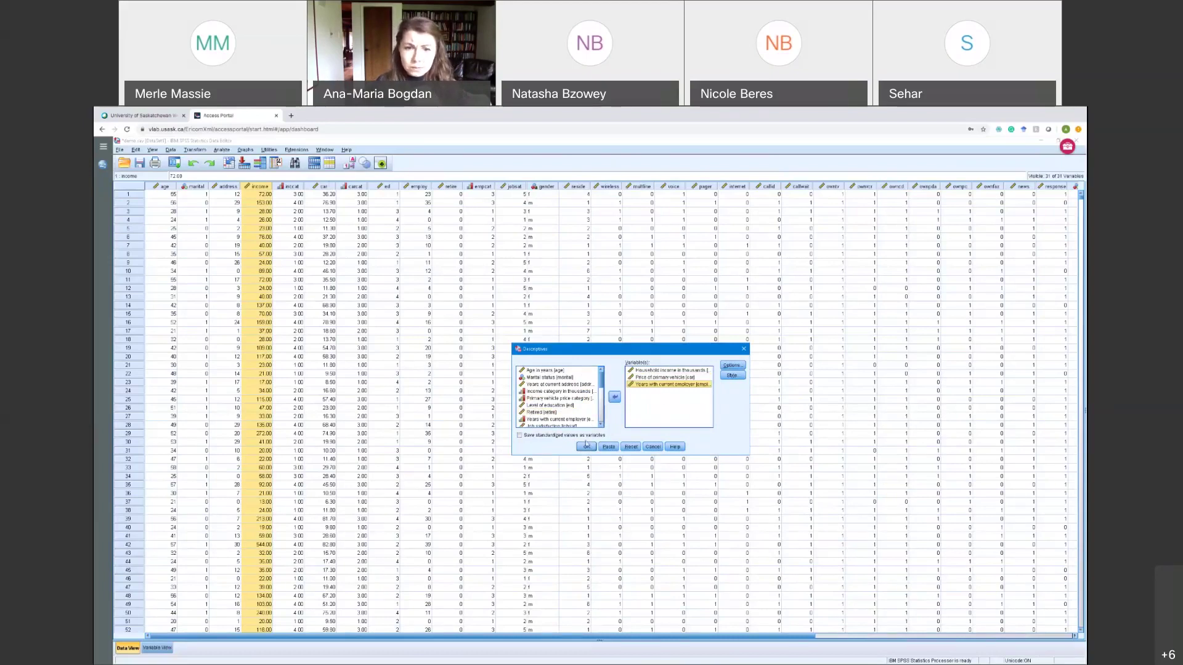
left_click(586, 445)
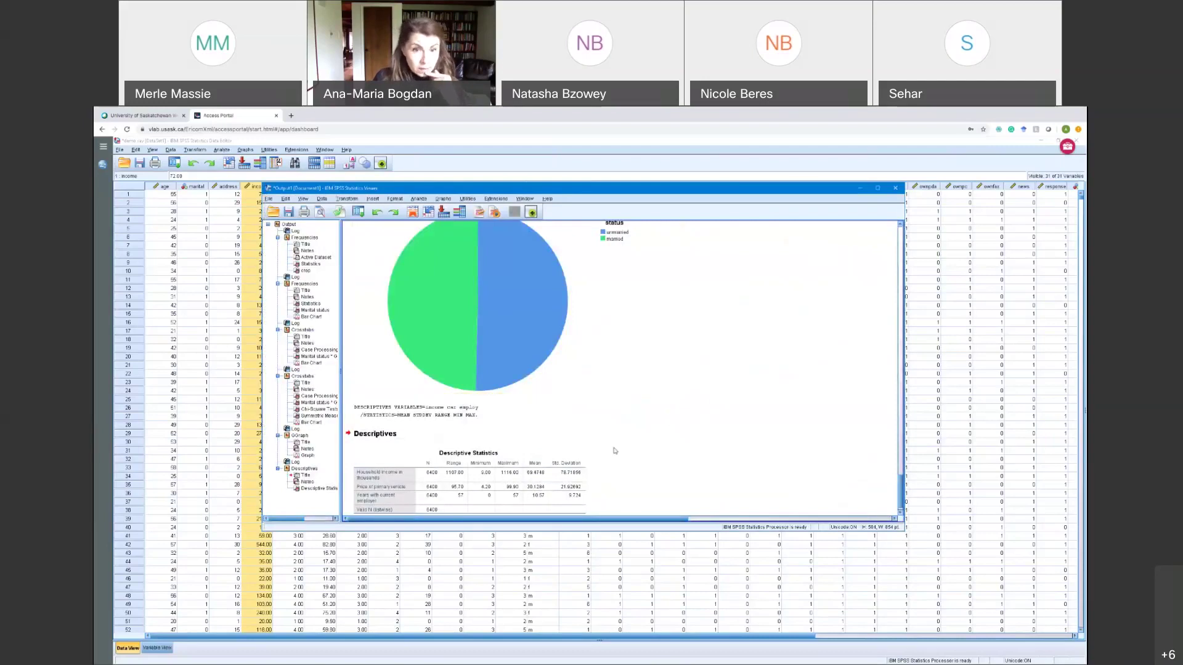
Examine the Descriptive Statistics table for household income, vehicle price and years with current employer, focusing on the income minimum.
scroll(565, 483, "down", 2)
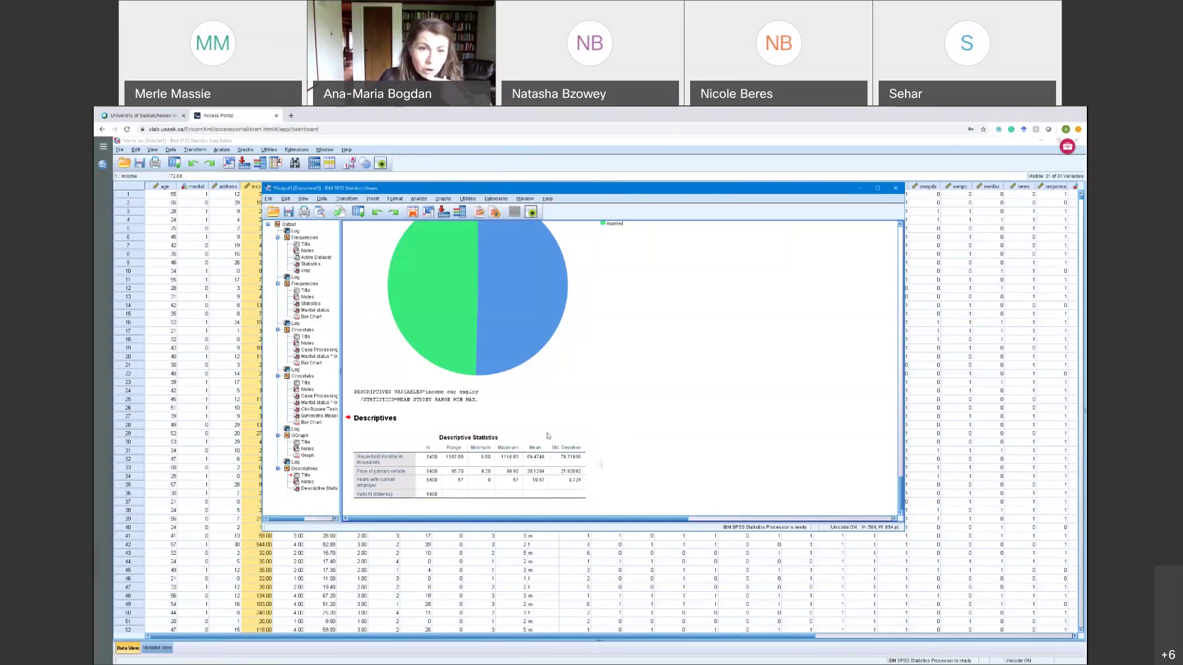
left_click(473, 459)
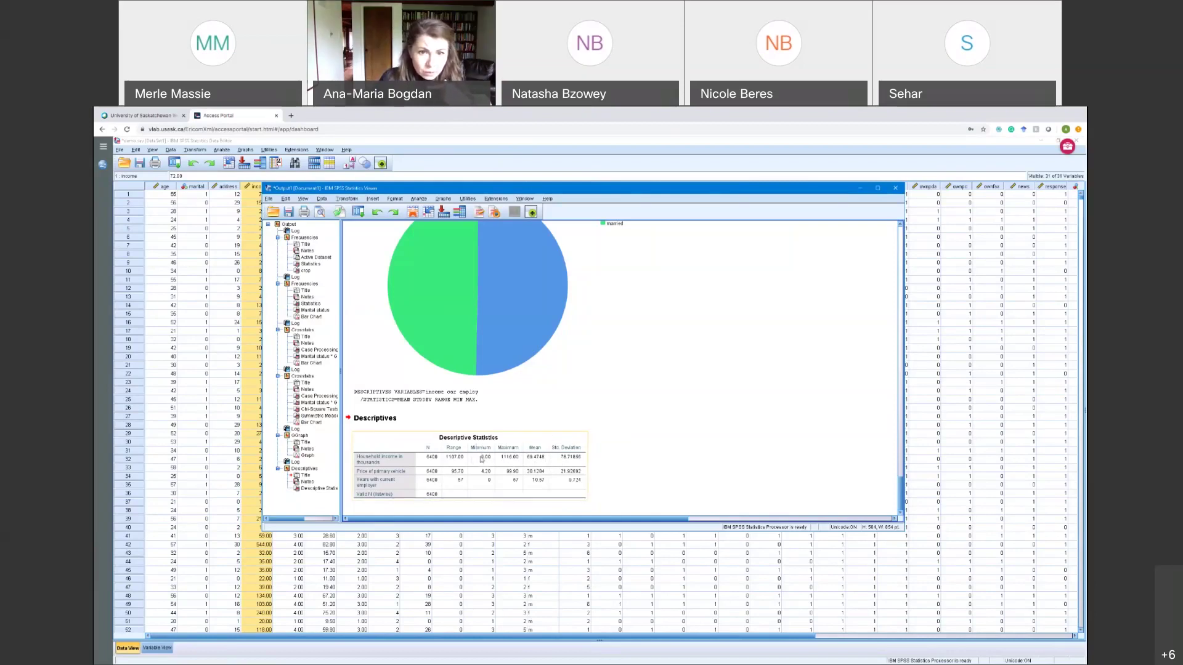
double_click(486, 461)
left_click(485, 461)
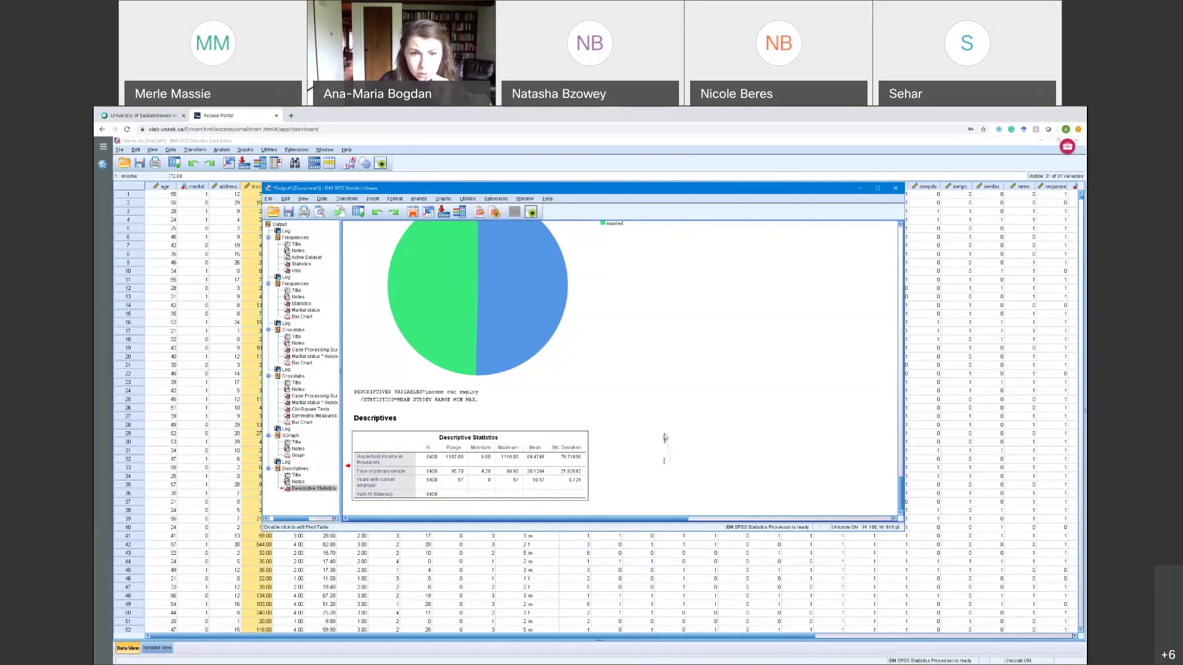
left_click(487, 466)
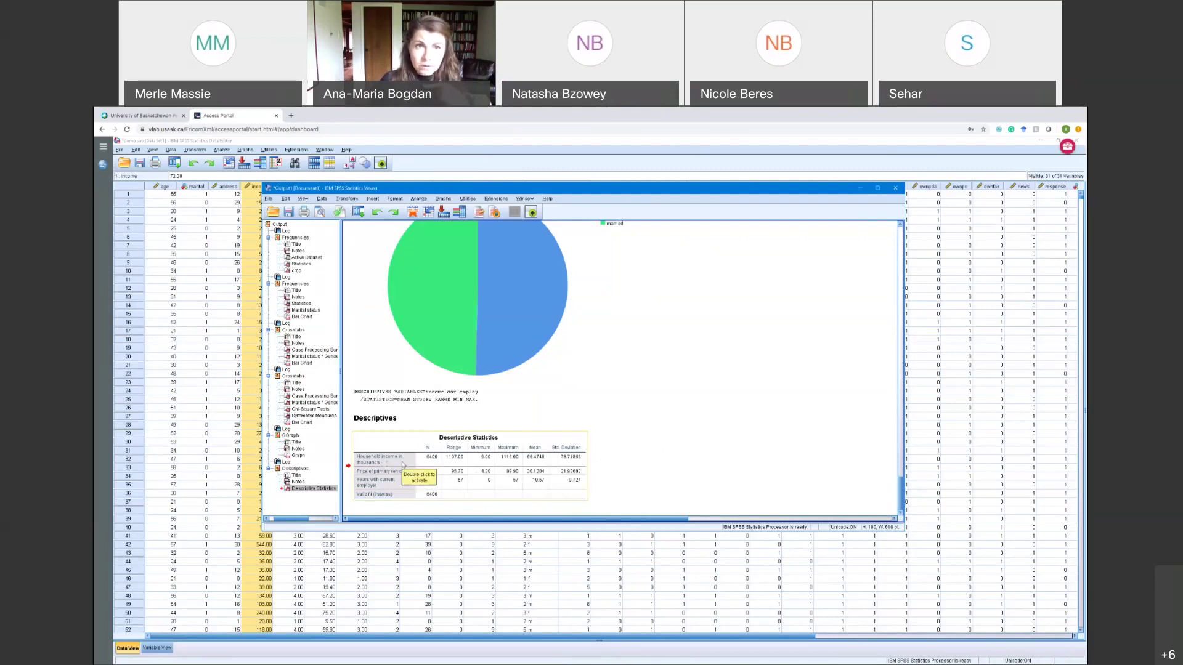
Set up a Frequencies analysis, replacing Marital status with Household income in thousands as the analysed variable.
left_click(419, 199)
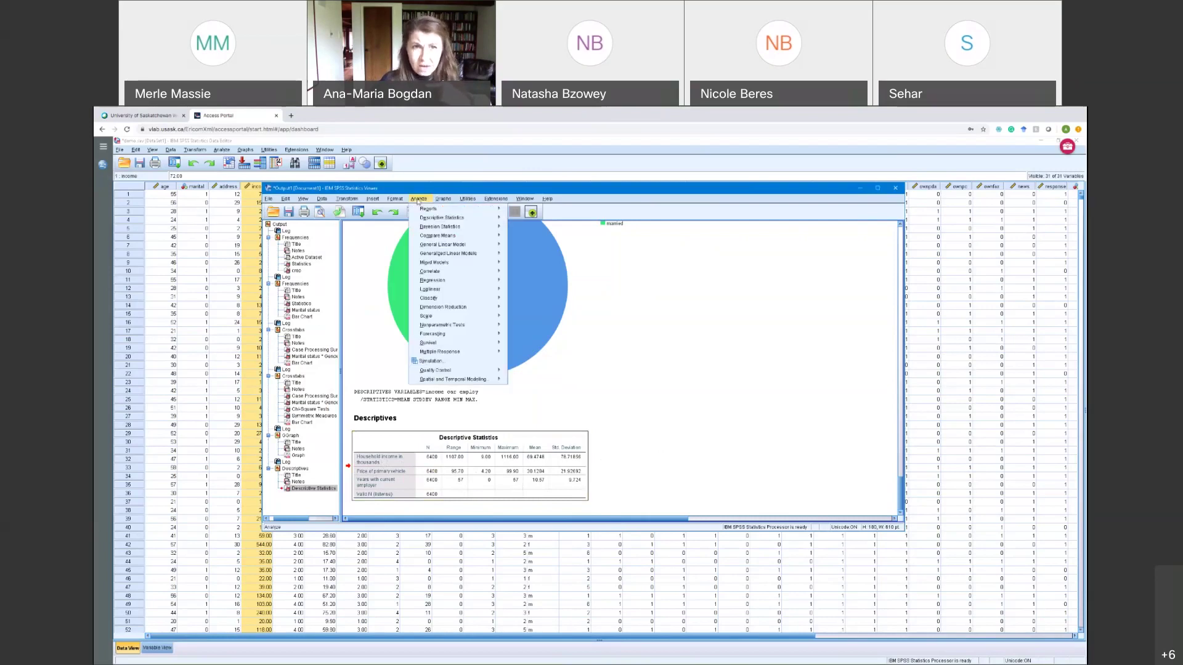
mouse_move(424, 220)
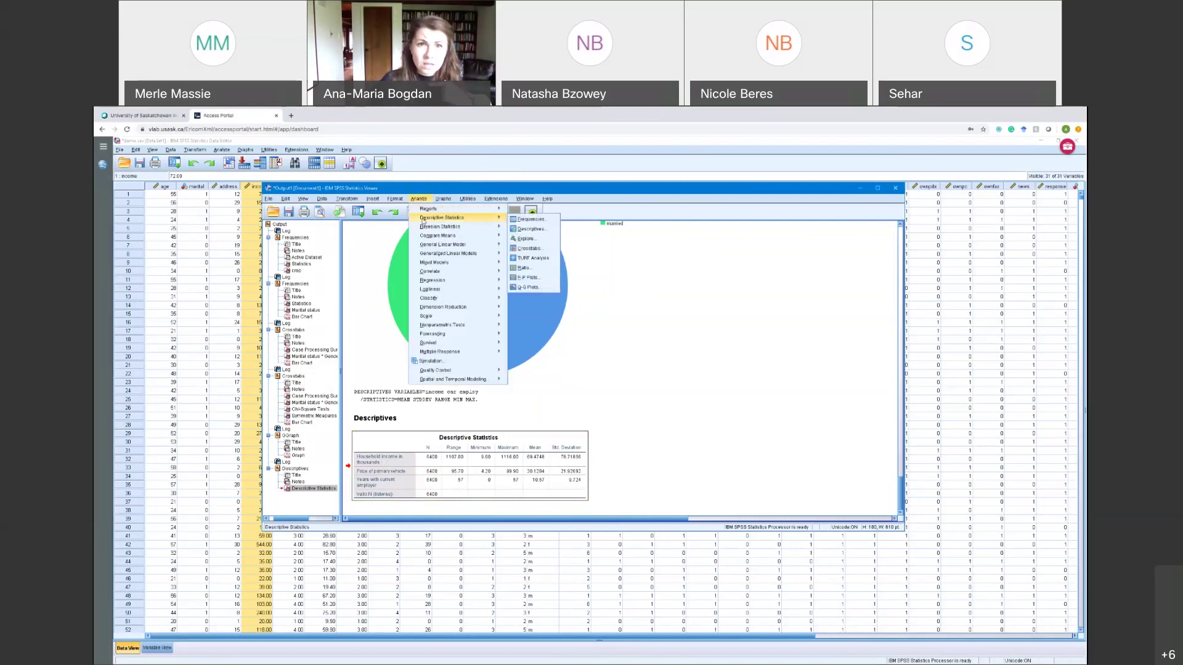
mouse_move(496, 223)
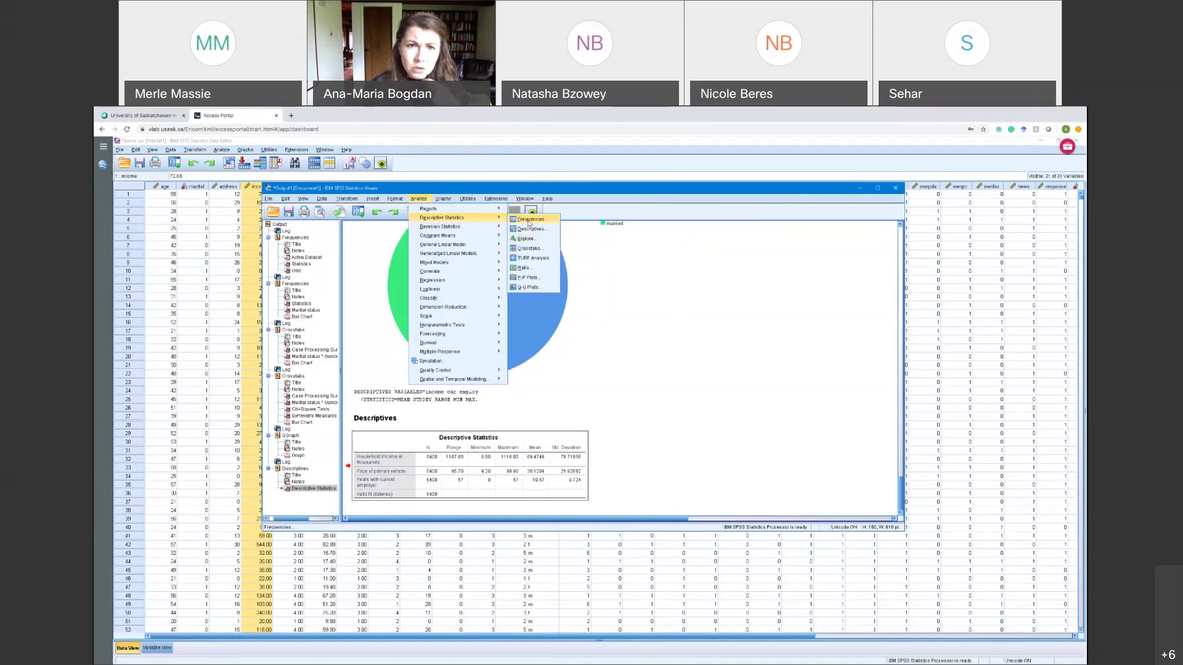
left_click(529, 221)
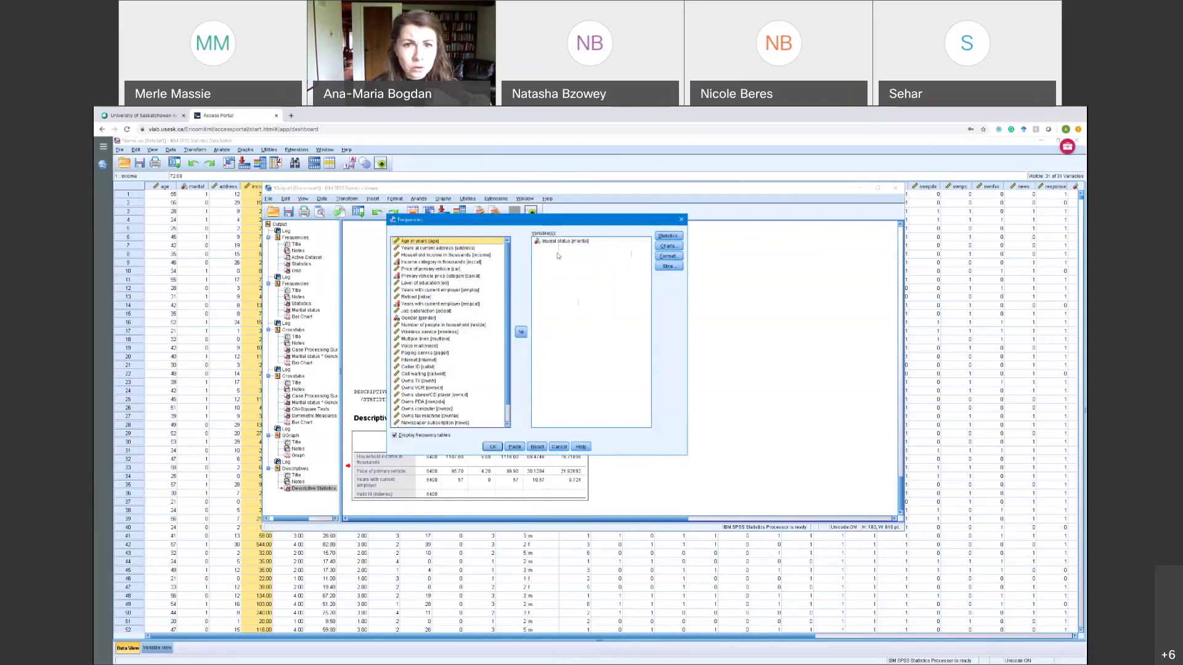
left_click(561, 241)
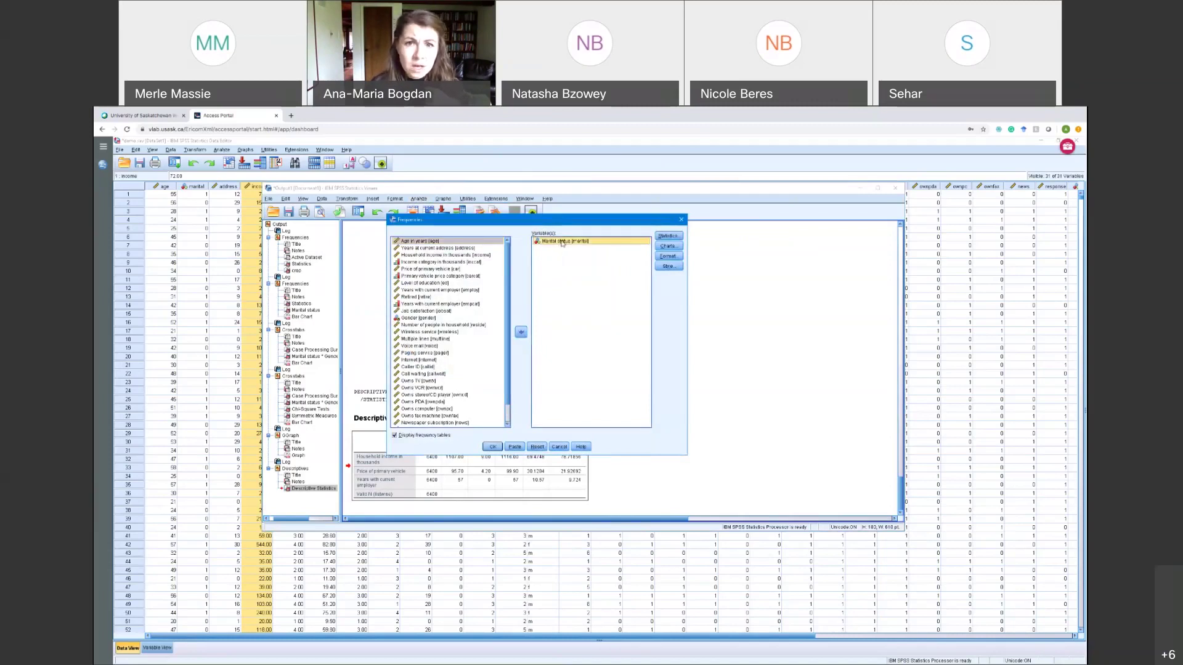
left_click(522, 332)
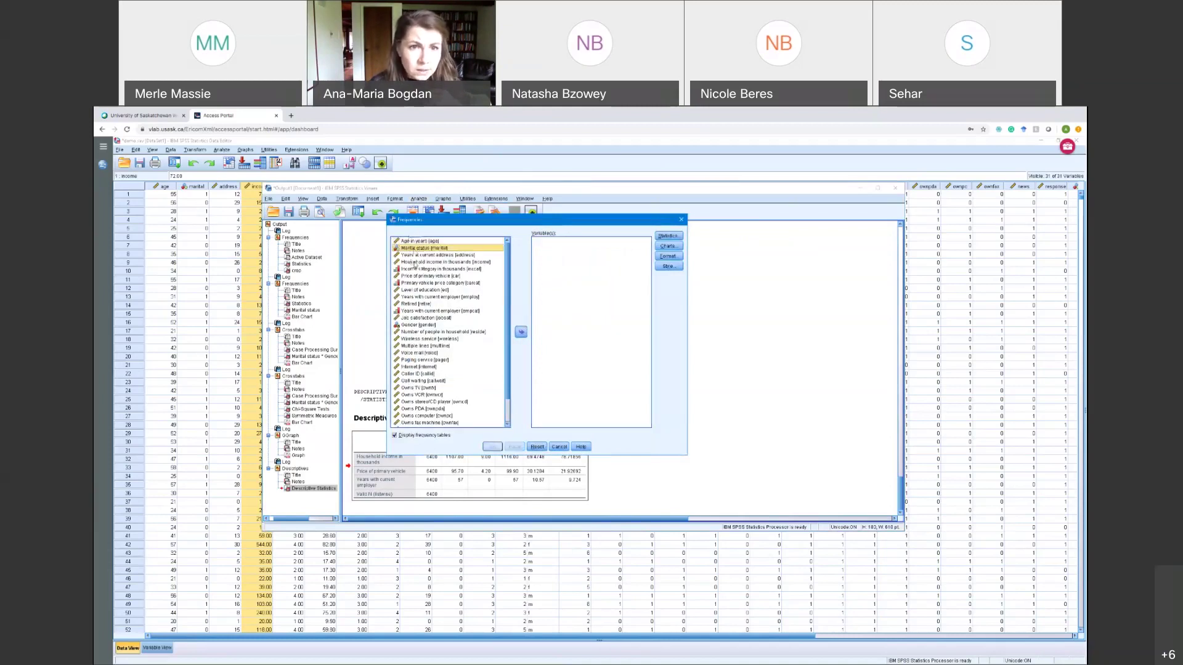
left_click(414, 263)
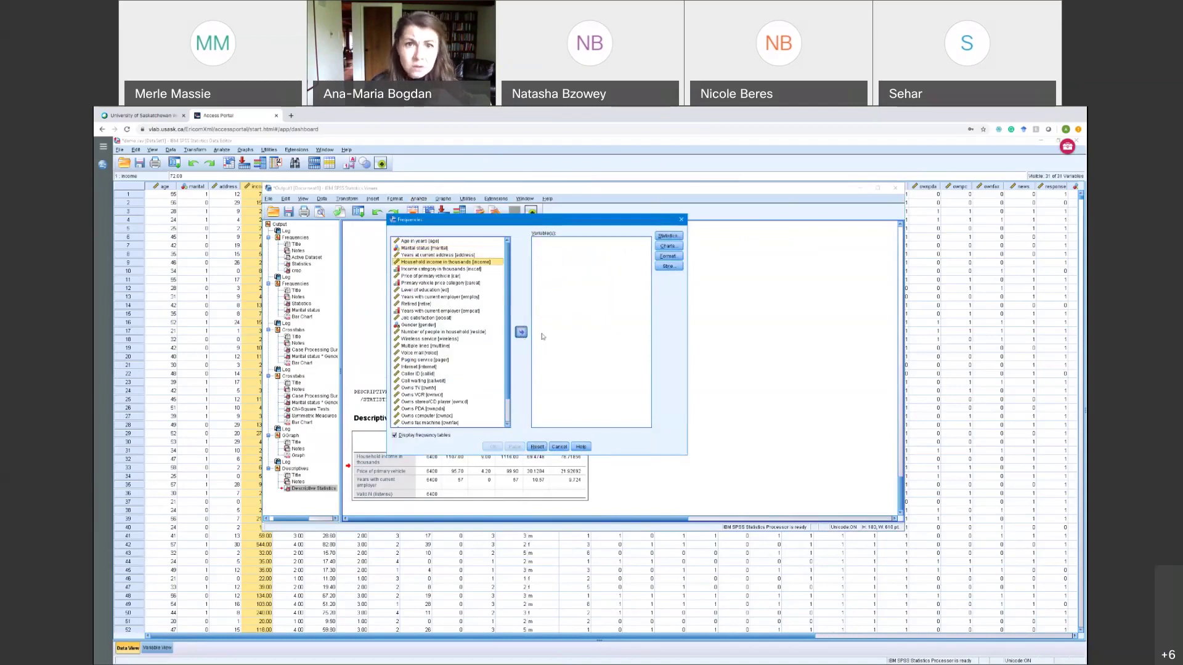
left_click(522, 332)
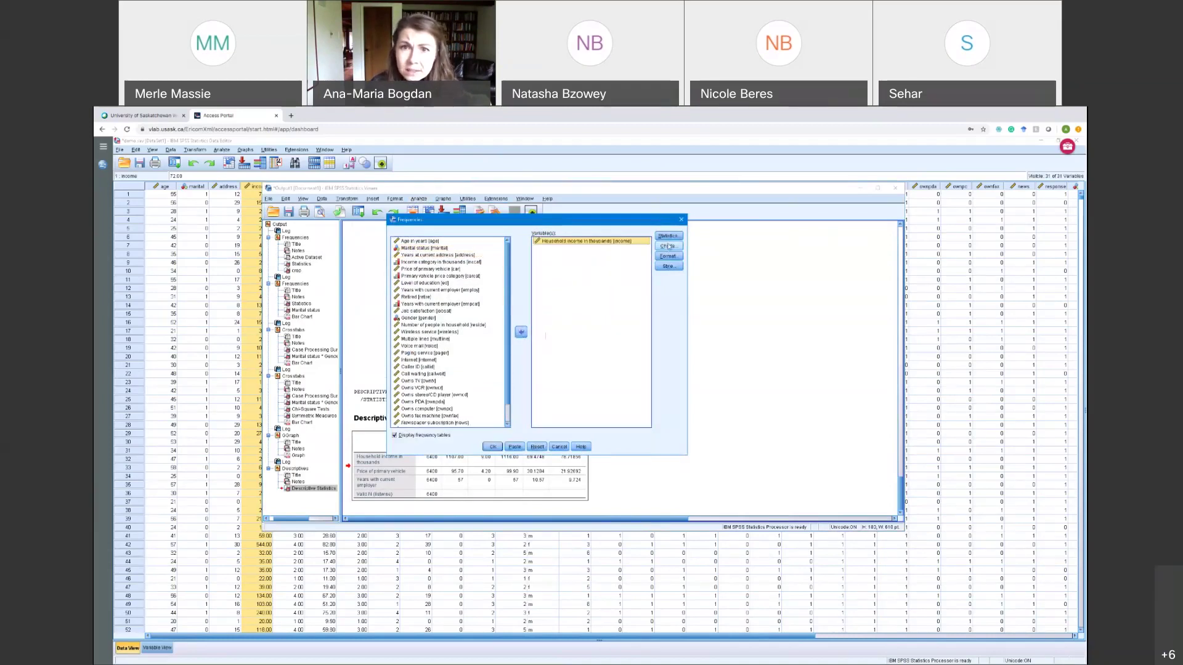
Request the mean and median for household income in the Frequencies analysis and turn off the frequency tables.
left_click(668, 236)
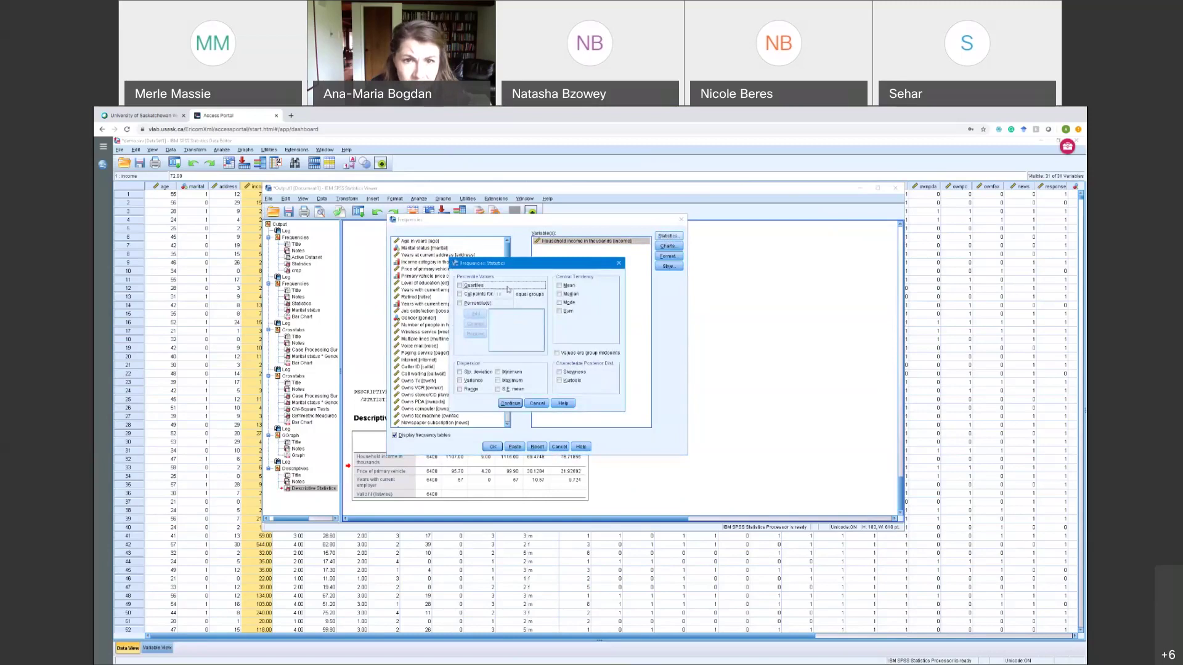
left_click(559, 285)
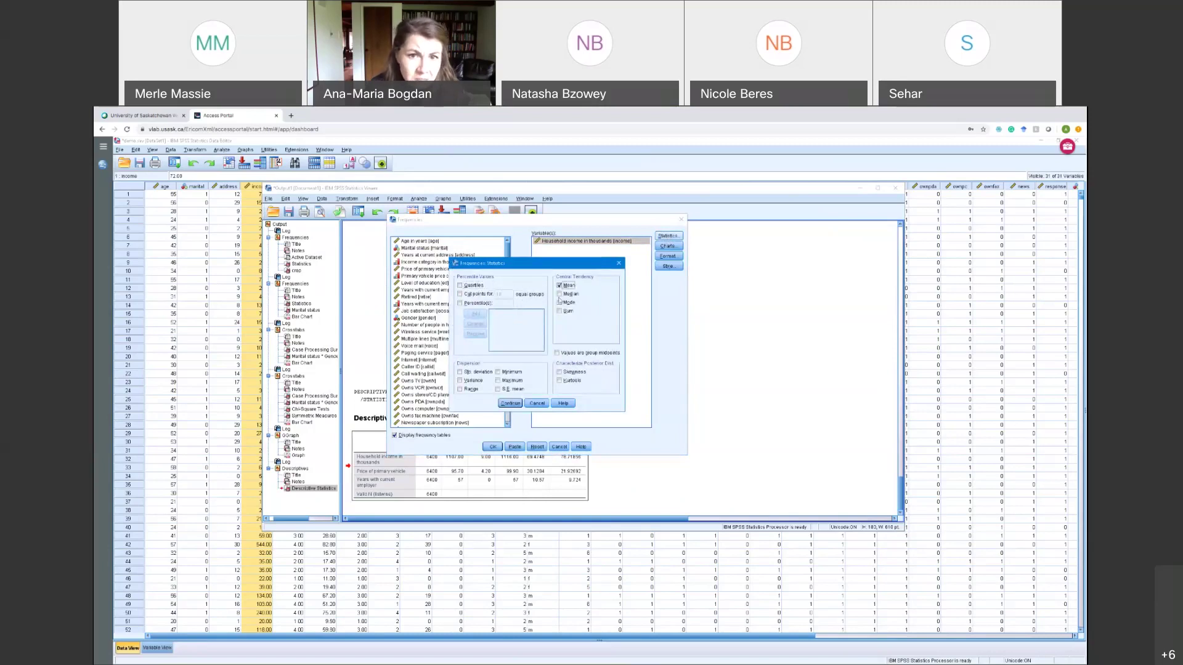
left_click(559, 294)
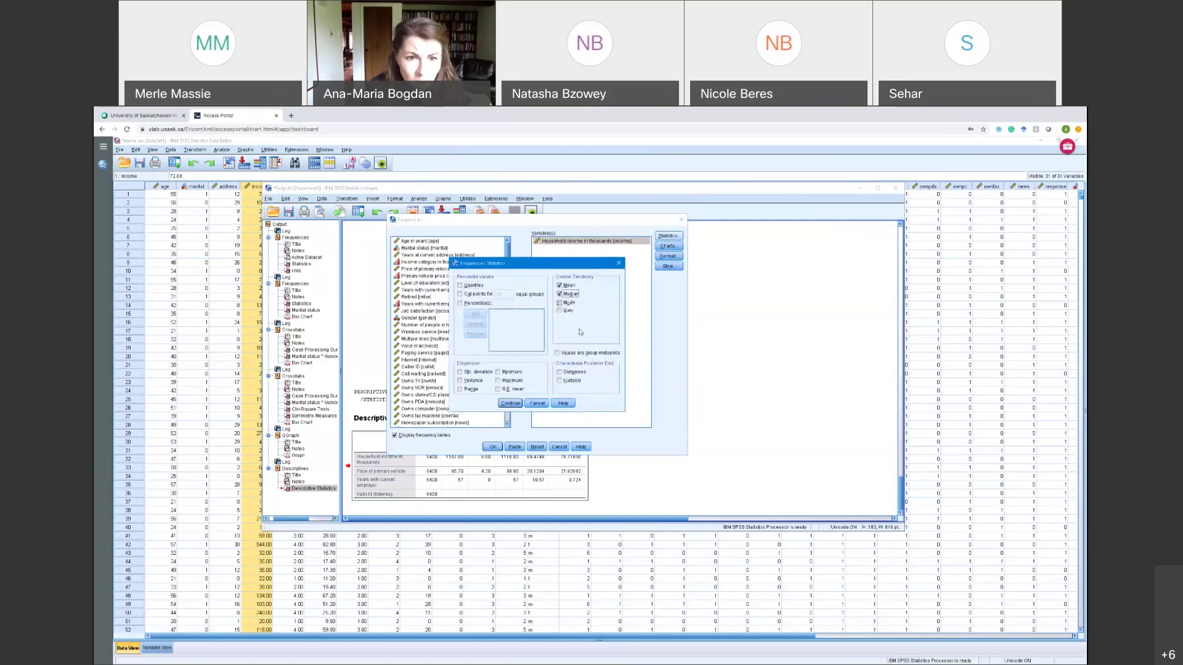
left_click(508, 404)
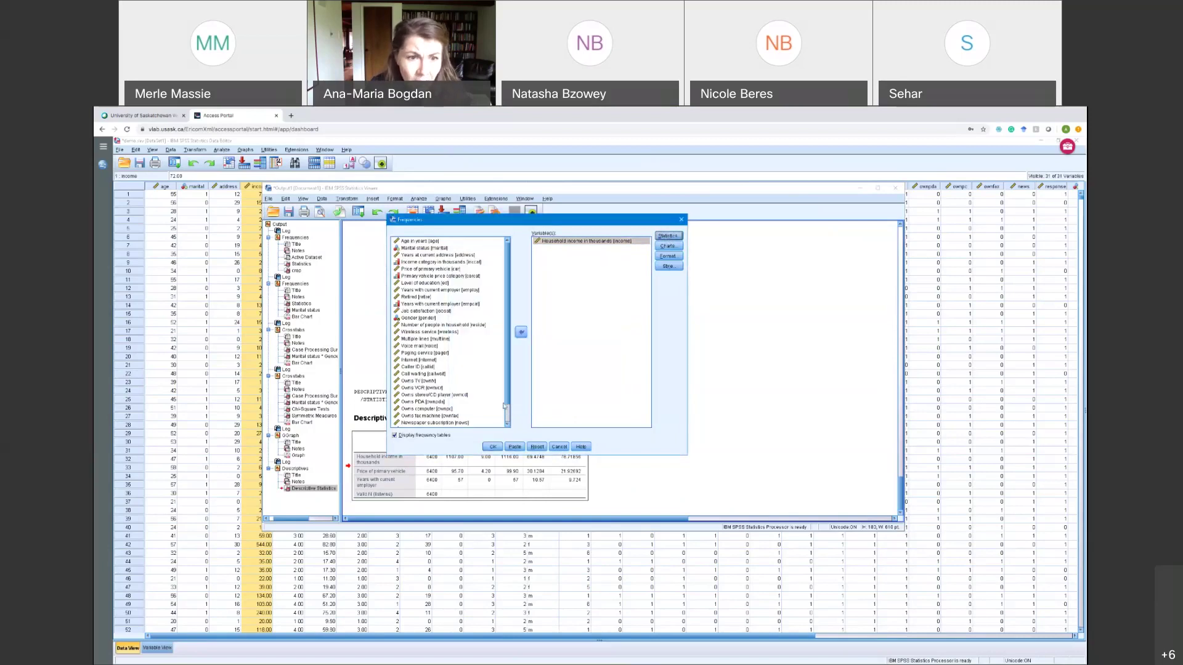
left_click(394, 436)
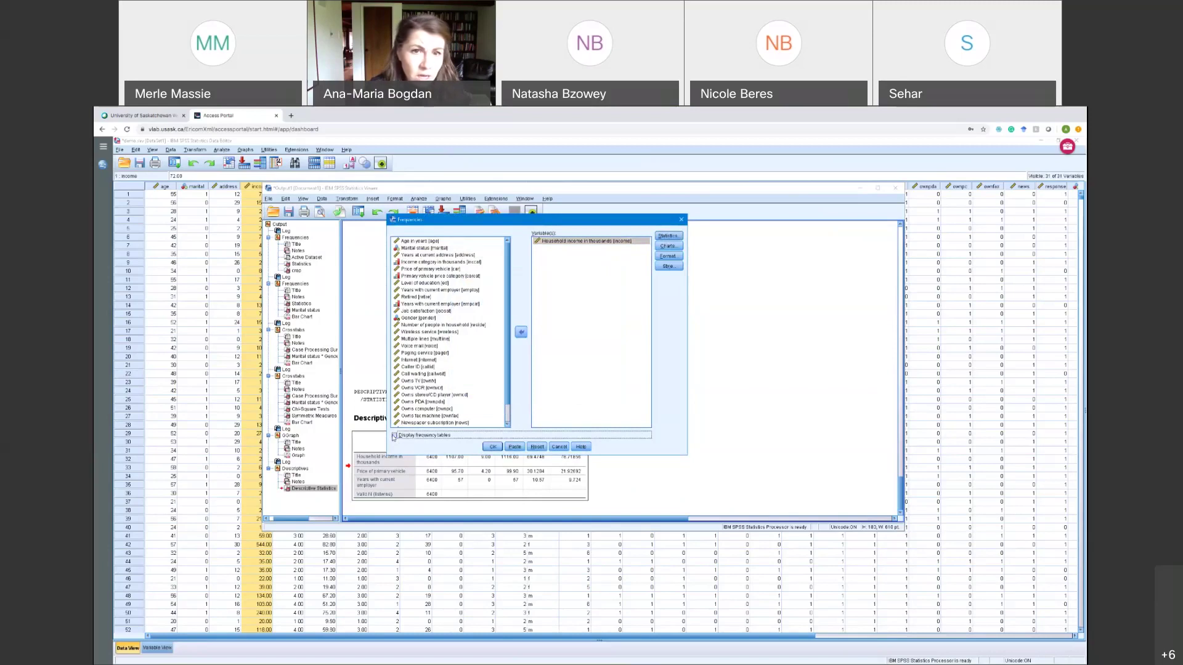
Set the Frequencies chart type to histograms without the normal curve and run the analysis.
left_click(675, 246)
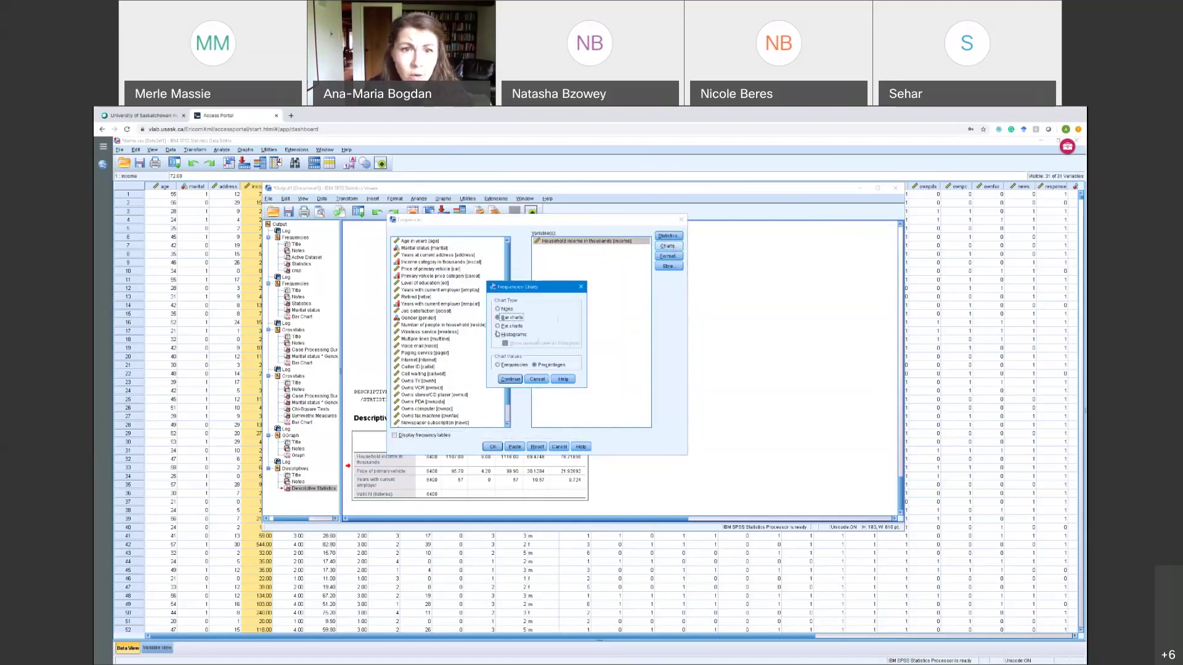
left_click(498, 336)
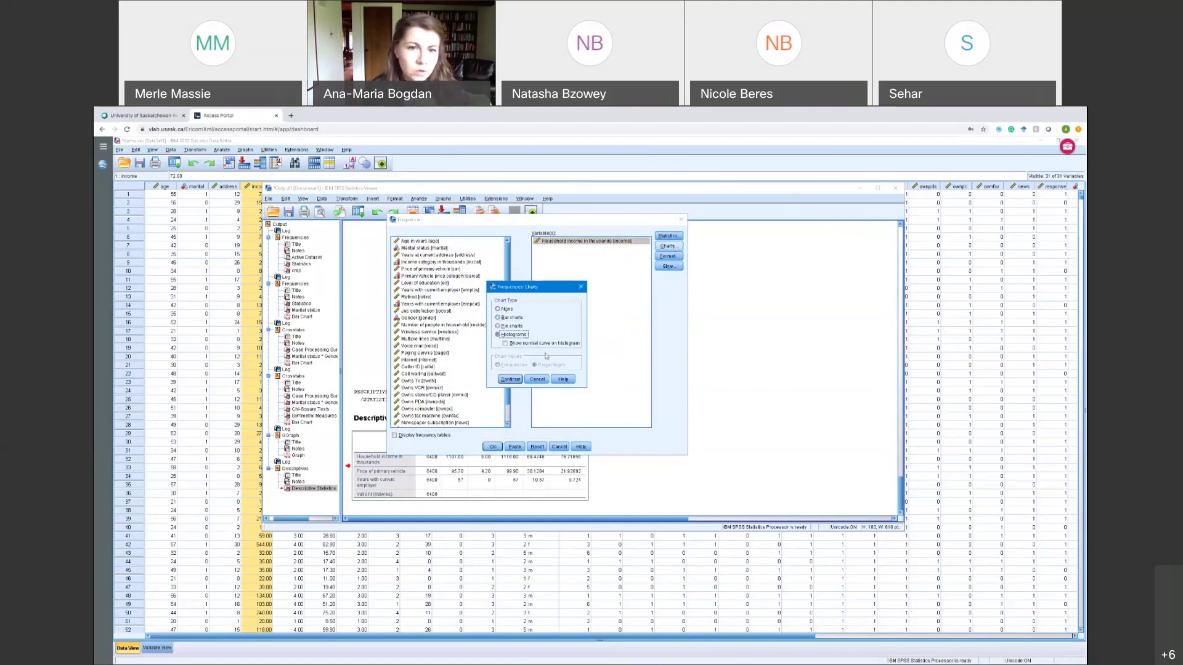
left_click(542, 343)
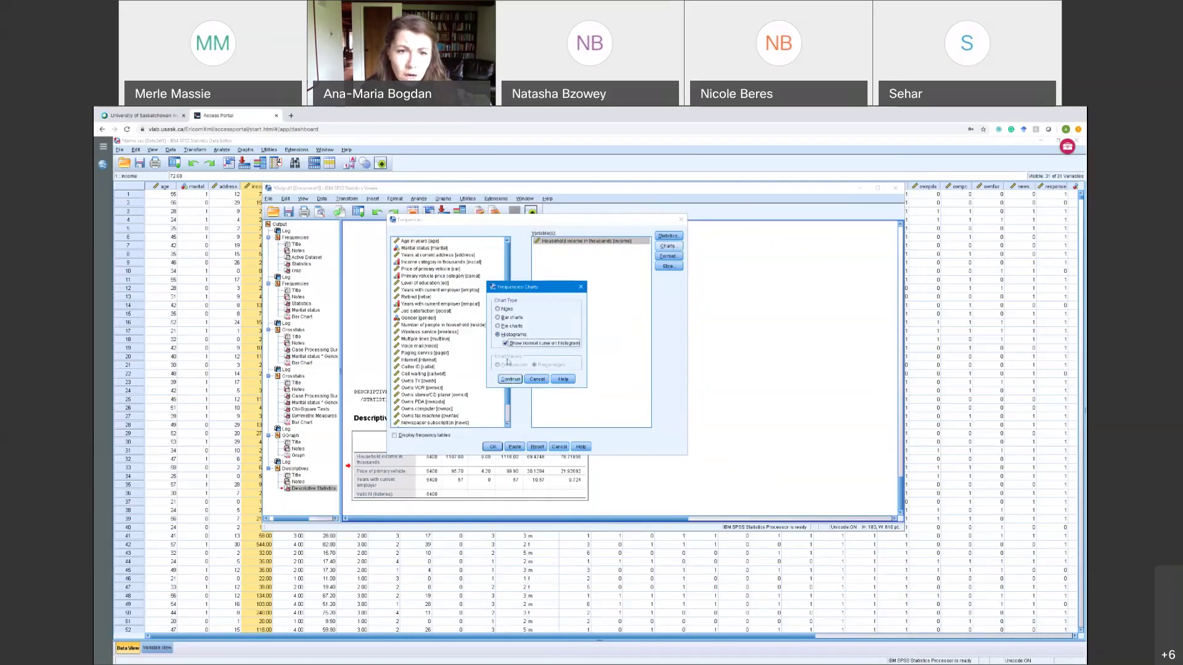
left_click(516, 344)
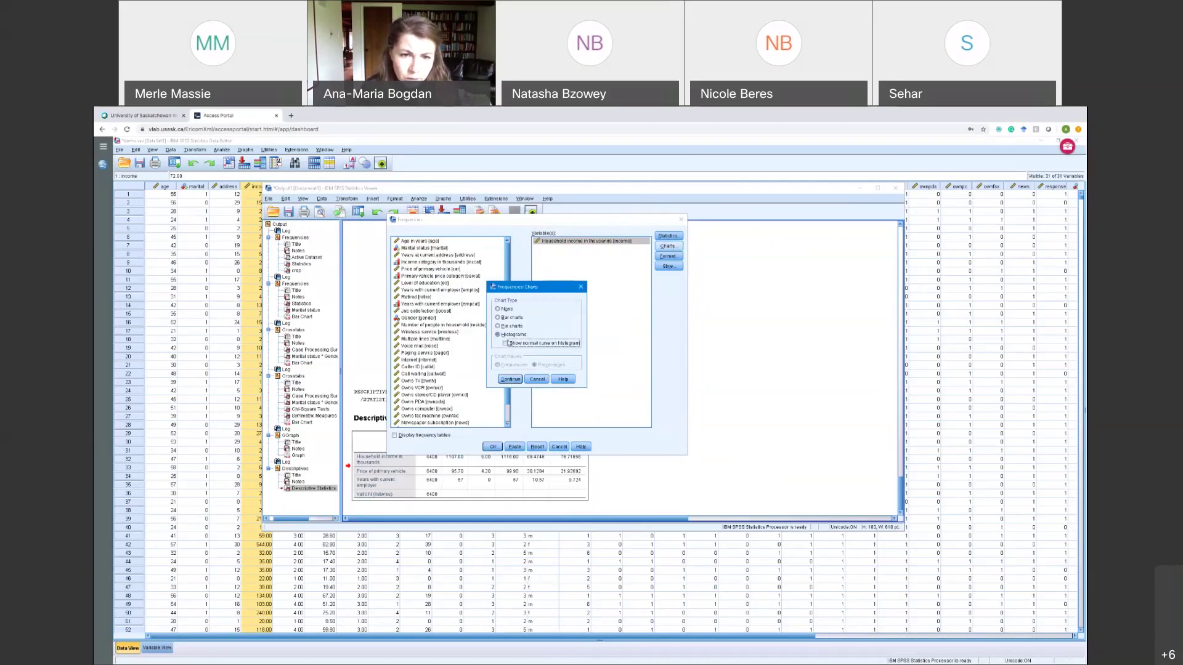
left_click(510, 379)
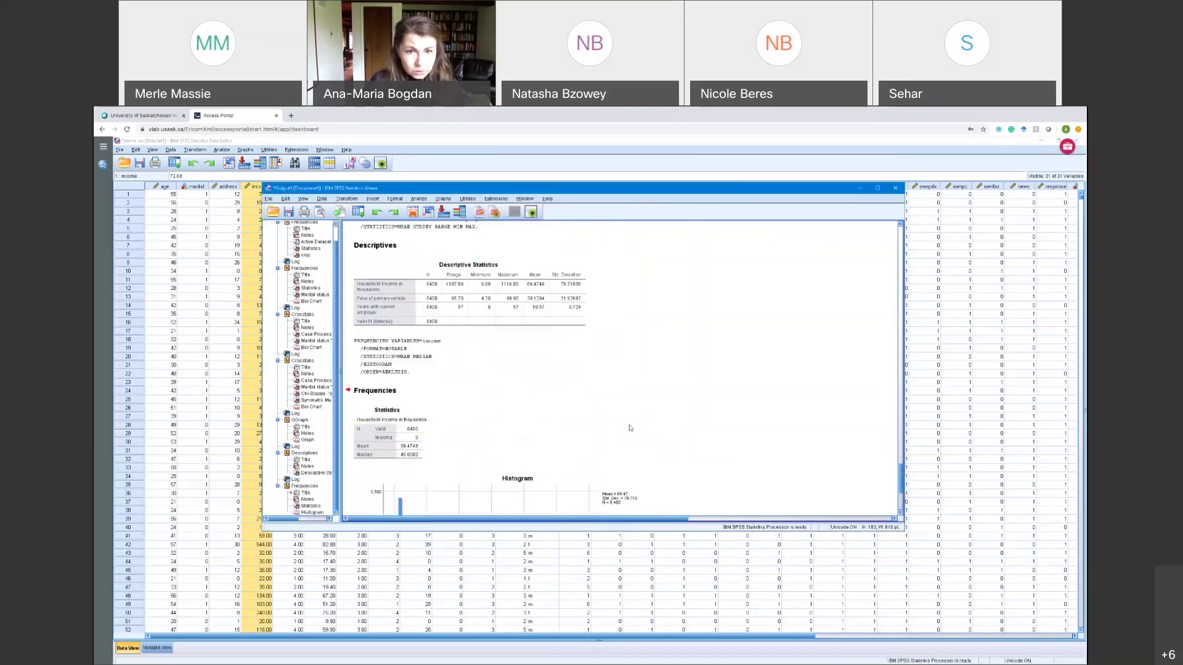
Examine the household income statistics and histogram, comparing them with the earlier Descriptive Statistics table.
scroll(630, 427, "down", 3)
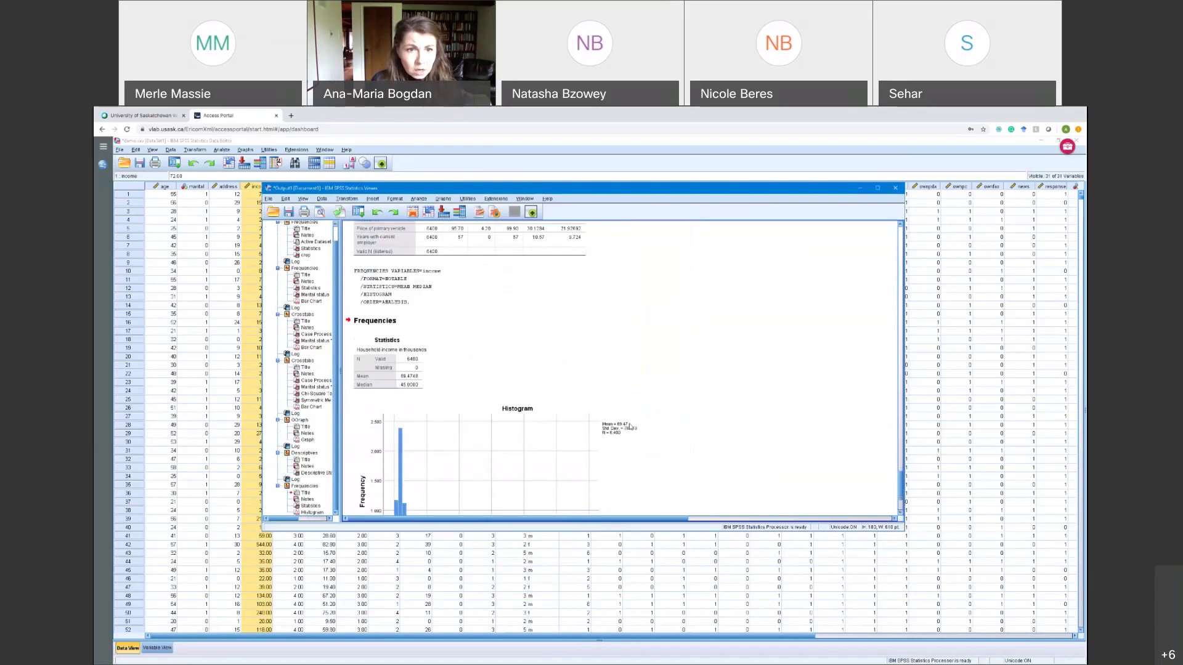
scroll(517, 342, "down", 1)
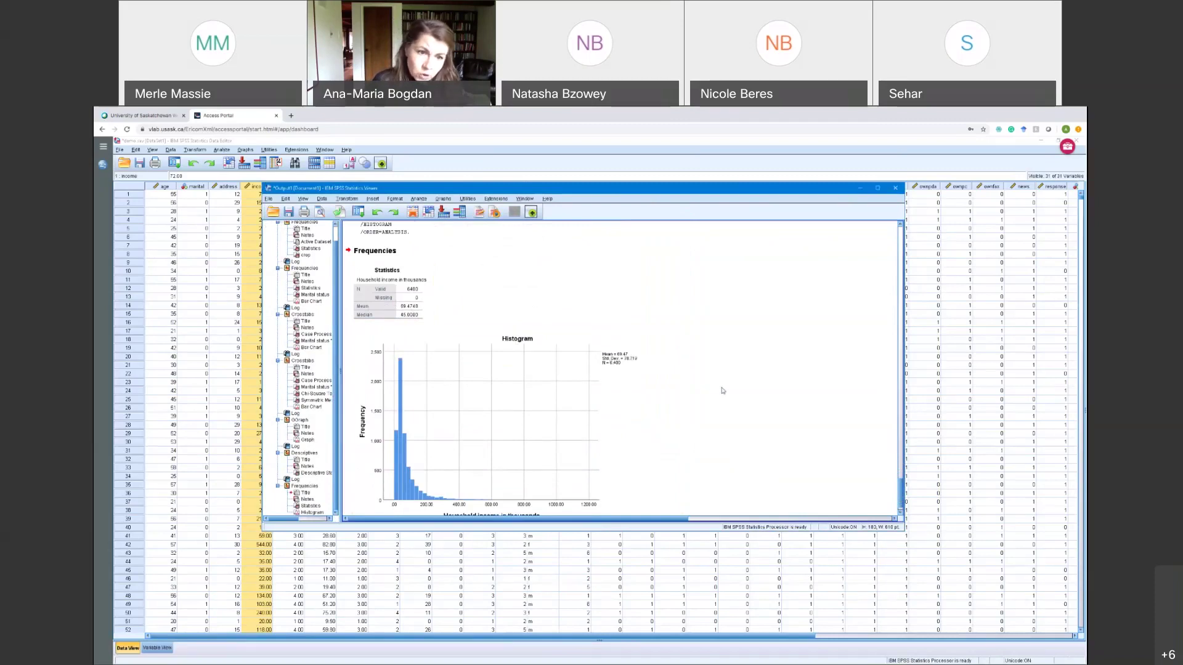
scroll(723, 391, "down", 1)
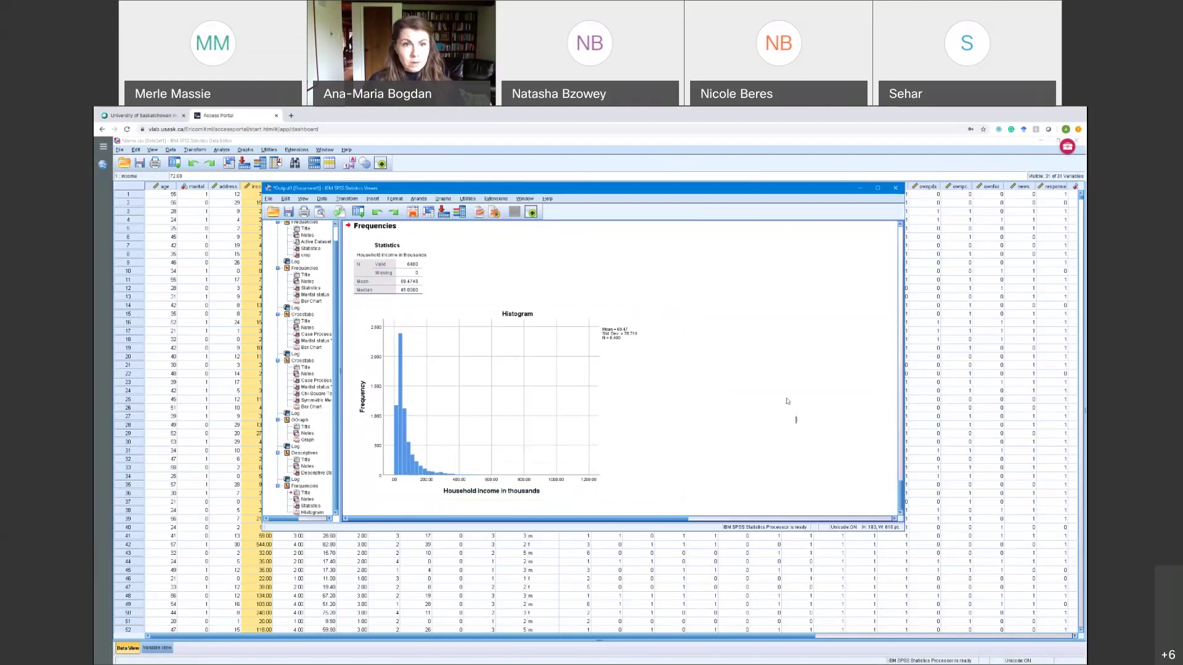
scroll(786, 400, "up", 3)
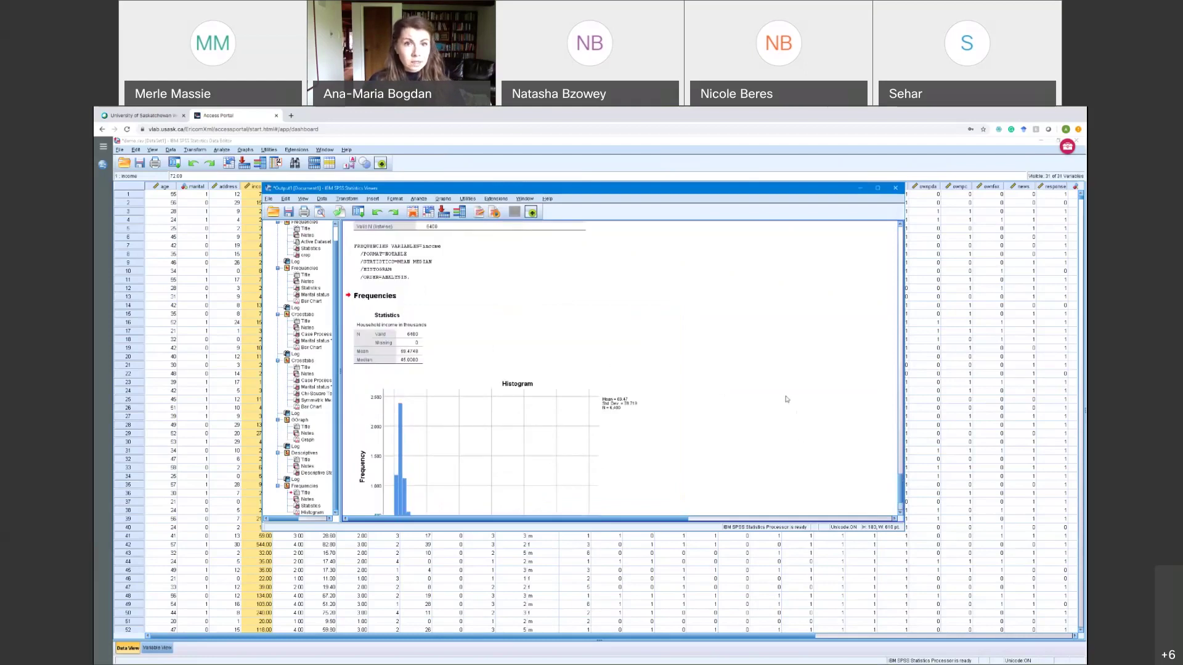
scroll(787, 399, "up", 2)
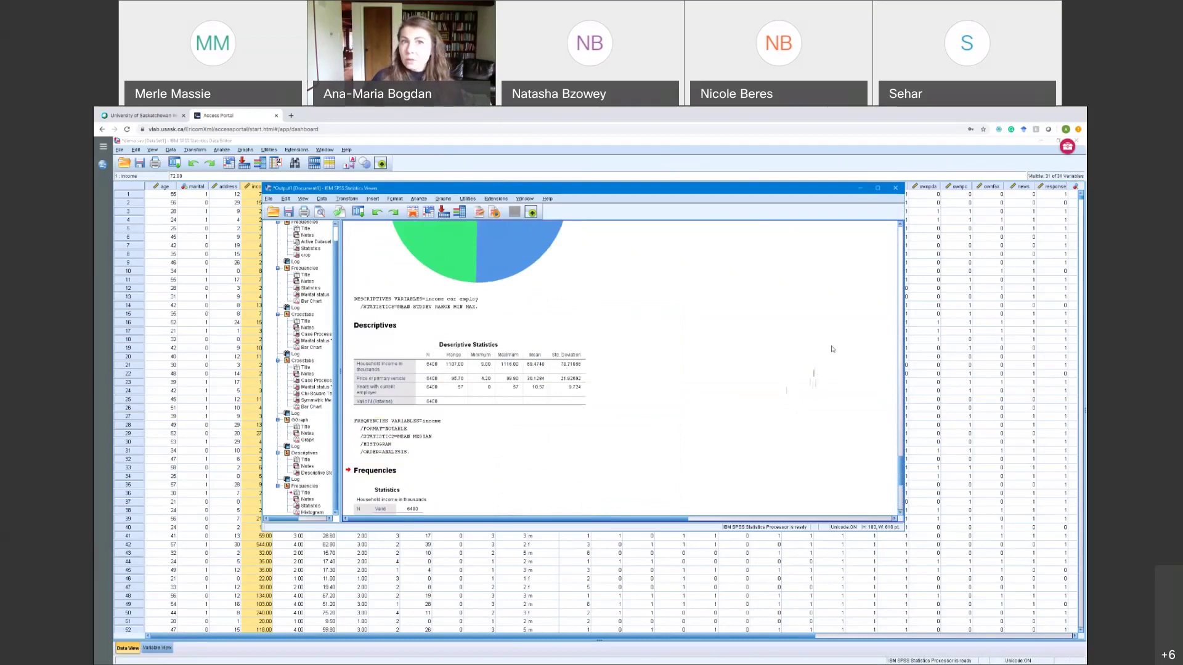
Minimise the output viewer, restore the data editor to a smaller window and bring the syntax editor to the front.
mouse_move(894, 109)
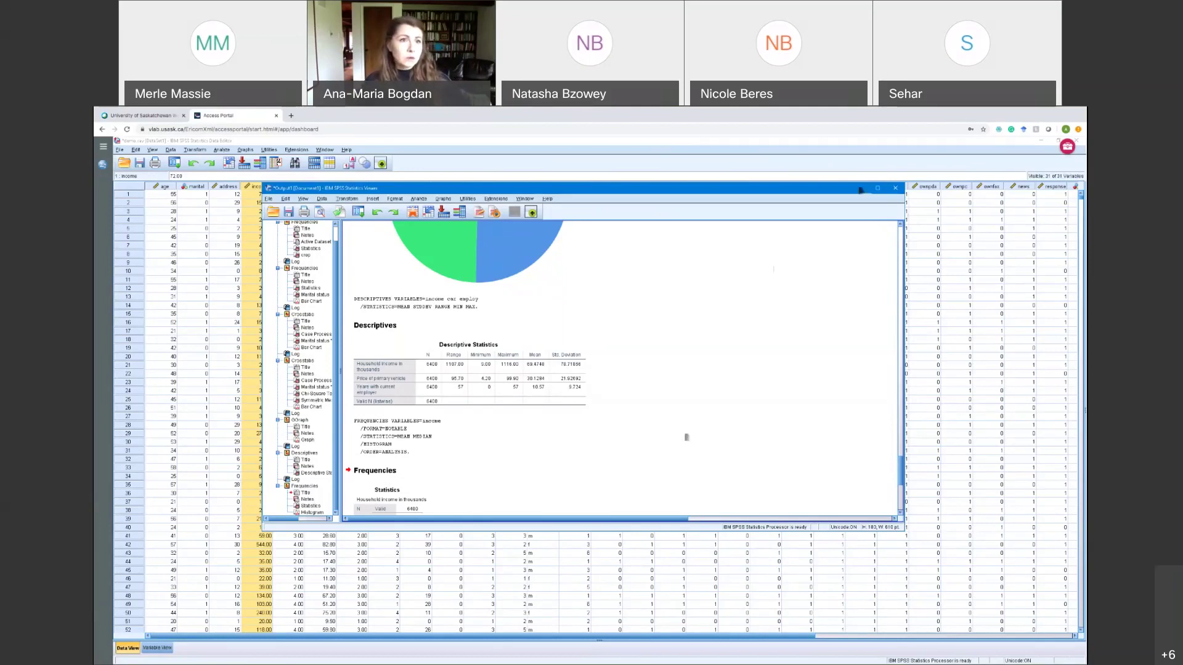
left_click(861, 190)
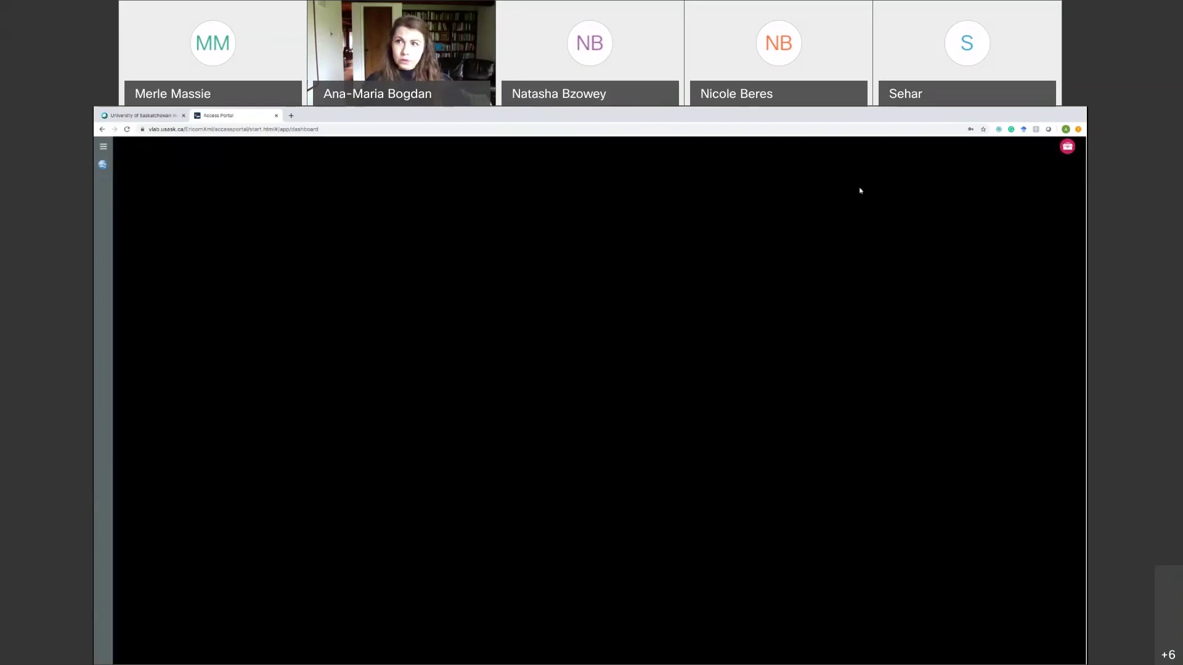
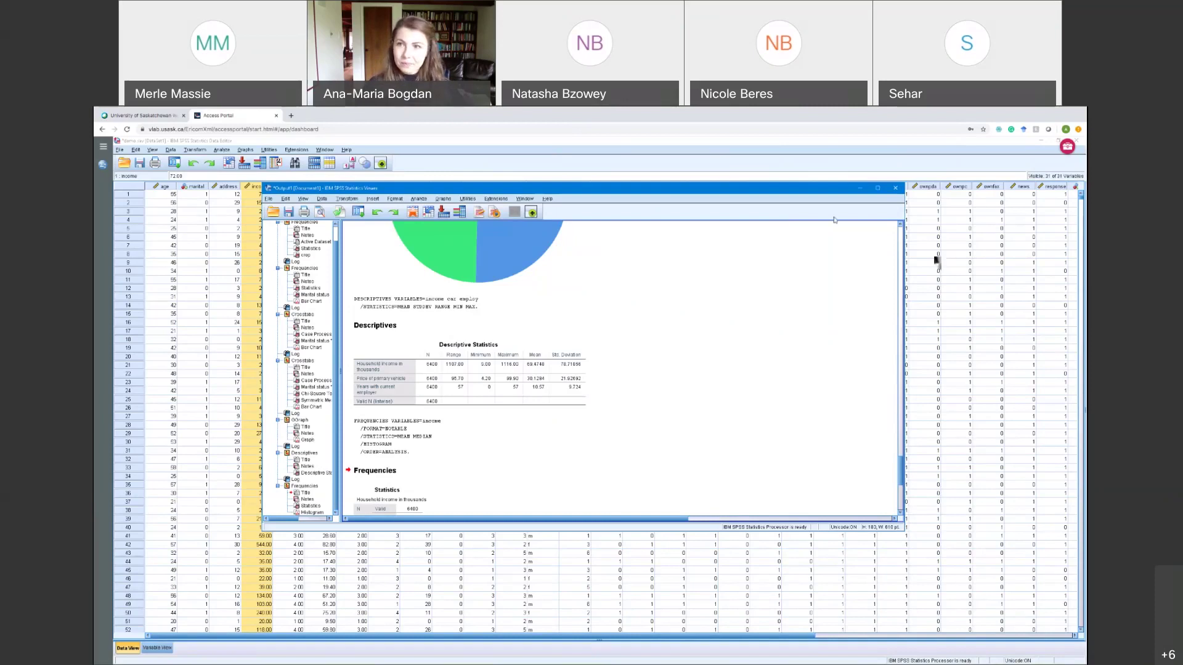
left_click(860, 189)
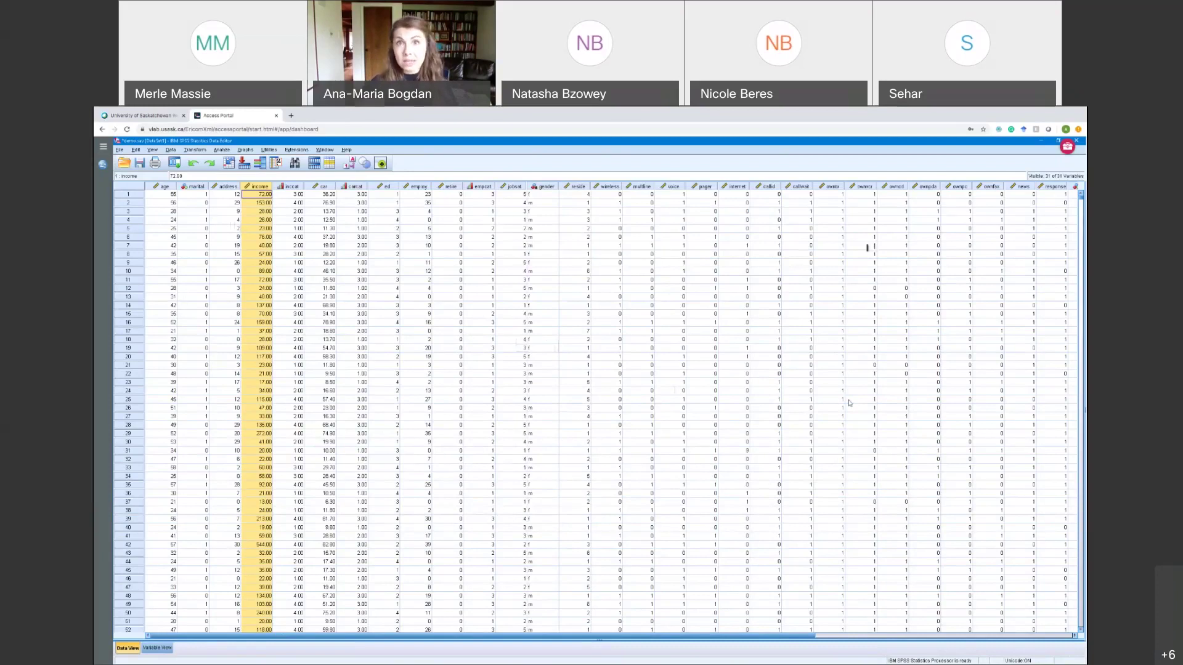
left_click(1058, 142)
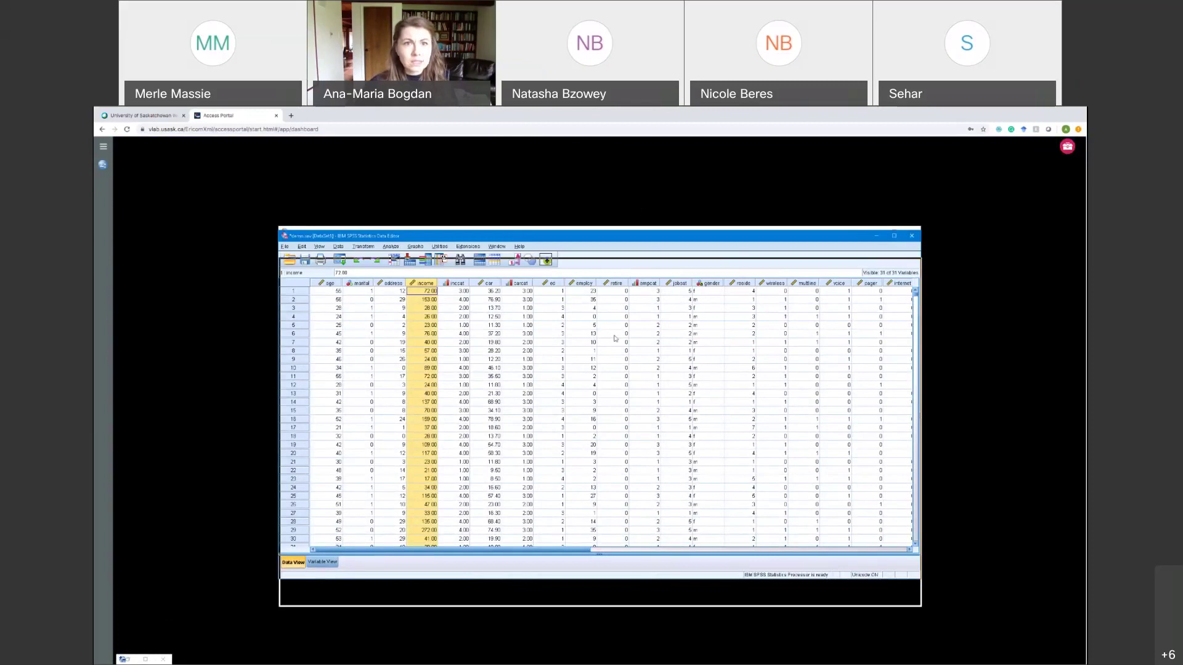
left_click(485, 231)
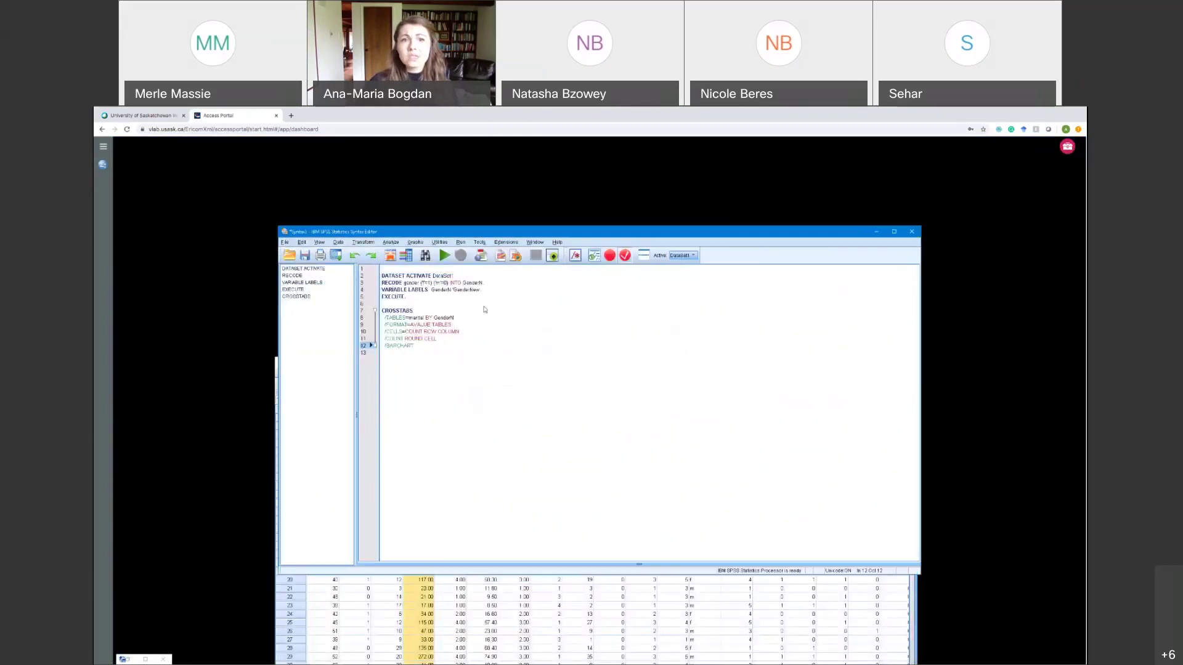
Insert the comment "*this command does this...*" on its own line above the DATASET ACTIVATE command.
left_click(382, 267)
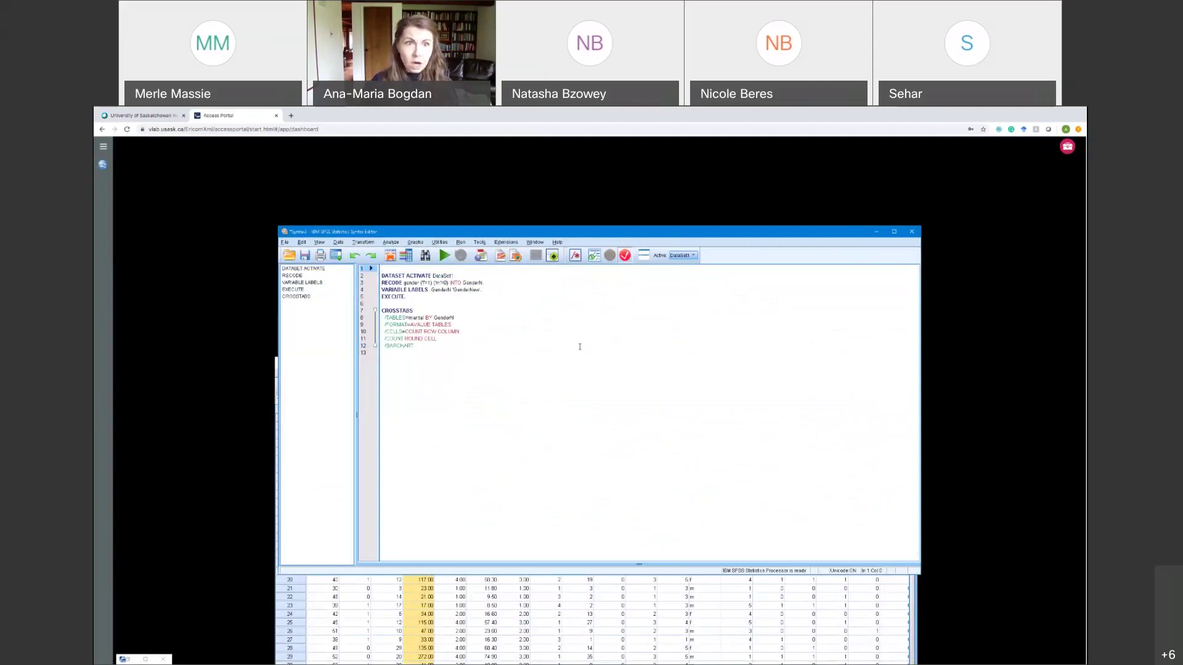
type("*")
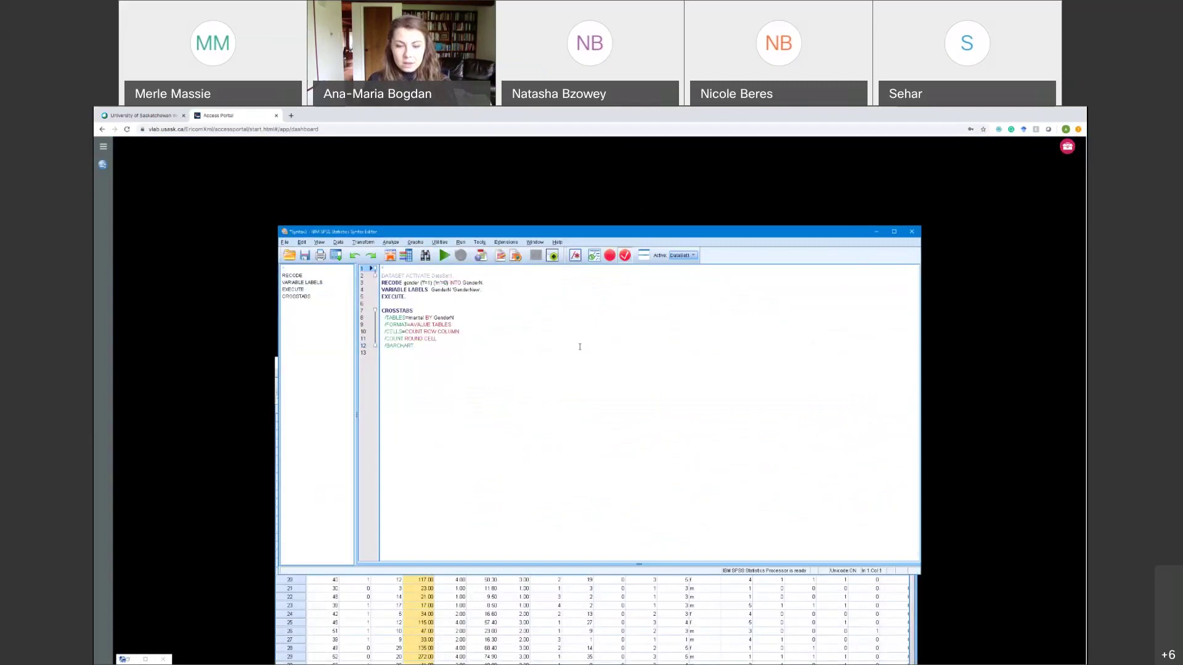
type("this")
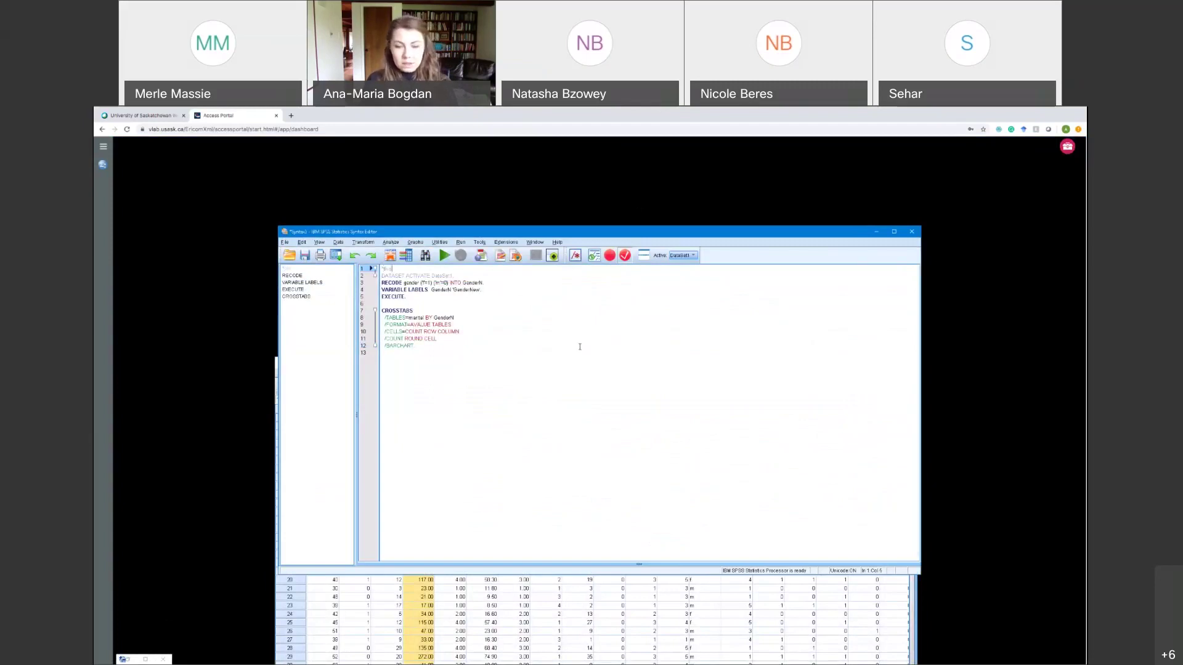
type(" command")
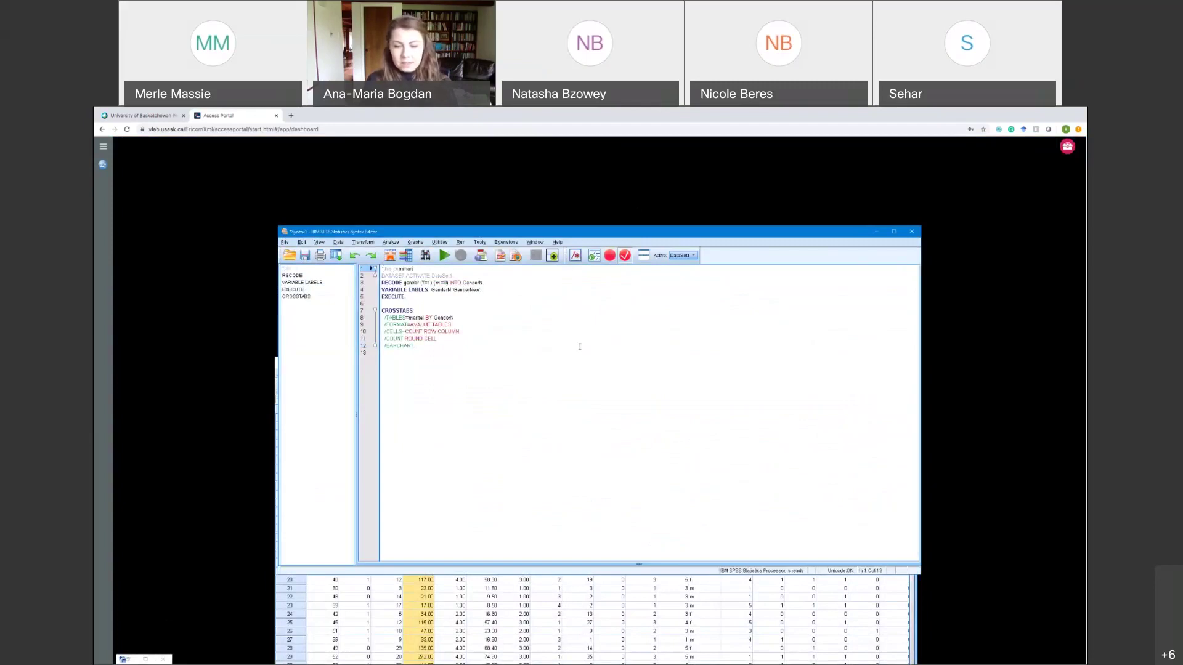
type(" does thi")
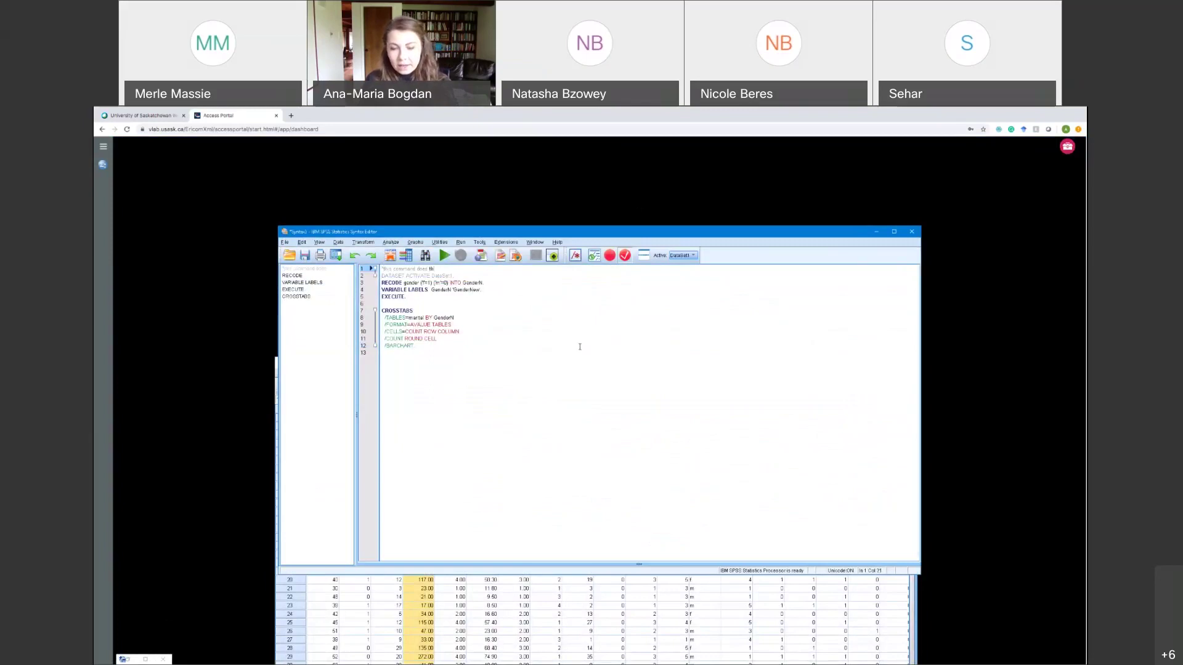
type("s...*")
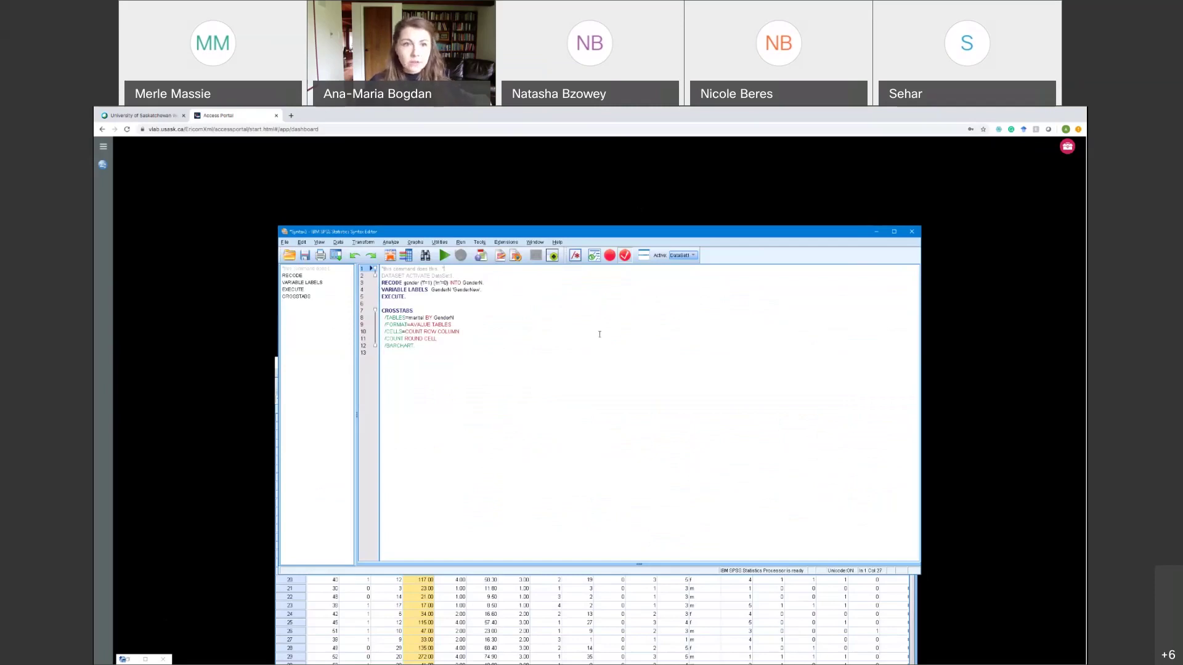
key("Return")
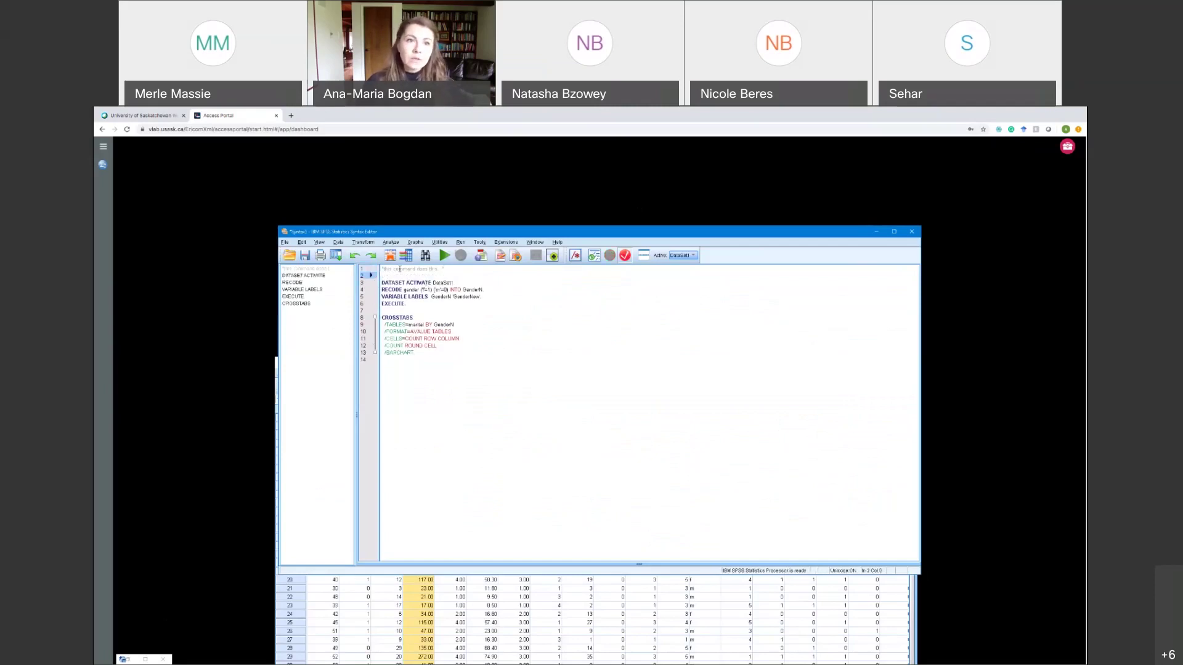
left_click_drag(381, 269, 444, 306)
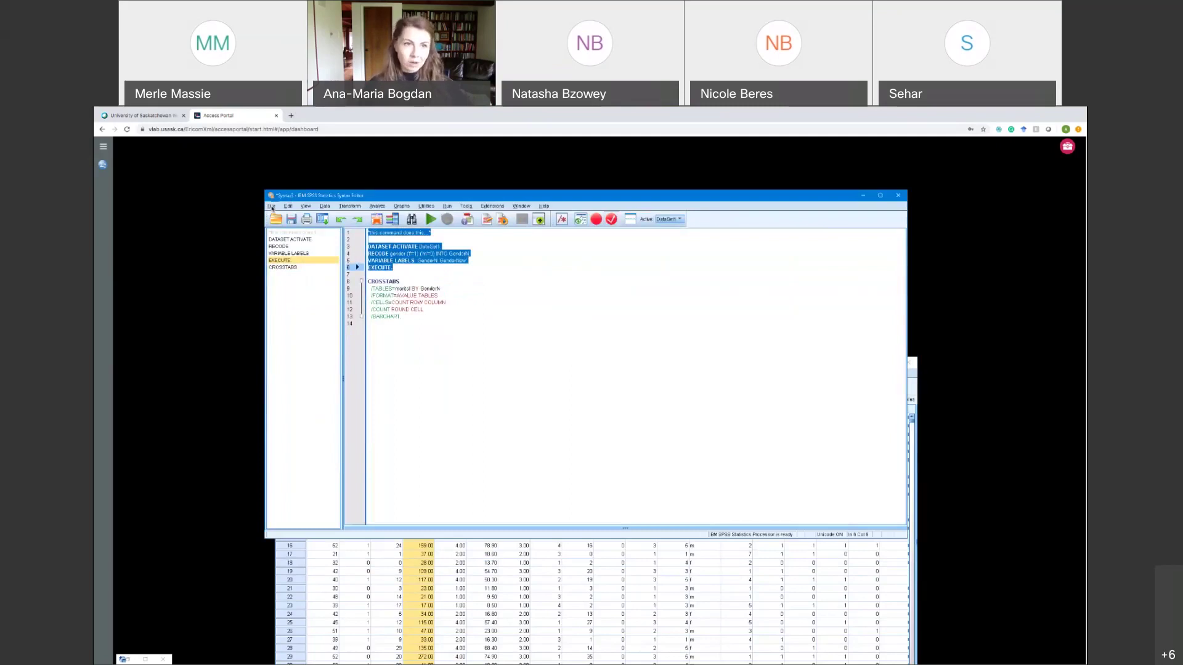
left_click(271, 207)
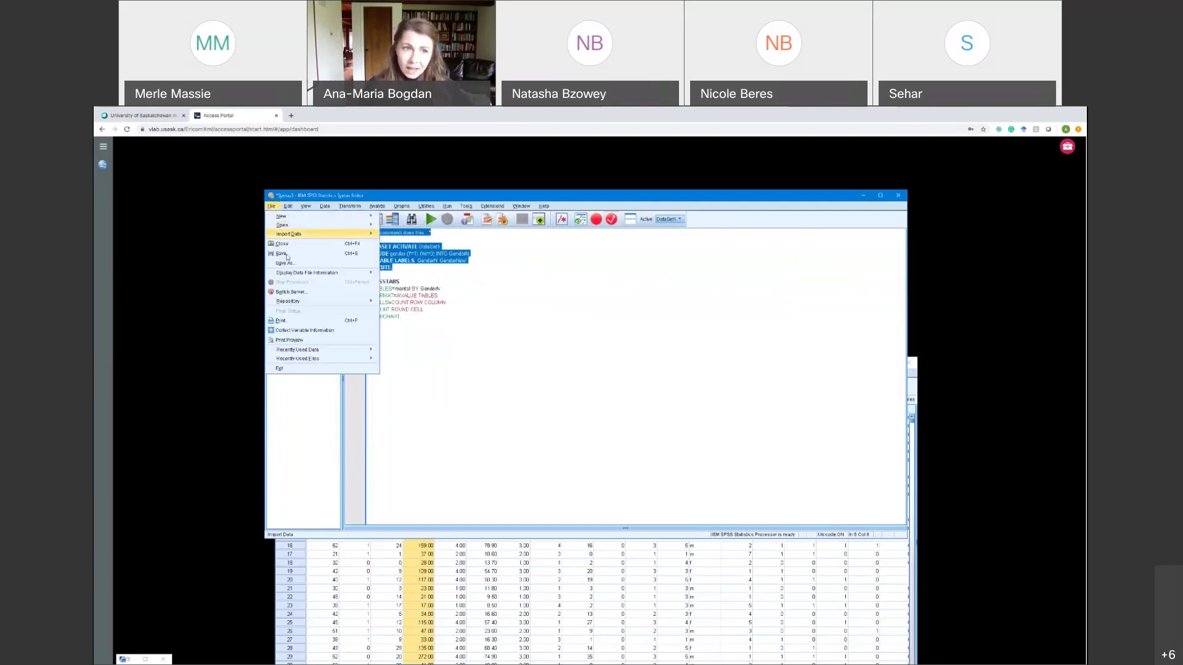
key("Return")
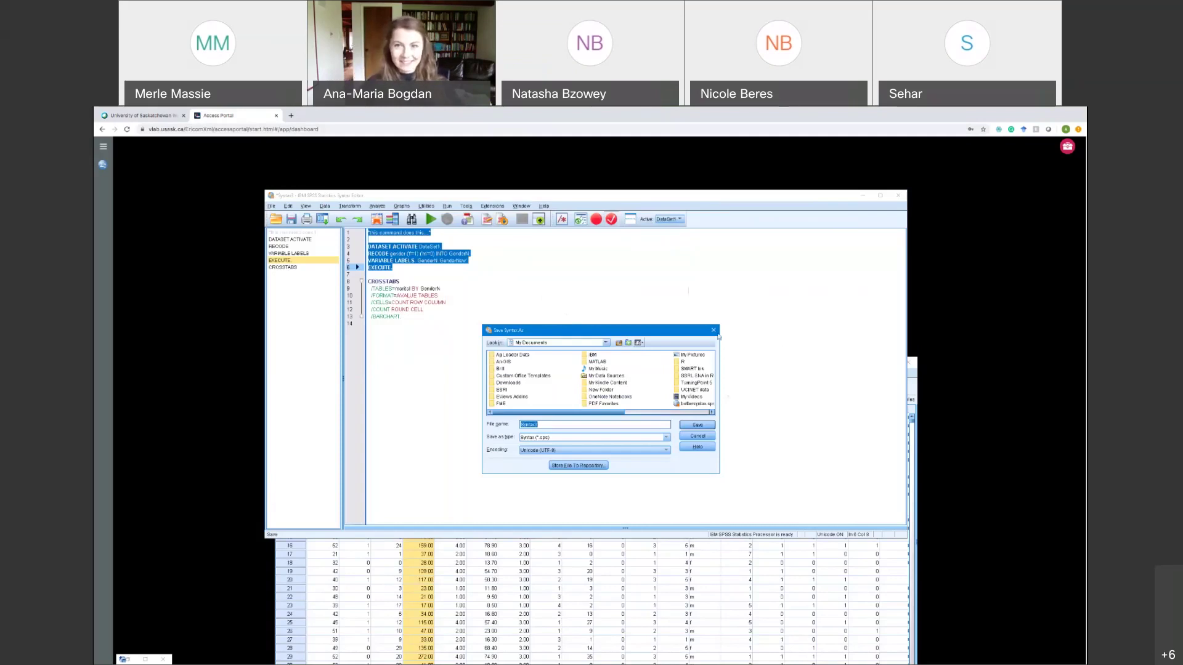
left_click(713, 330)
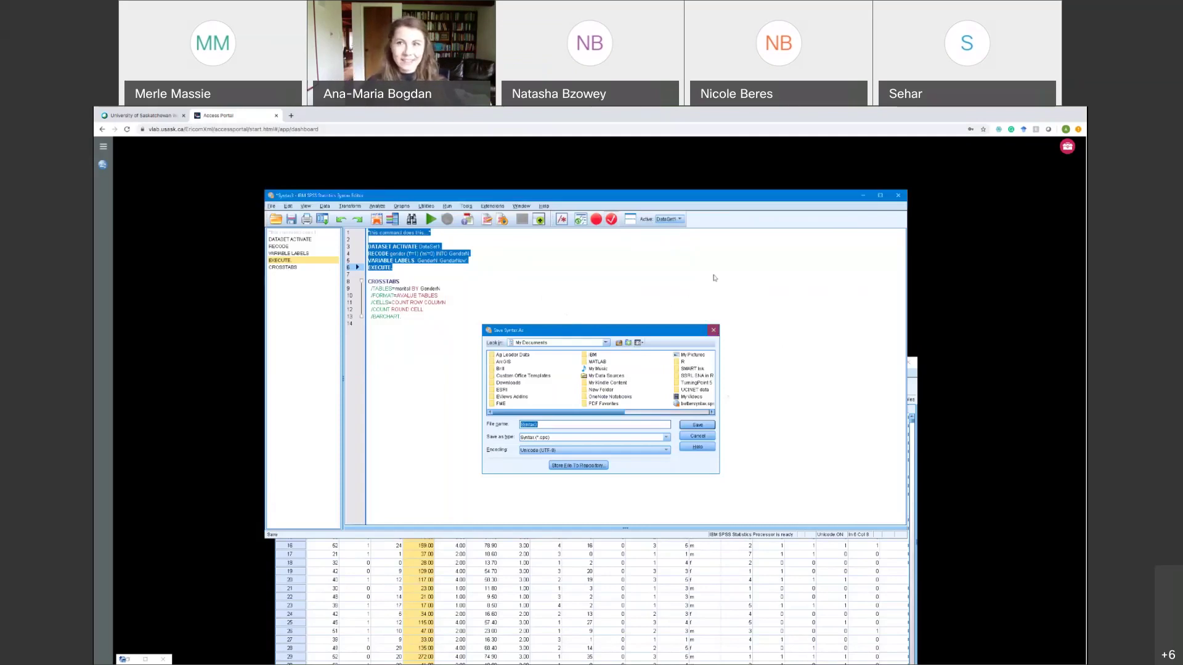
Close the syntax editor without saving, reposition the data editor window and take the browser out of full screen.
left_click(898, 196)
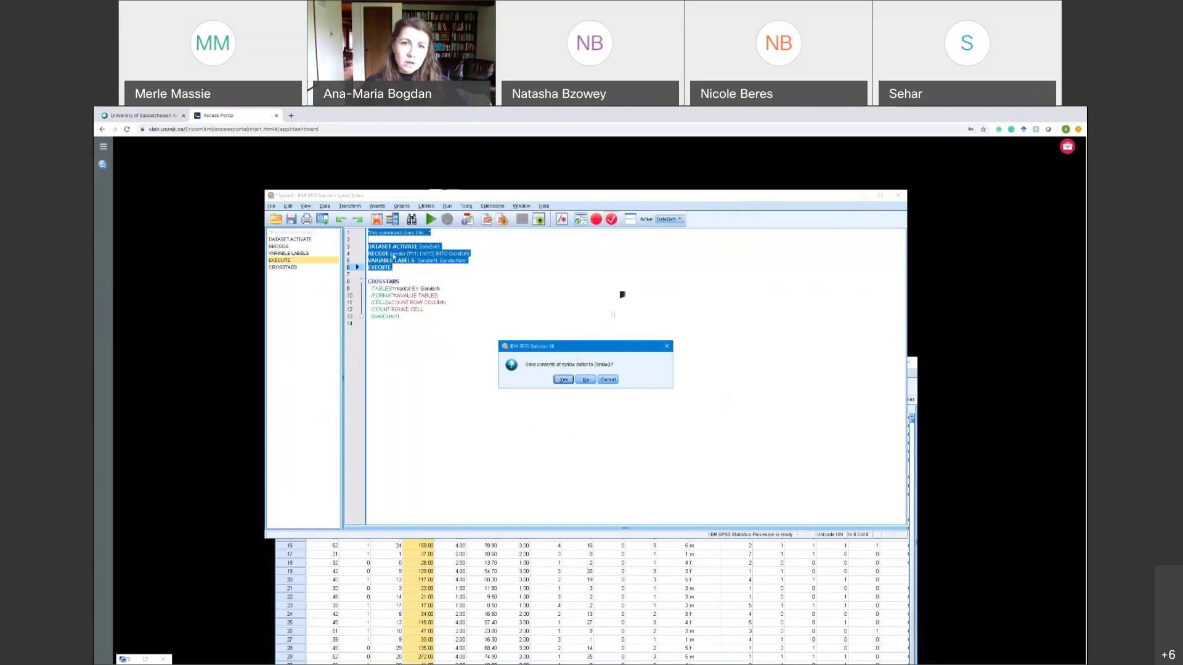
left_click(585, 380)
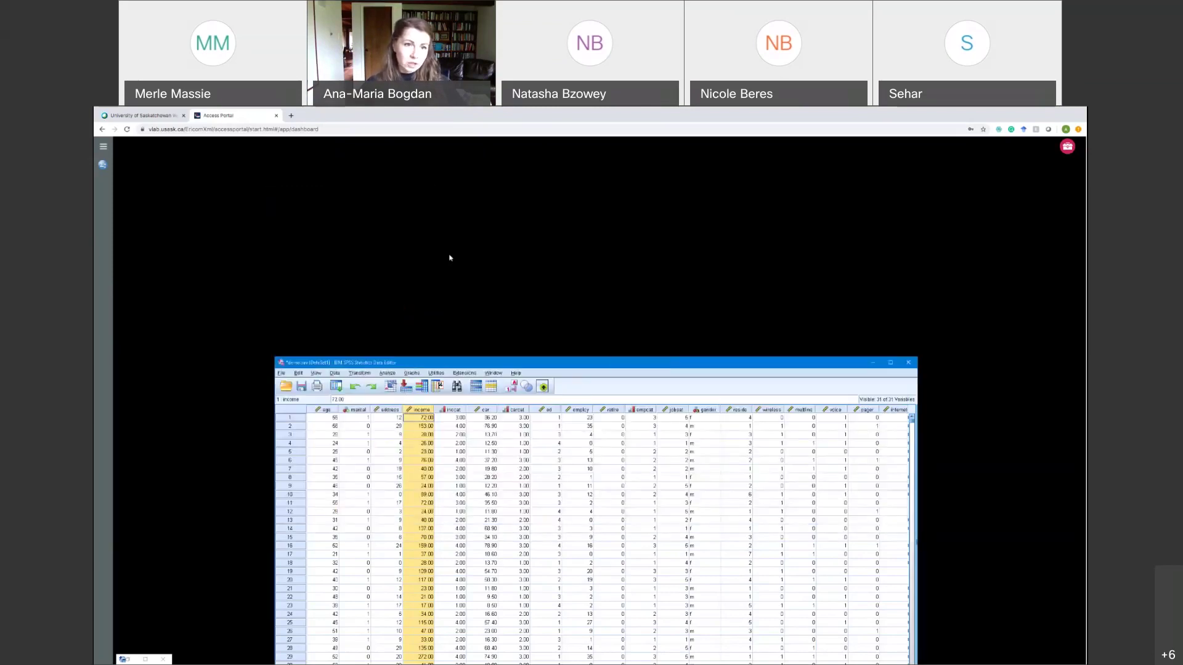
left_click_drag(347, 218, 621, 350)
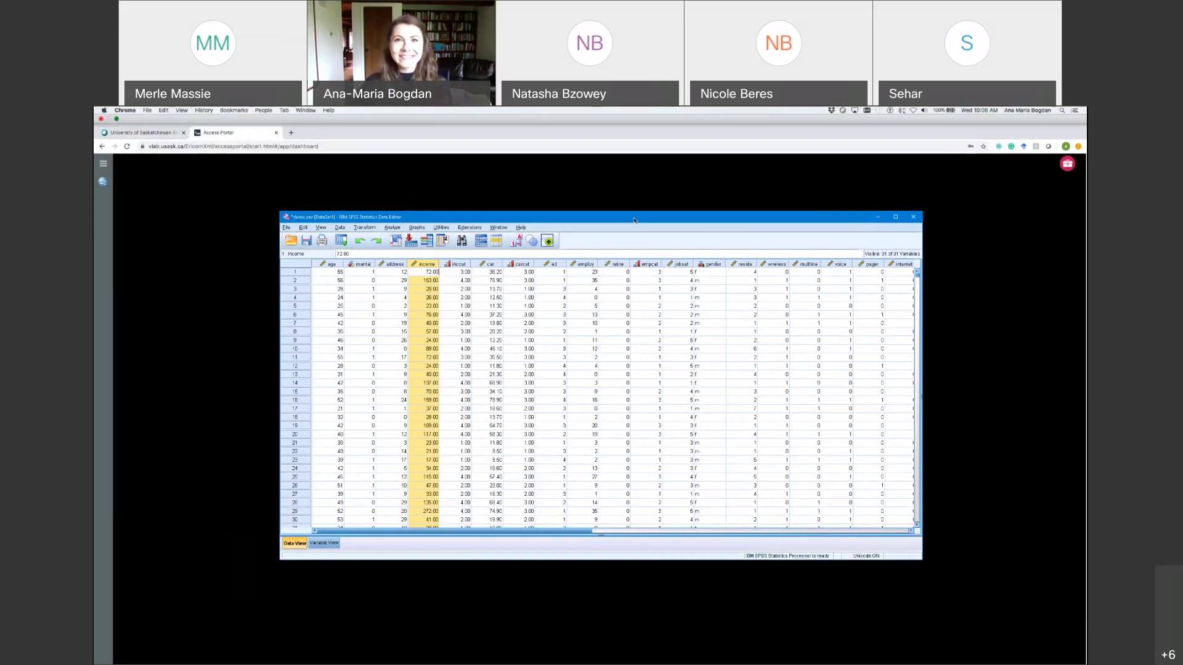
left_click(116, 119)
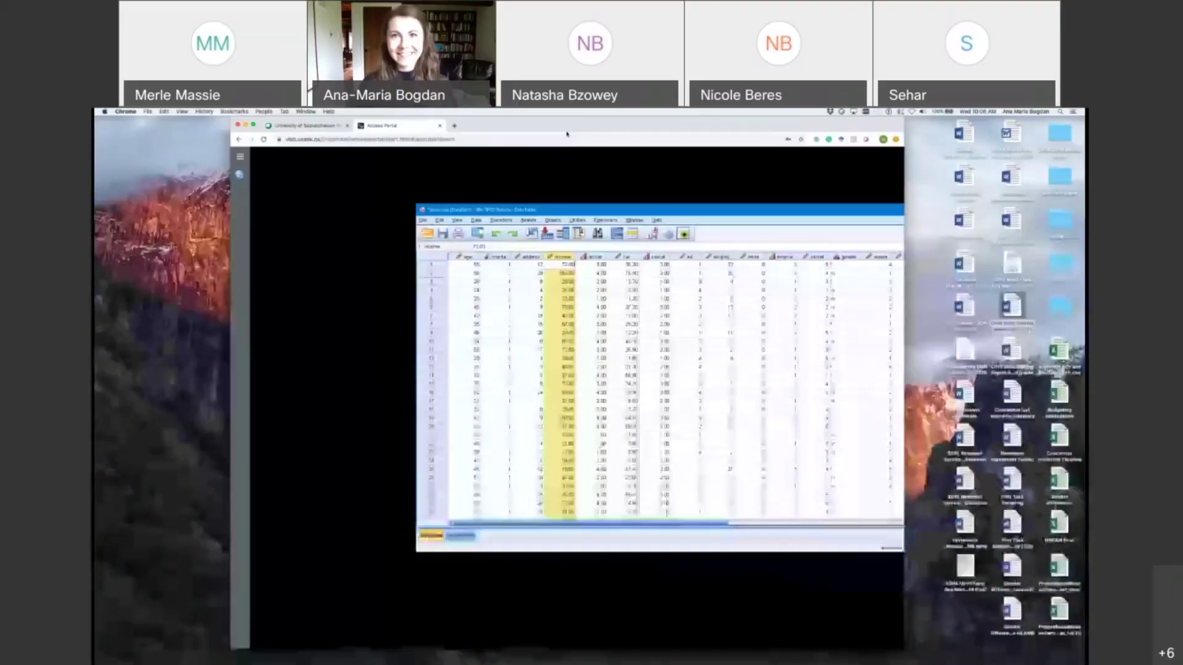